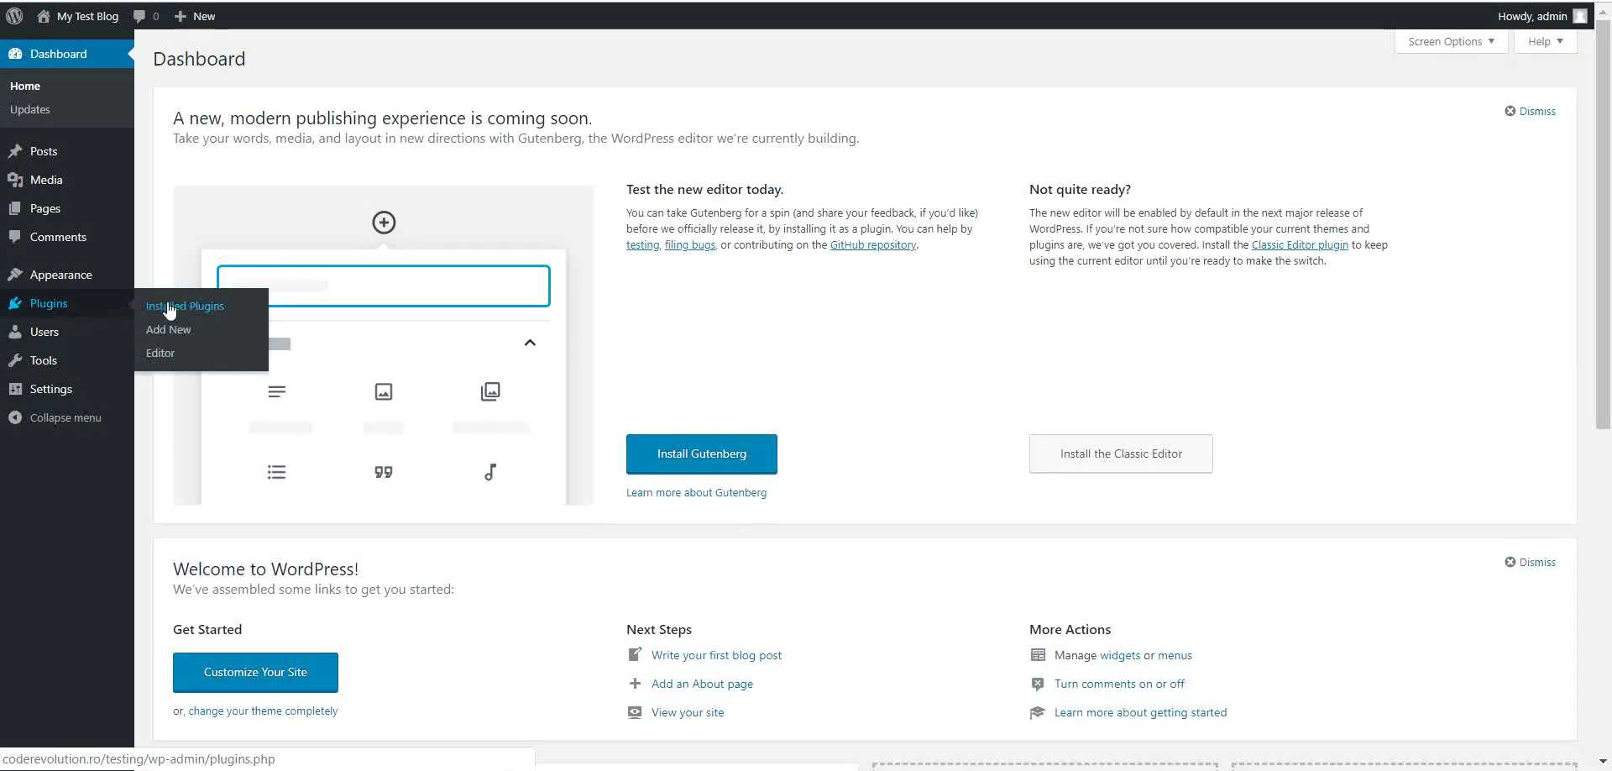
Step: Upload the viralomatic zip under Plugins > Add New, install and activate it, and open Main Settings
click(162, 330)
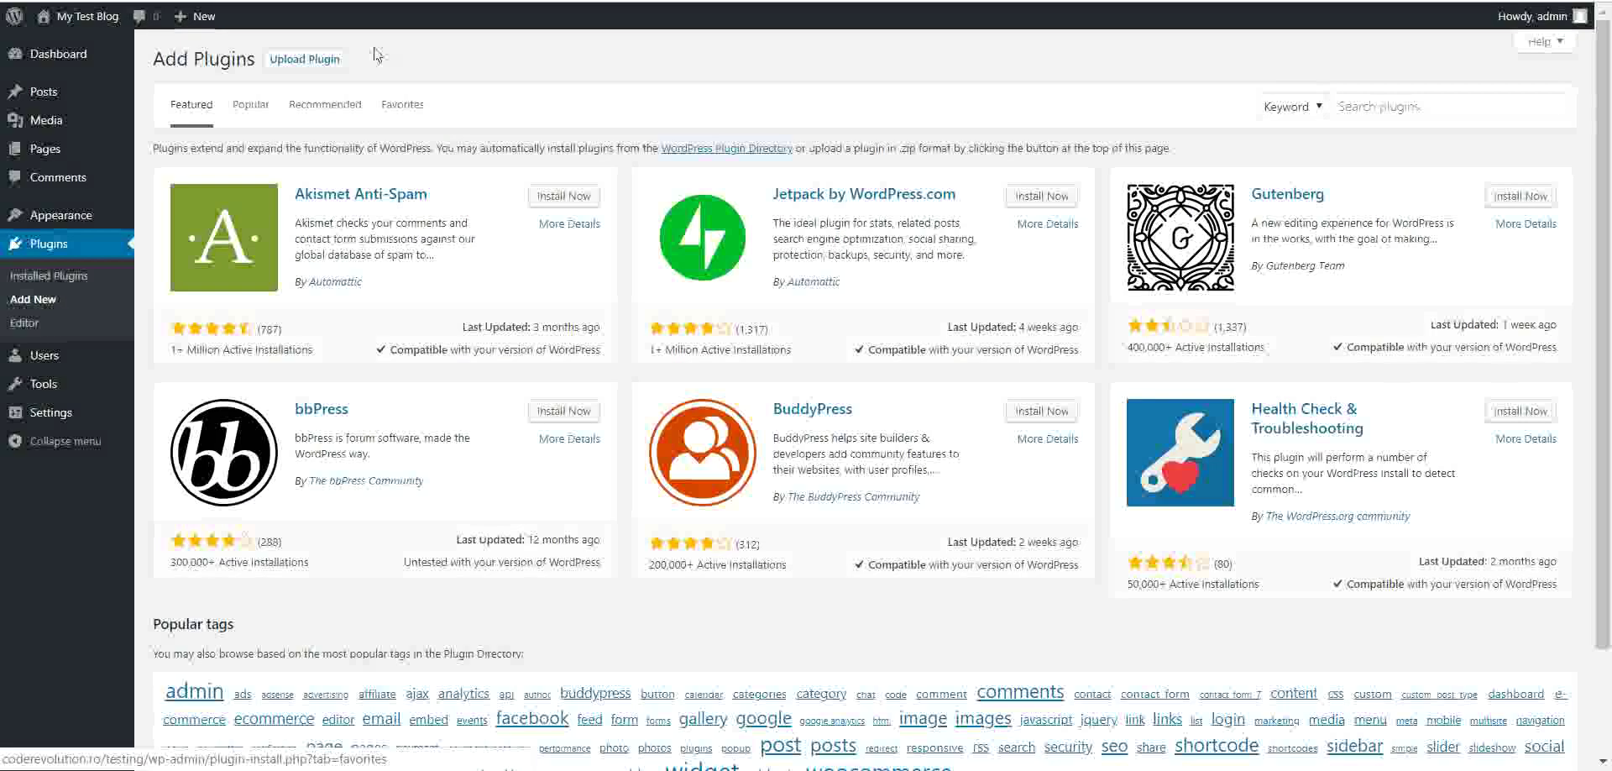
click(303, 59)
click(745, 210)
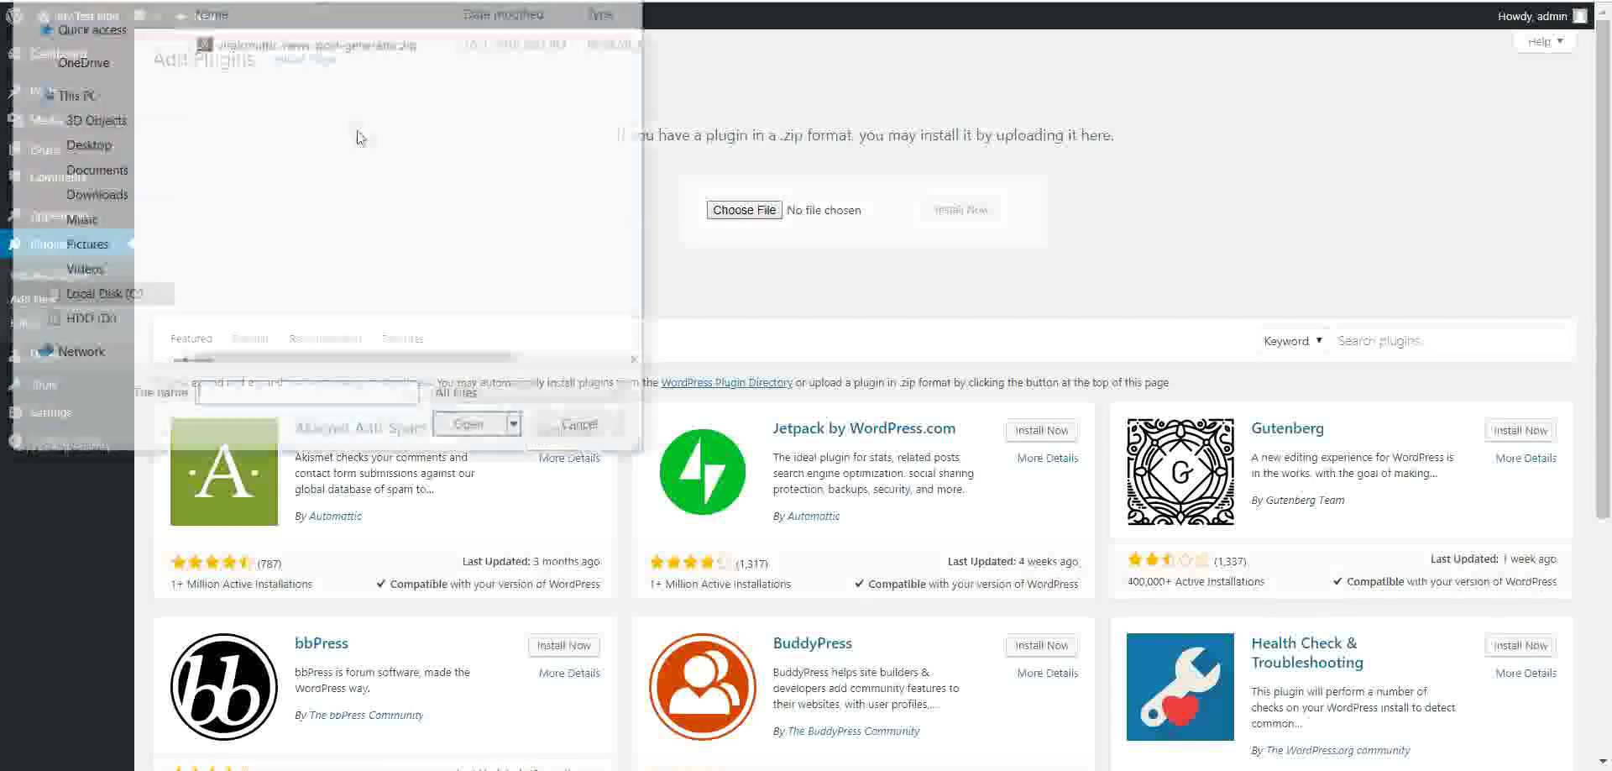
click(360, 43)
click(468, 428)
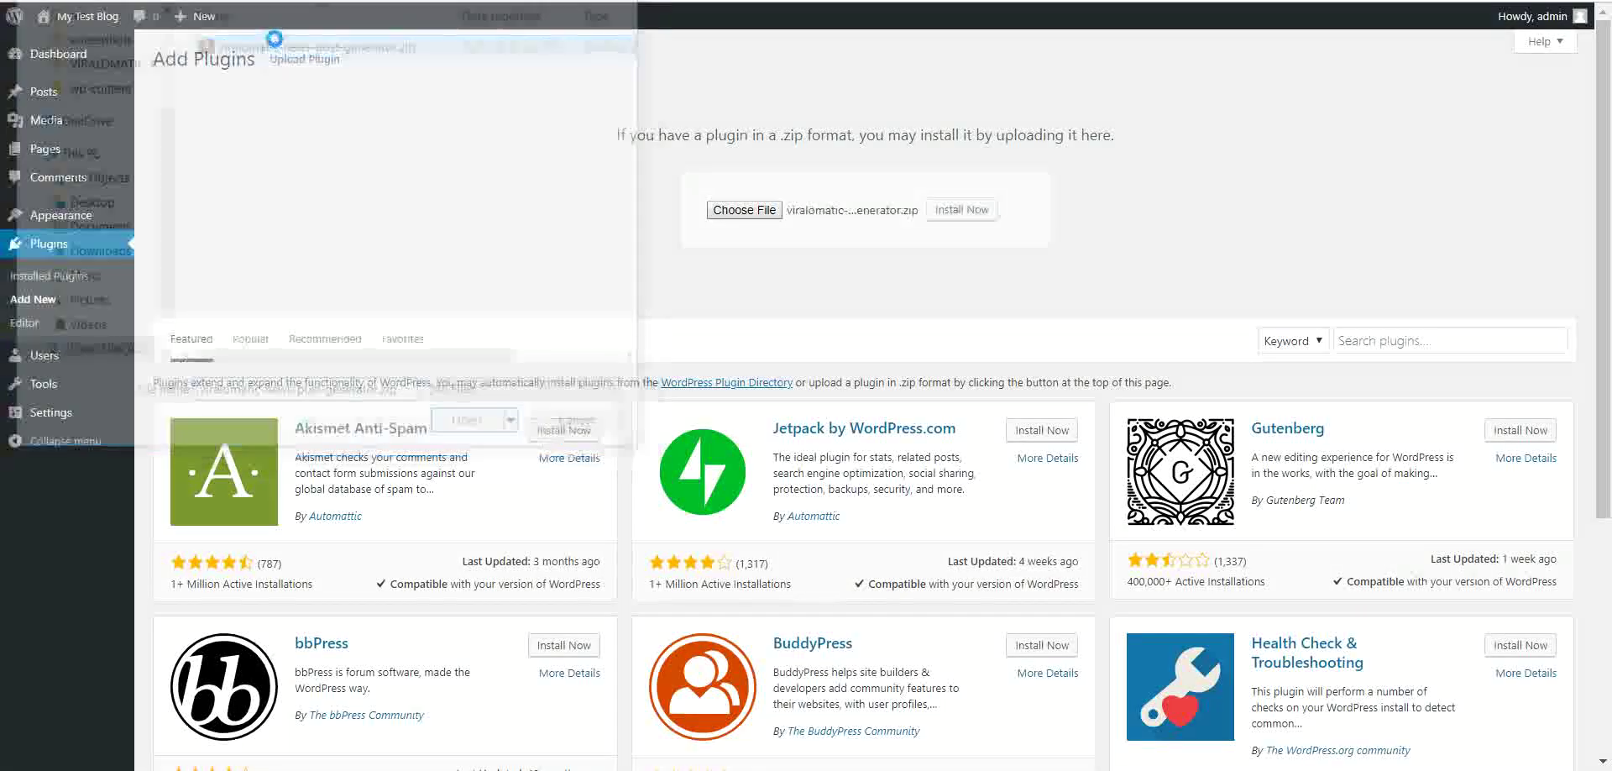
click(948, 212)
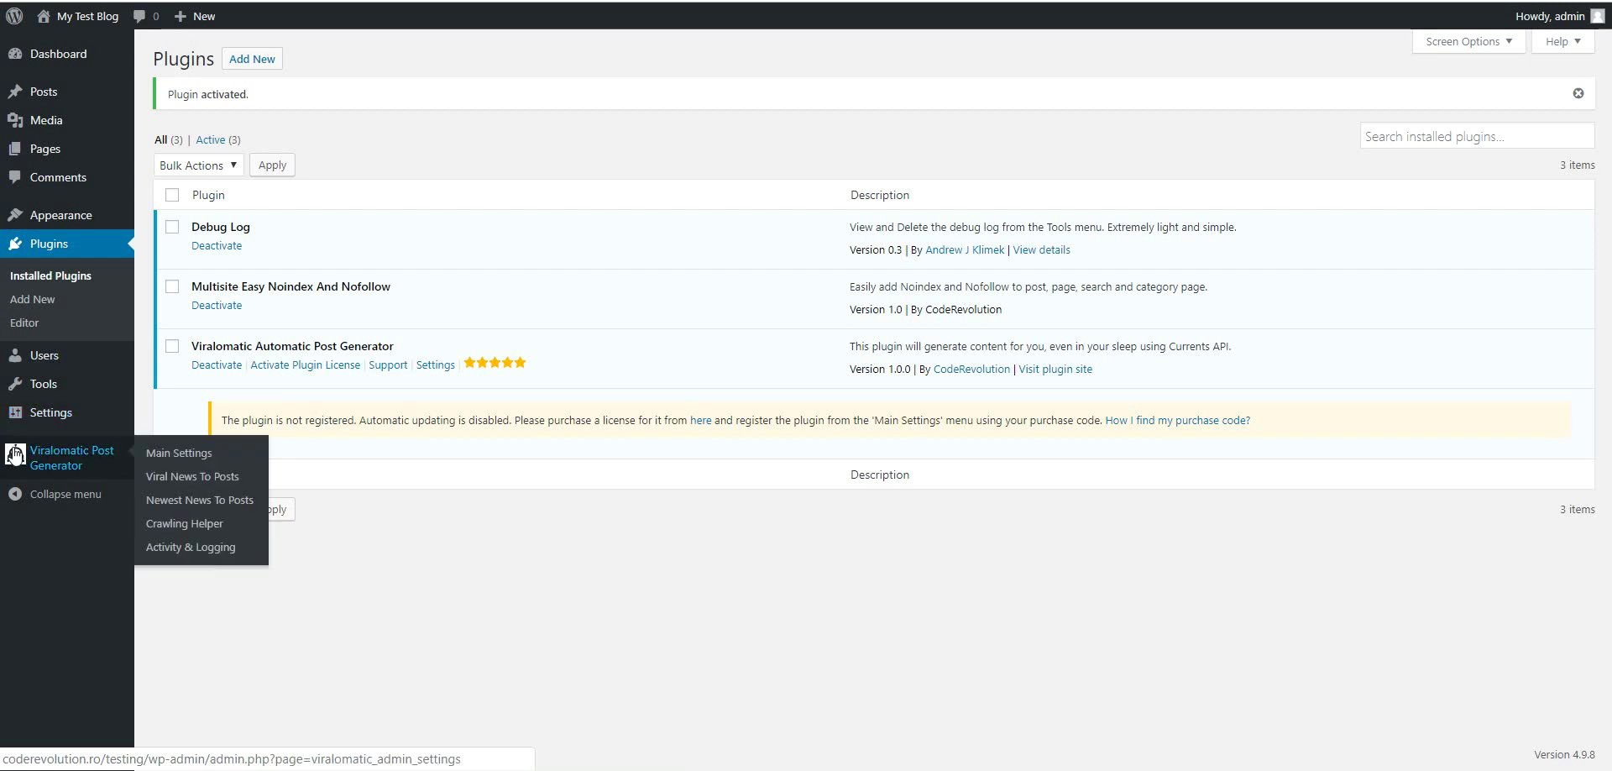
click(16, 455)
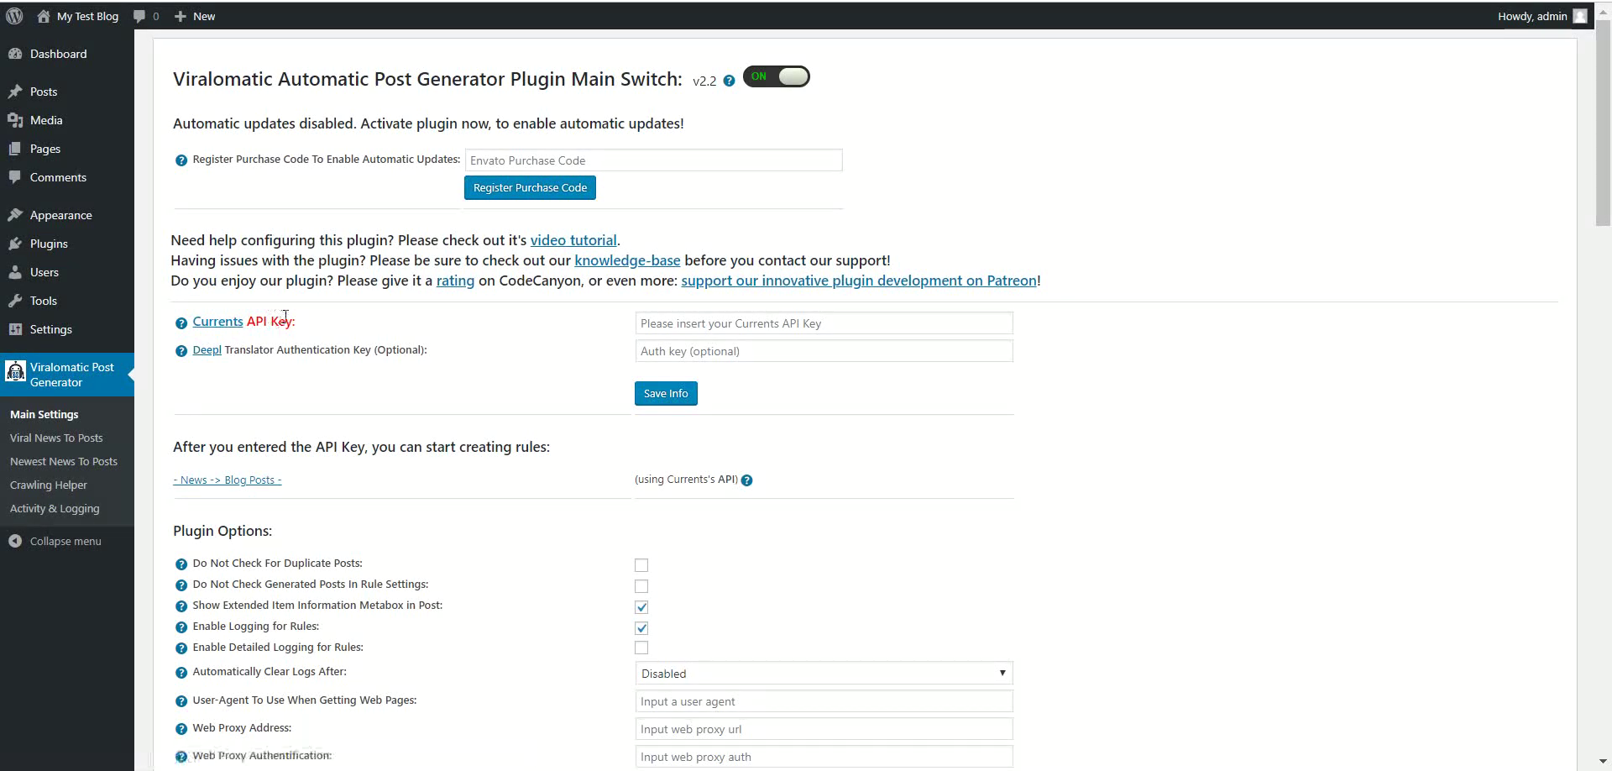
Step: Open the Currents API website and look over its registration form before returning to Login
click(224, 326)
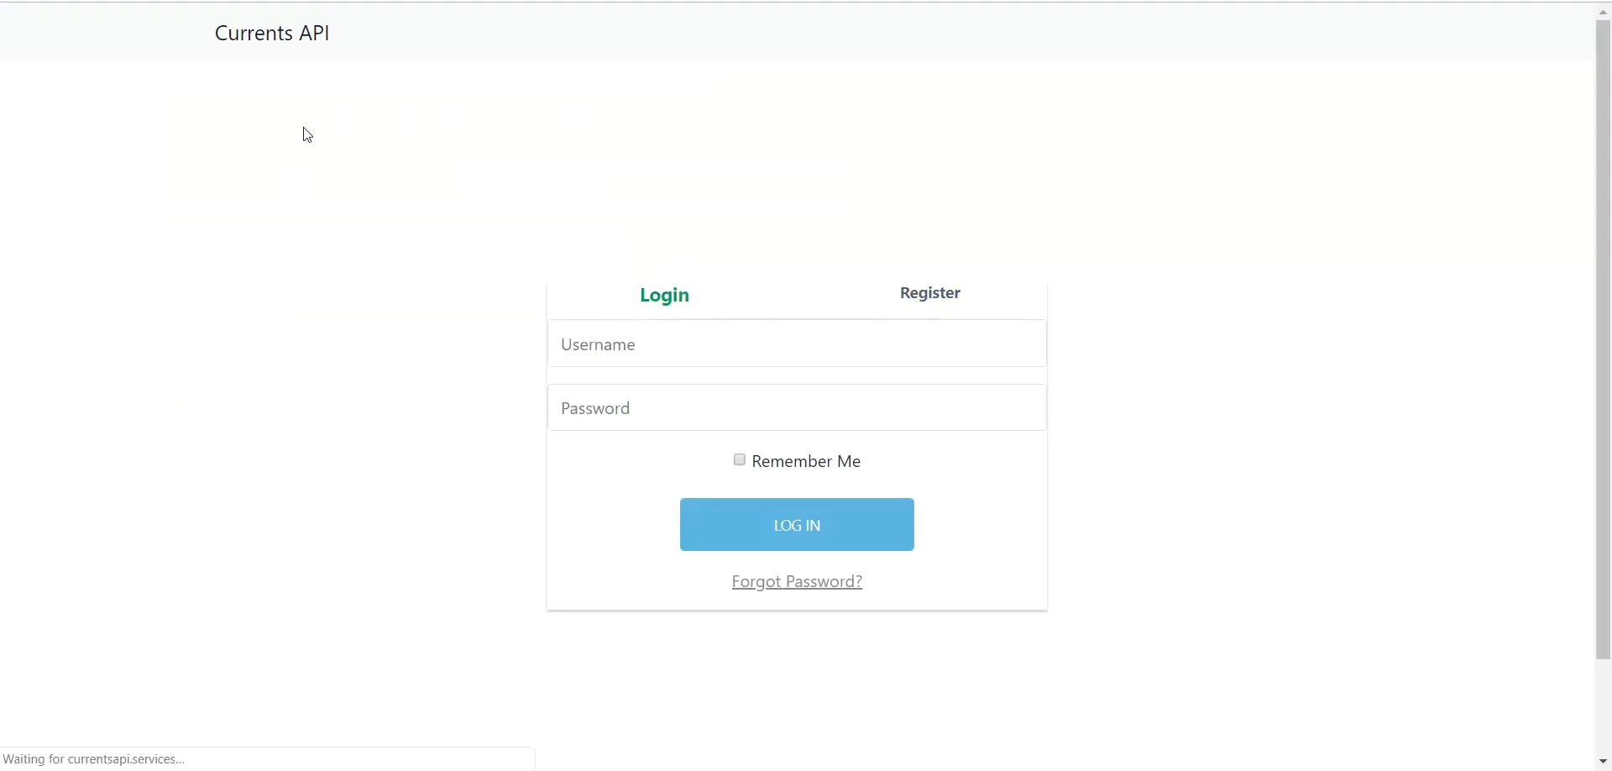
click(930, 294)
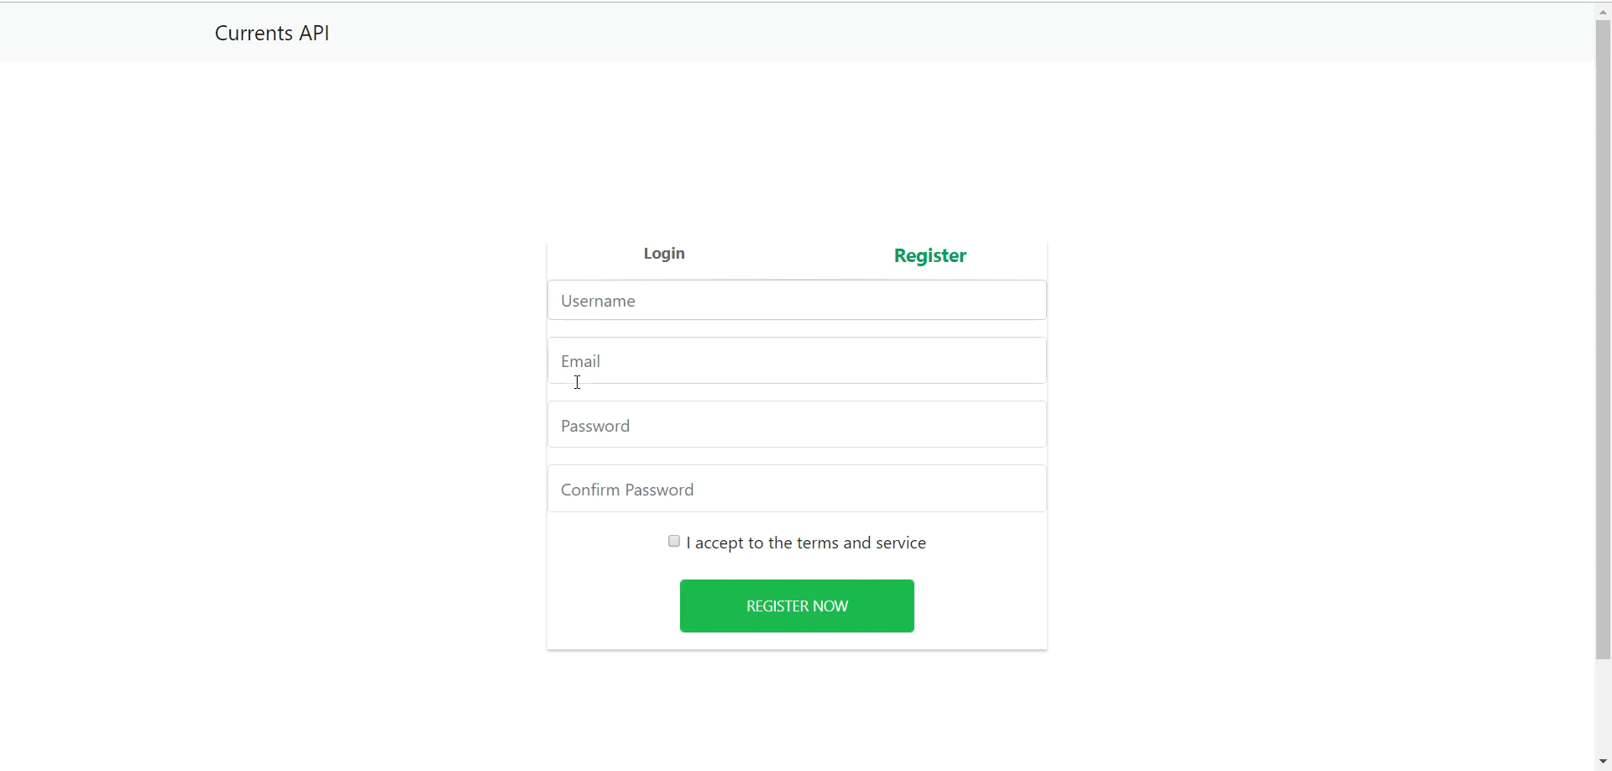
click(670, 252)
Step: Log in to Currents with the account username and password, then select the API token
click(651, 330)
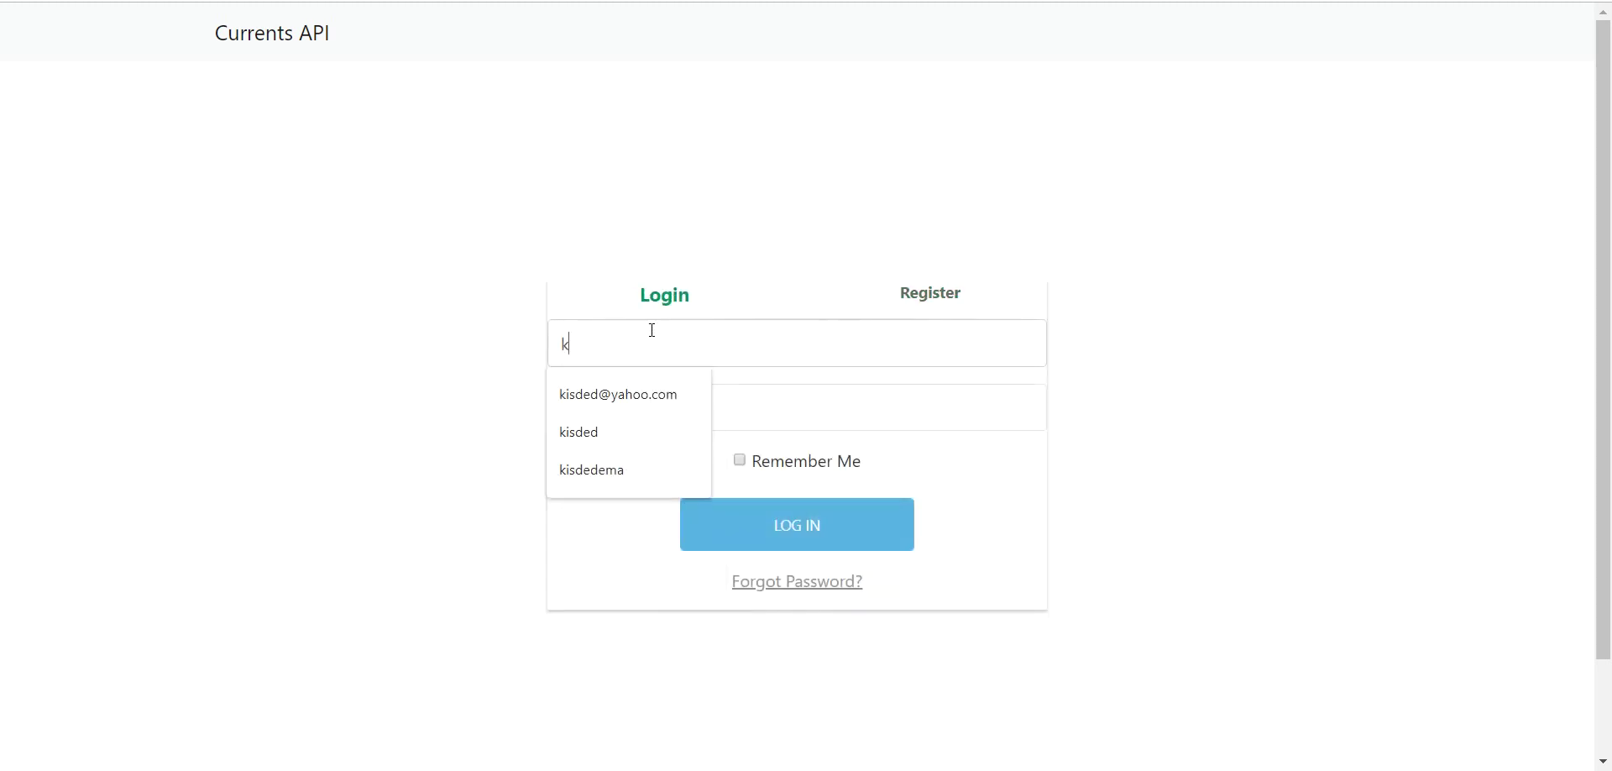
key(Tab)
key(Return)
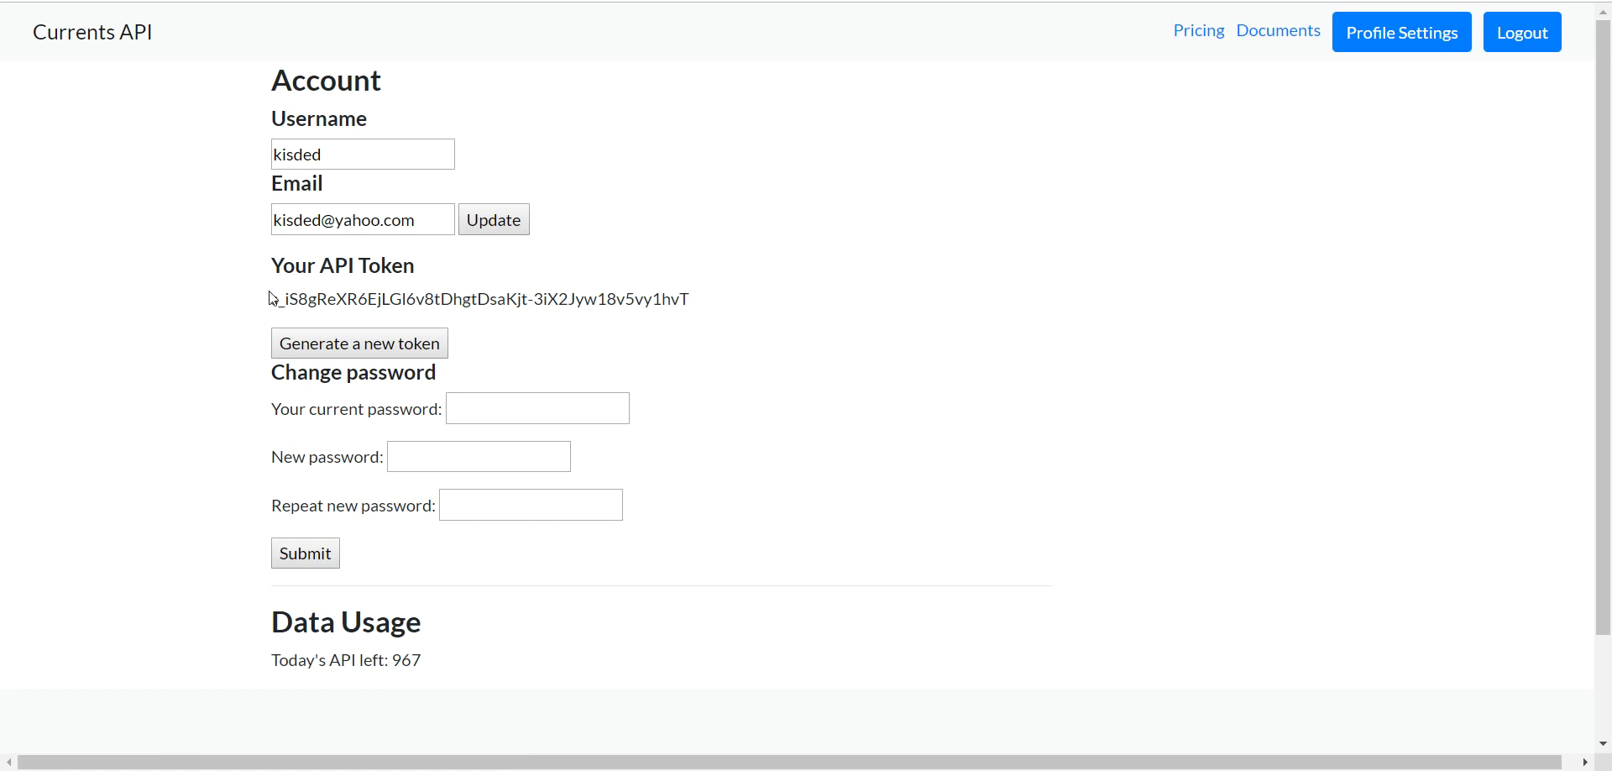
mouse_move(272, 299)
mouse_down()
mouse_move(701, 294)
mouse_move(678, 293)
mouse_up()
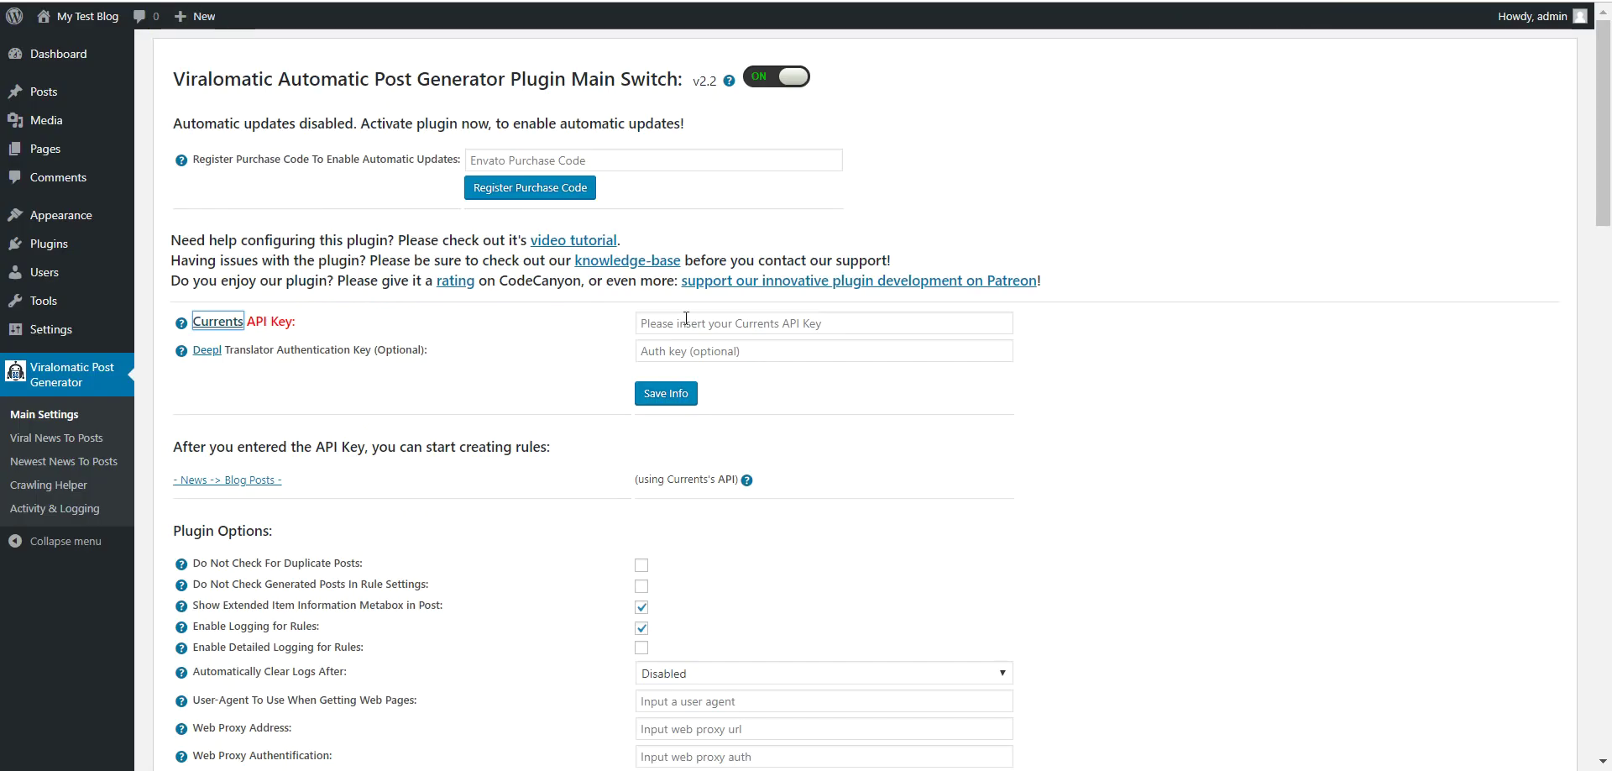
Step: Paste the copied token into the Currents API Key field and save the settings
click(678, 323)
key(ctrl+v)
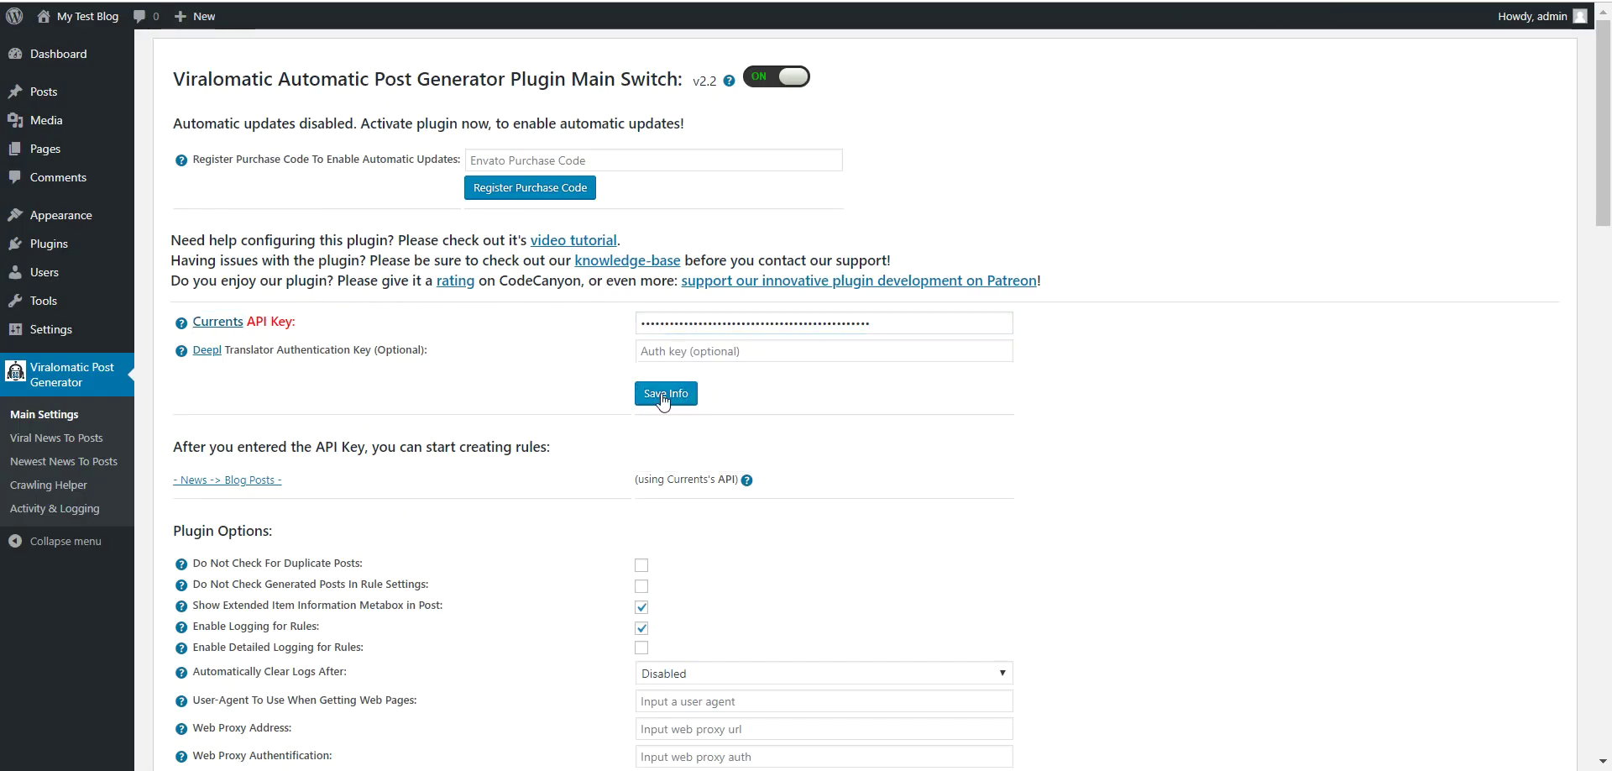
click(661, 395)
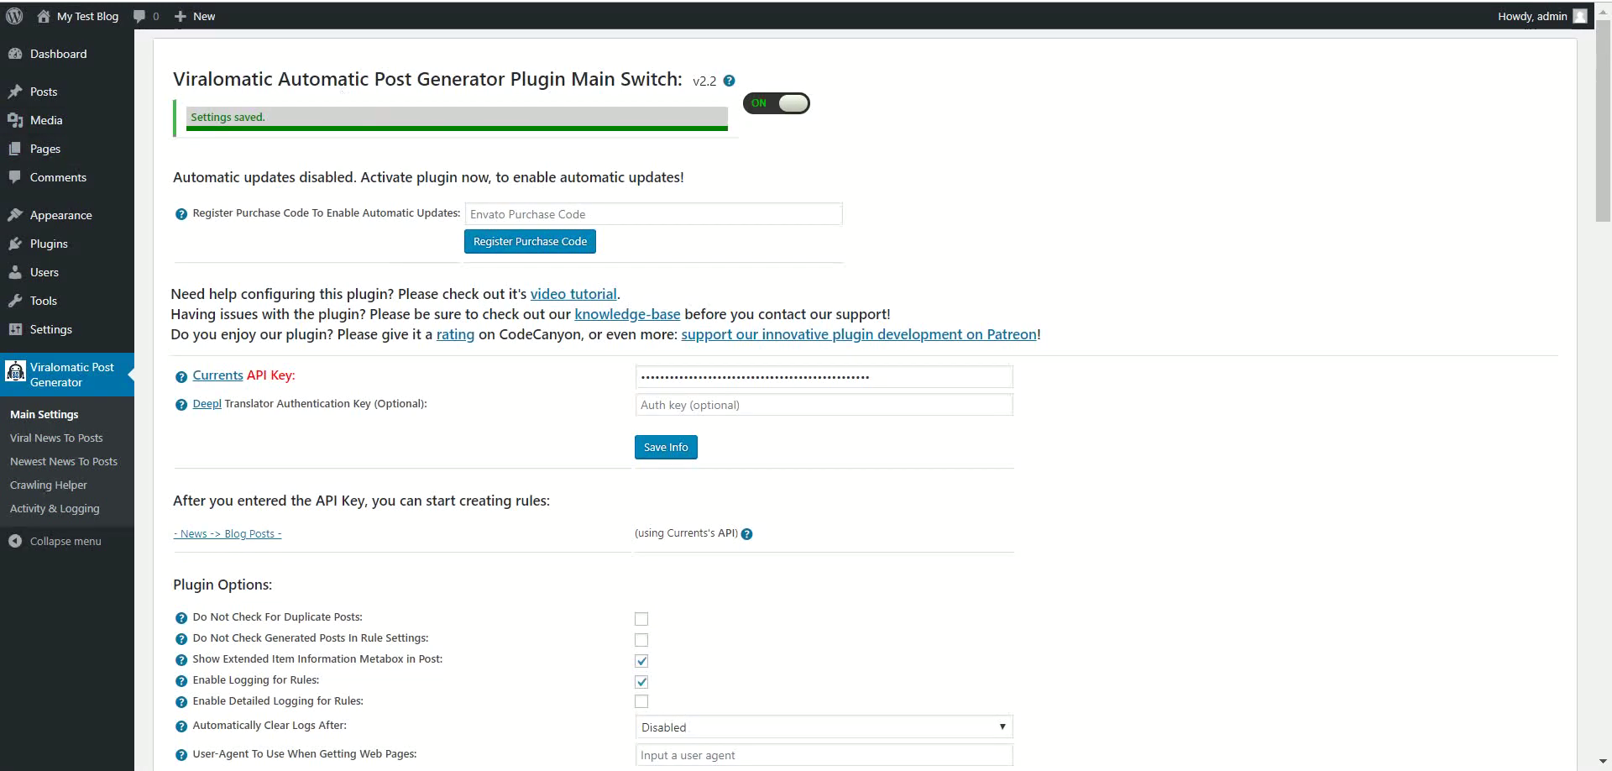
Step: On the Currents account page, highlight today's 967 remaining API requests
key(alt+Tab)
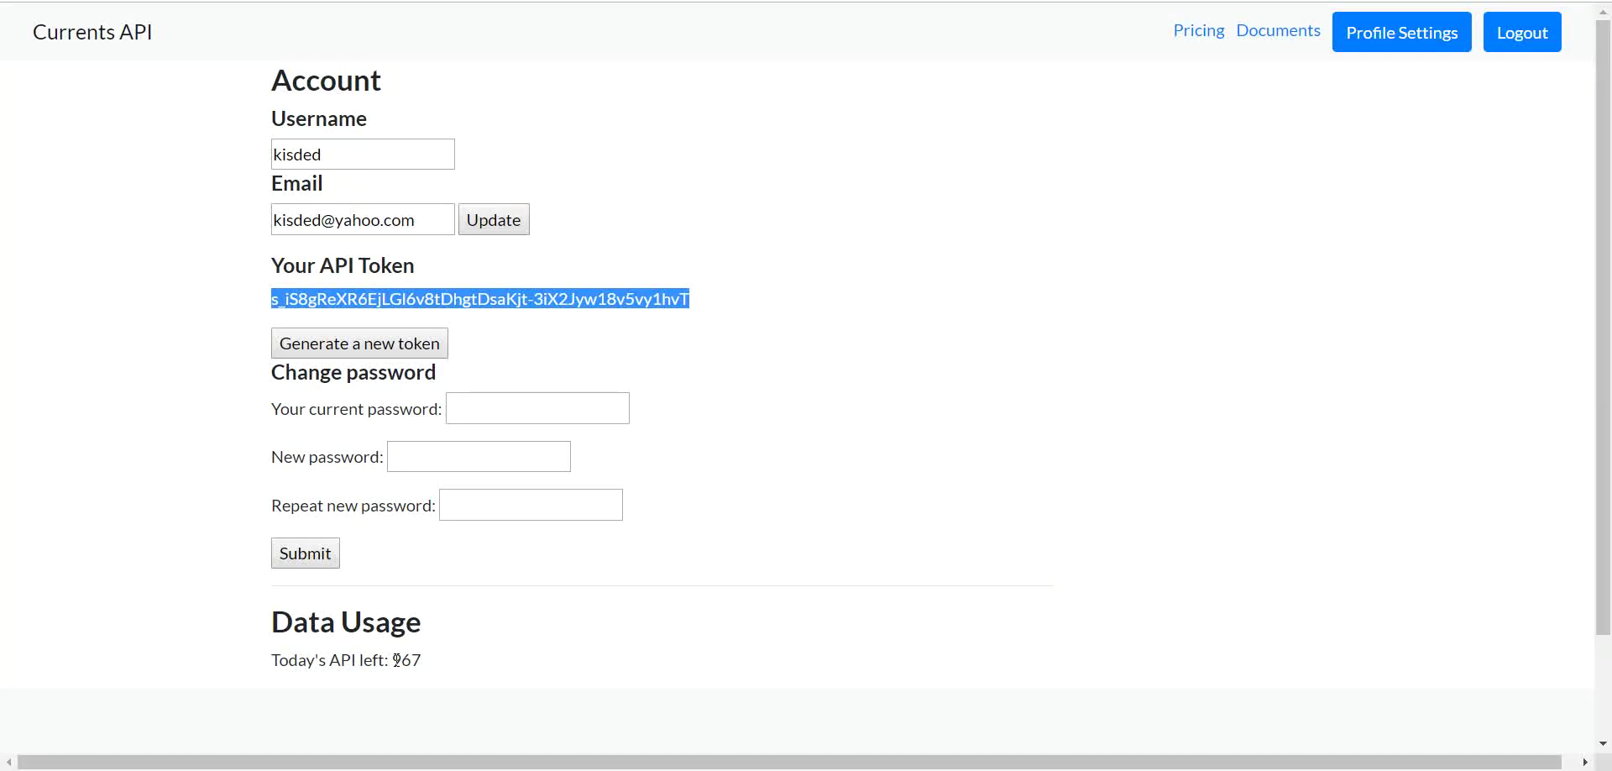
drag(396, 660, 422, 661)
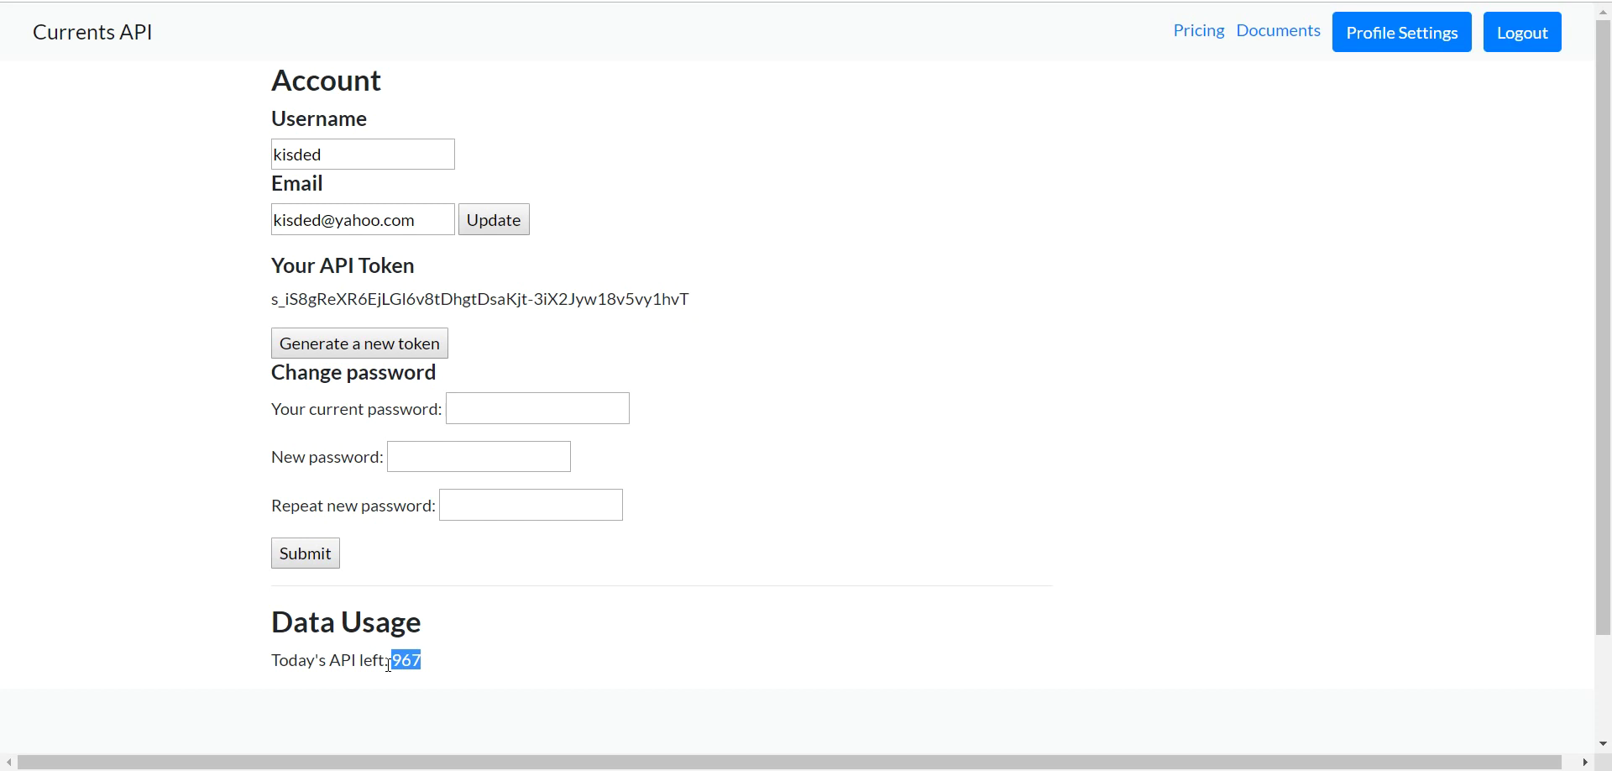
click(367, 659)
double_click(395, 660)
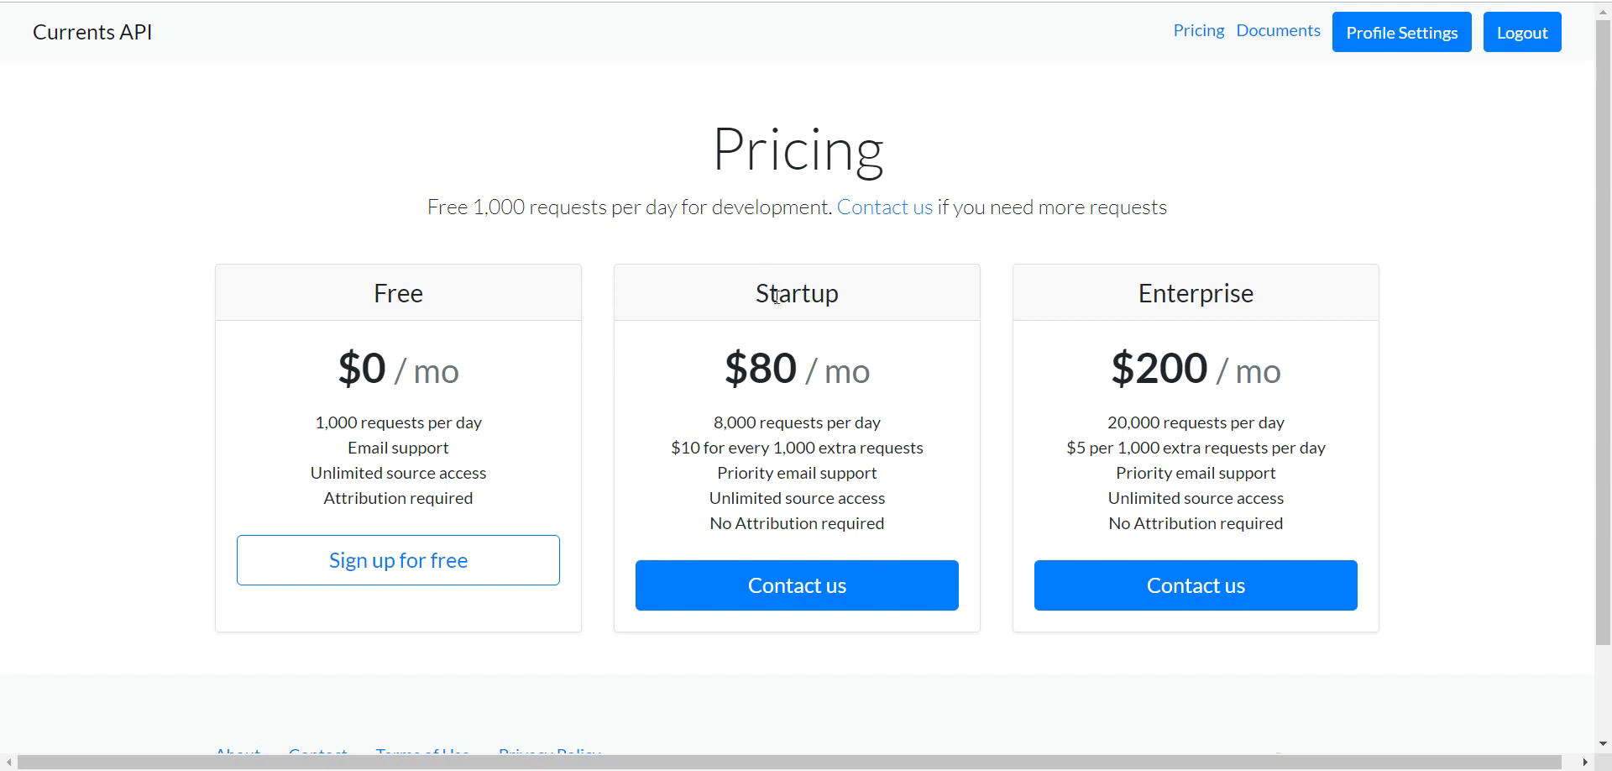
Step: Compare Startup, Enterprise and Free plan prices and daily limits, then go back to the account page
double_click(747, 365)
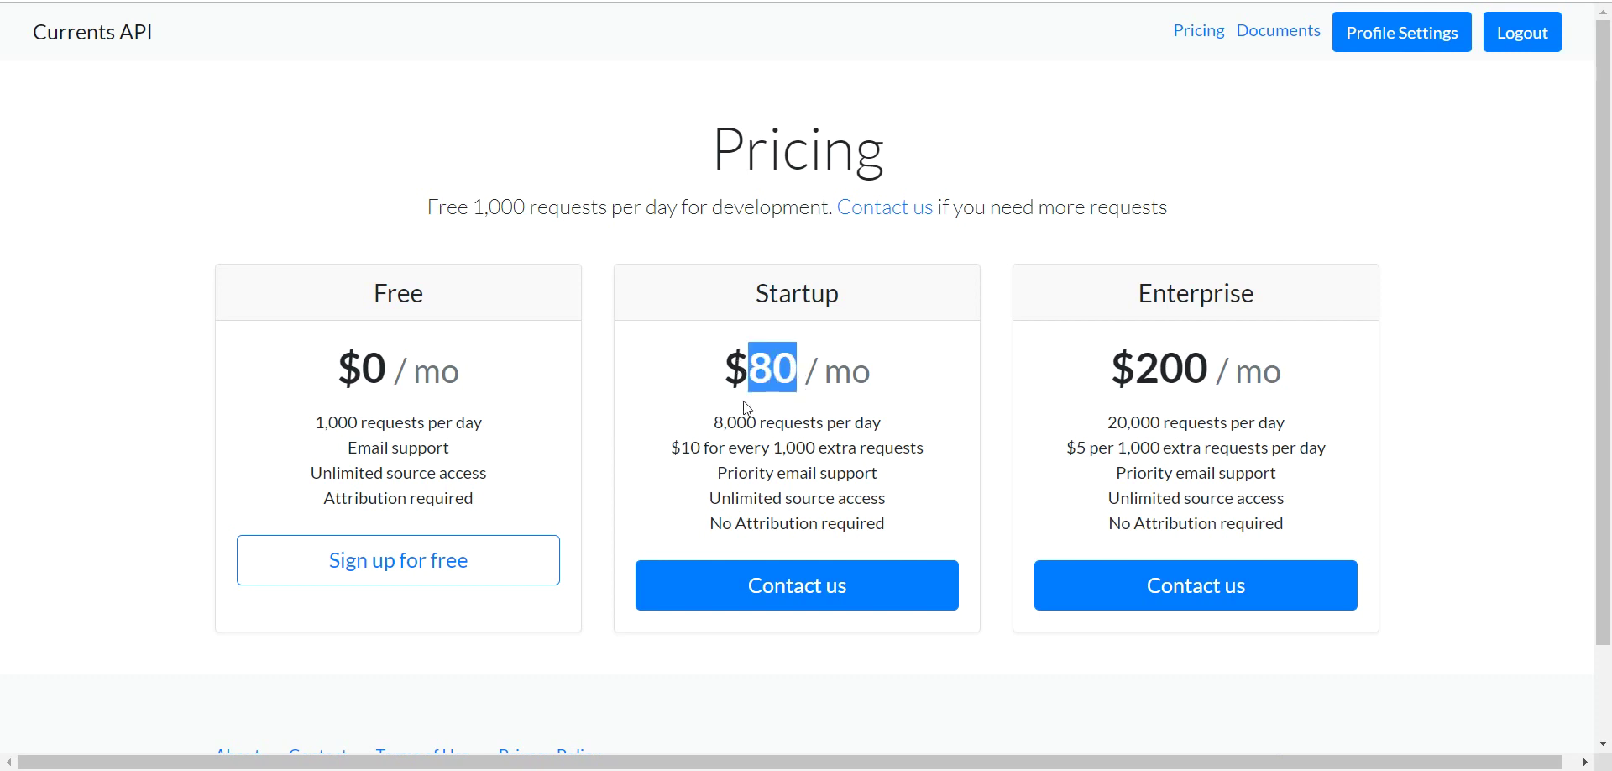
drag(714, 422, 764, 420)
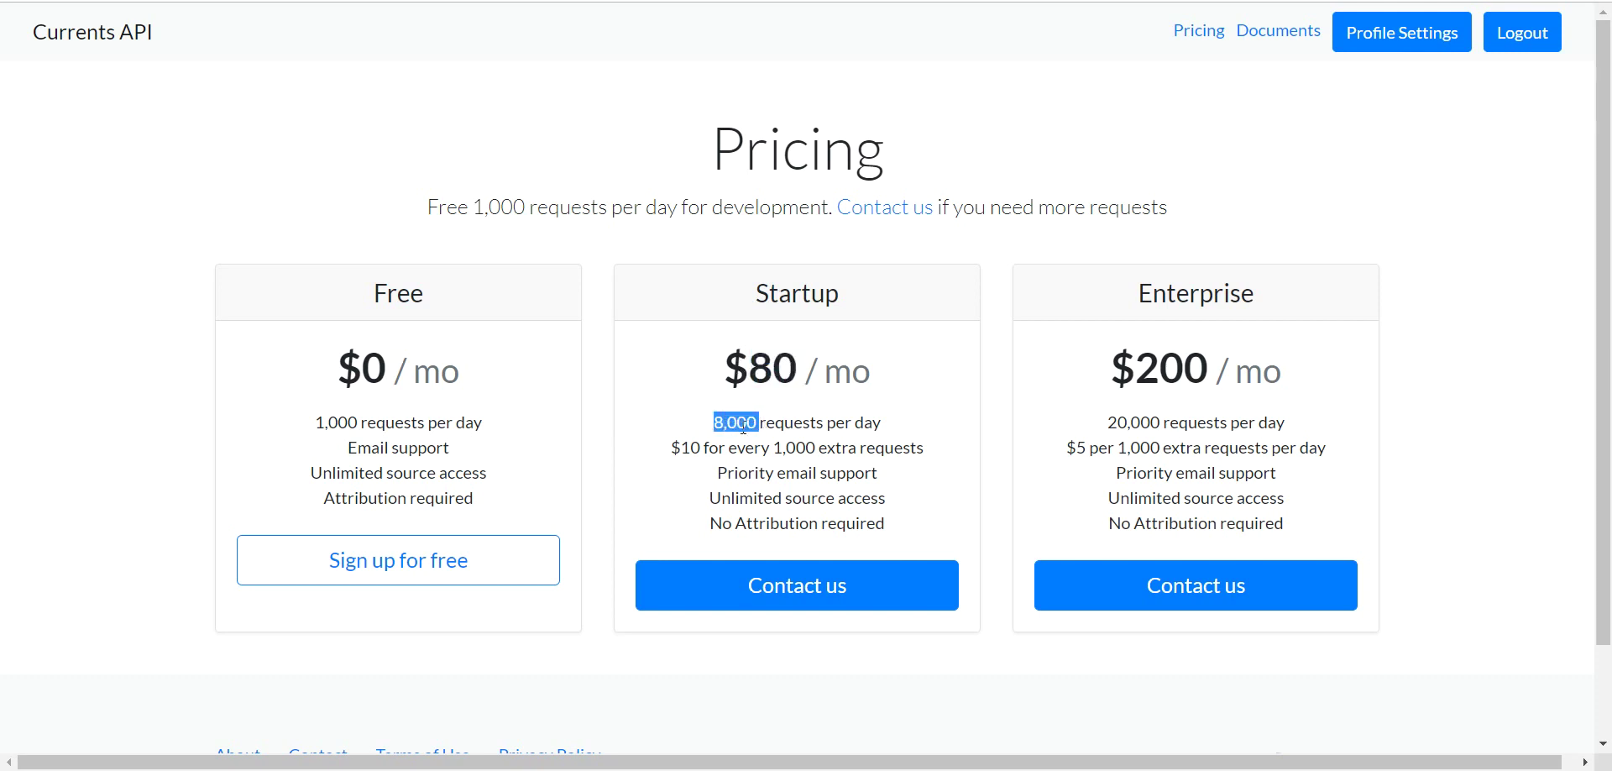
drag(1110, 362, 1209, 362)
drag(1107, 423, 1150, 422)
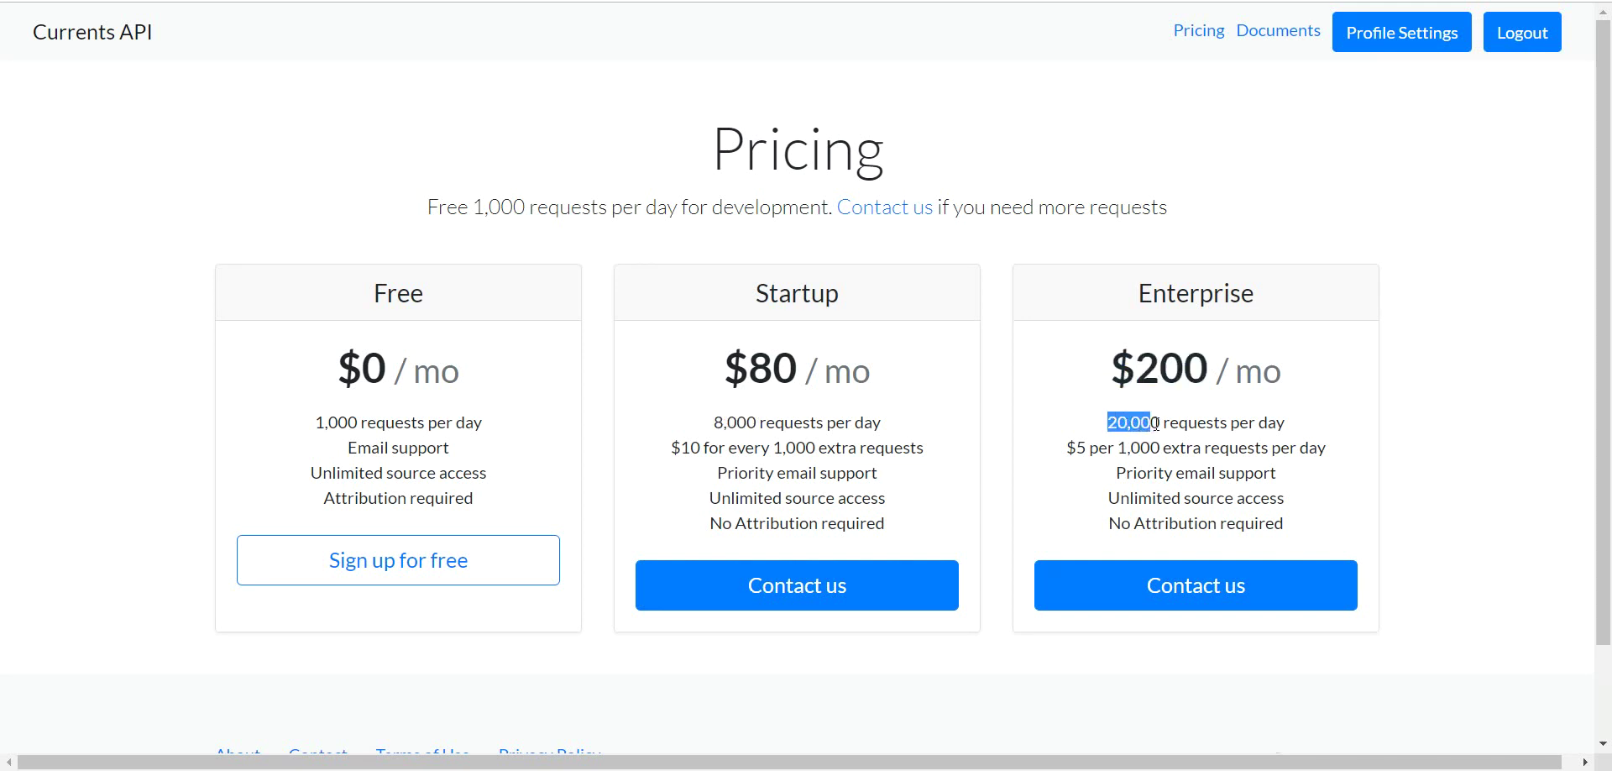
drag(308, 397, 379, 363)
drag(333, 416, 359, 420)
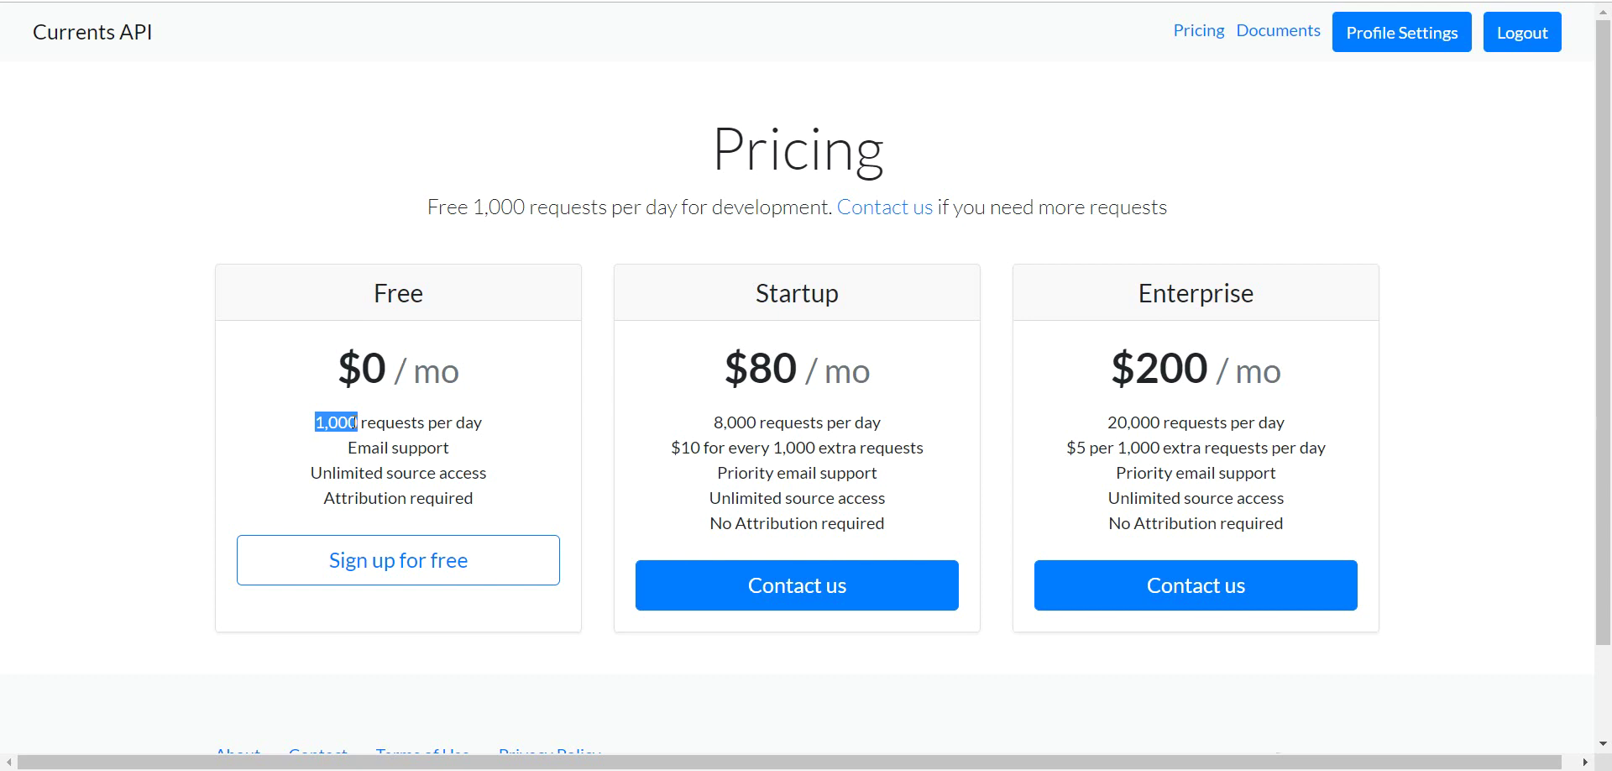
click(322, 133)
key(alt+Left)
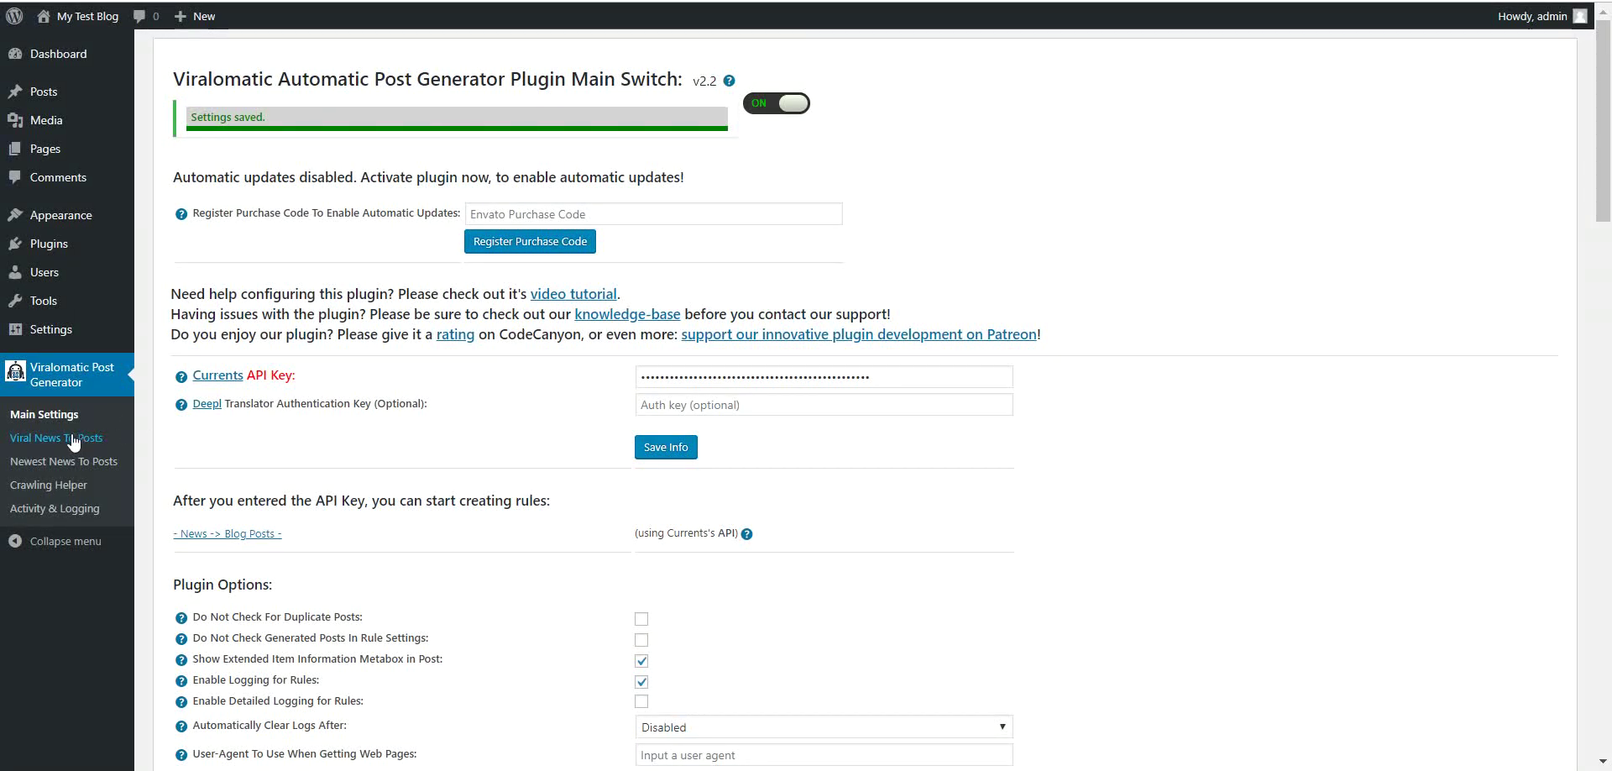
Step: Start a new Viral News To Posts rule and set its article language to English
click(46, 440)
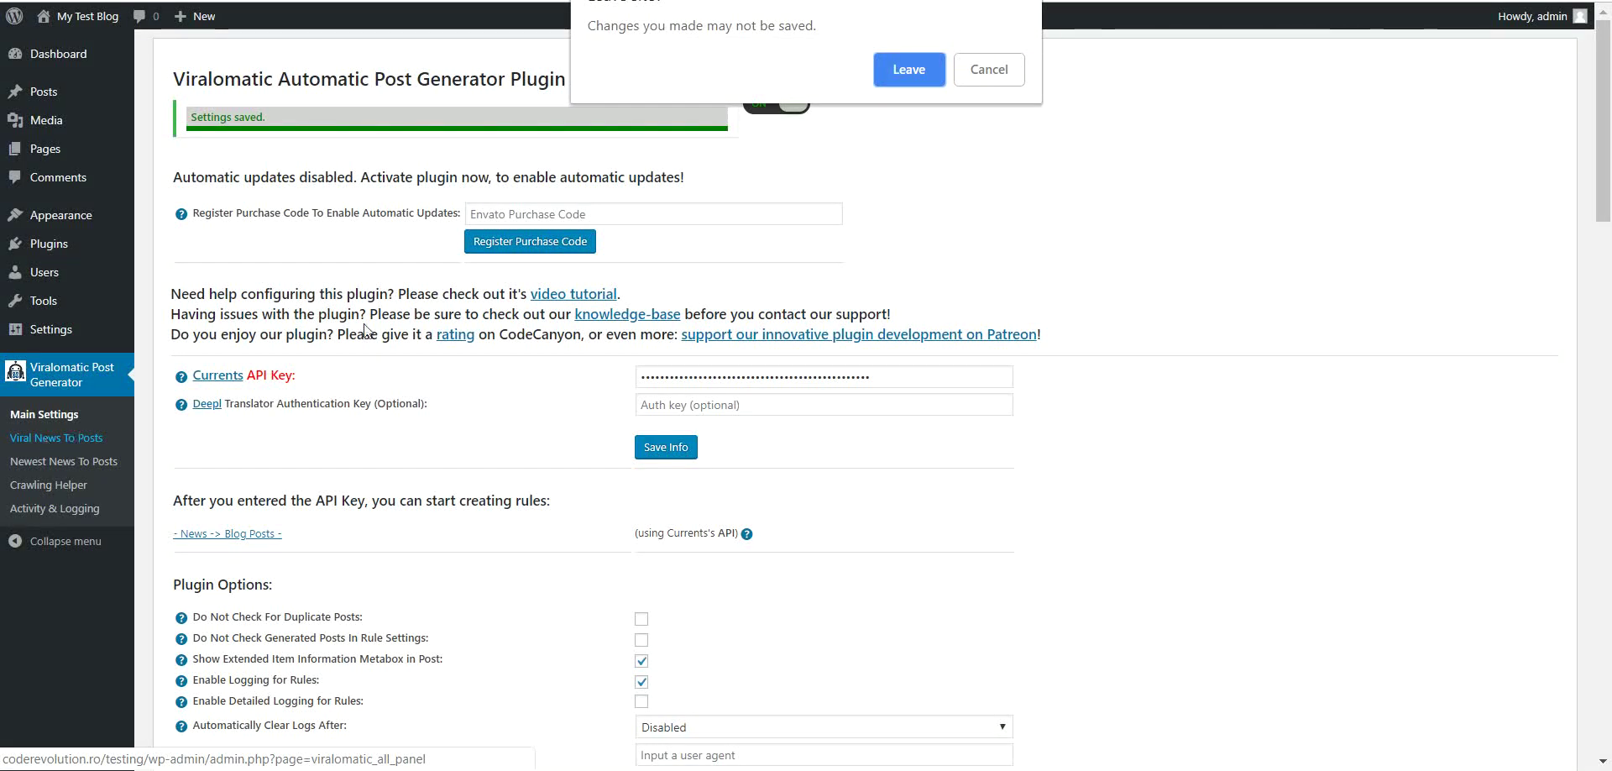
click(902, 58)
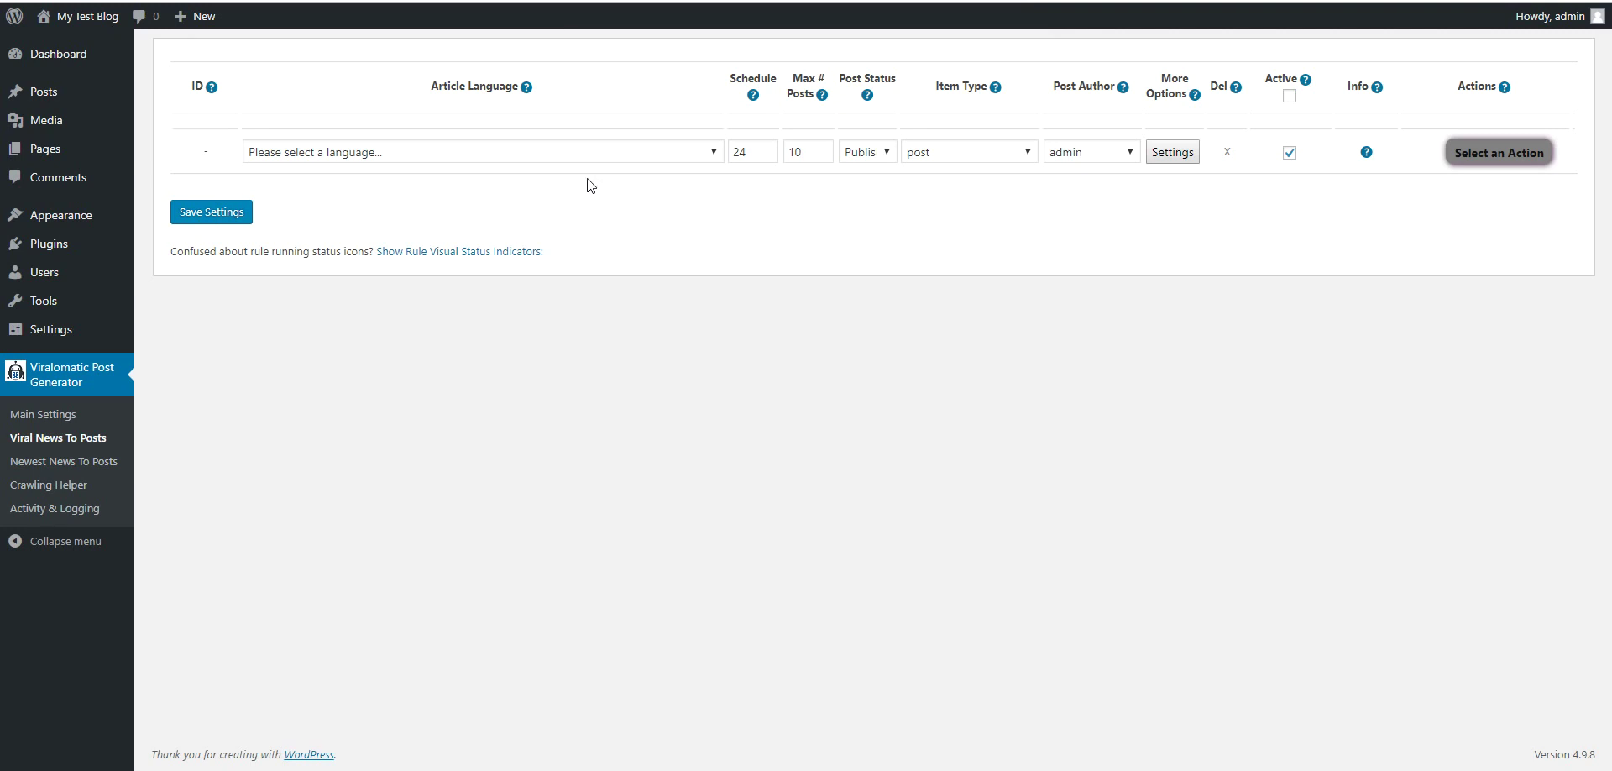
click(447, 151)
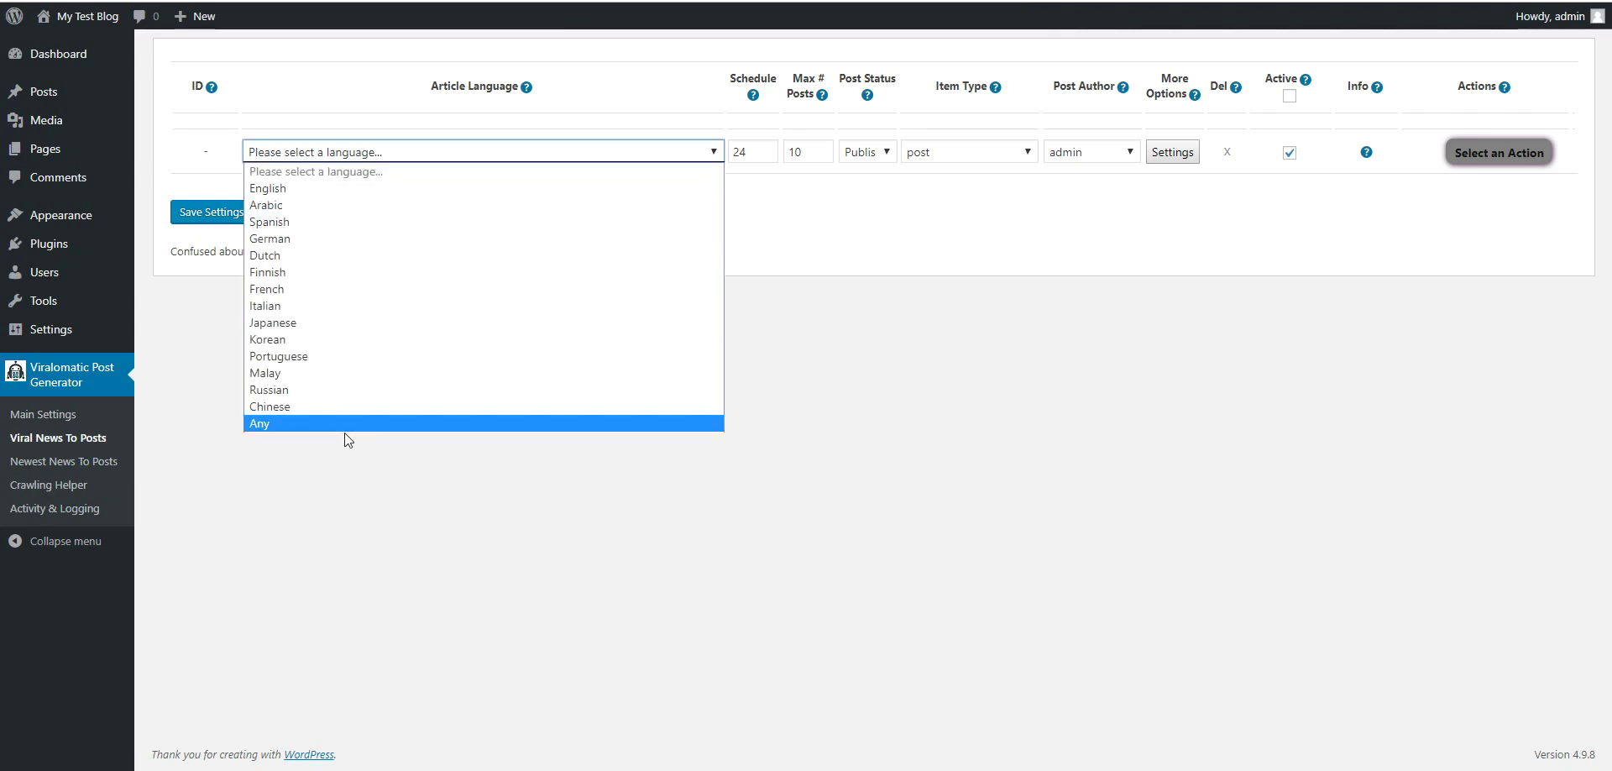
click(350, 188)
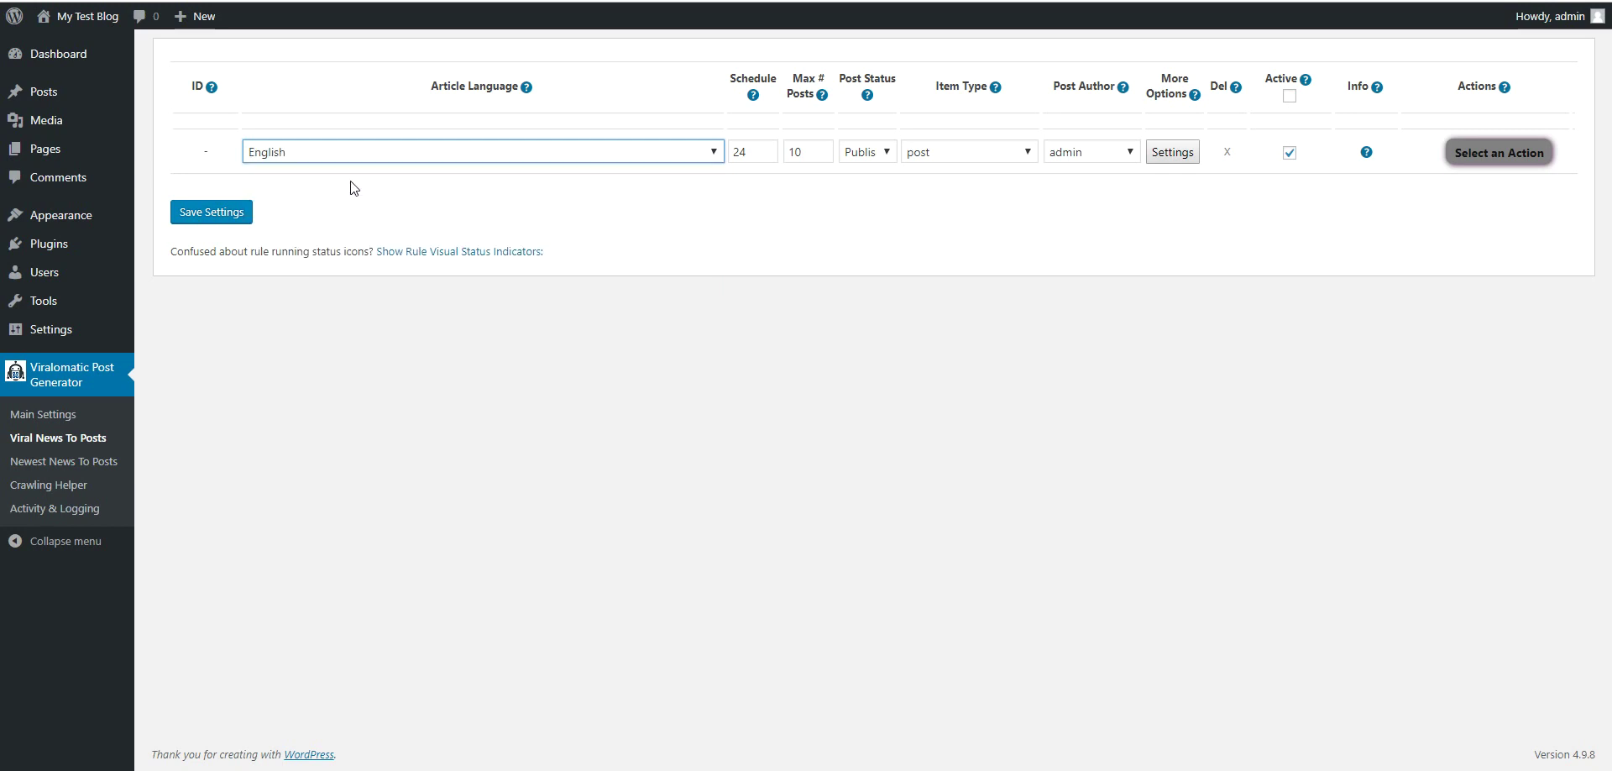
Step: Keep the 24-hour schedule, 10 max posts, post item type and admin author; open advanced settings
mouse_move(753, 152)
drag(746, 153, 744, 142)
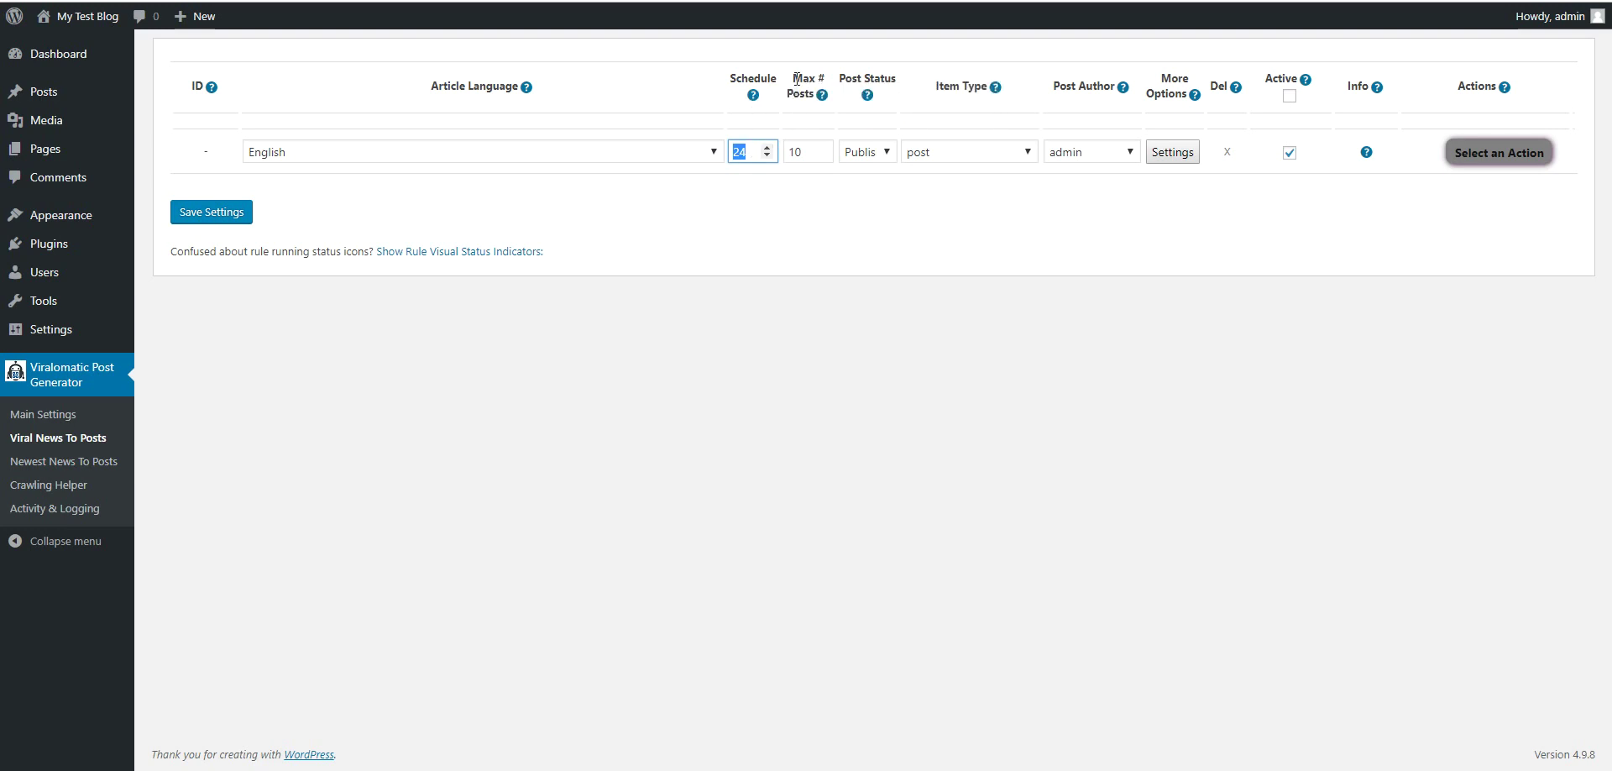
drag(806, 151, 787, 149)
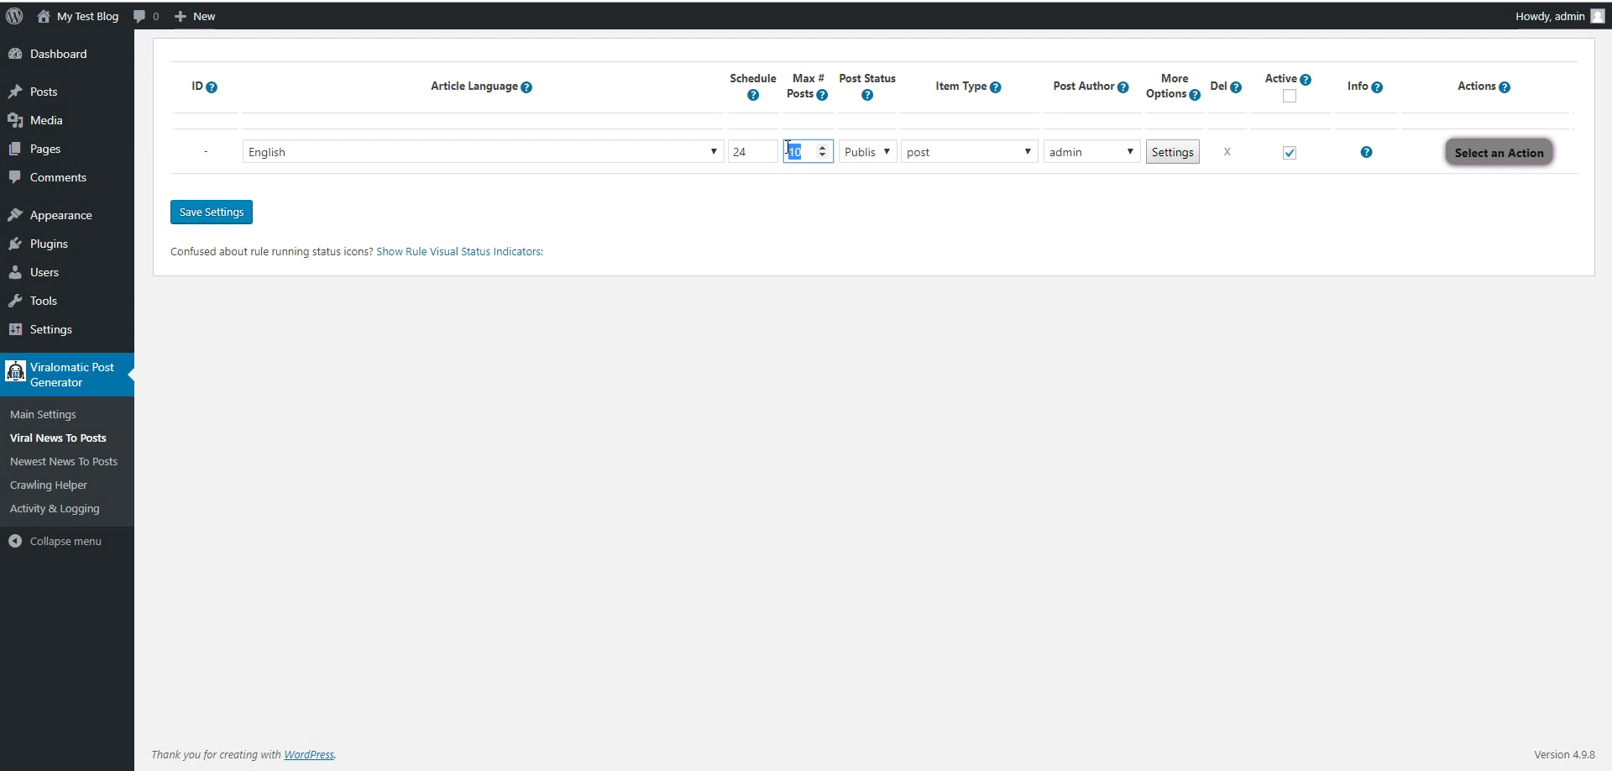
click(848, 152)
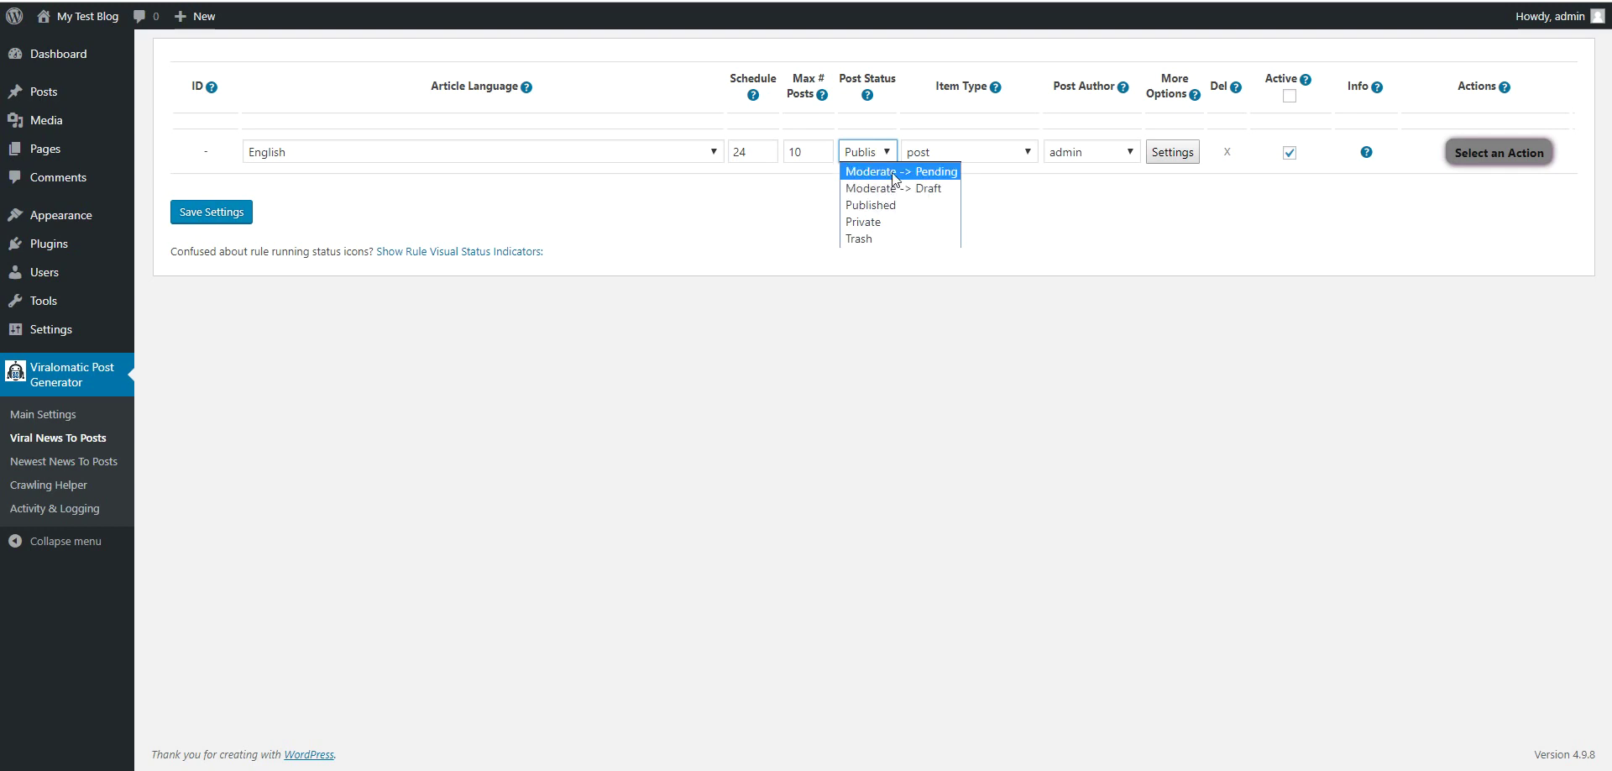
click(1025, 225)
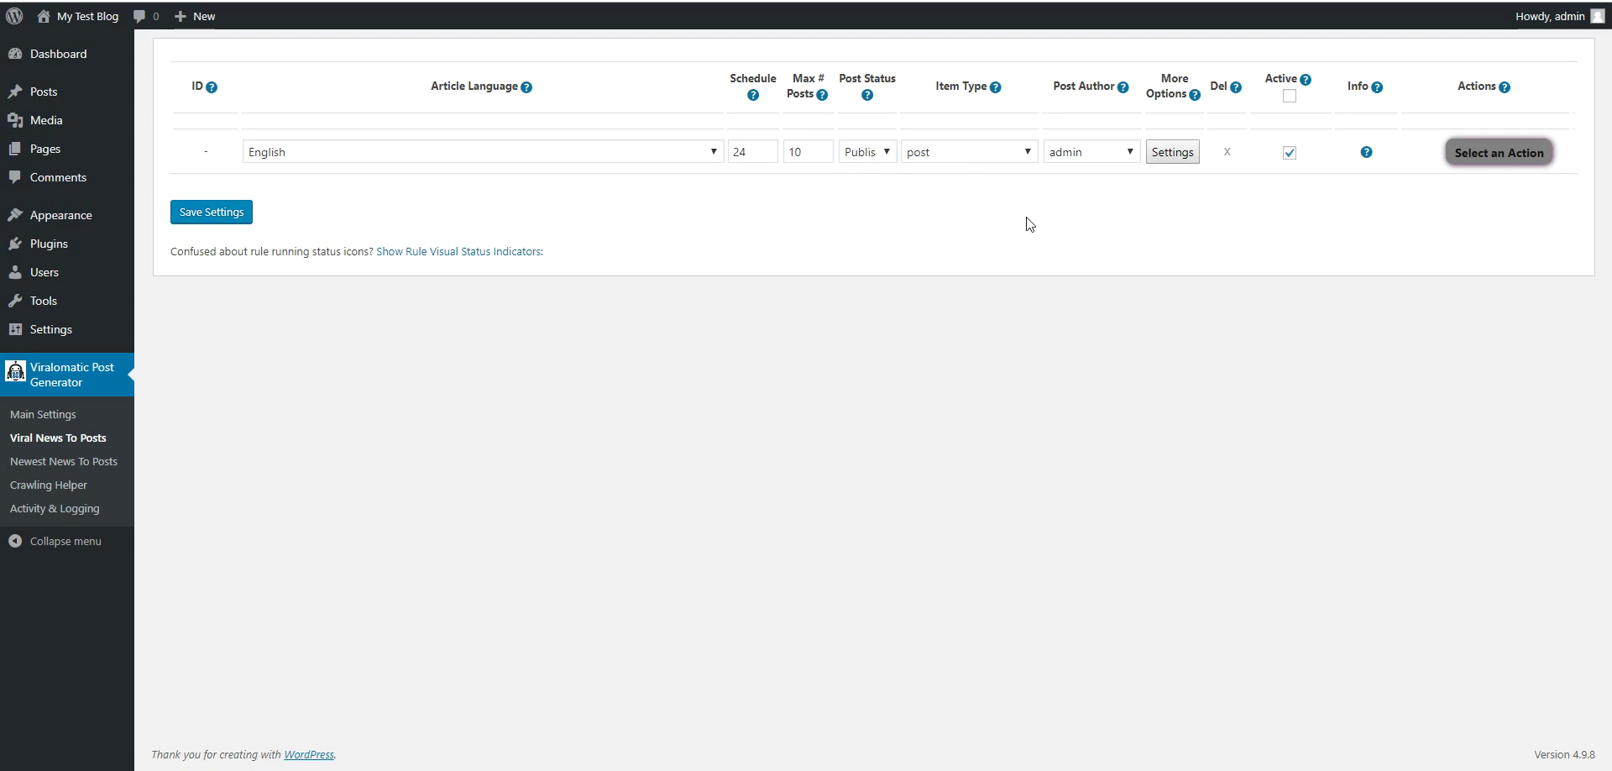
click(999, 146)
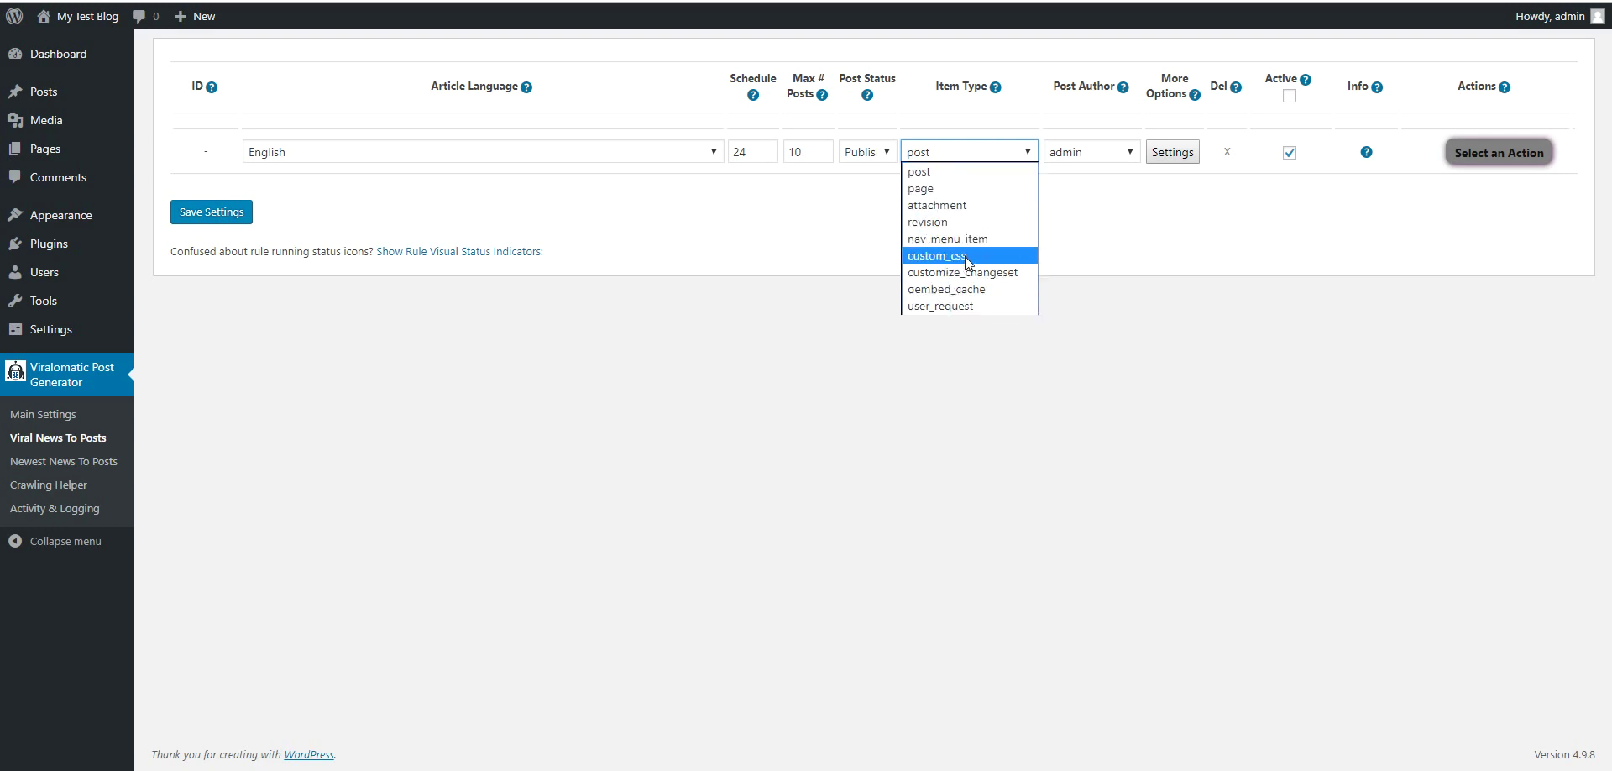
click(1073, 237)
click(1079, 152)
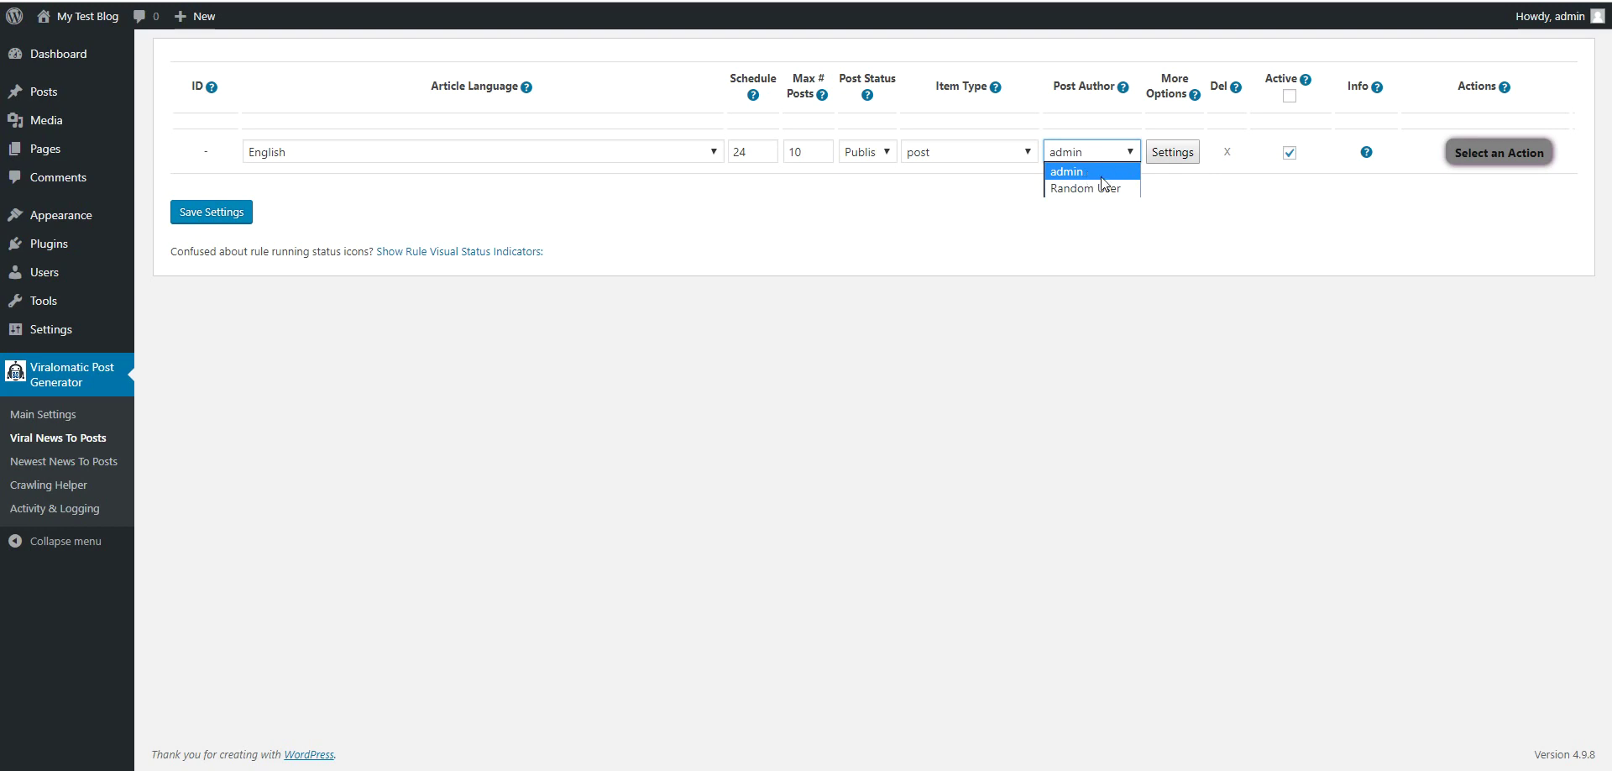
click(1173, 187)
click(1172, 155)
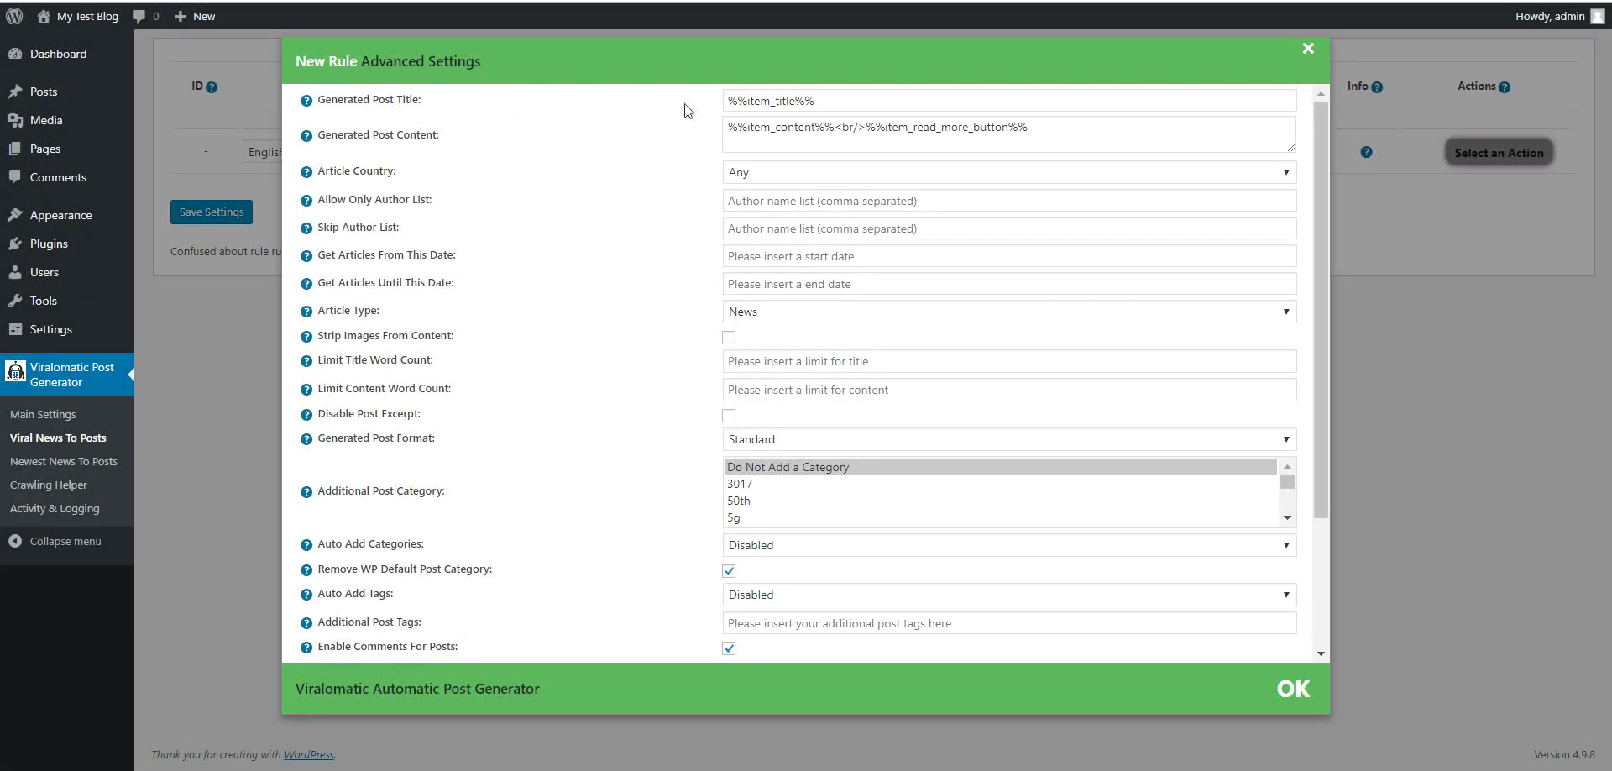
Step: Review the %%item_title%% and %%item_content%% templates, deleting then restoring the read-more shortcode
double_click(791, 102)
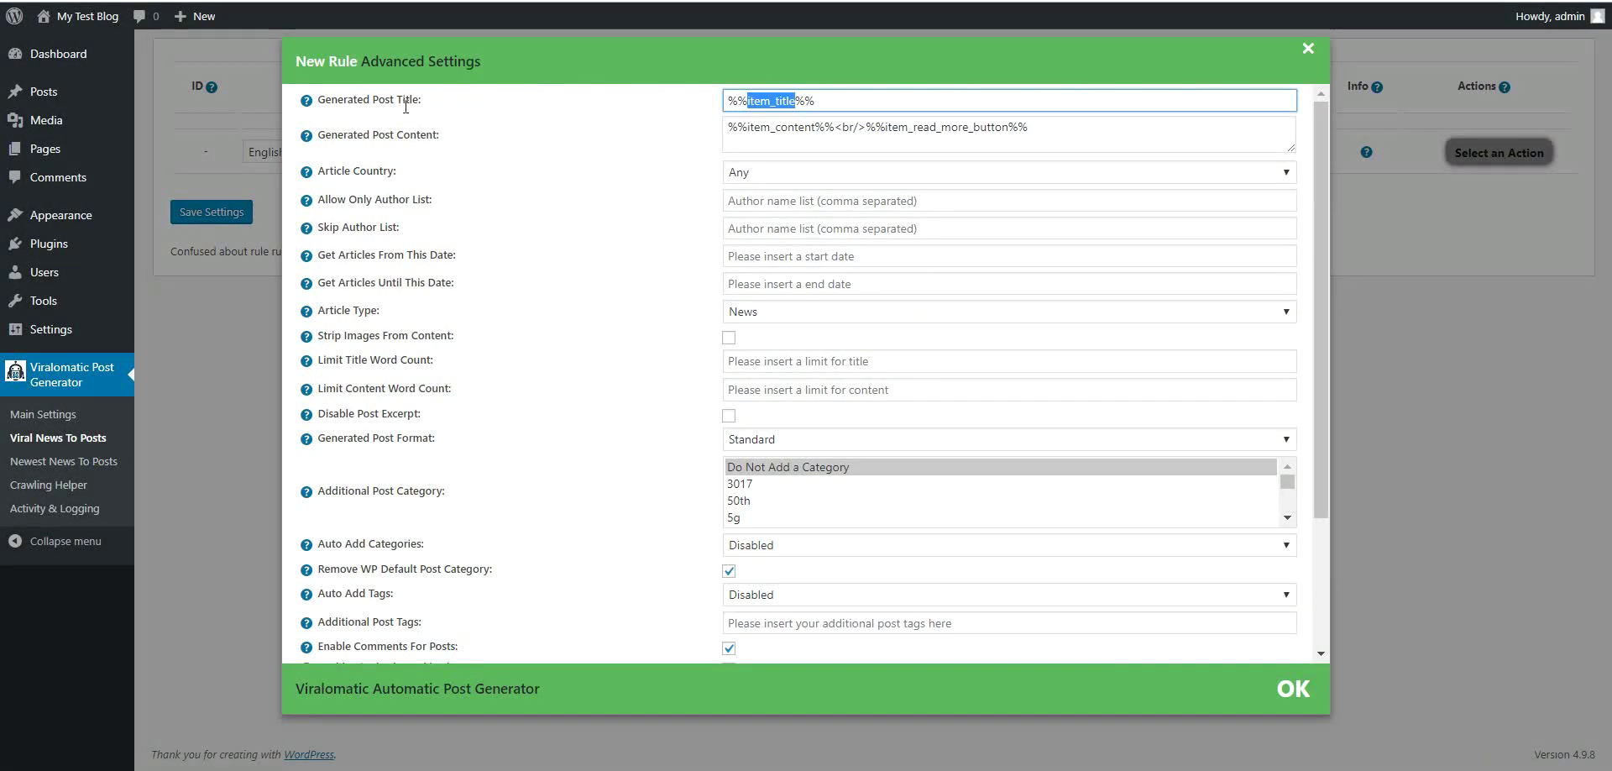
drag(727, 101, 818, 98)
drag(727, 127, 834, 127)
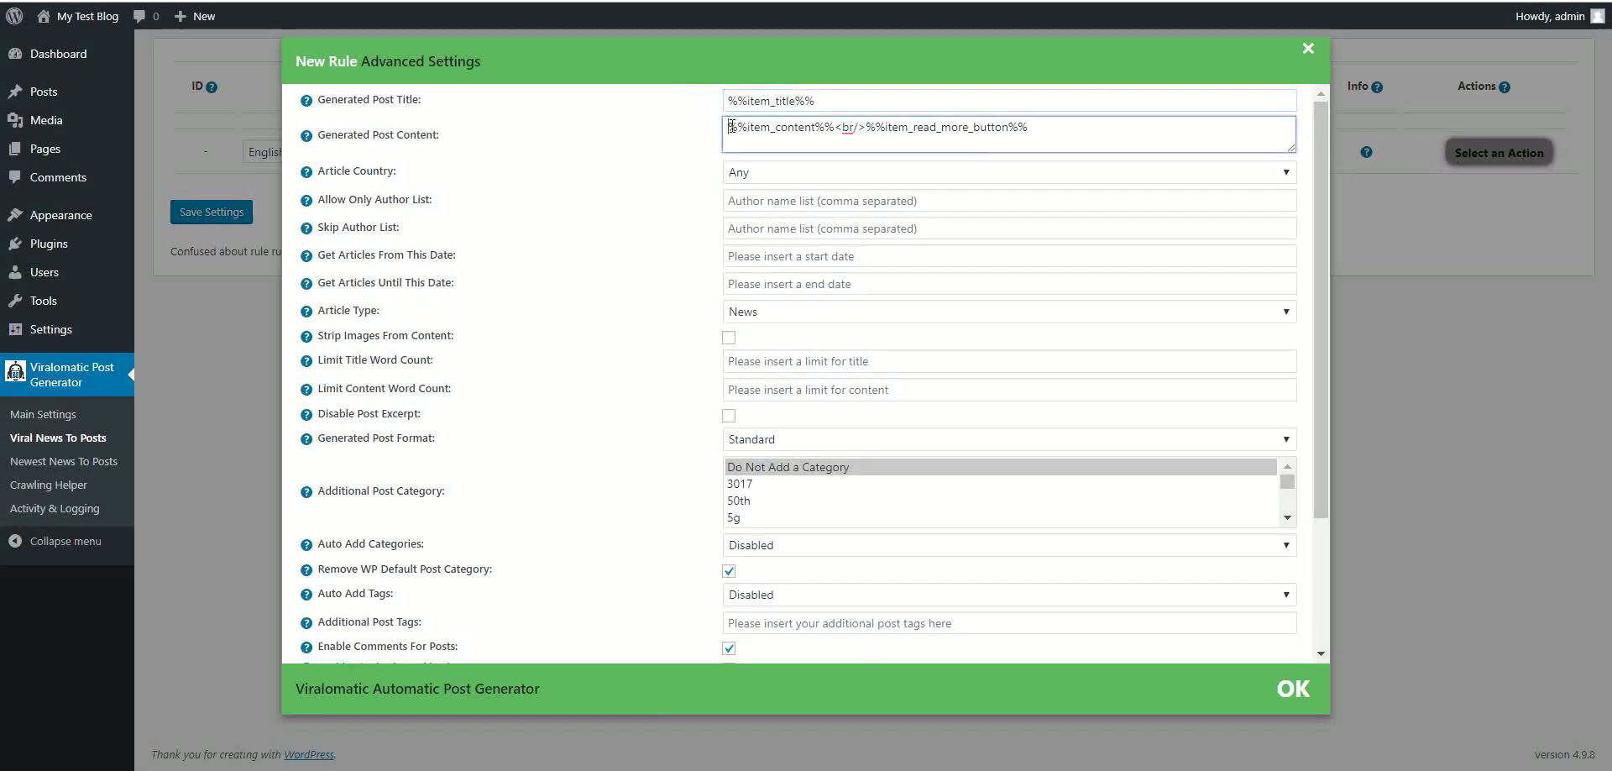
mouse_move(305, 100)
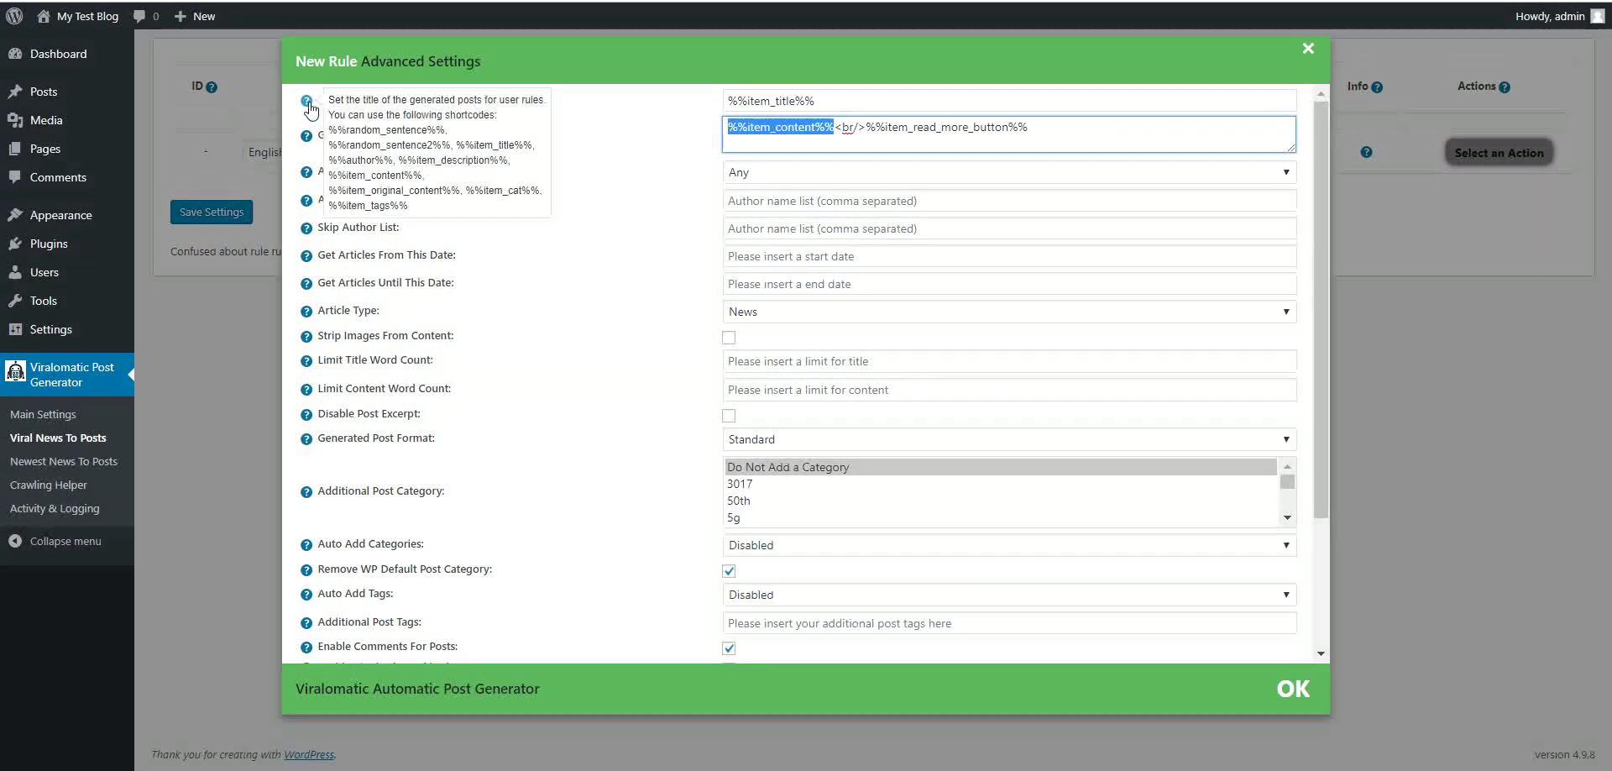
drag(330, 131, 418, 210)
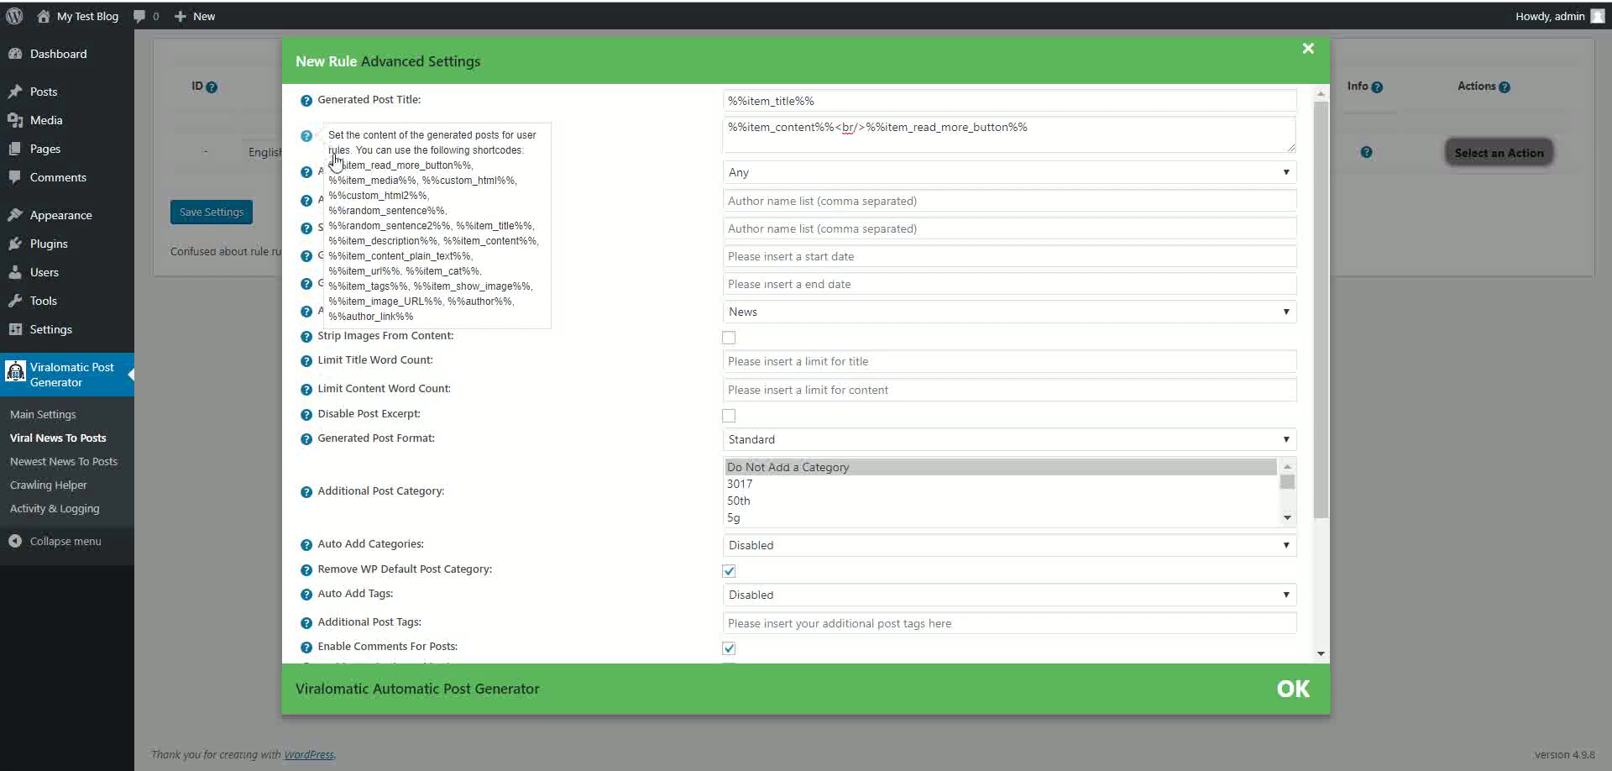
mouse_move(329, 163)
mouse_down()
mouse_move(445, 292)
mouse_move(522, 310)
mouse_up()
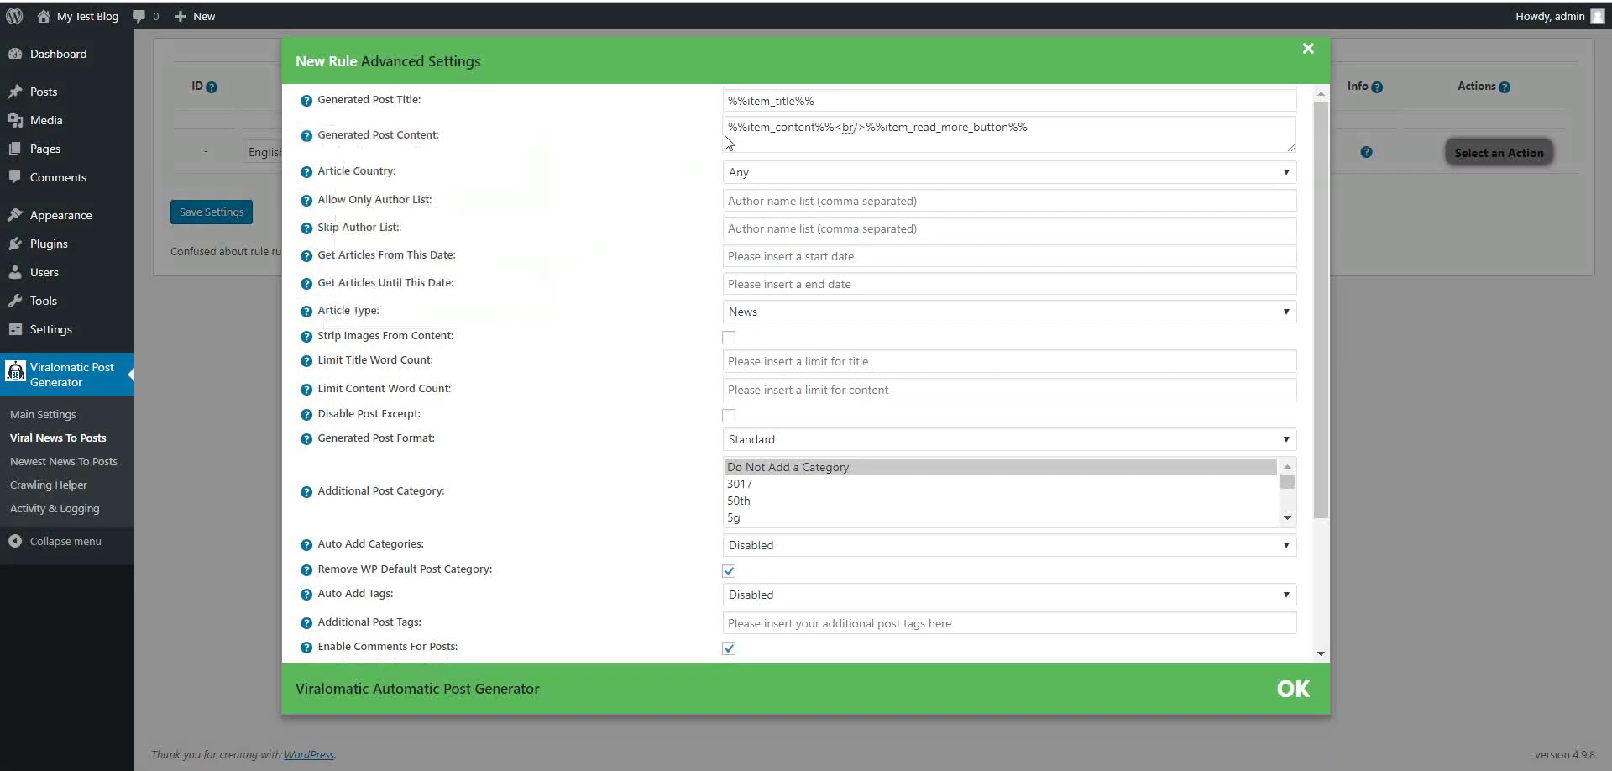
drag(857, 127, 1044, 133)
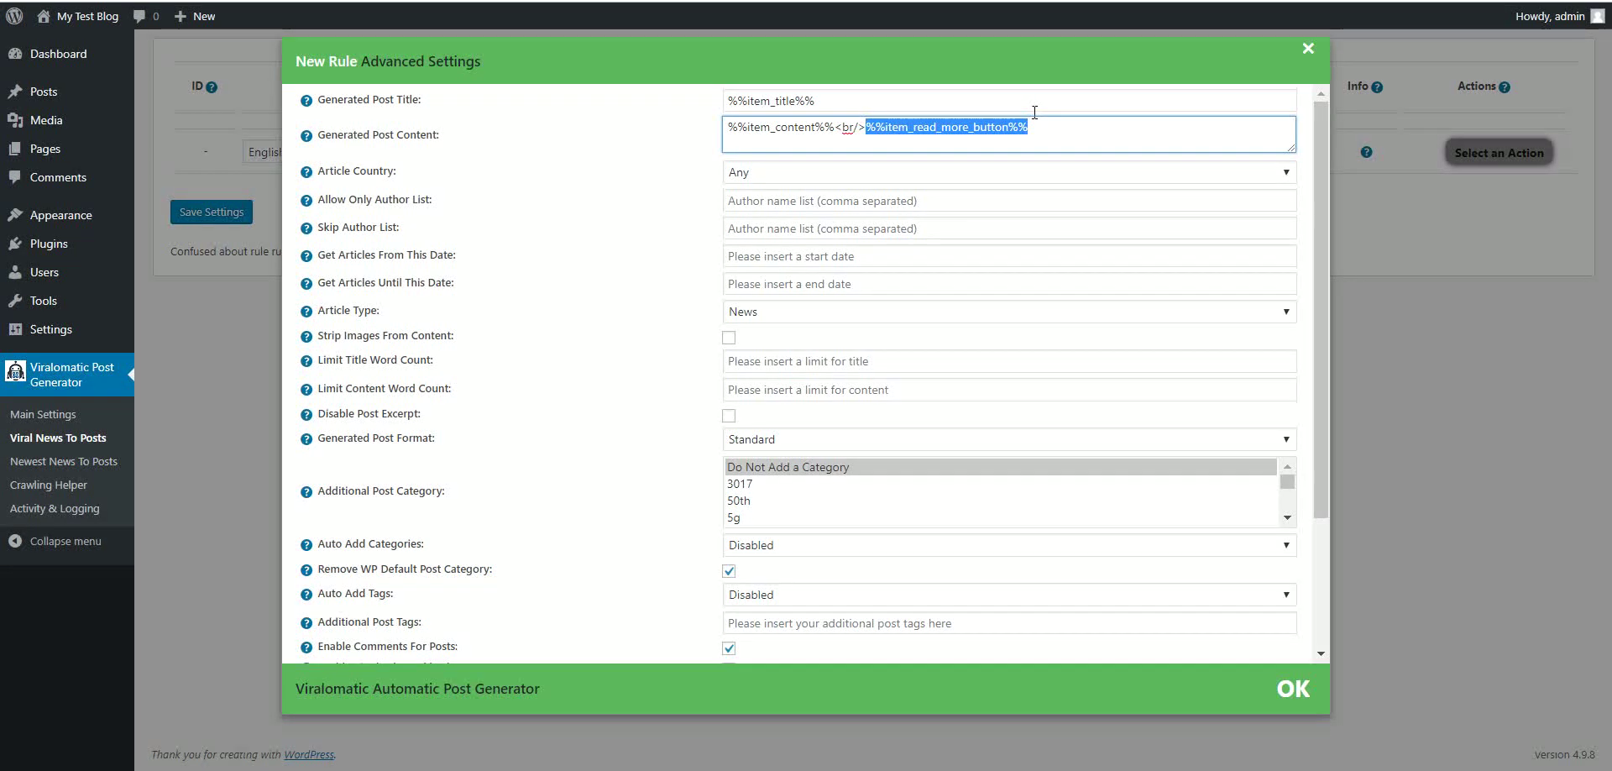
key(BackSpace)
key(BackSpace)
key(BackSpace)
key(BackSpace)
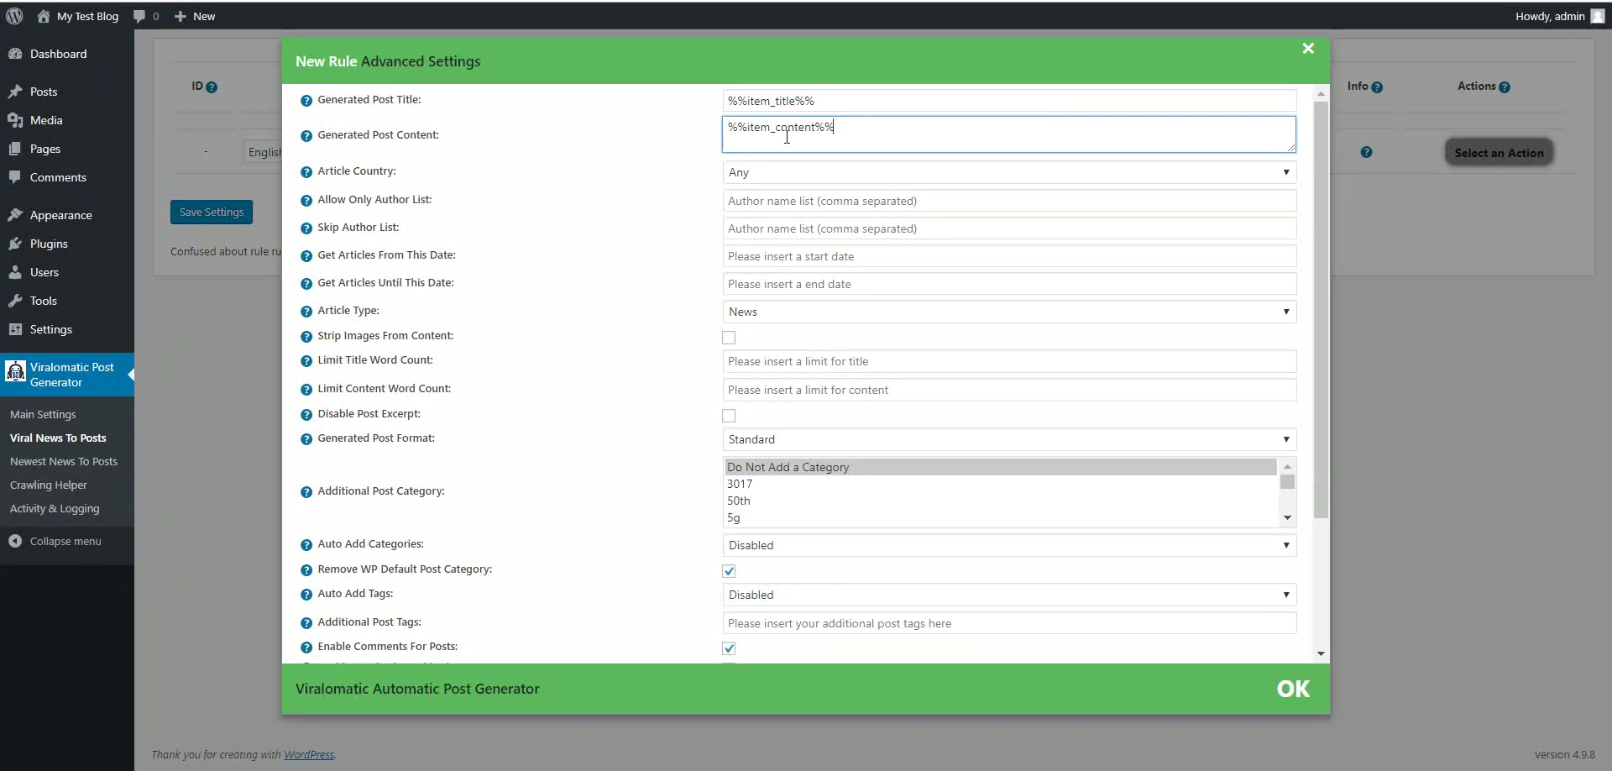
key(ctrl+z)
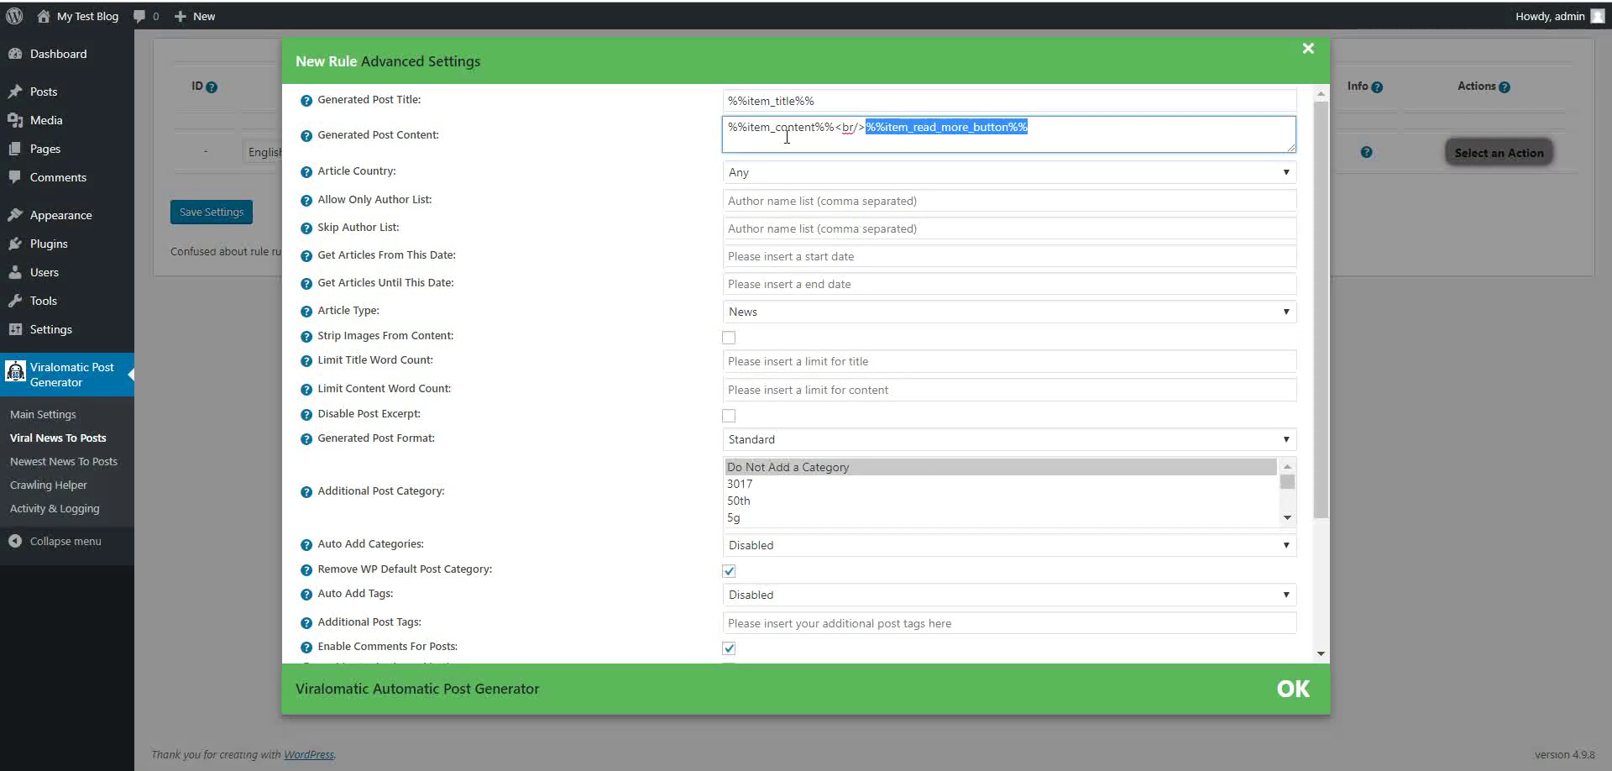
click(671, 156)
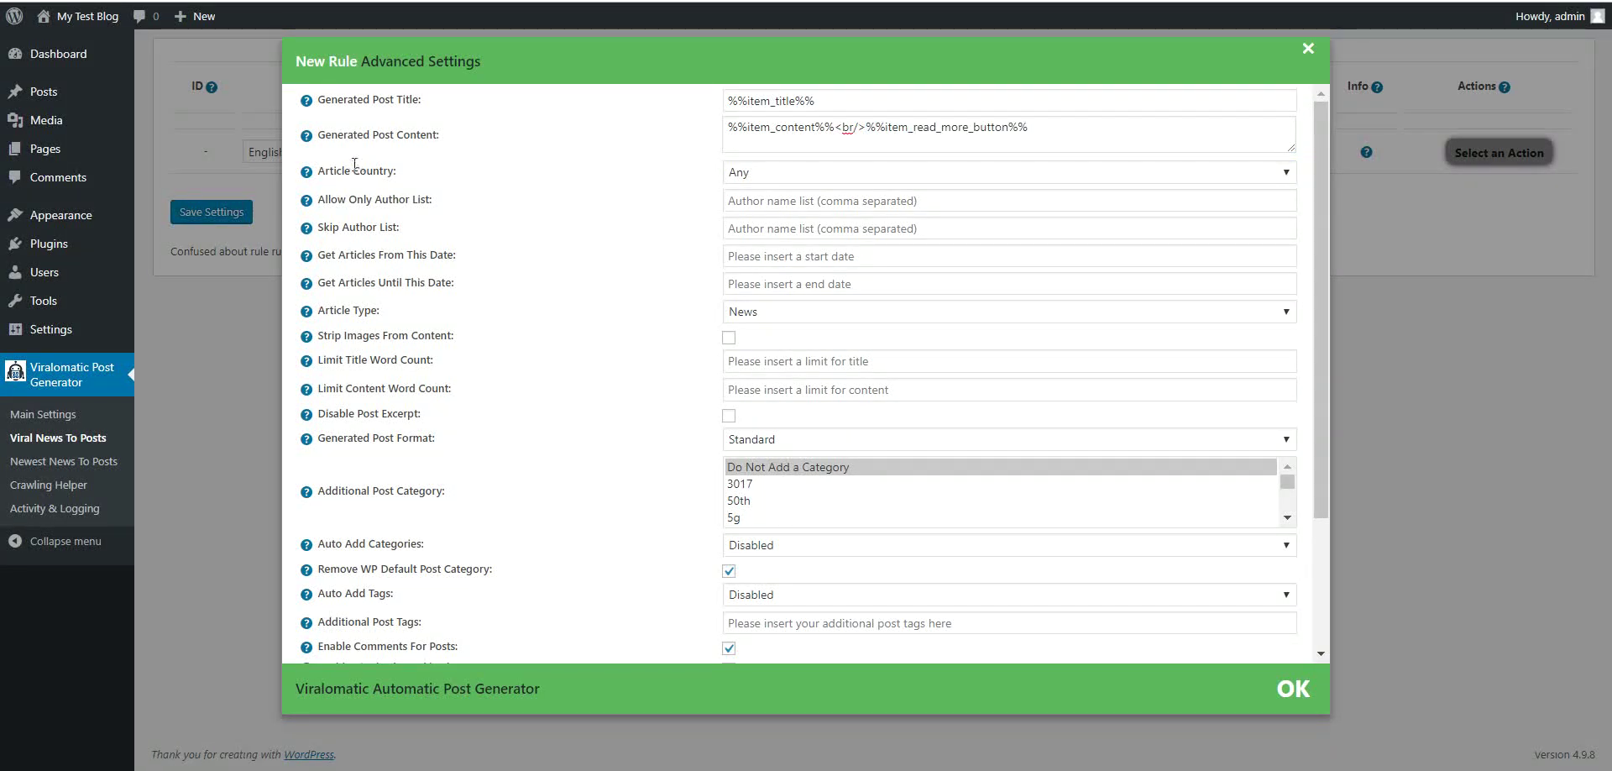
Step: Open the Article Country dropdown and scroll through the available countries
drag(344, 168, 396, 171)
click(778, 173)
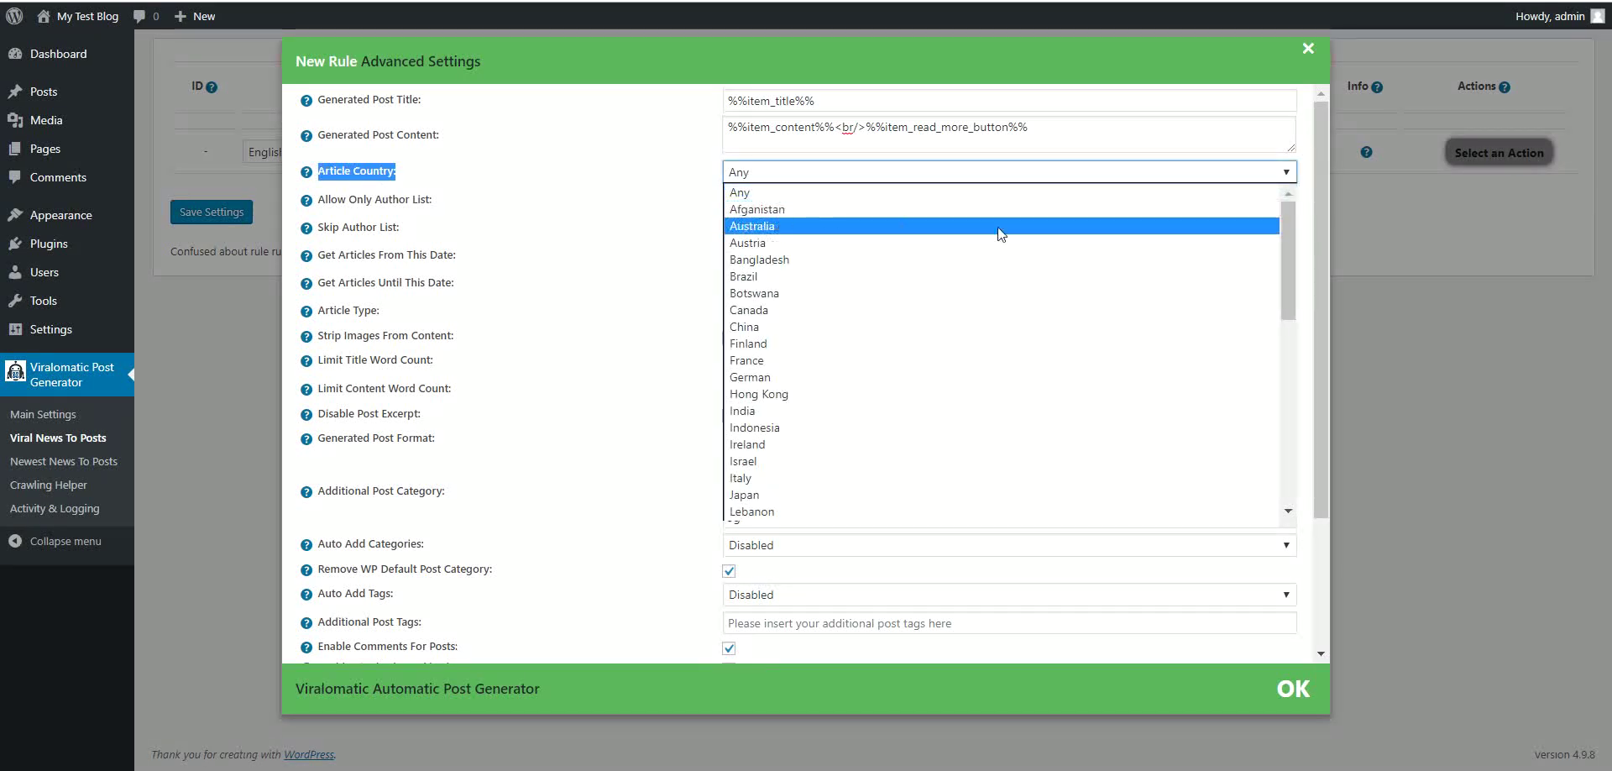
drag(1284, 208, 1266, 487)
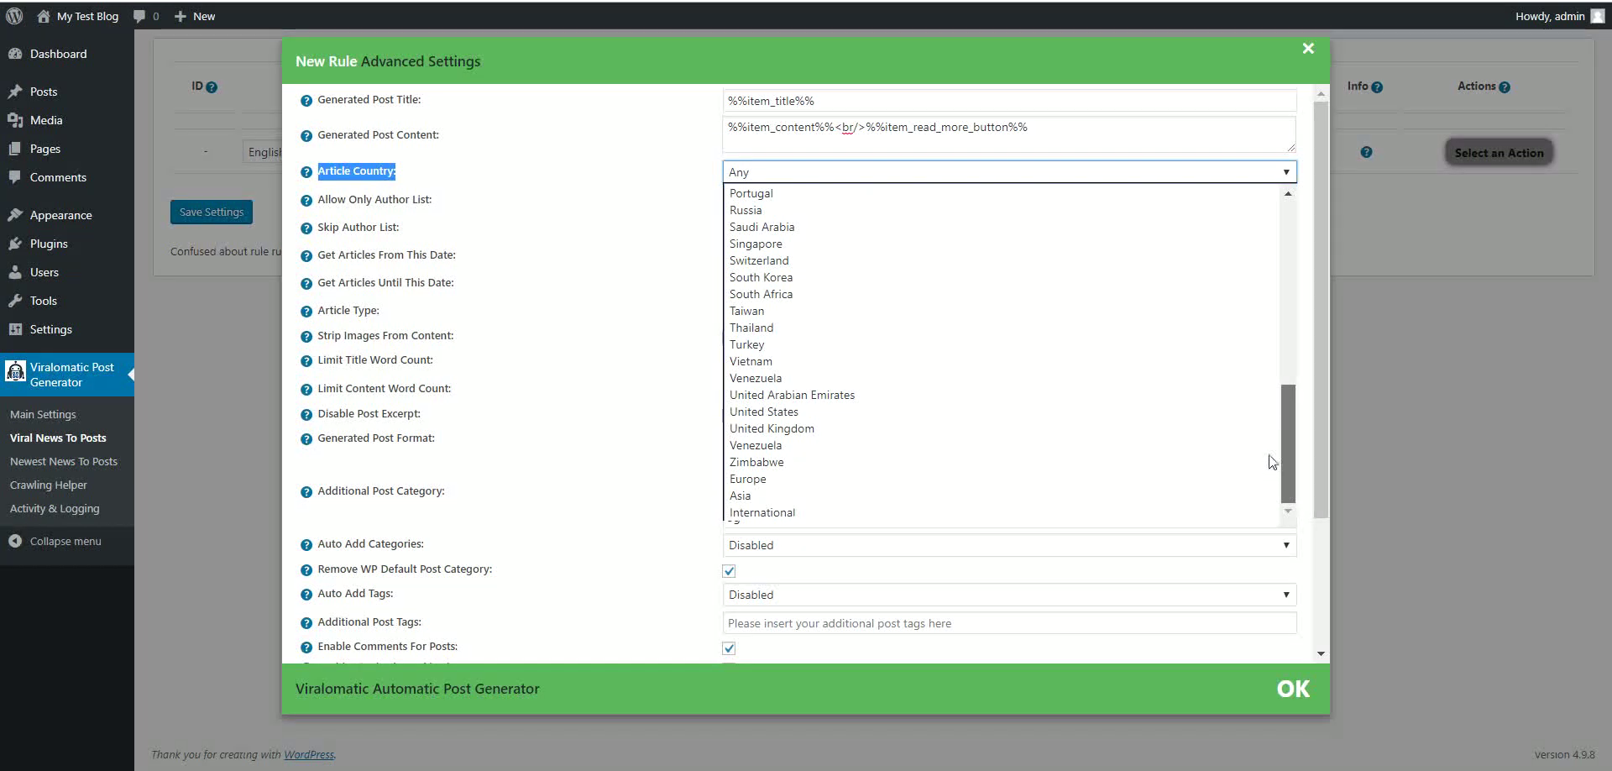
mouse_move(1266, 487)
mouse_down()
mouse_move(1291, 208)
mouse_move(1266, 445)
mouse_up()
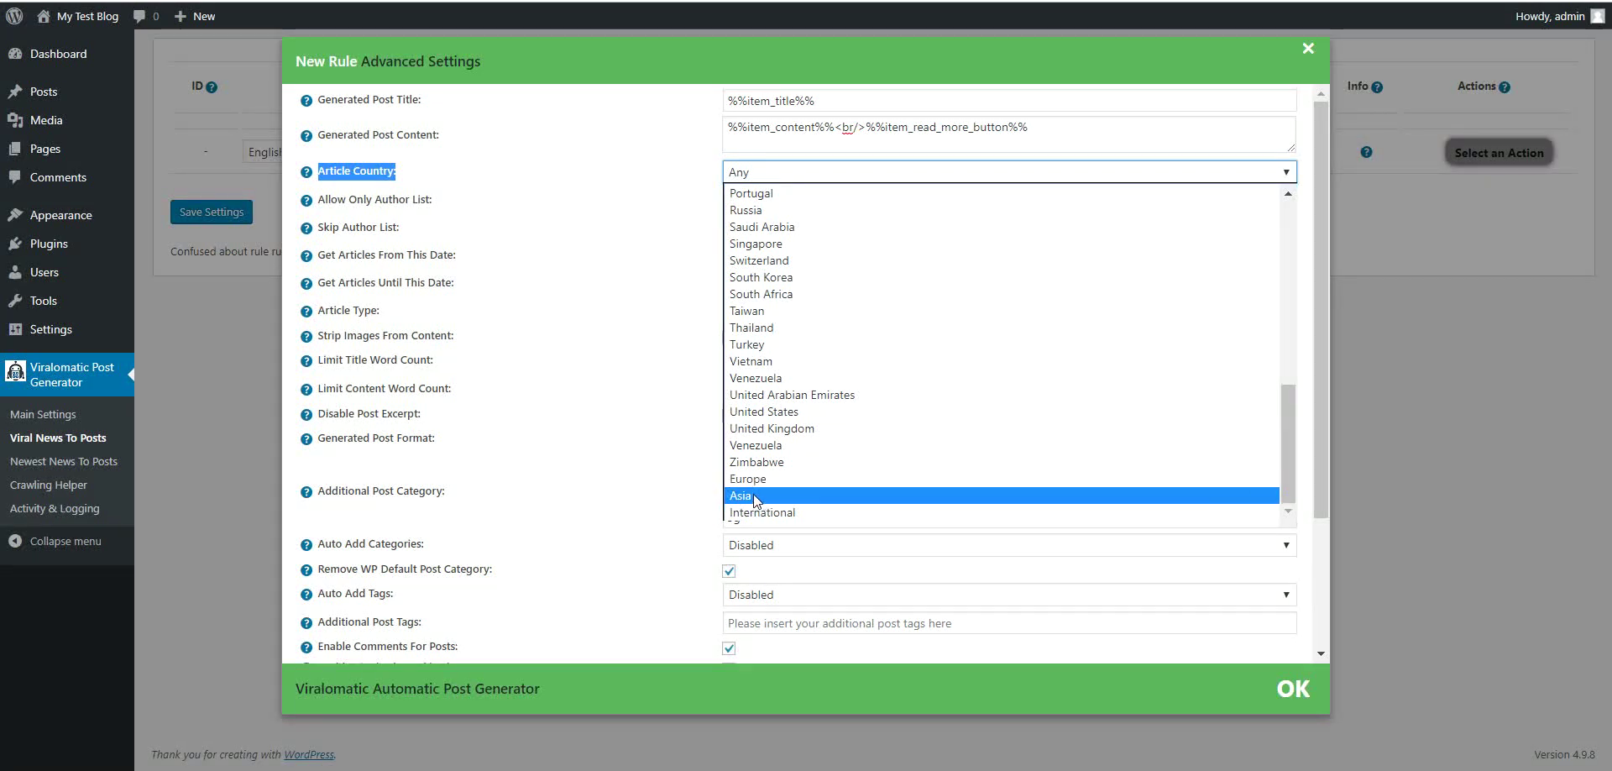
scroll(780, 420, up, 10)
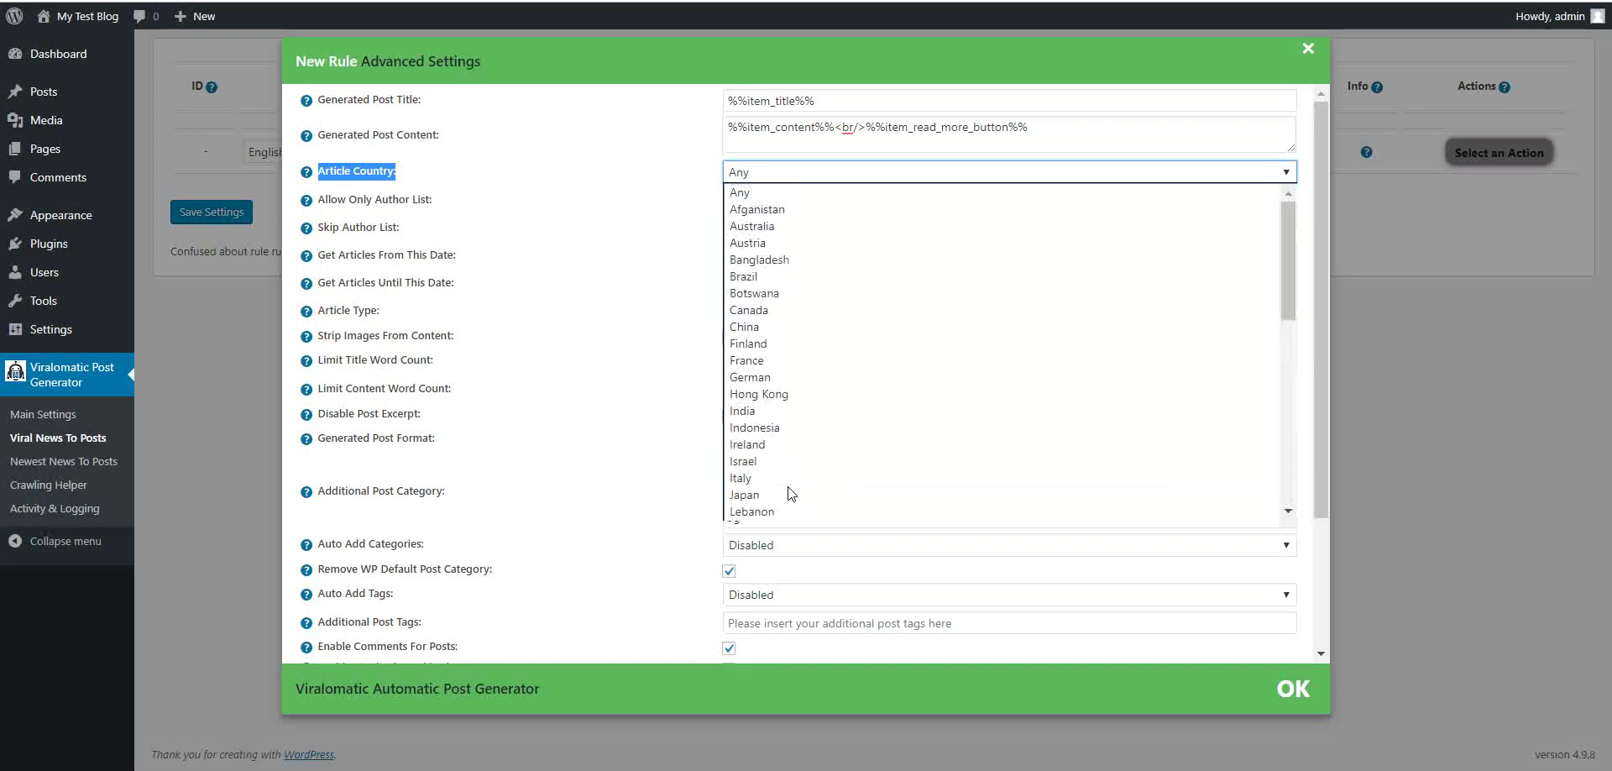
Step: Keep Article Country at Any and leave the Allow Only and Skip Author lists empty
click(578, 191)
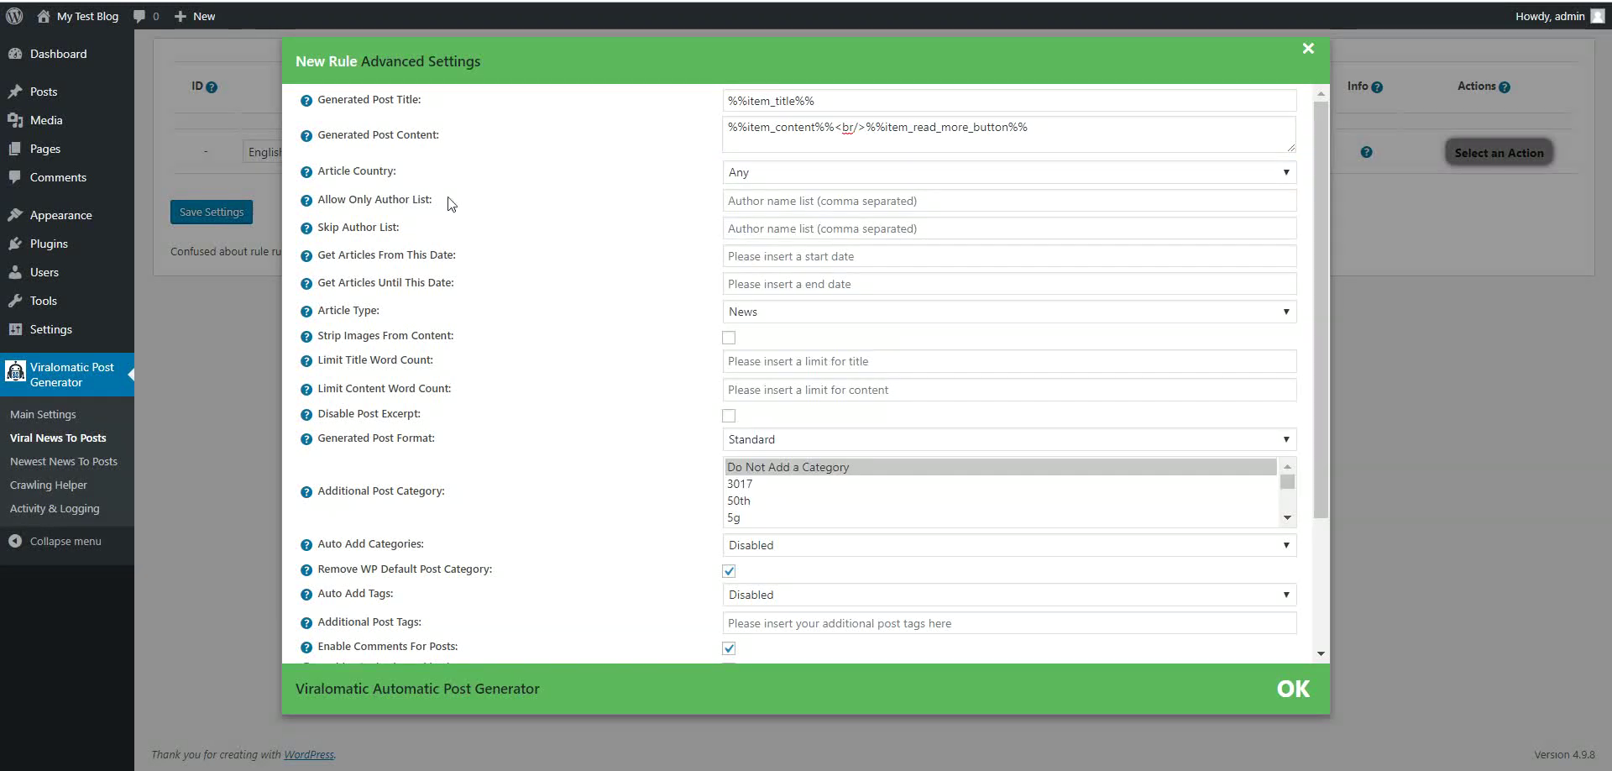
drag(330, 201, 433, 201)
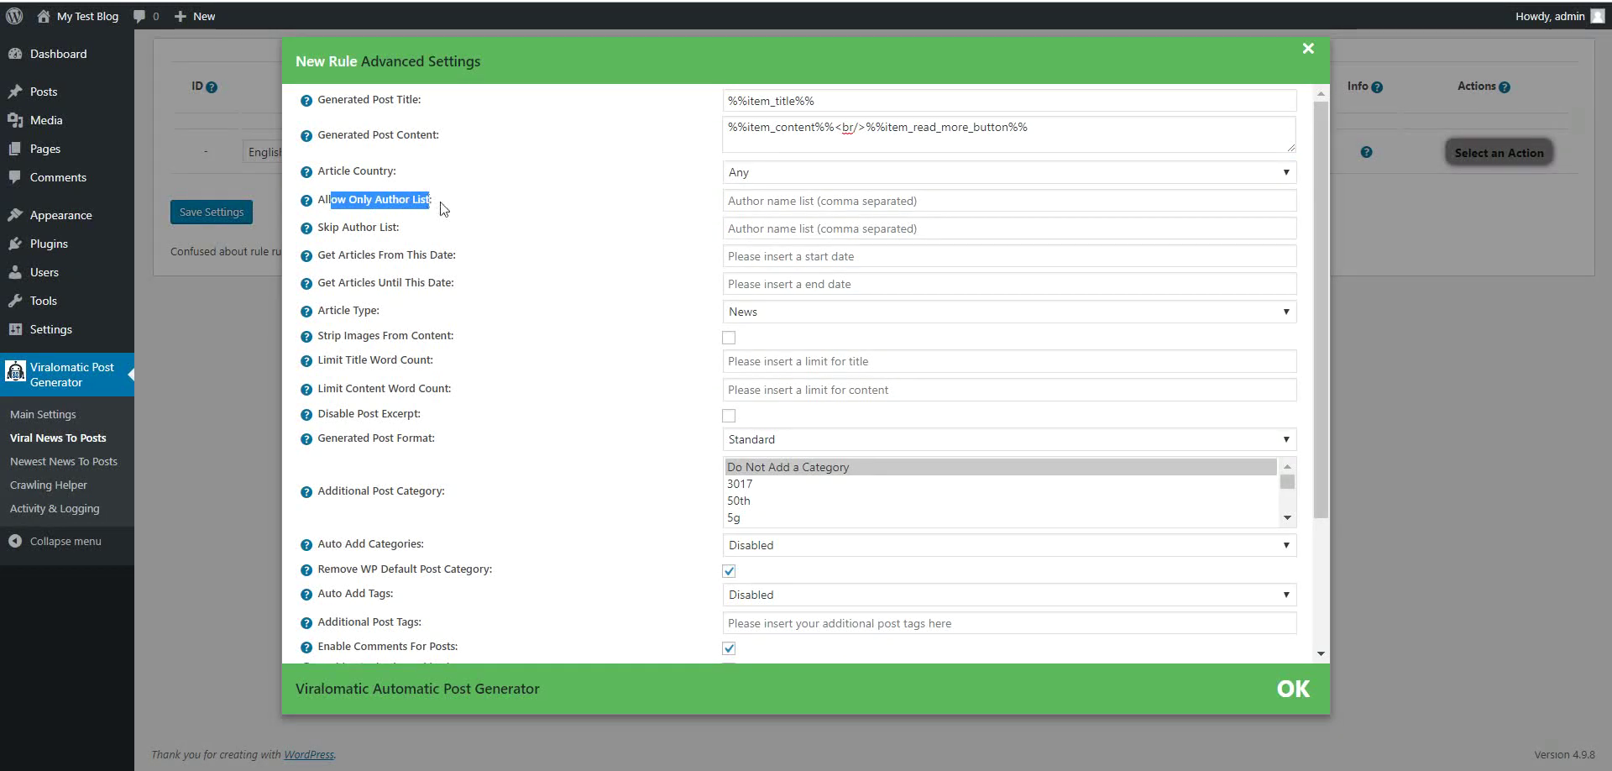
click(735, 199)
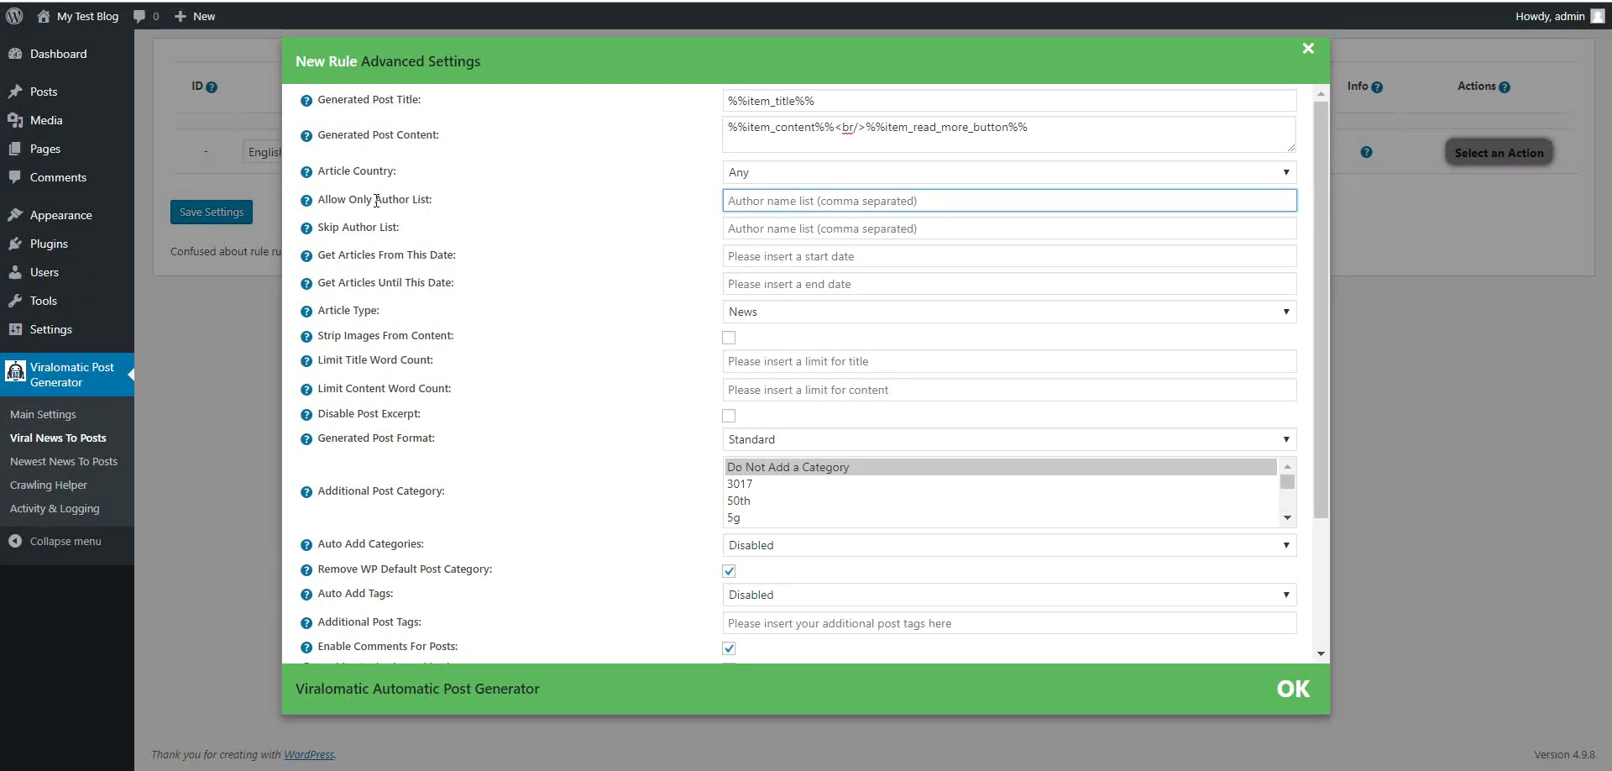
drag(317, 228, 400, 229)
drag(317, 200, 429, 194)
click(744, 200)
key(Tab)
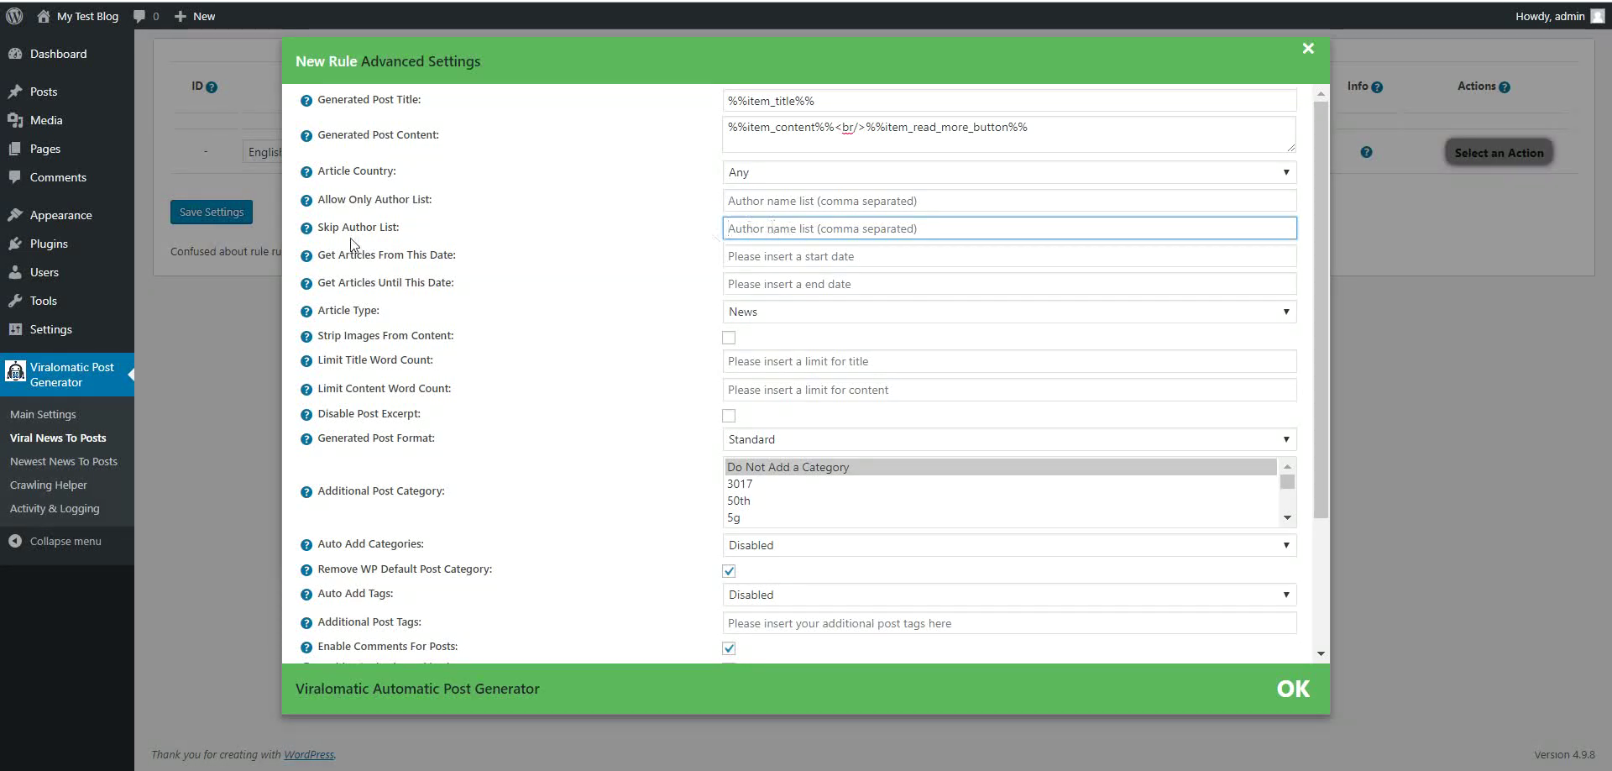
Step: Set Get Articles From This Date to -1 year and leave the Until date blank
drag(336, 254, 461, 252)
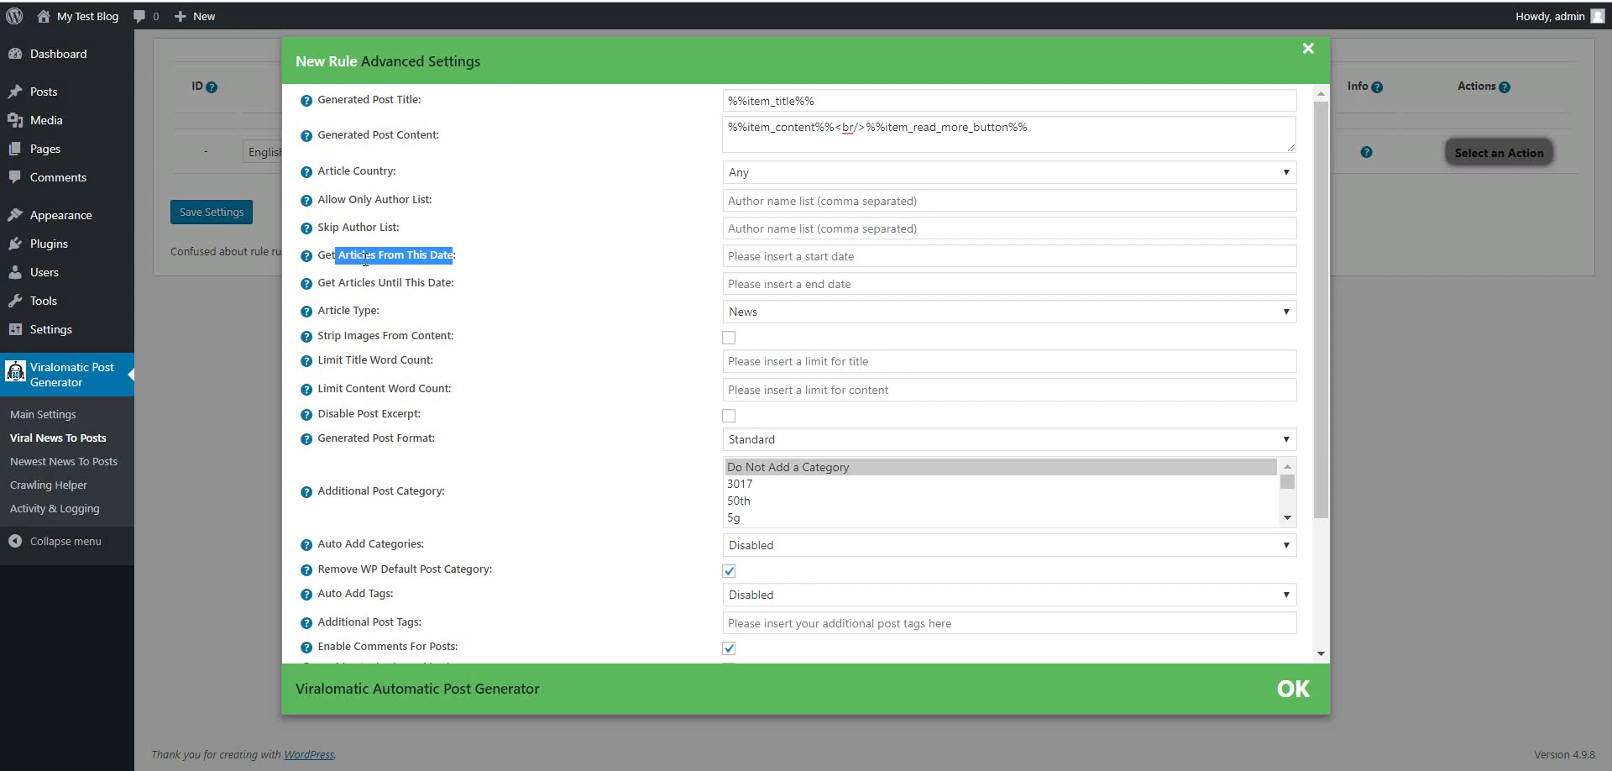
click(731, 259)
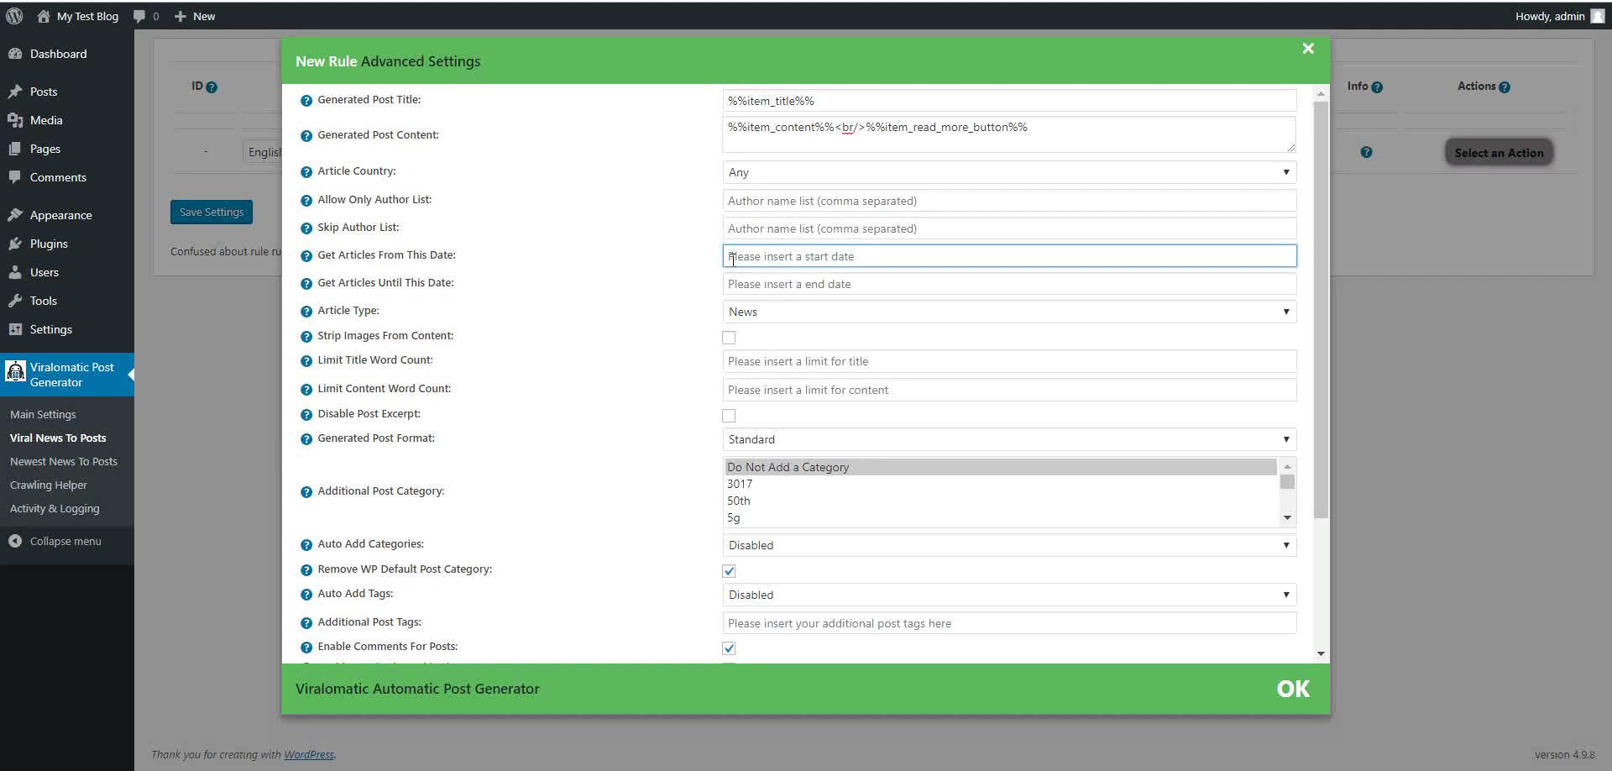
text(1 year)
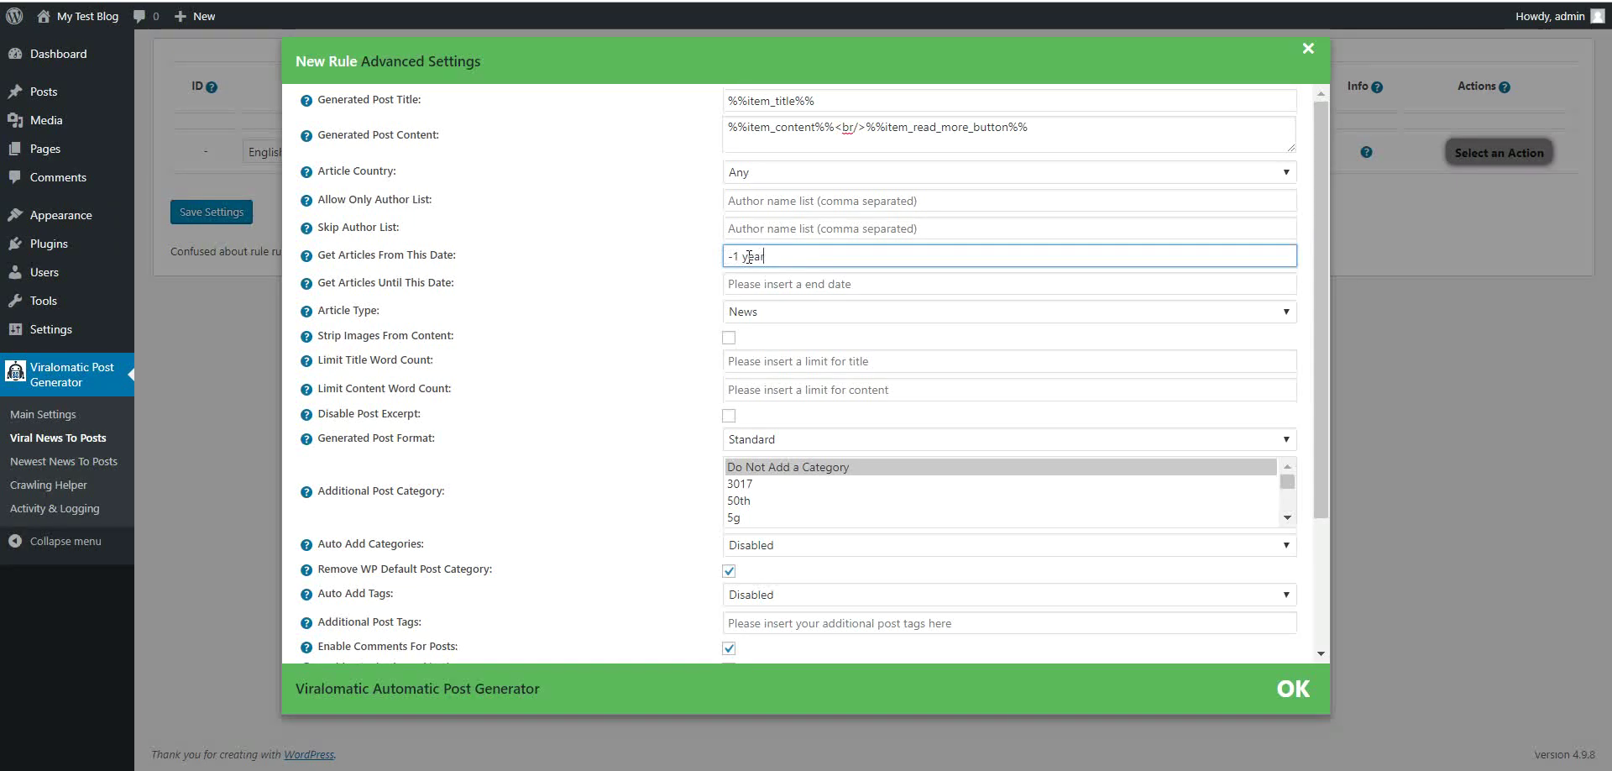
drag(765, 256, 716, 264)
double_click(765, 255)
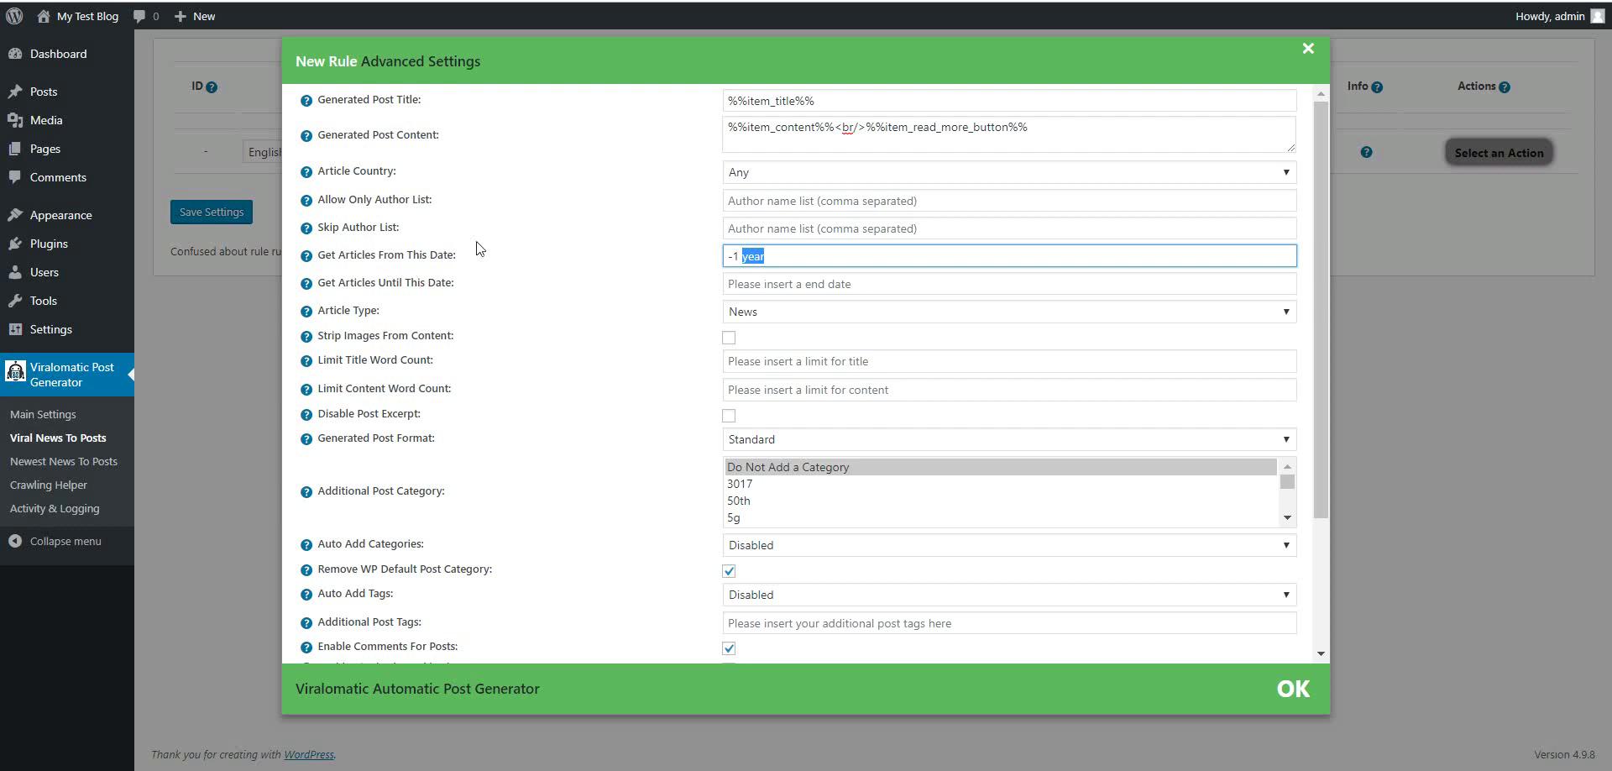
click(742, 256)
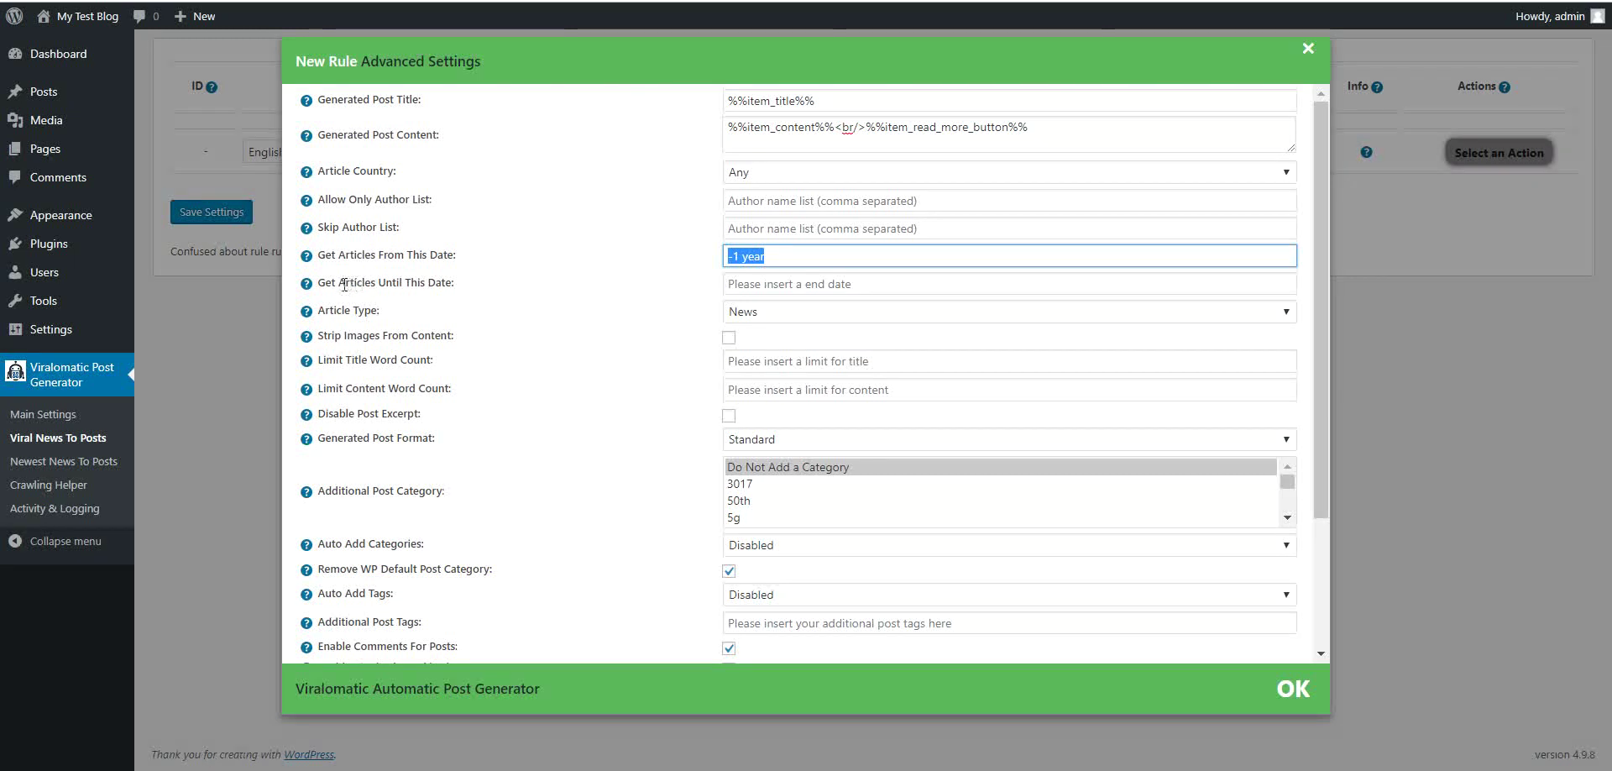
click(739, 283)
text(1 day ag)
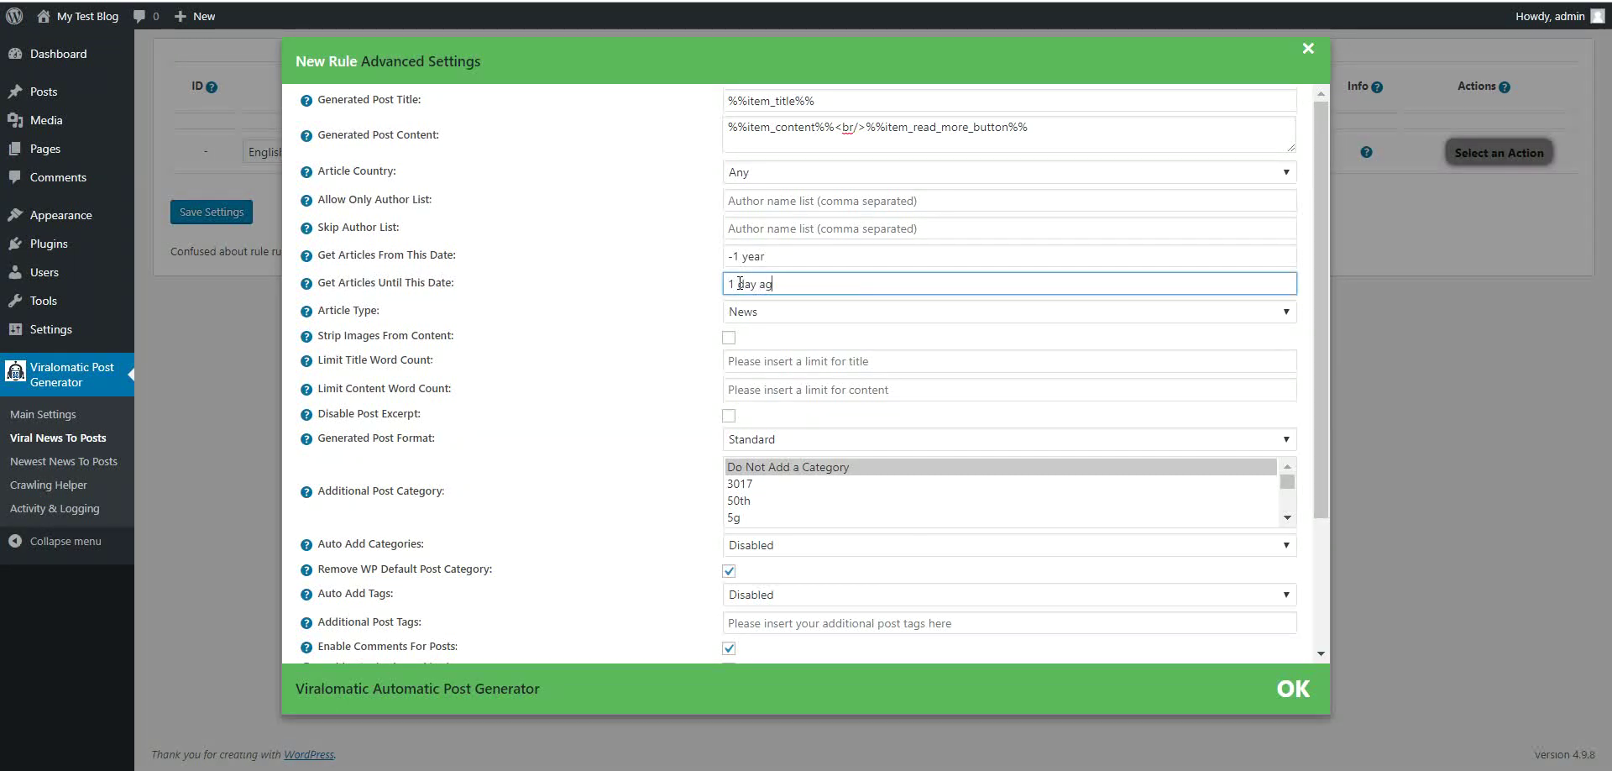
text(o)
key(ctrl+a)
text(now)
key(BackSpace)
key(BackSpace)
key(BackSpace)
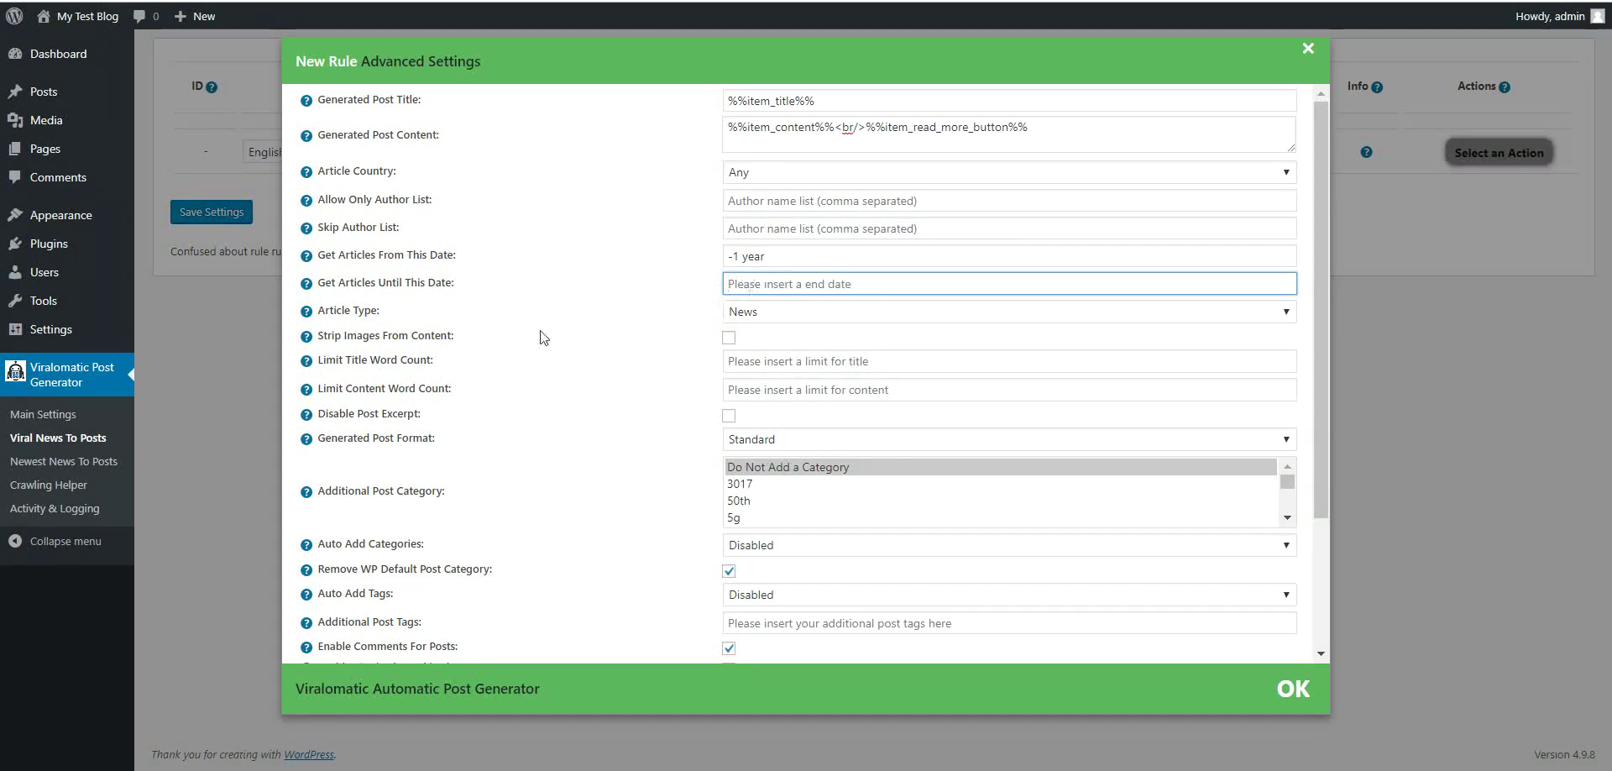
click(742, 312)
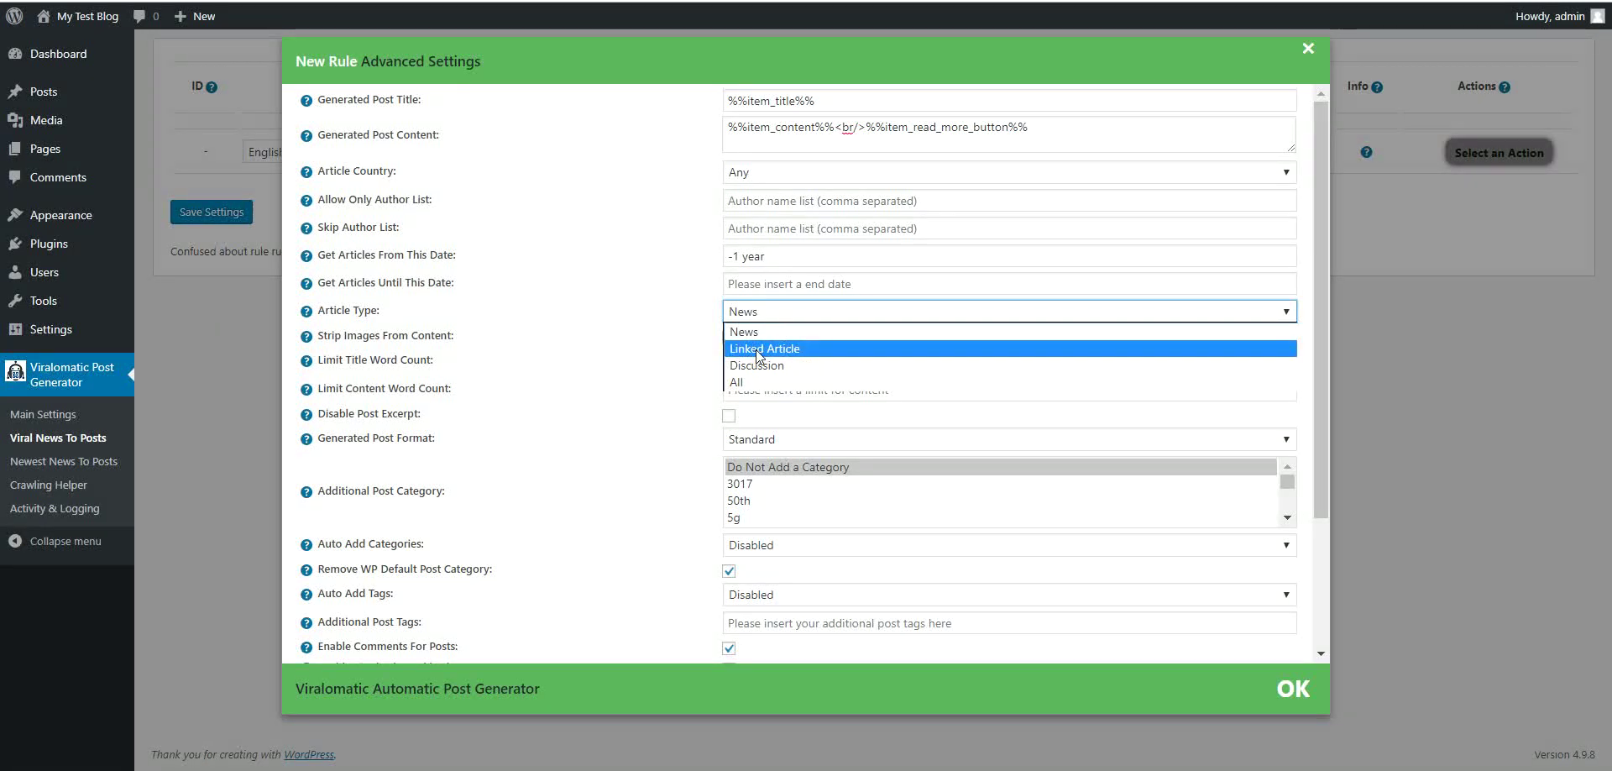
key(Up)
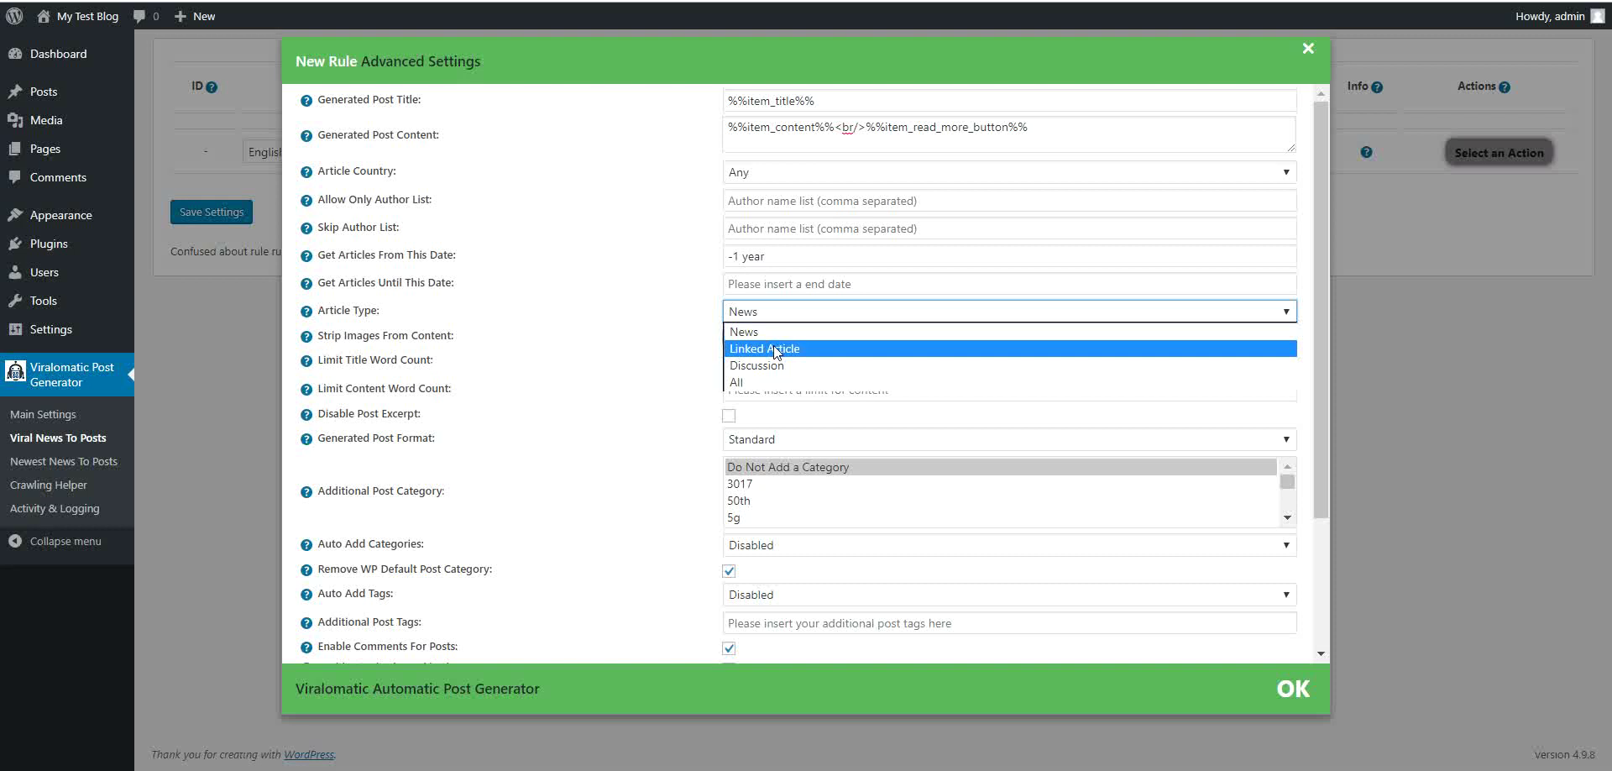
click(662, 364)
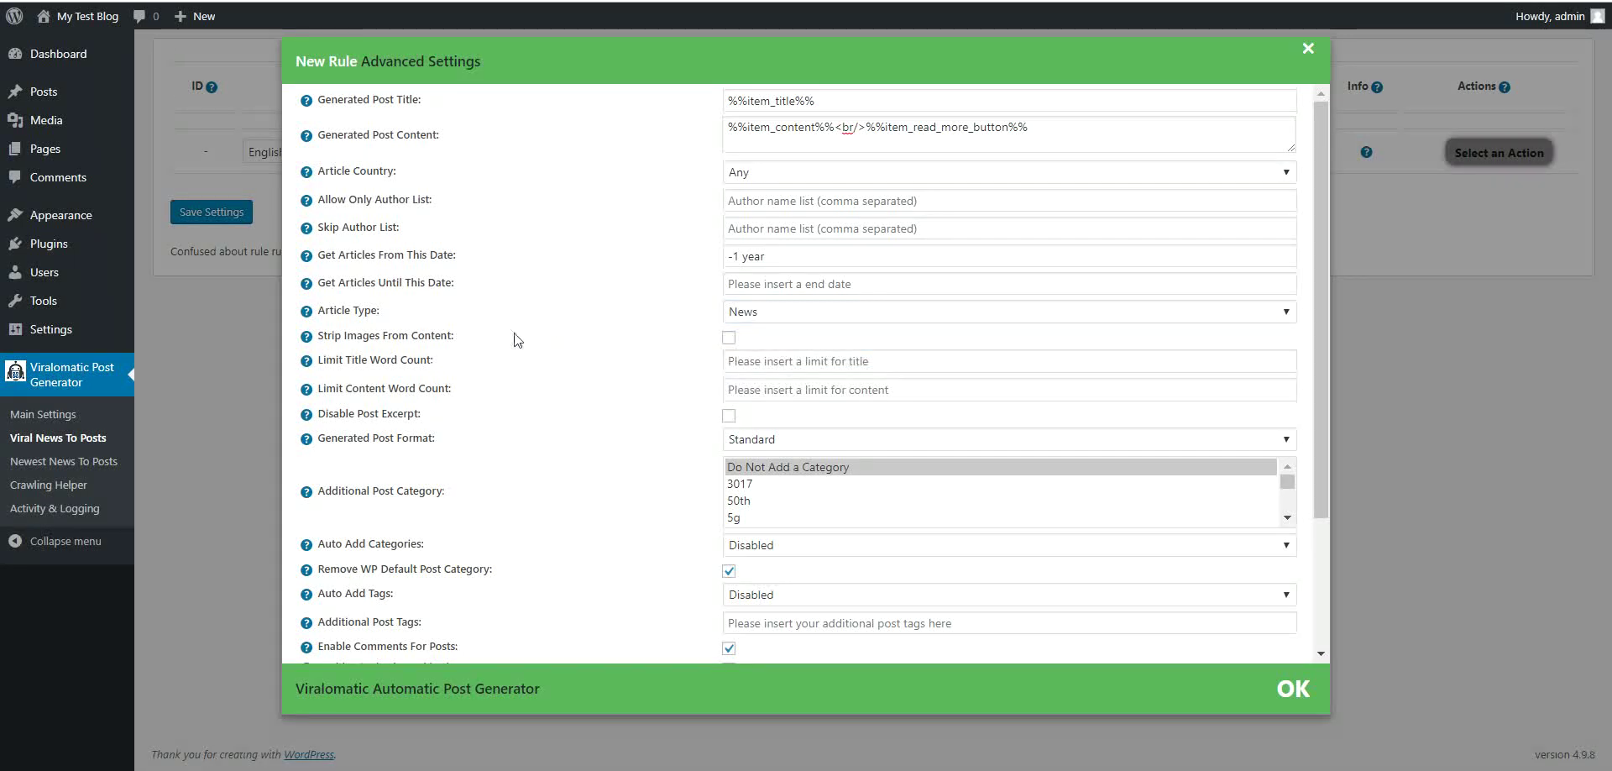
drag(327, 333, 696, 331)
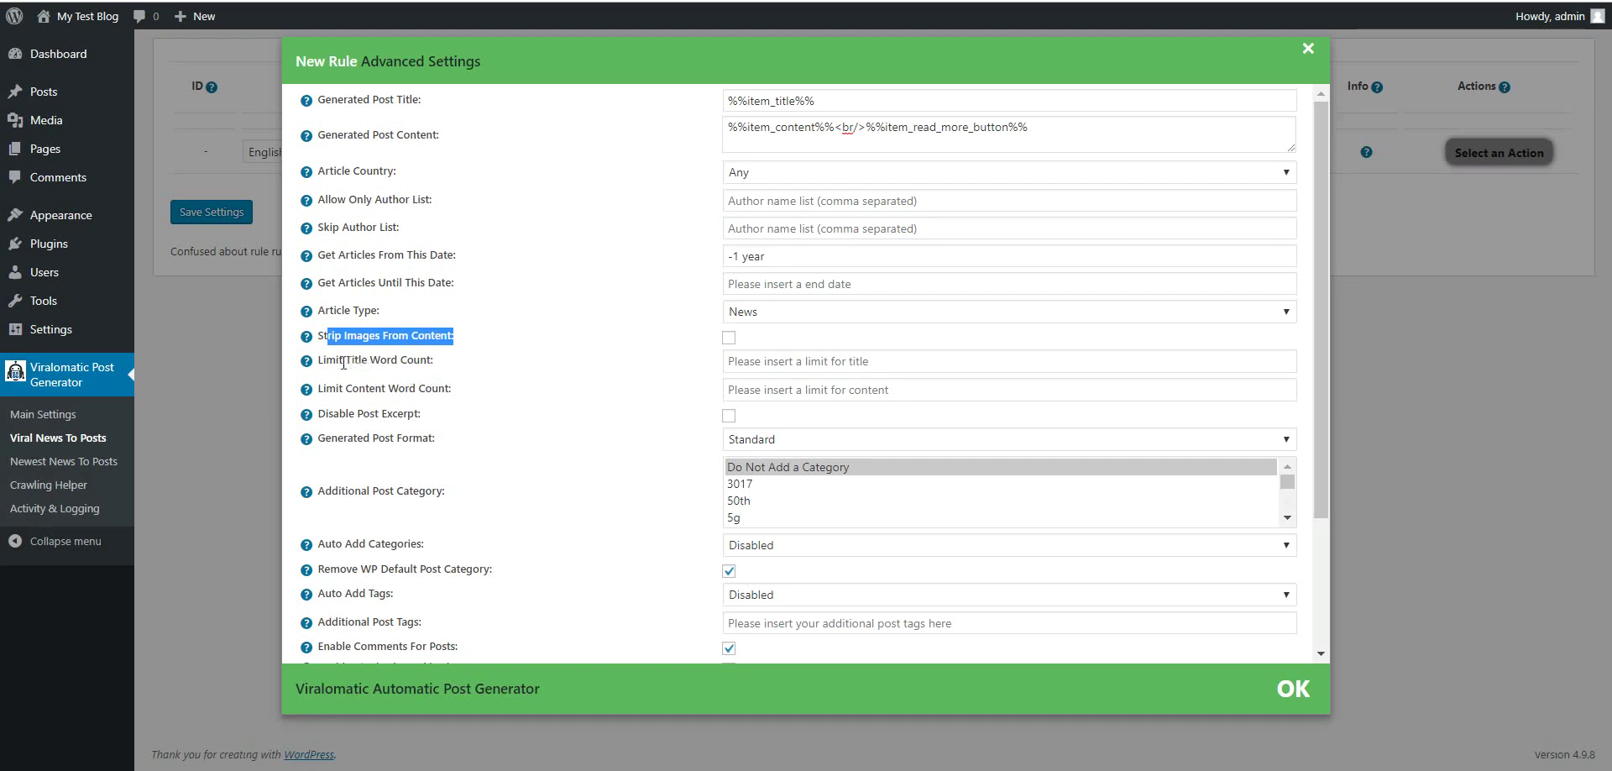
drag(344, 361, 706, 372)
click(754, 359)
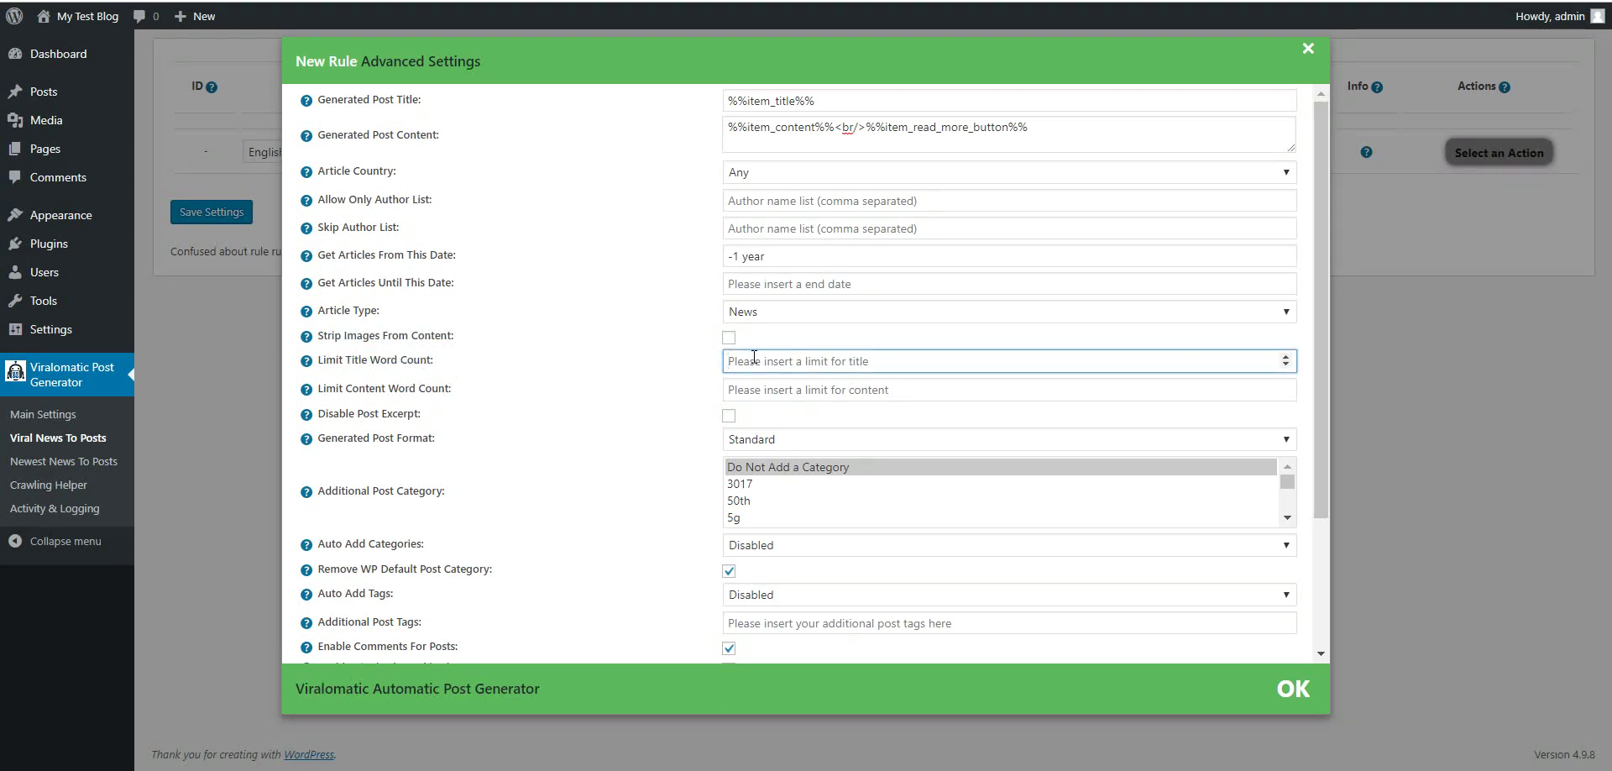
text(10)
drag(343, 388, 438, 387)
click(889, 389)
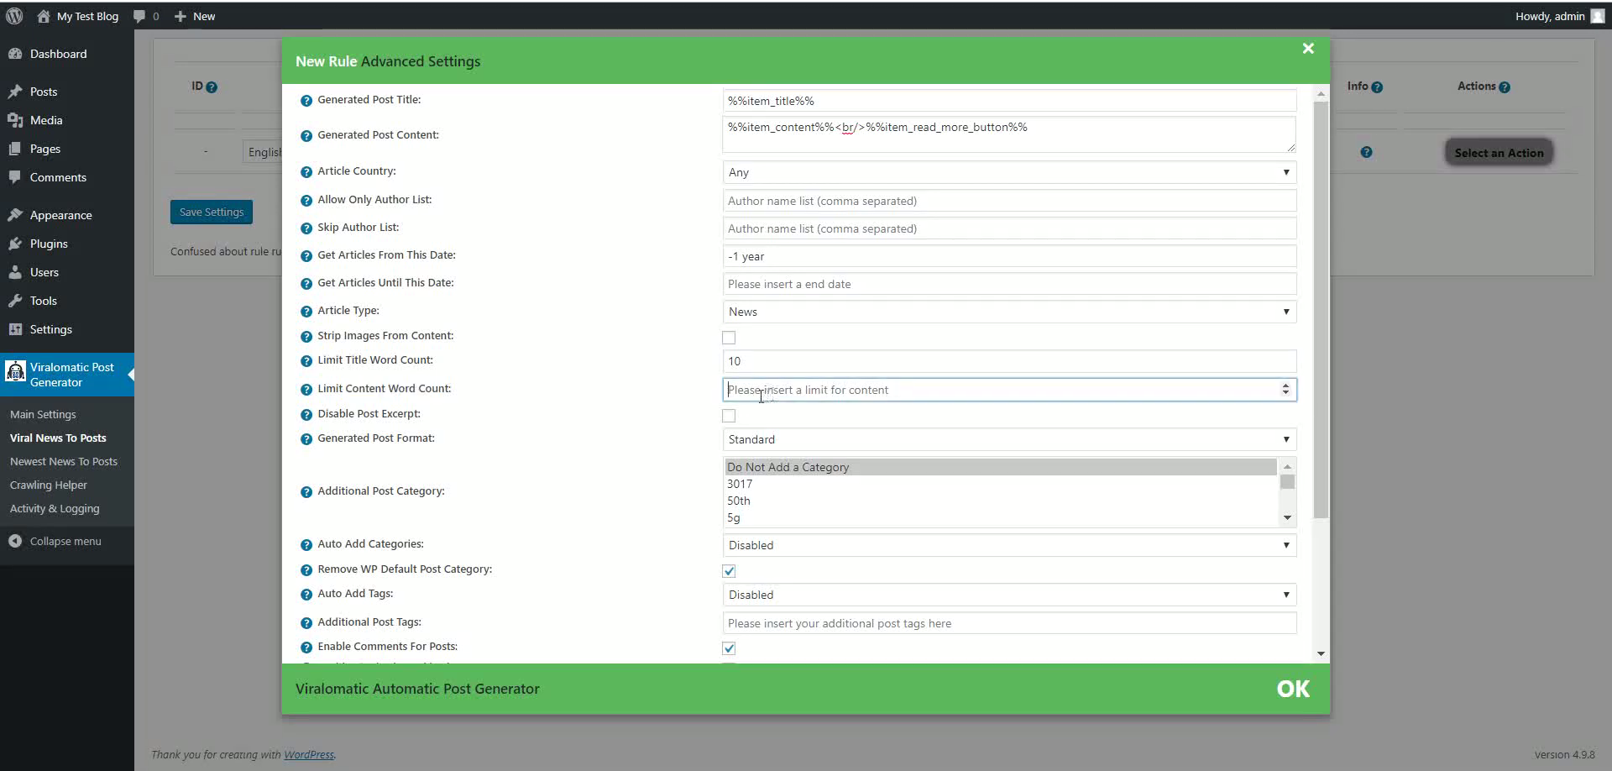
key(shift+Tab)
key(BackSpace)
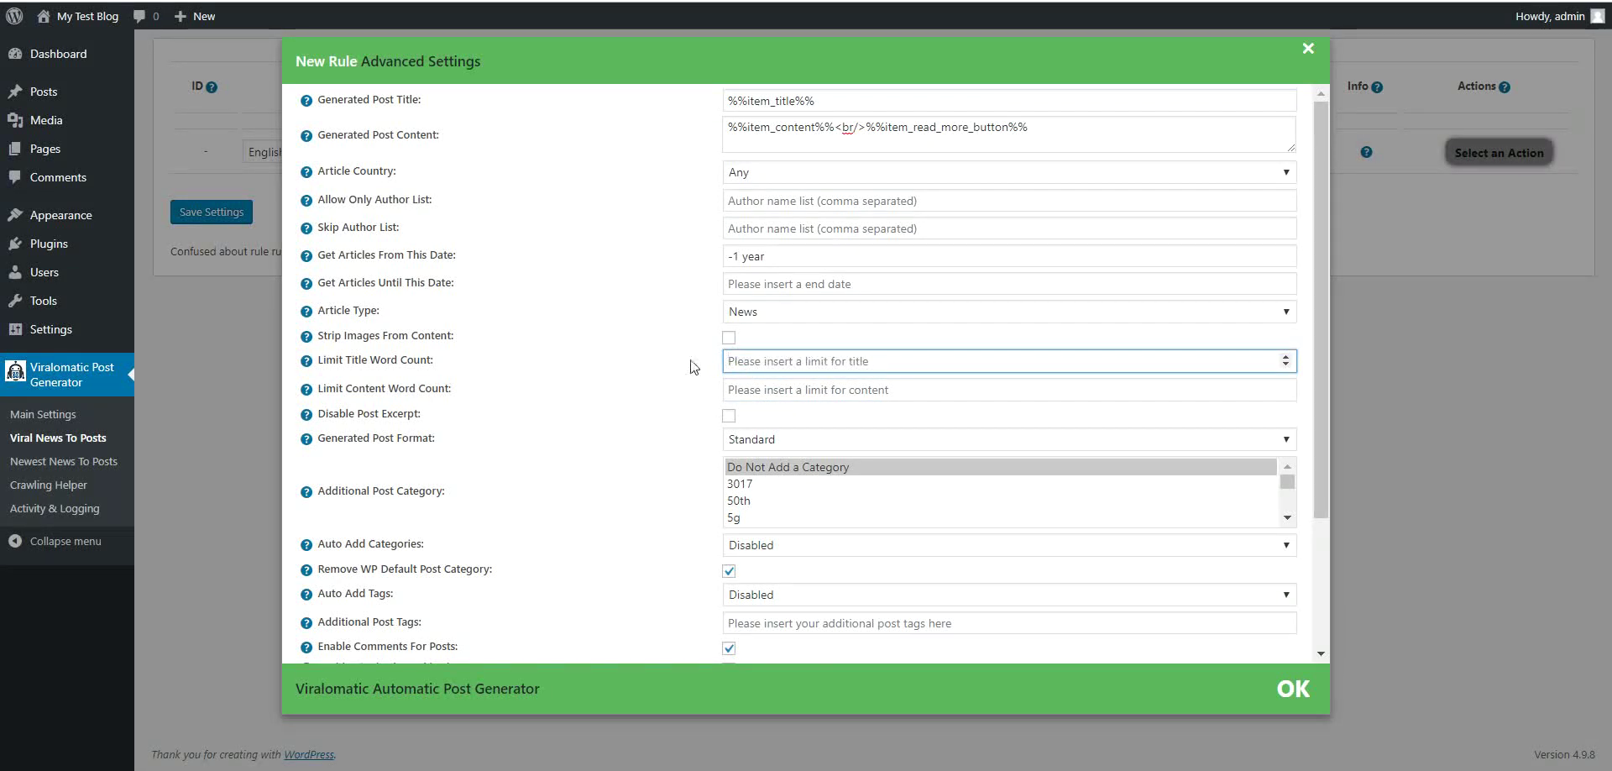
mouse_move(423, 413)
mouse_down()
mouse_move(317, 420)
mouse_move(413, 406)
mouse_up()
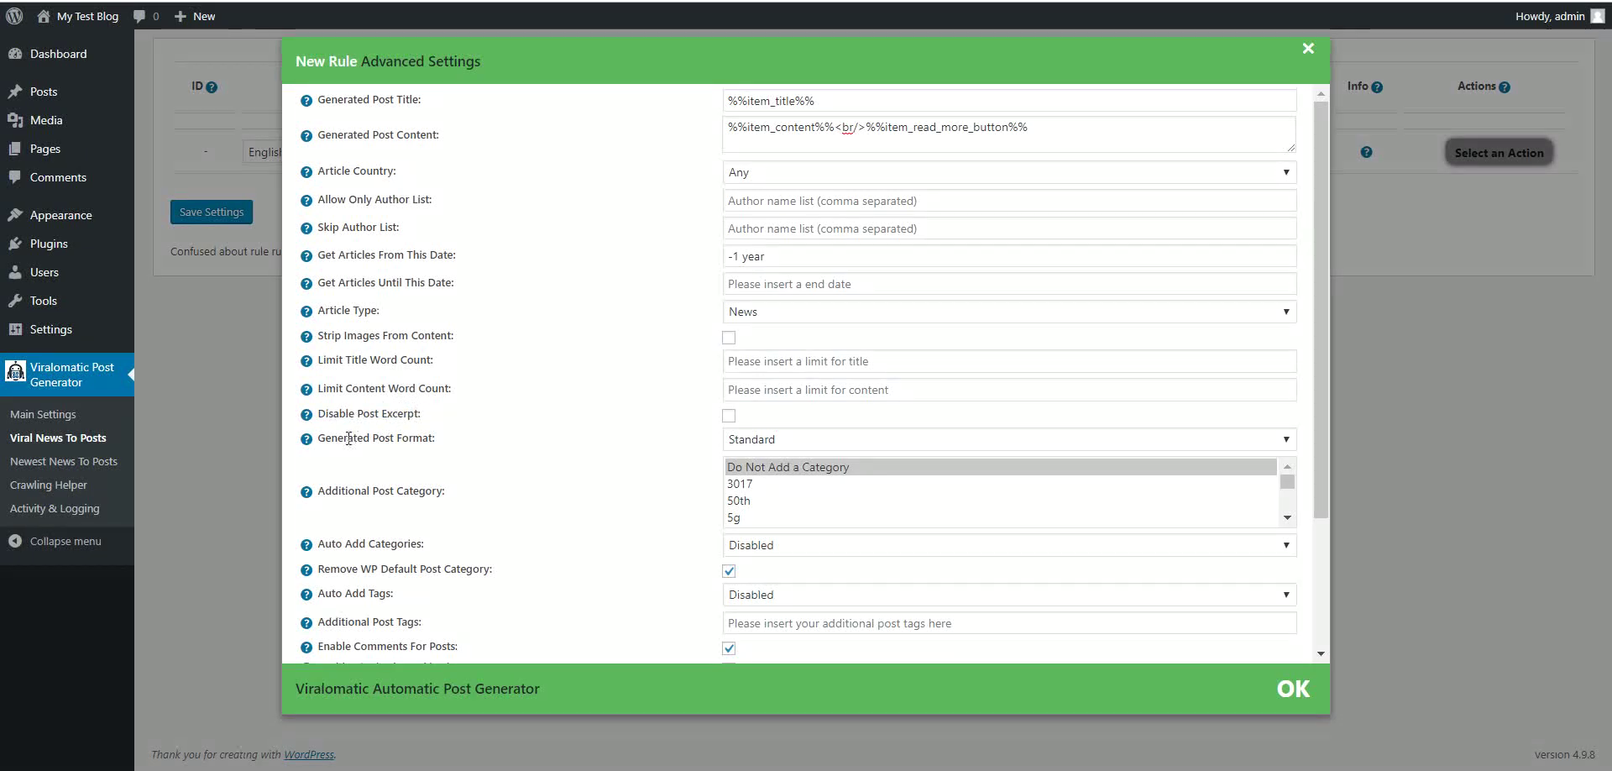
Step: Review the generated post format options, keeping Standard
drag(332, 437, 428, 438)
click(774, 432)
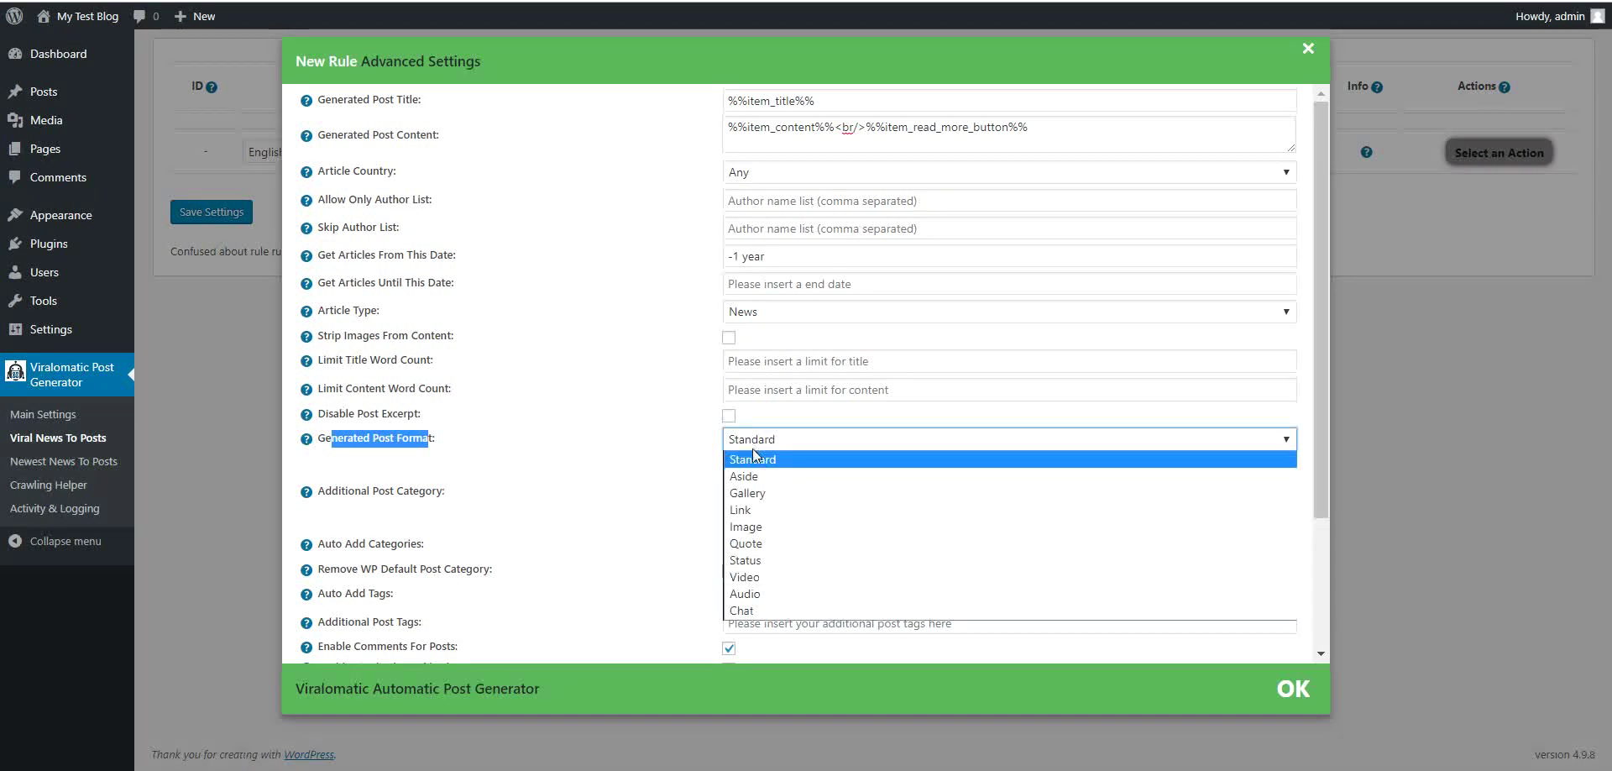
click(626, 497)
scroll(443, 477, down, 1)
scroll(444, 477, down, 1)
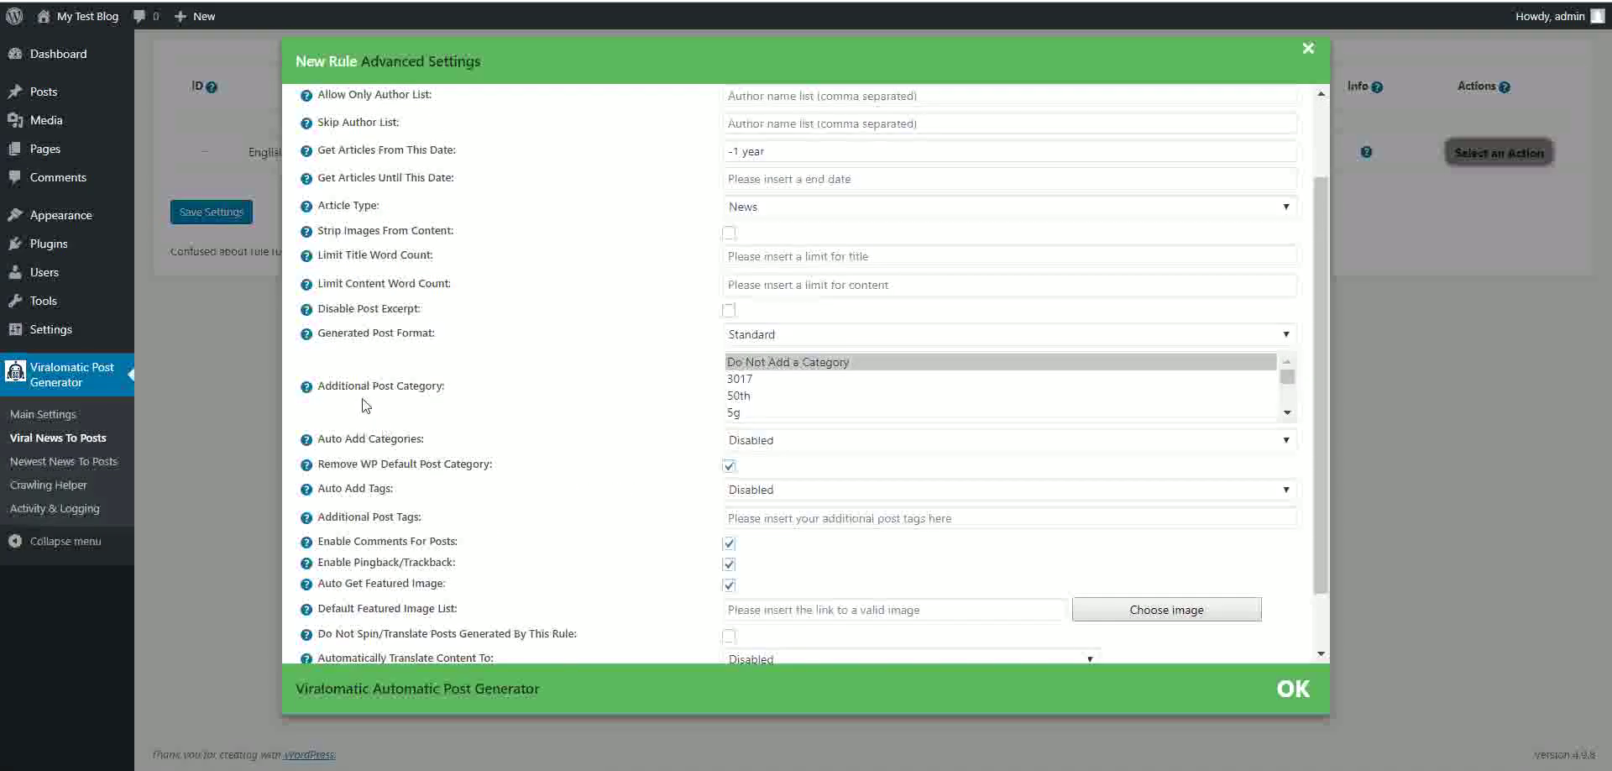
drag(340, 385, 443, 385)
scroll(760, 398, down, 2)
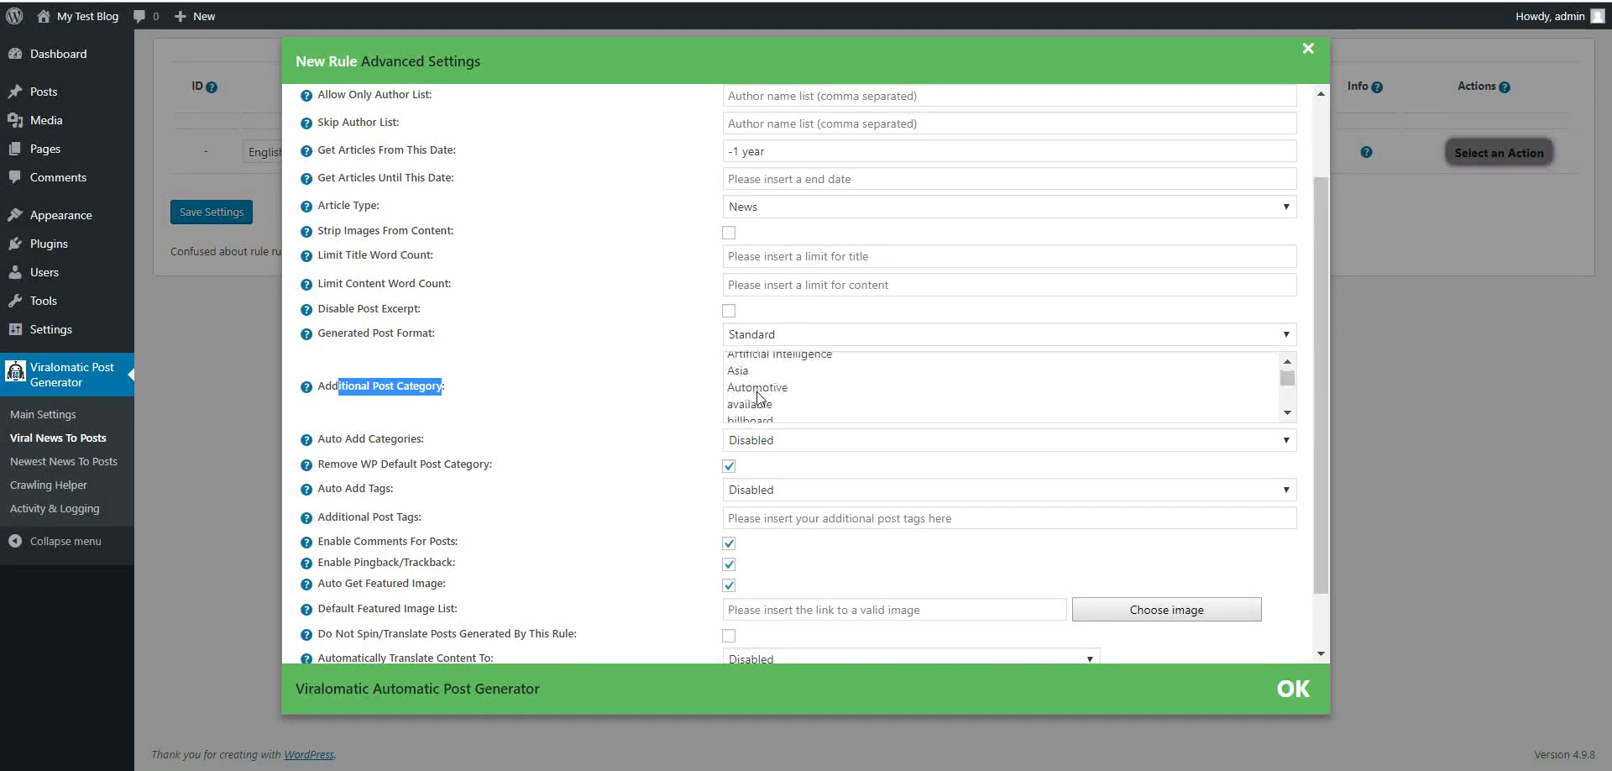
scroll(760, 398, down, 1)
scroll(760, 398, up, 4)
Step: Add 3017 and 50th as additional post categories, keeping automatic categories Disabled
click(753, 378)
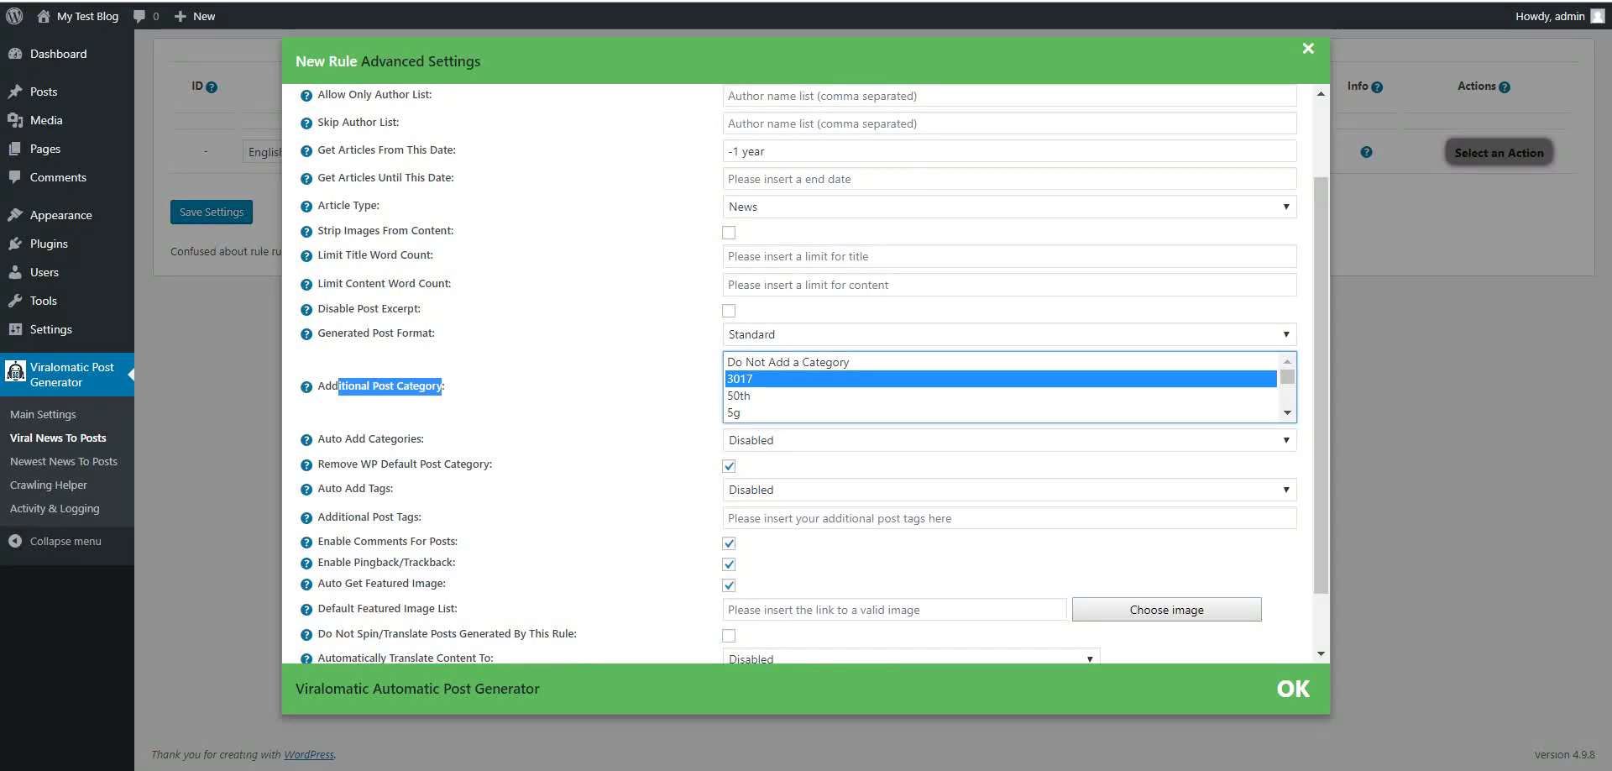
ctrl+click(749, 397)
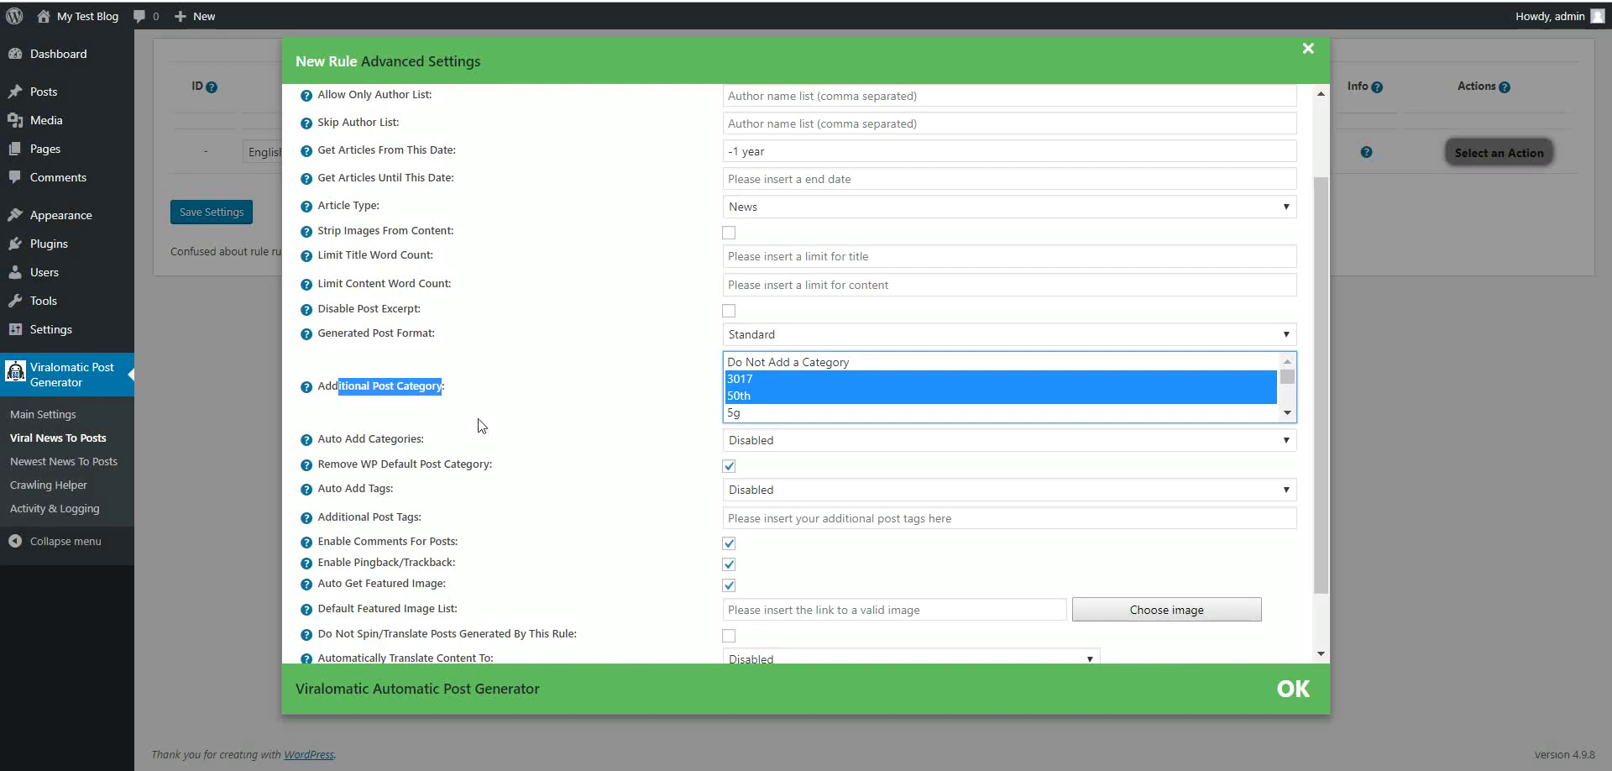
scroll(479, 428, down, 1)
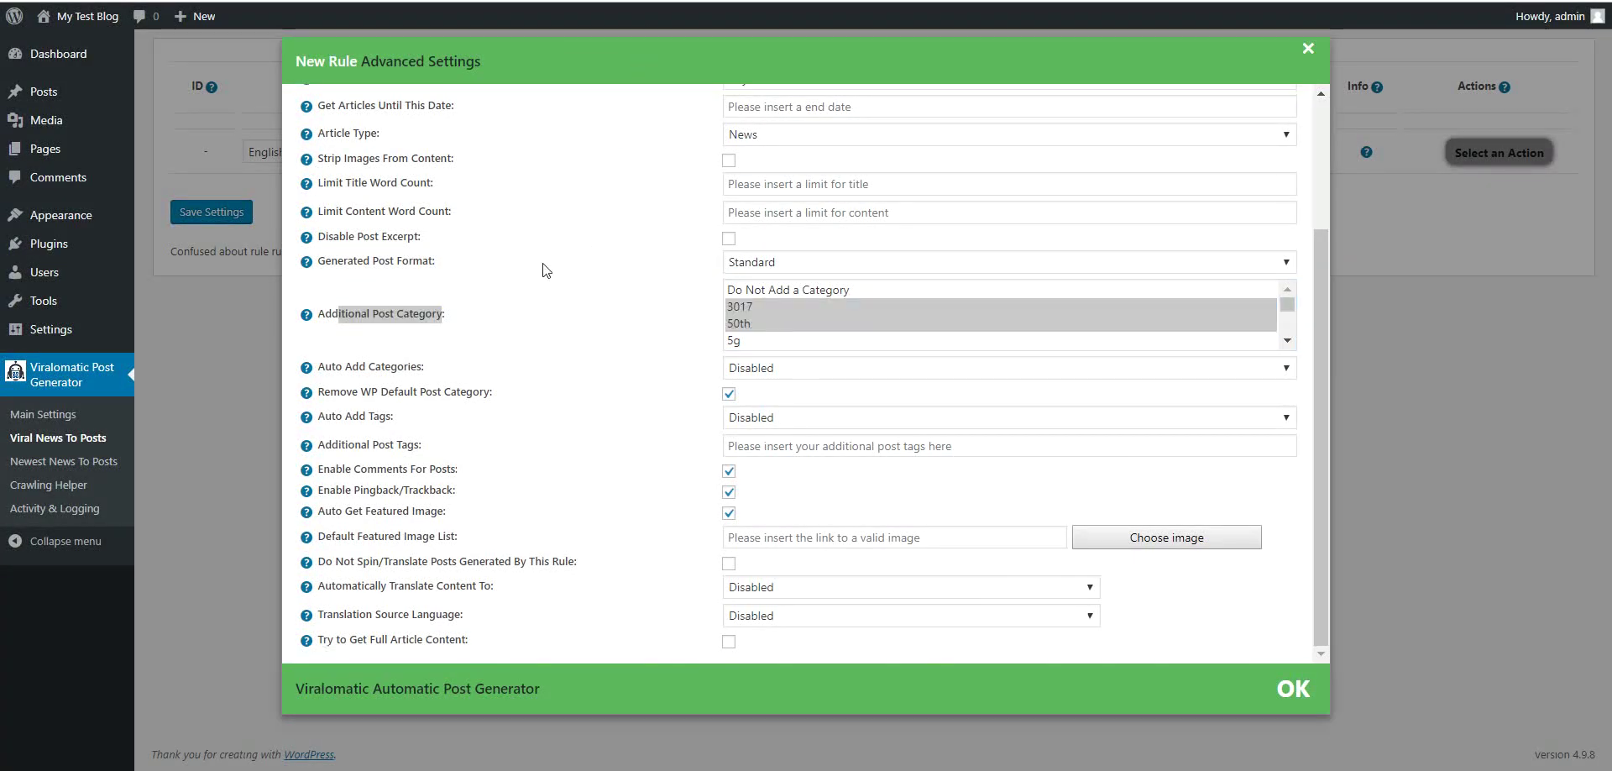
drag(336, 367, 423, 368)
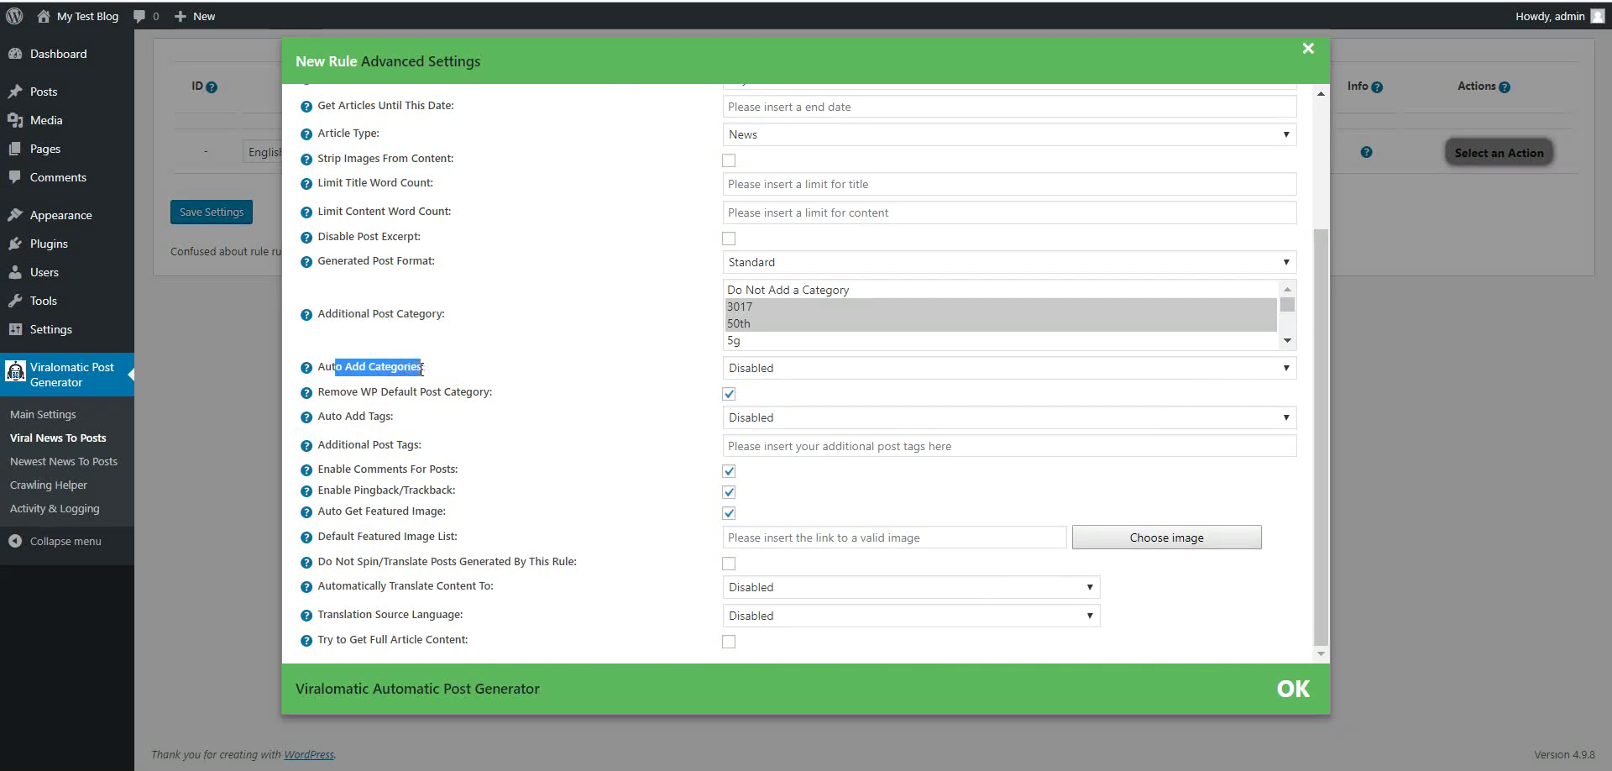
click(735, 371)
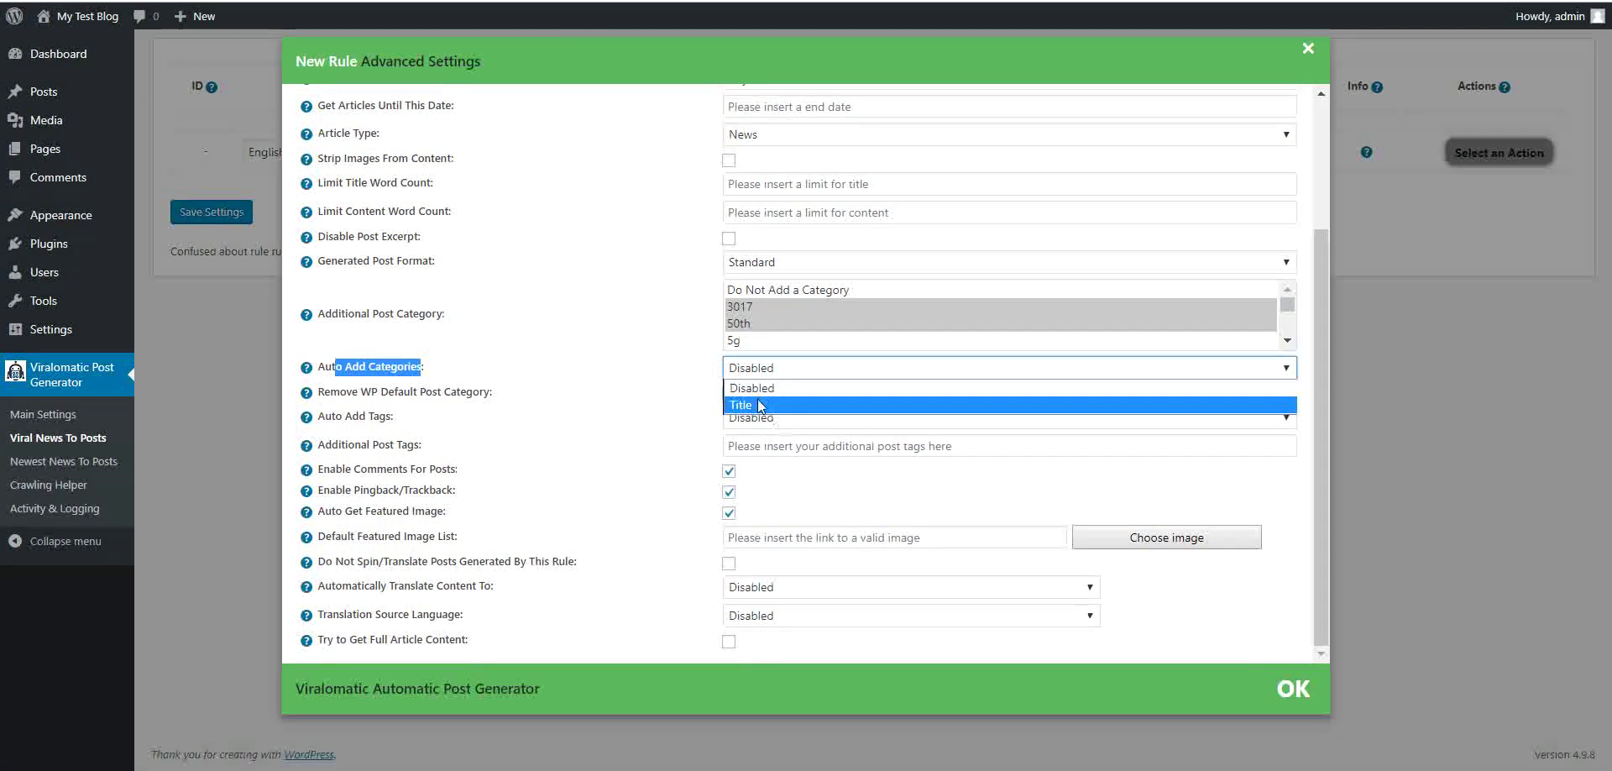
click(666, 277)
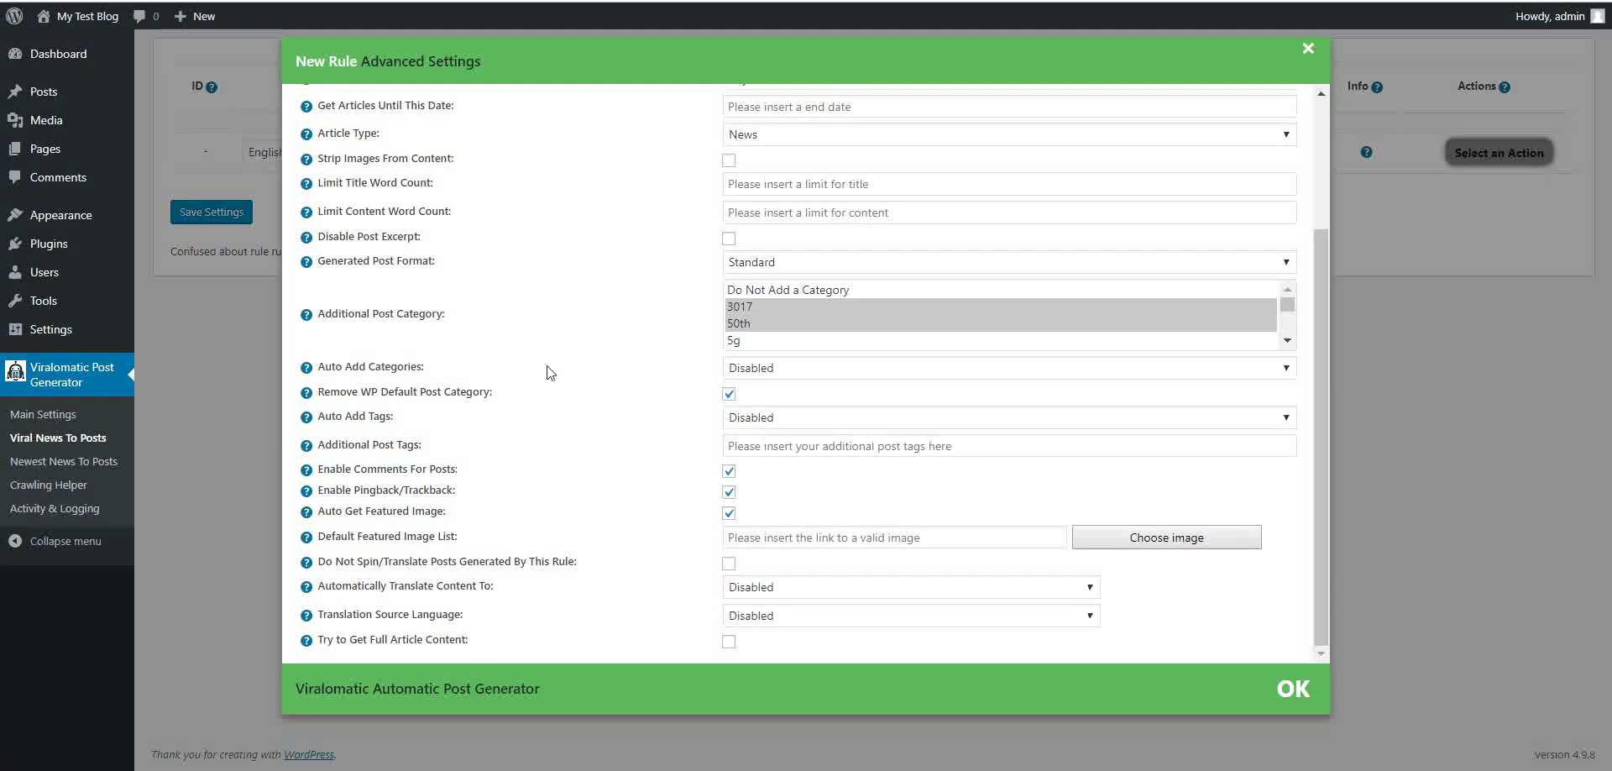
Step: Keep automatic tags Disabled and enter tag1, tag2 as additional post tags
drag(346, 392, 483, 392)
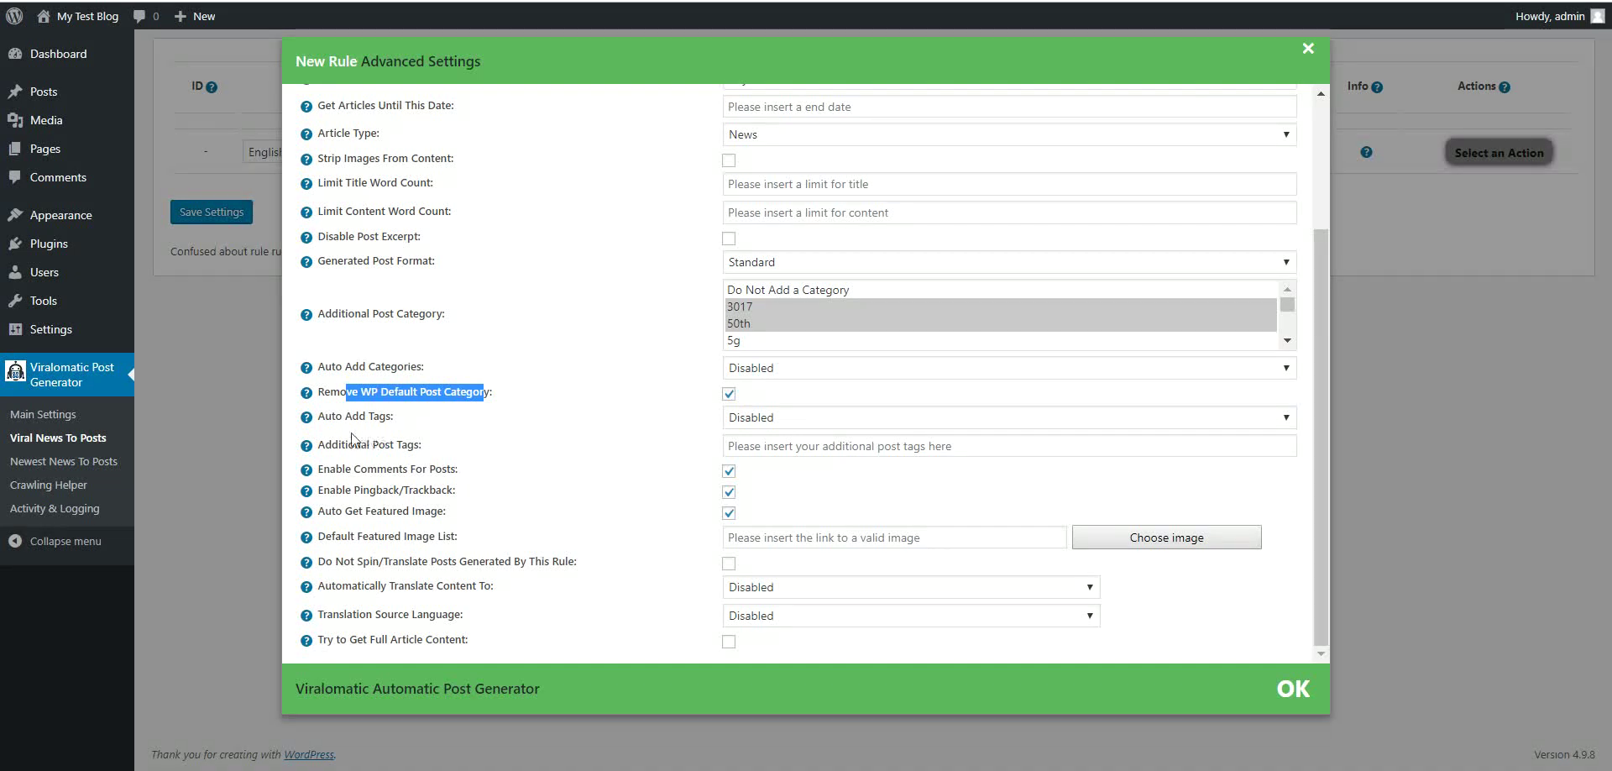
drag(342, 416, 379, 416)
click(740, 419)
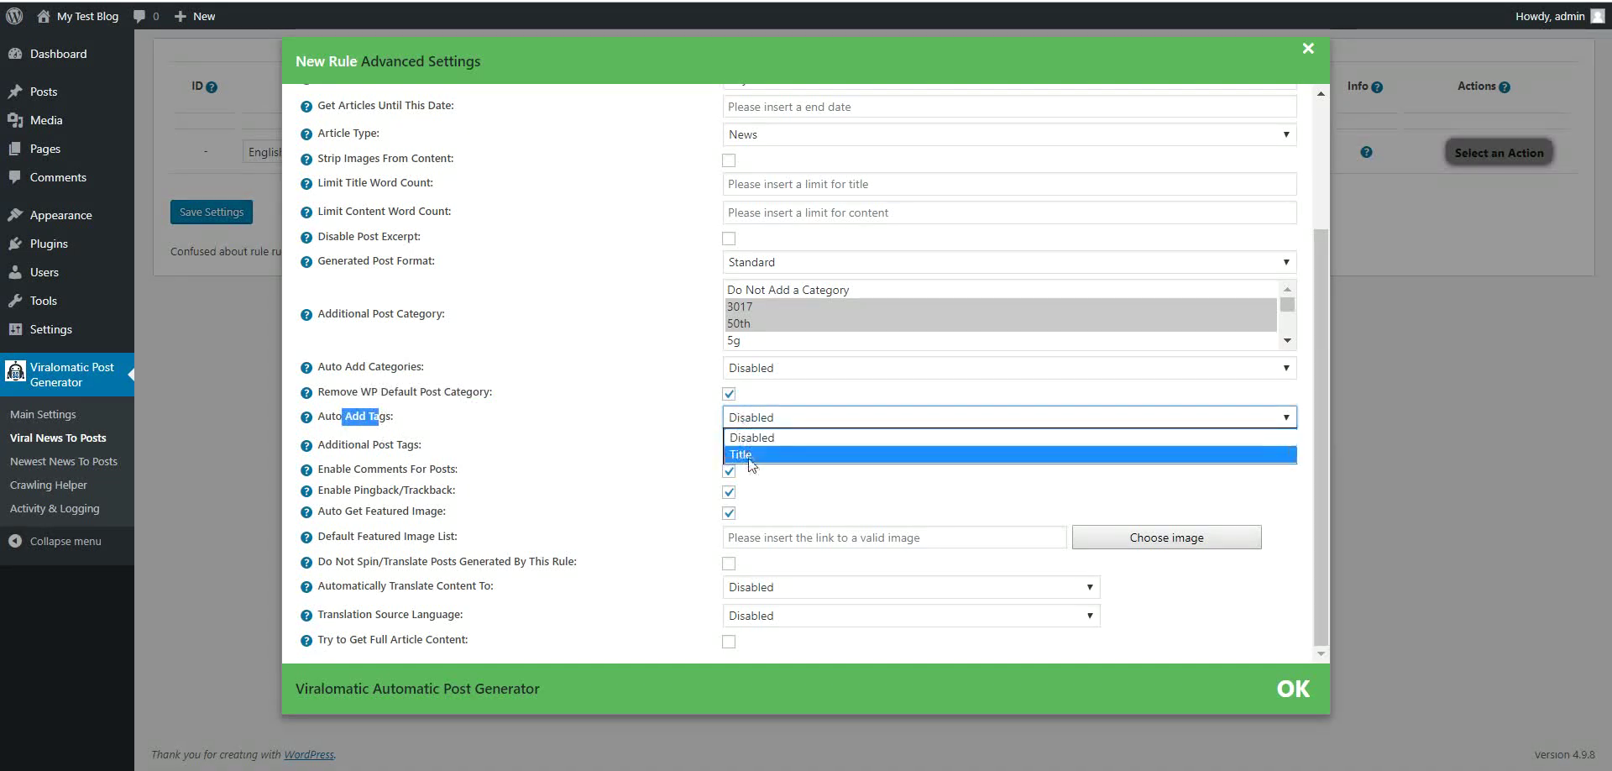
click(587, 449)
click(739, 437)
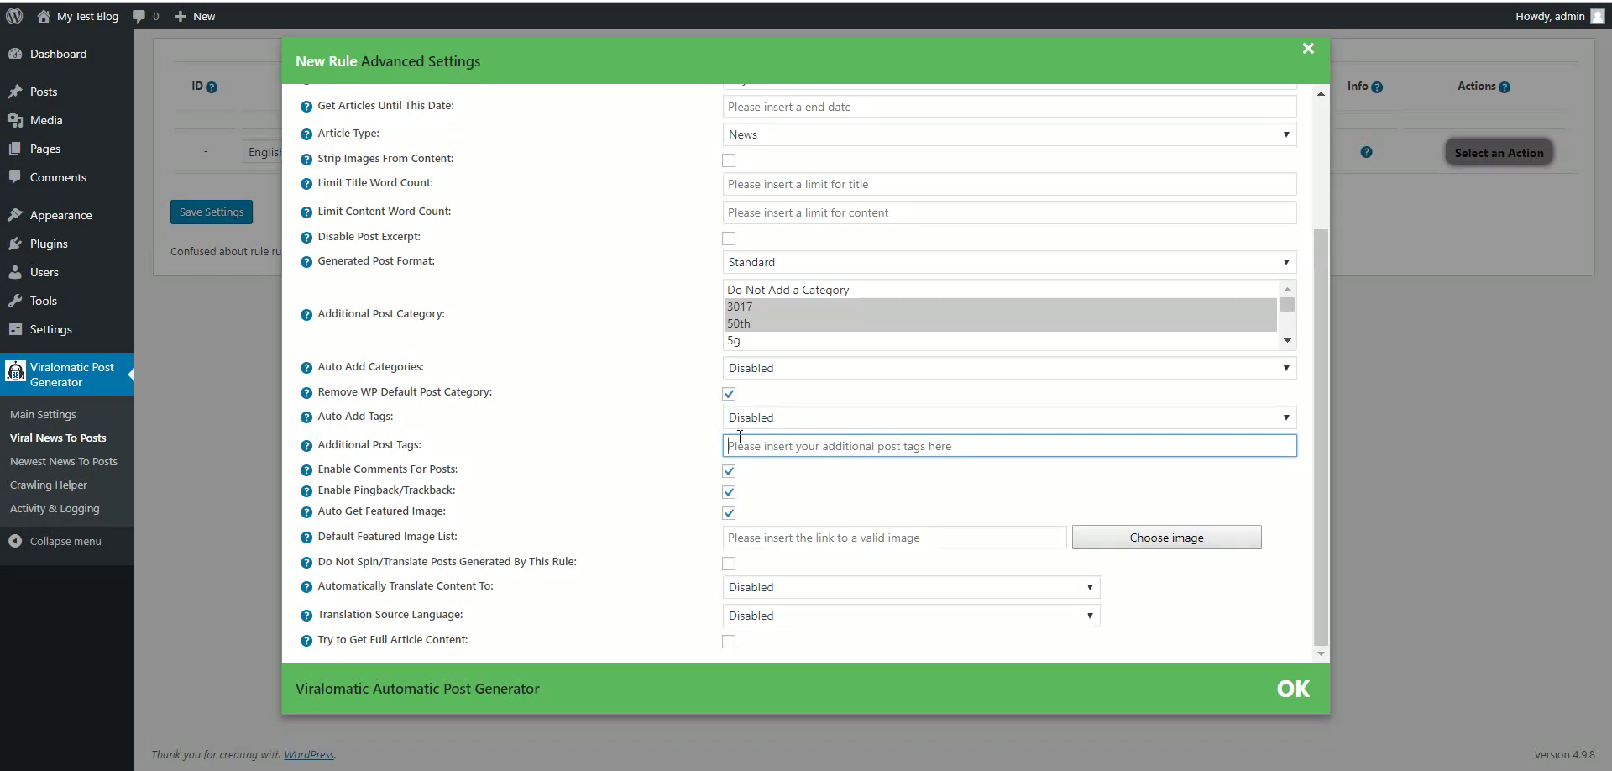
text(n)
text(tag1,)
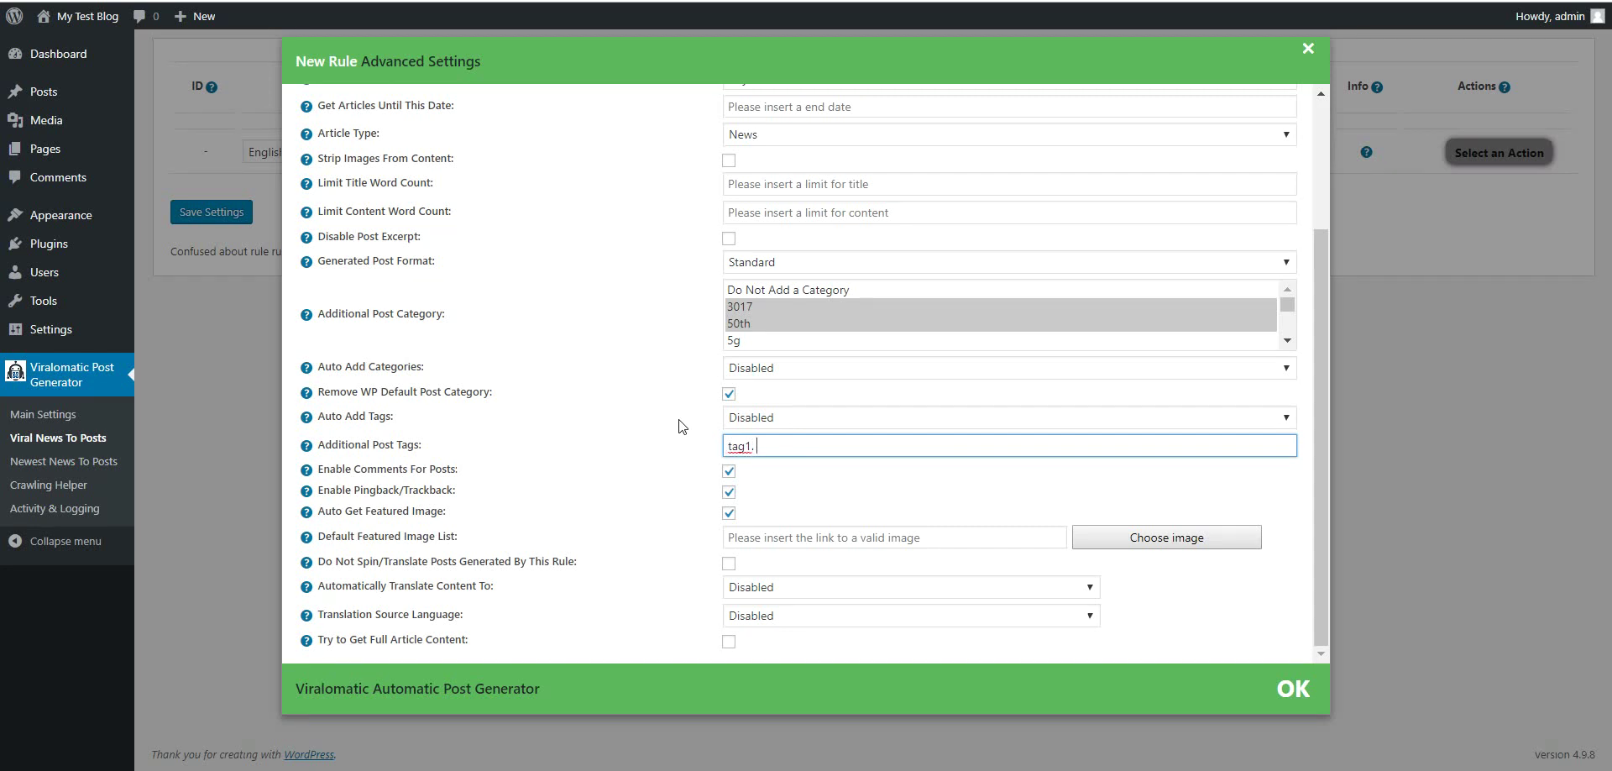
text(ag2)
Step: Clear the example tags and review the featured image link and no spin/translate settings
key(ctrl+a)
key(BackSpace)
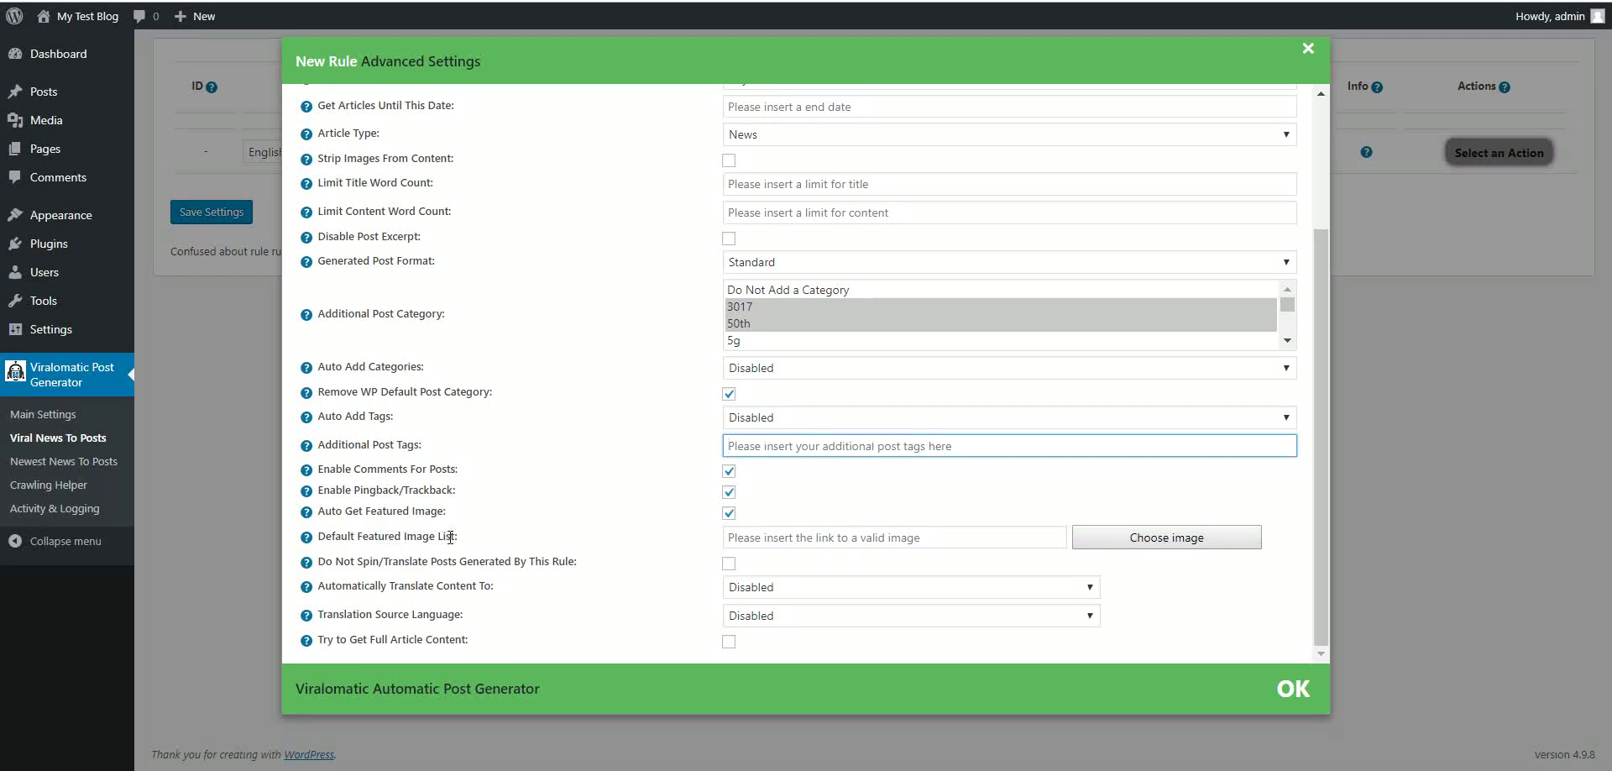
click(749, 540)
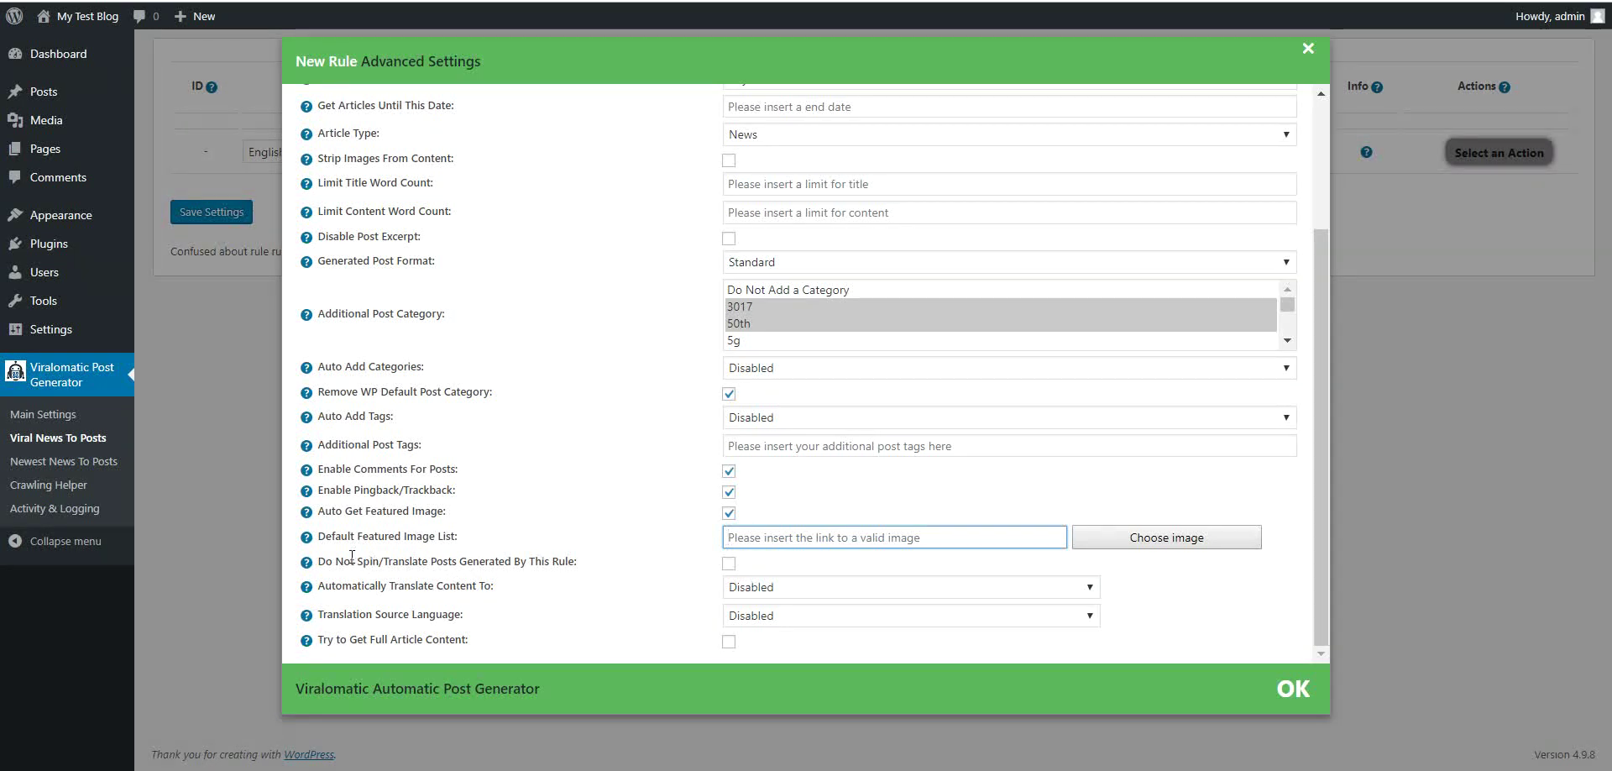
double_click(406, 561)
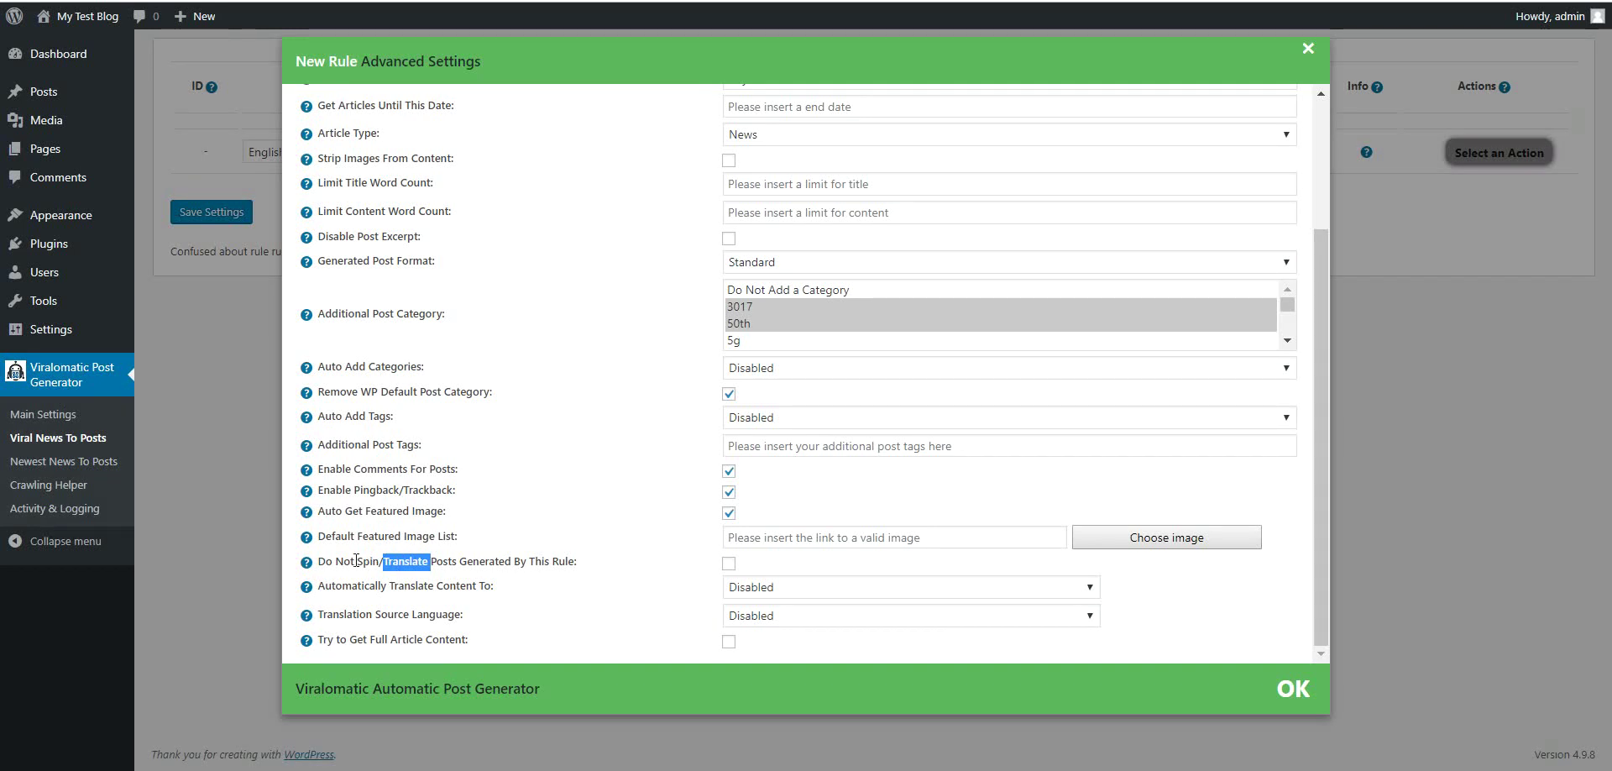
drag(336, 561, 443, 561)
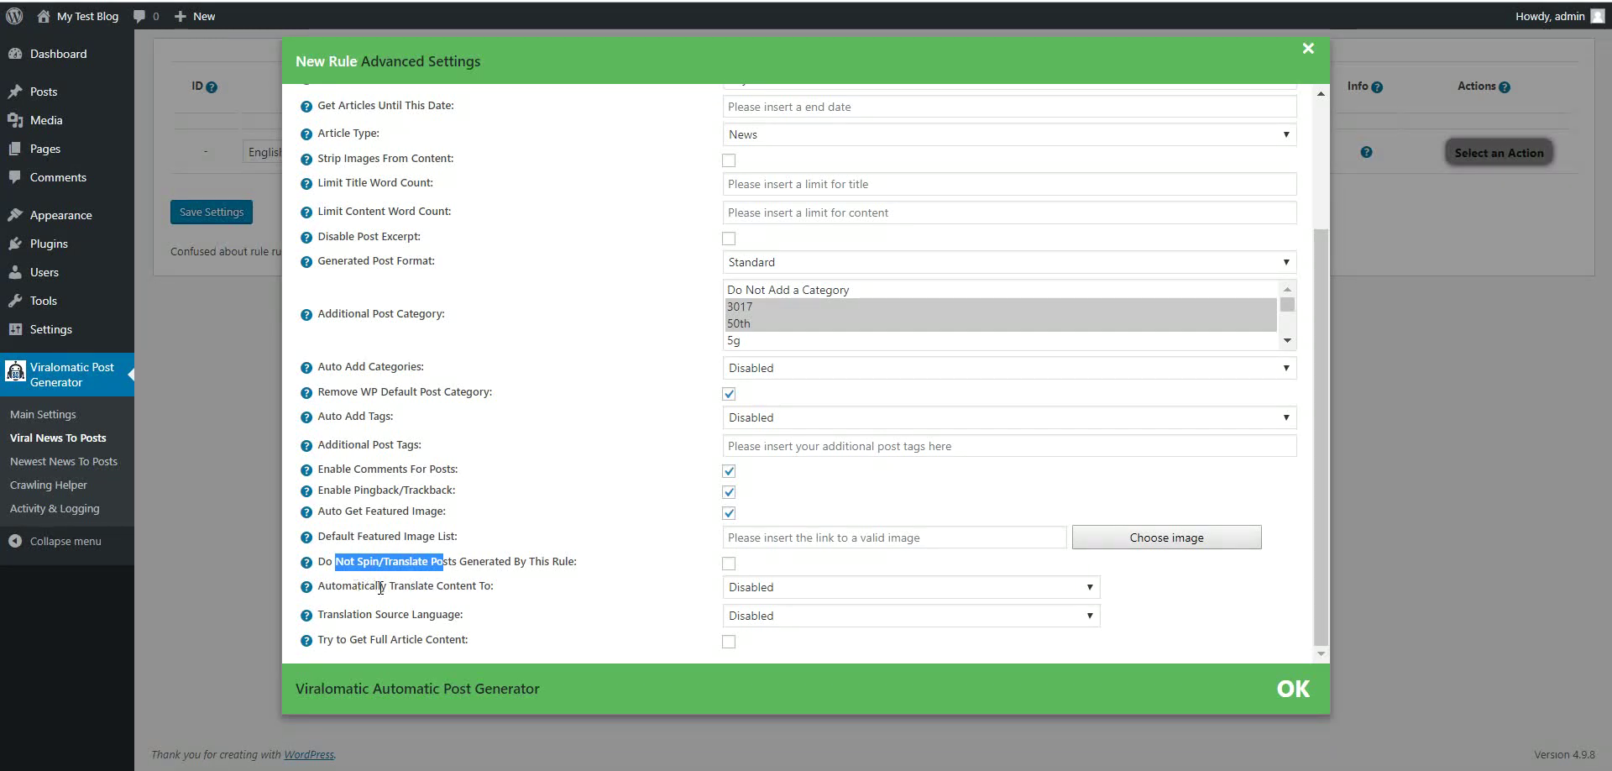
Step: Browse the Automatically Translate and Translation Source Language lists, leaving both Disabled
click(730, 587)
scroll(762, 463, down, 8)
scroll(763, 463, down, 8)
scroll(763, 463, up, 15)
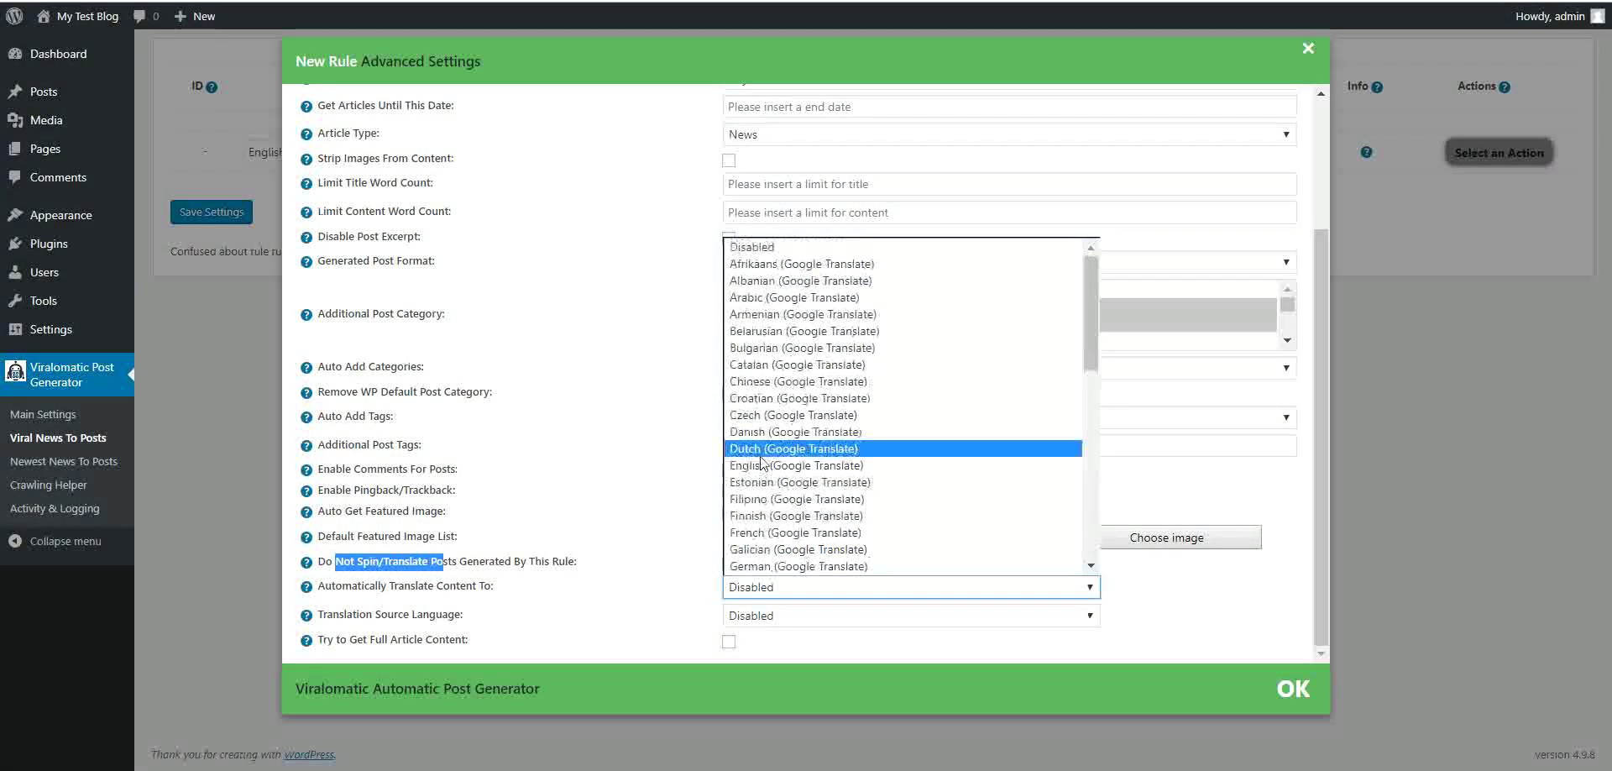
click(660, 597)
click(748, 615)
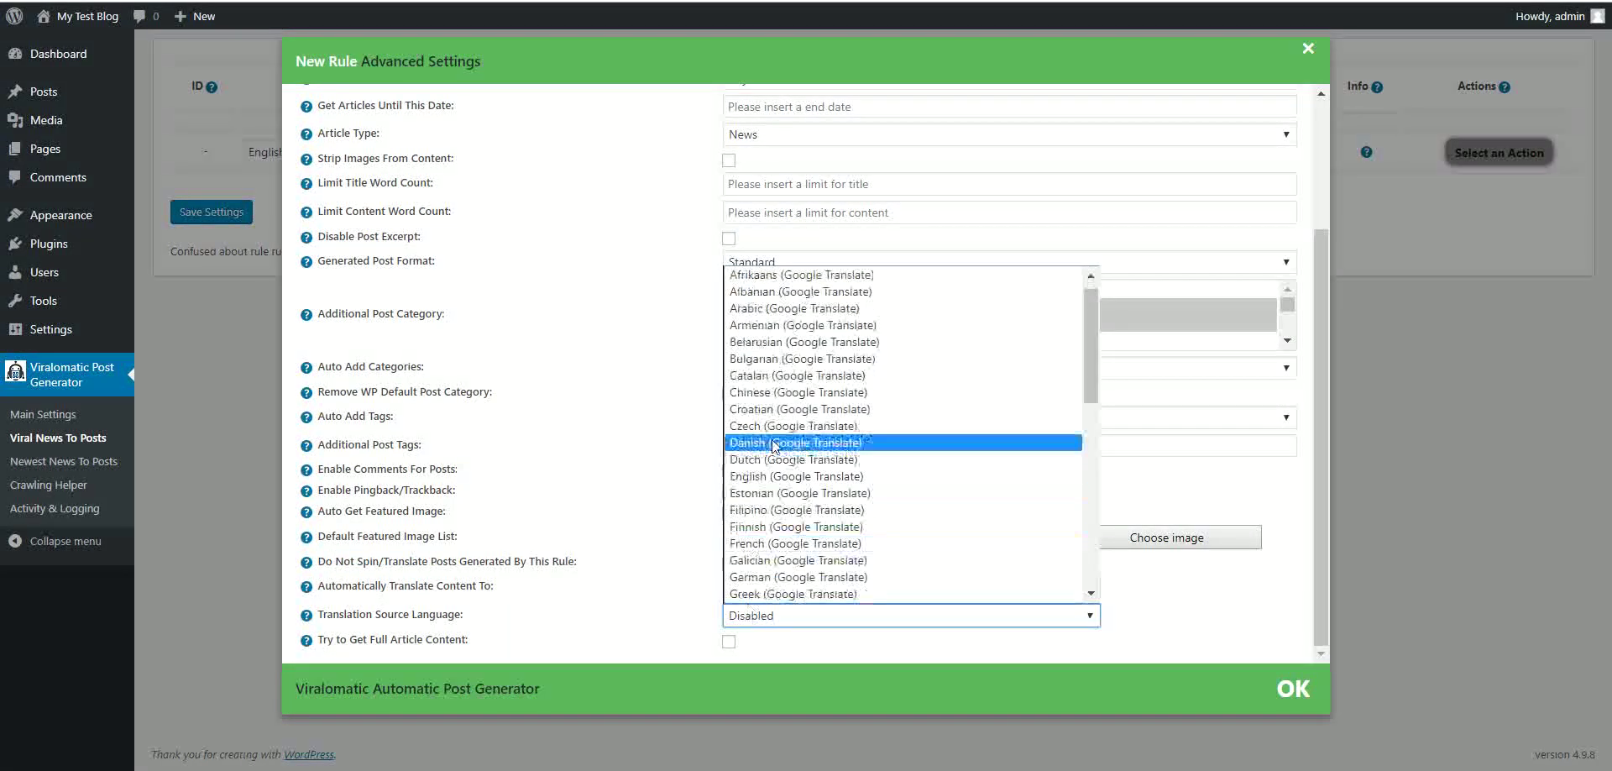
scroll(762, 461, down, 10)
scroll(762, 461, up, 8)
scroll(762, 461, down, 10)
click(665, 536)
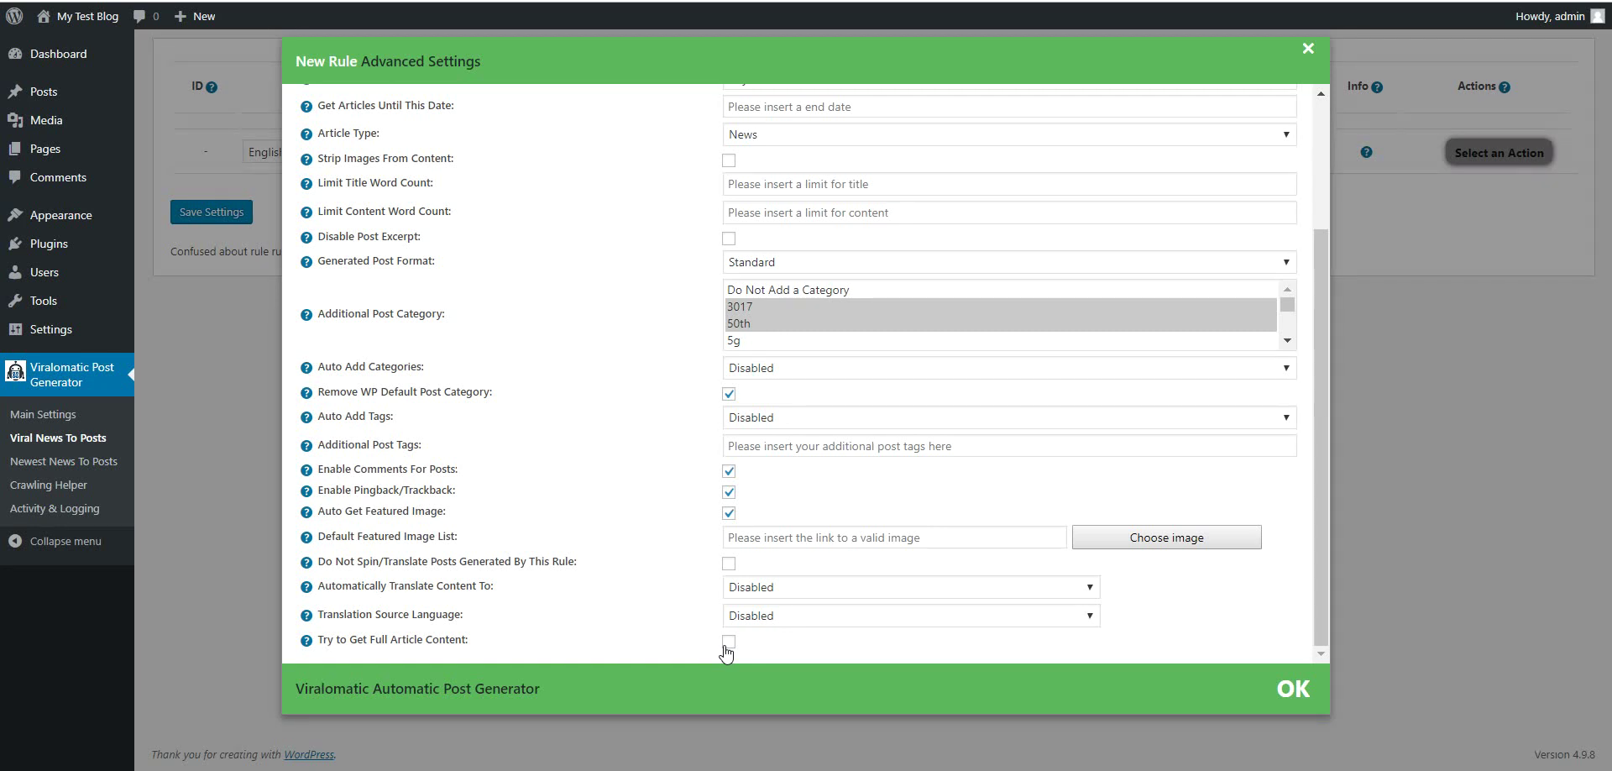
Step: Tick Try to Get Full Article Content and scroll to its new options
click(728, 641)
scroll(709, 587, down, 1)
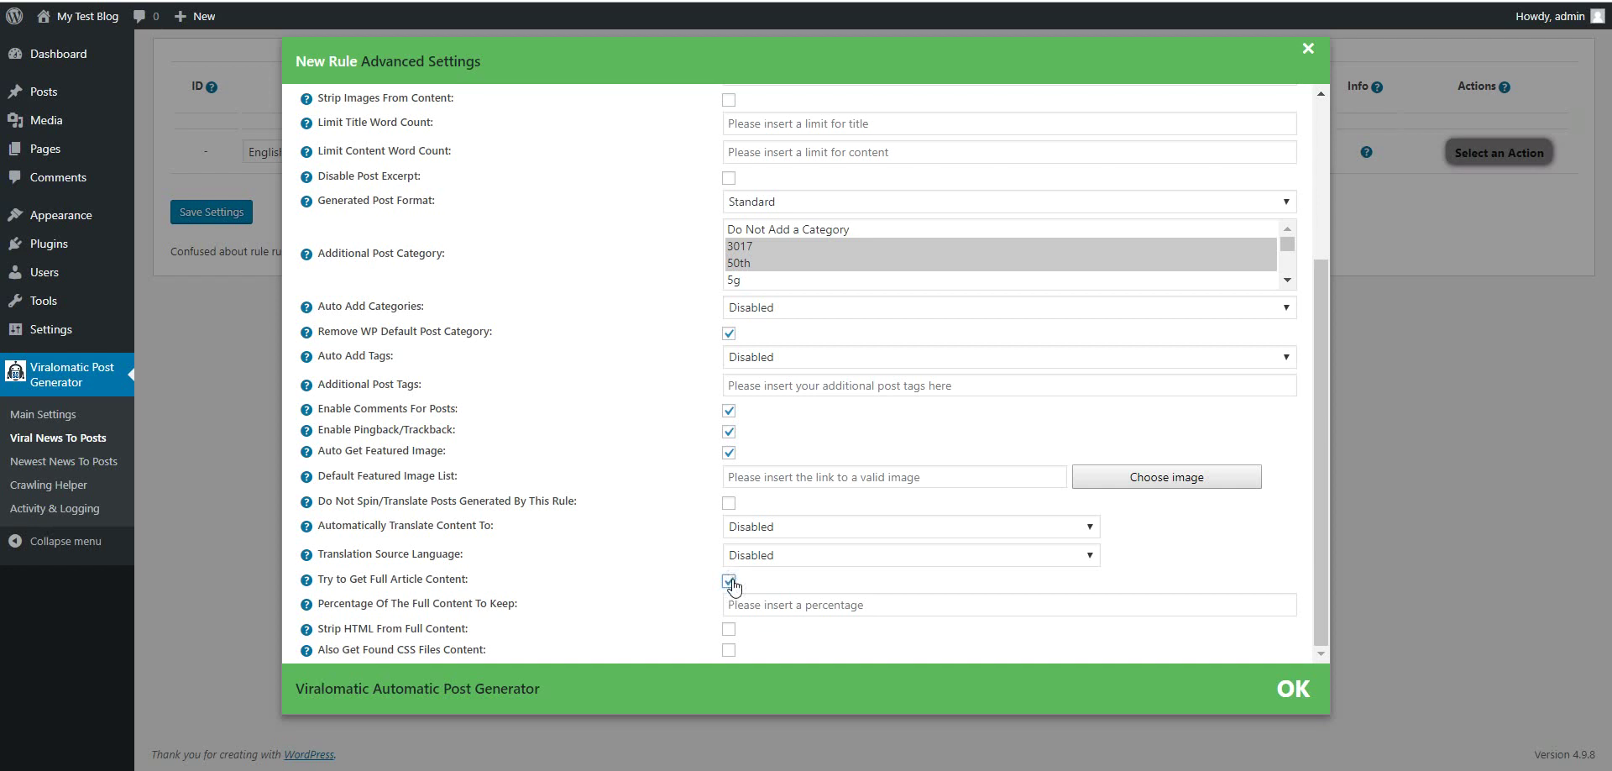
scroll(703, 586, up, 3)
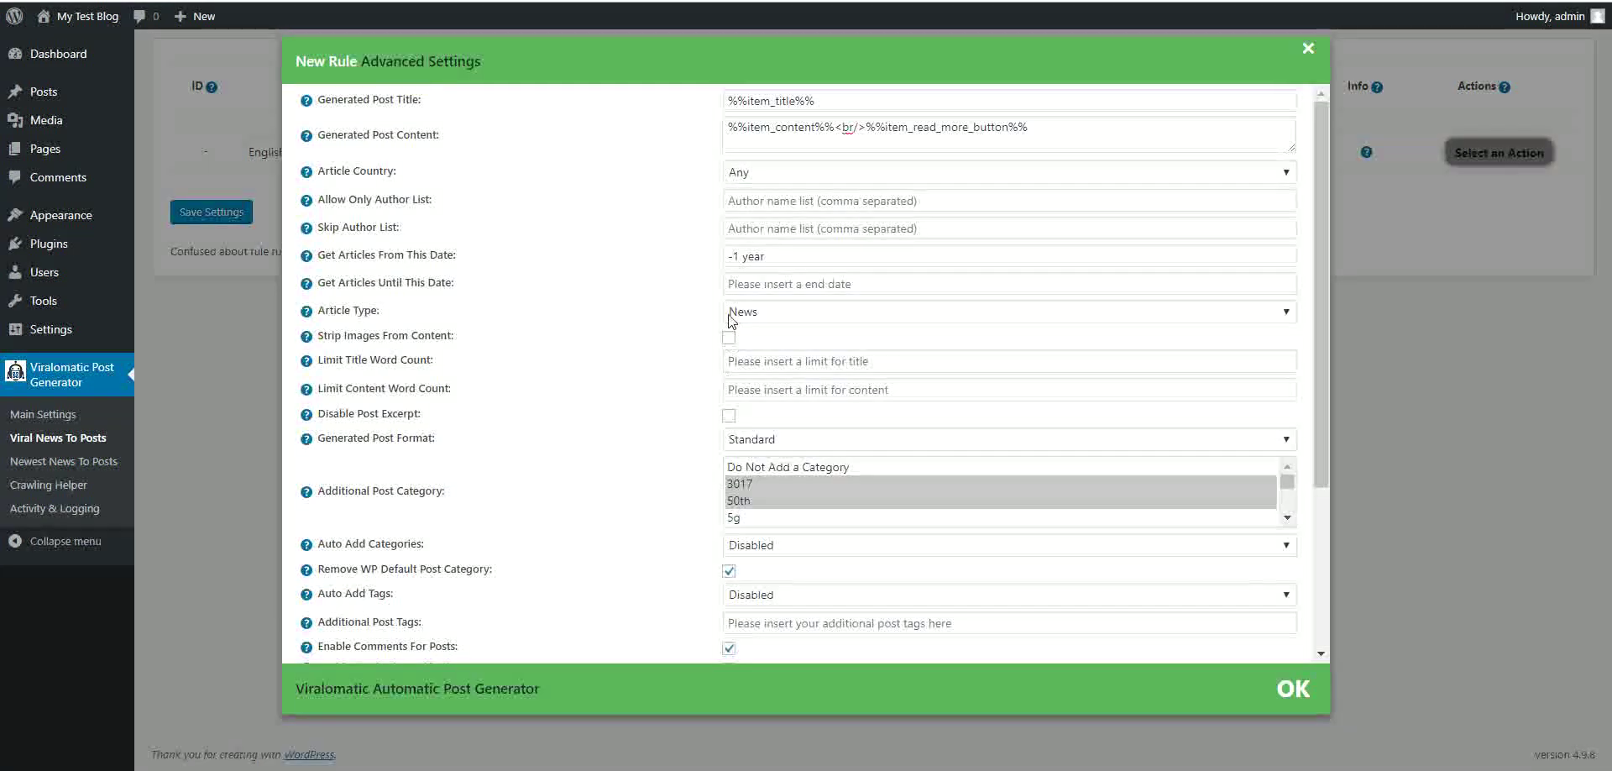
scroll(705, 587, down, 1)
scroll(705, 520, down, 2)
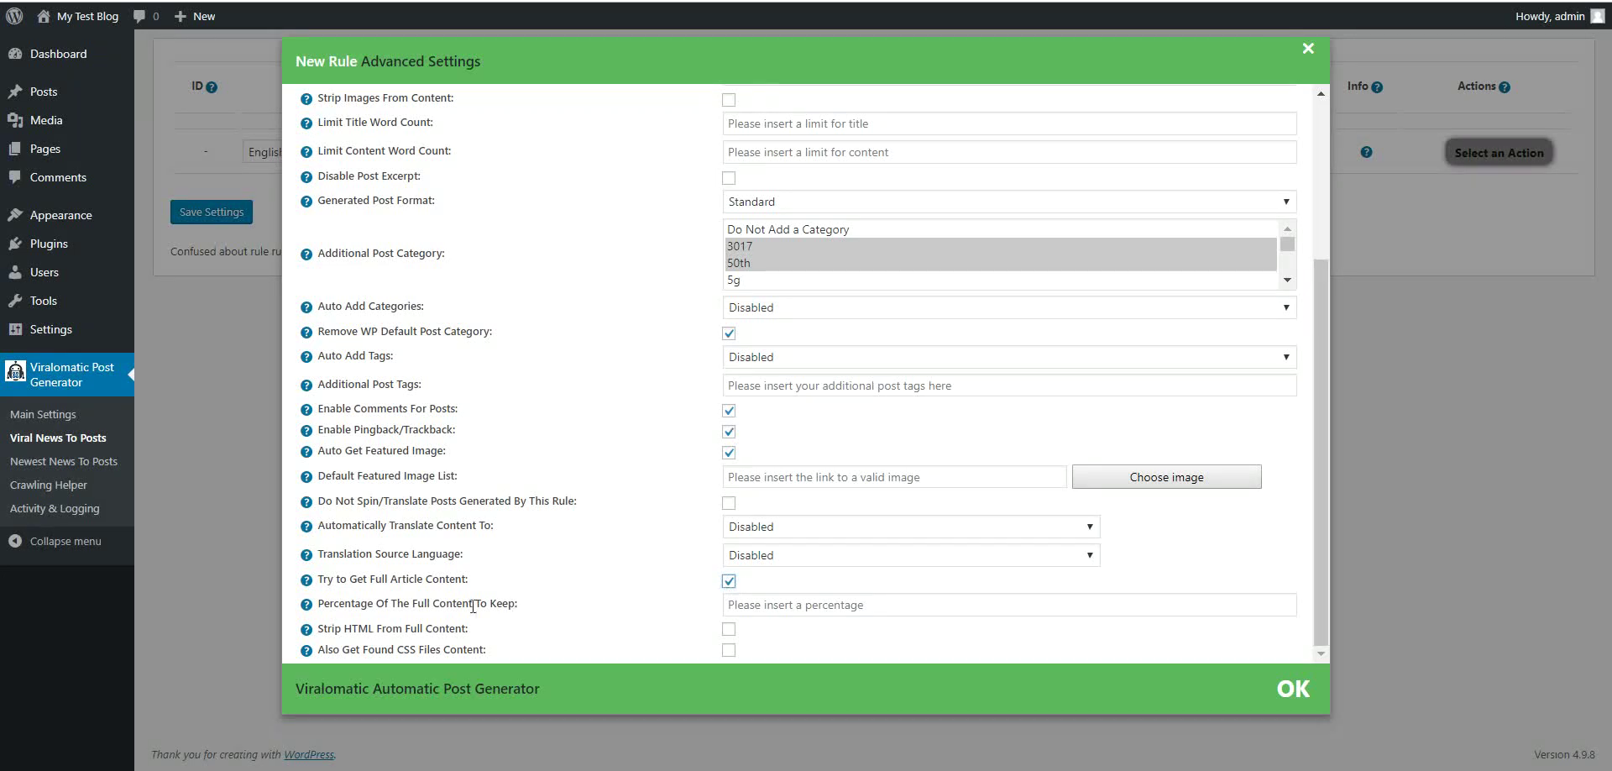
Step: Review the content percentage, strip HTML and fetch CSS files options, then close advanced settings
drag(338, 604, 507, 600)
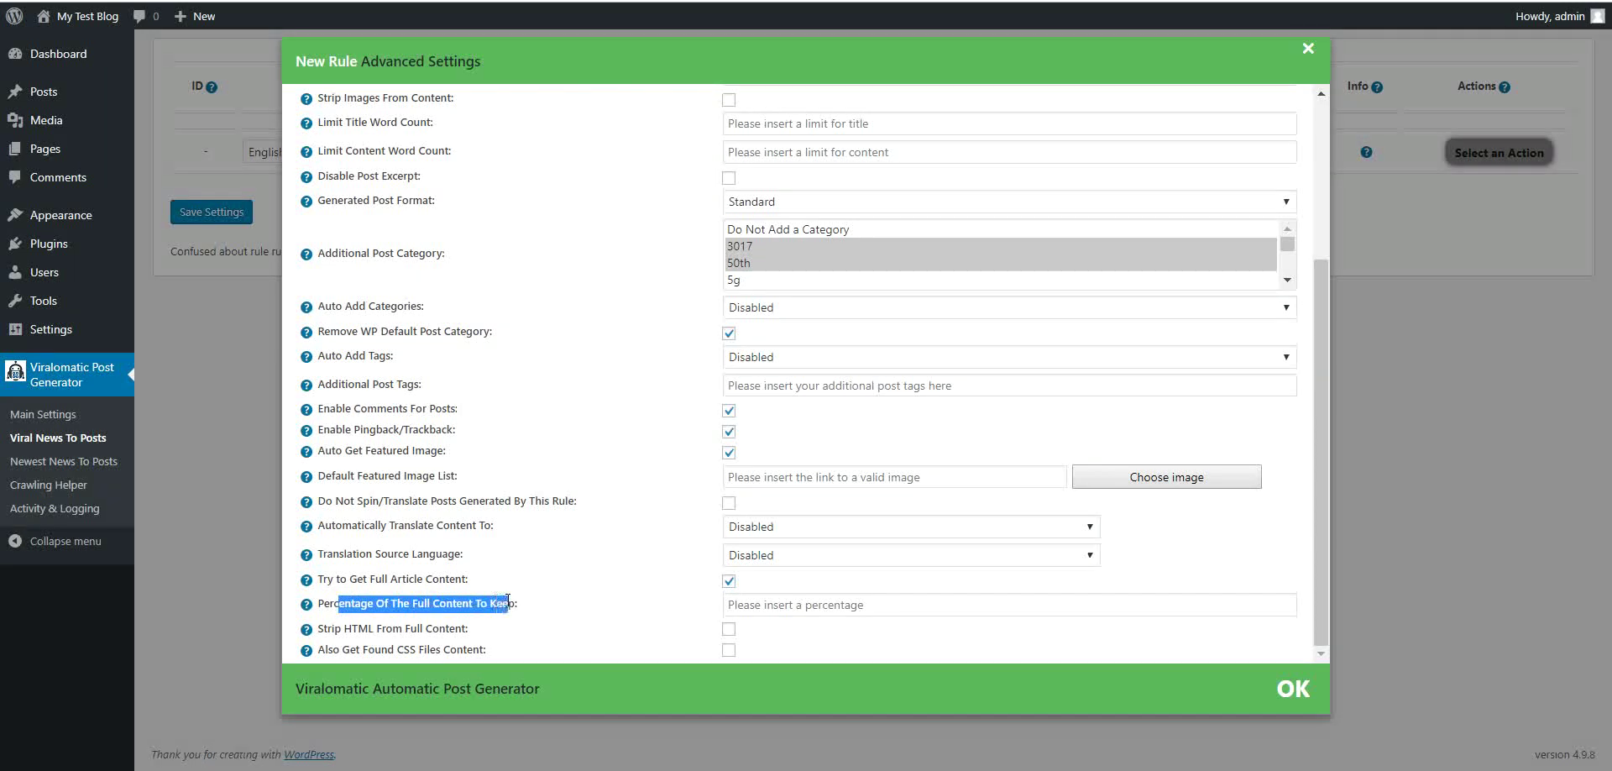
click(727, 604)
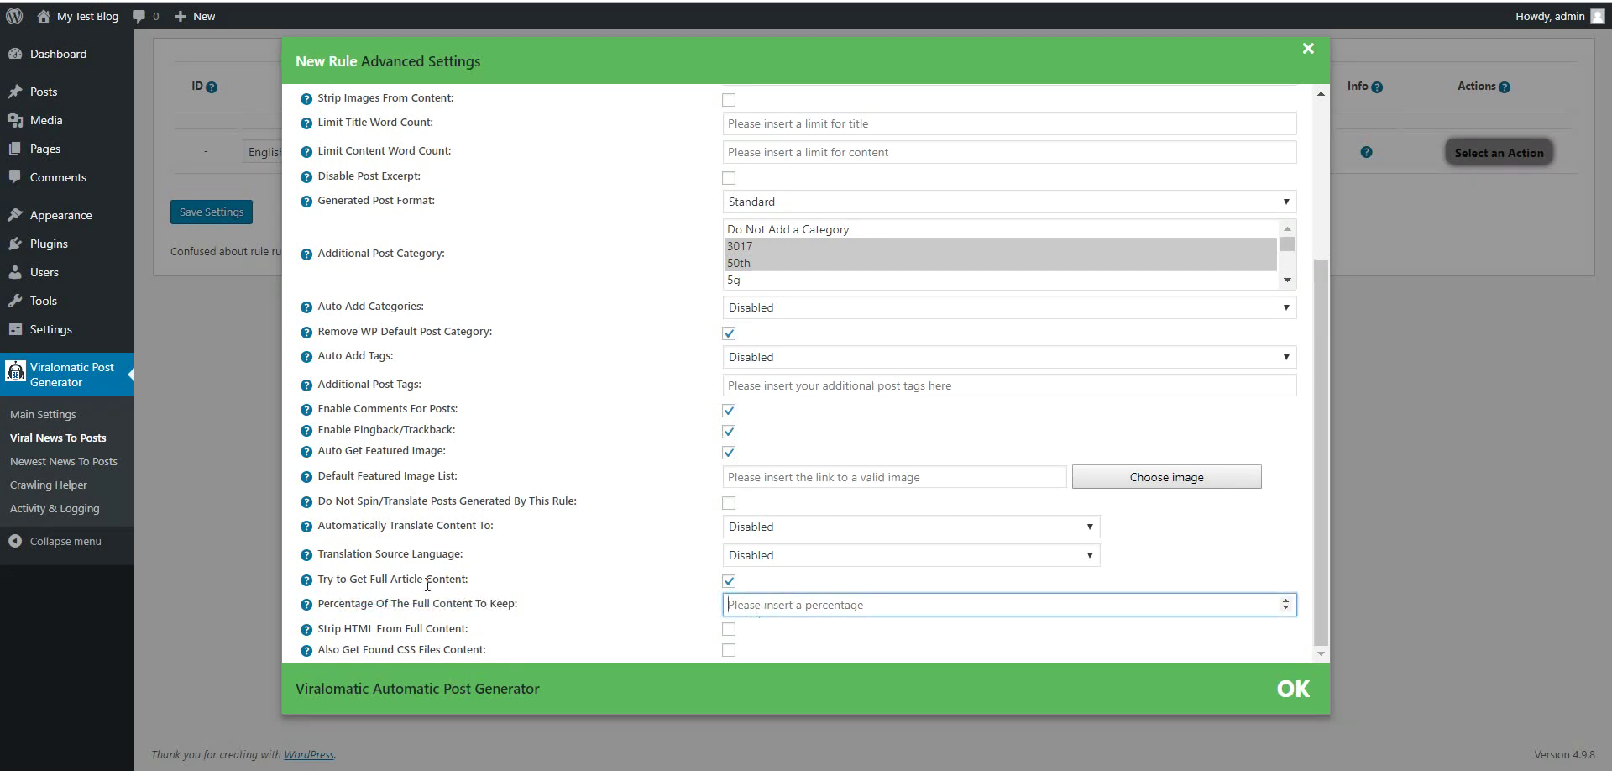
drag(344, 629, 464, 627)
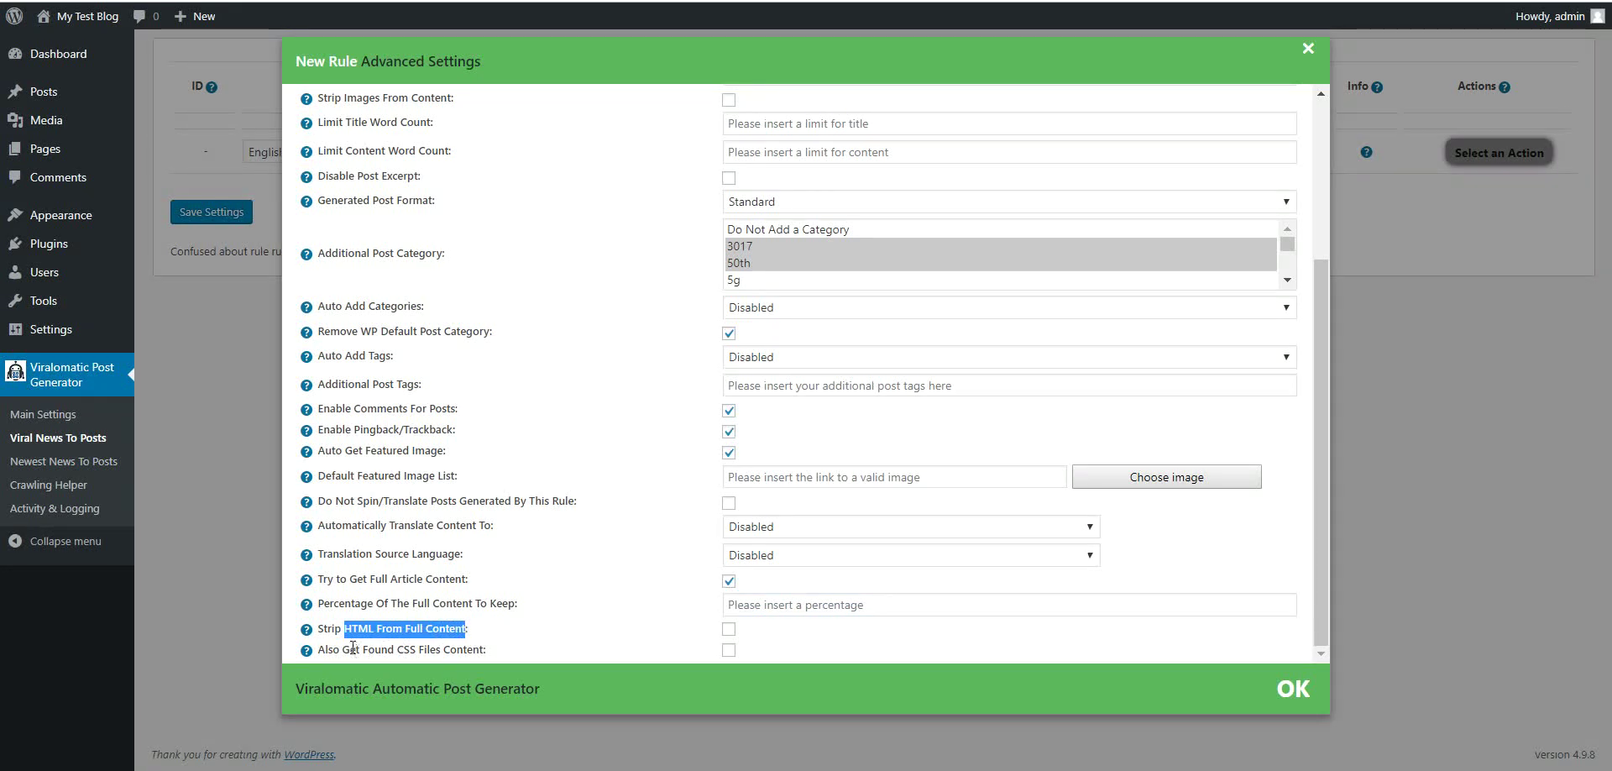
drag(345, 649, 491, 657)
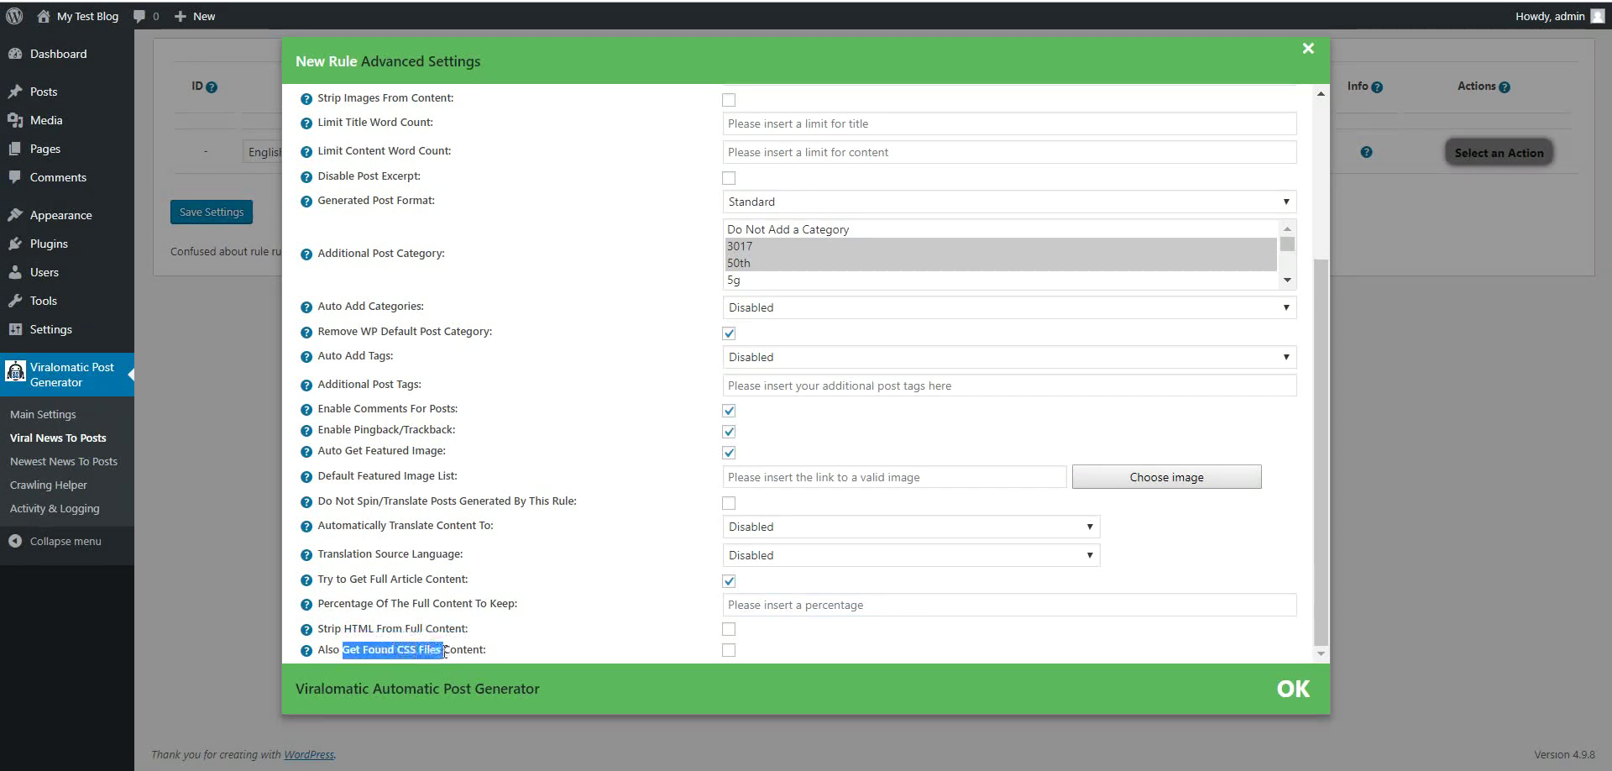
click(515, 628)
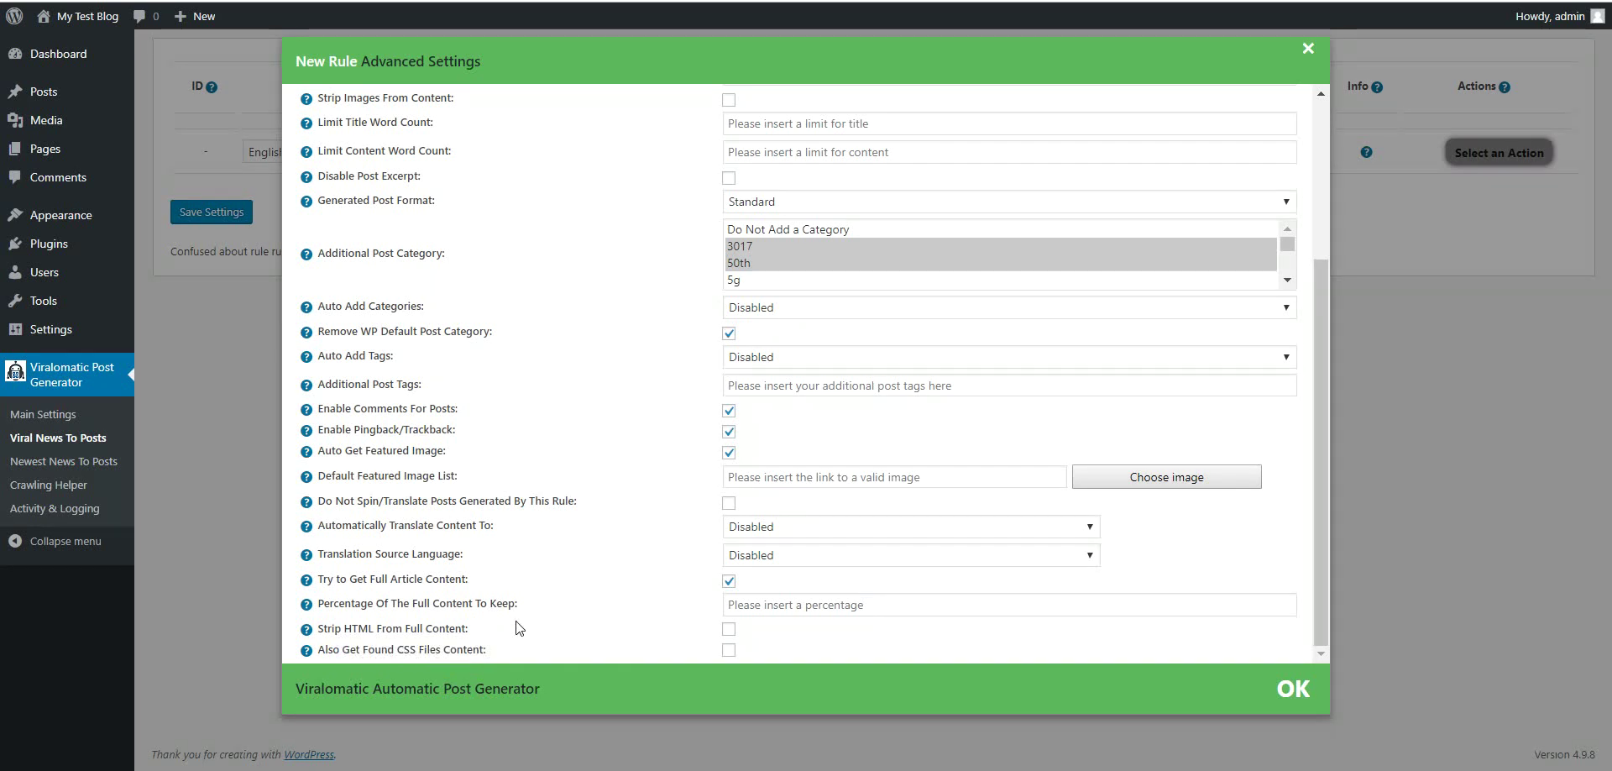
scroll(516, 628, up, 5)
click(238, 238)
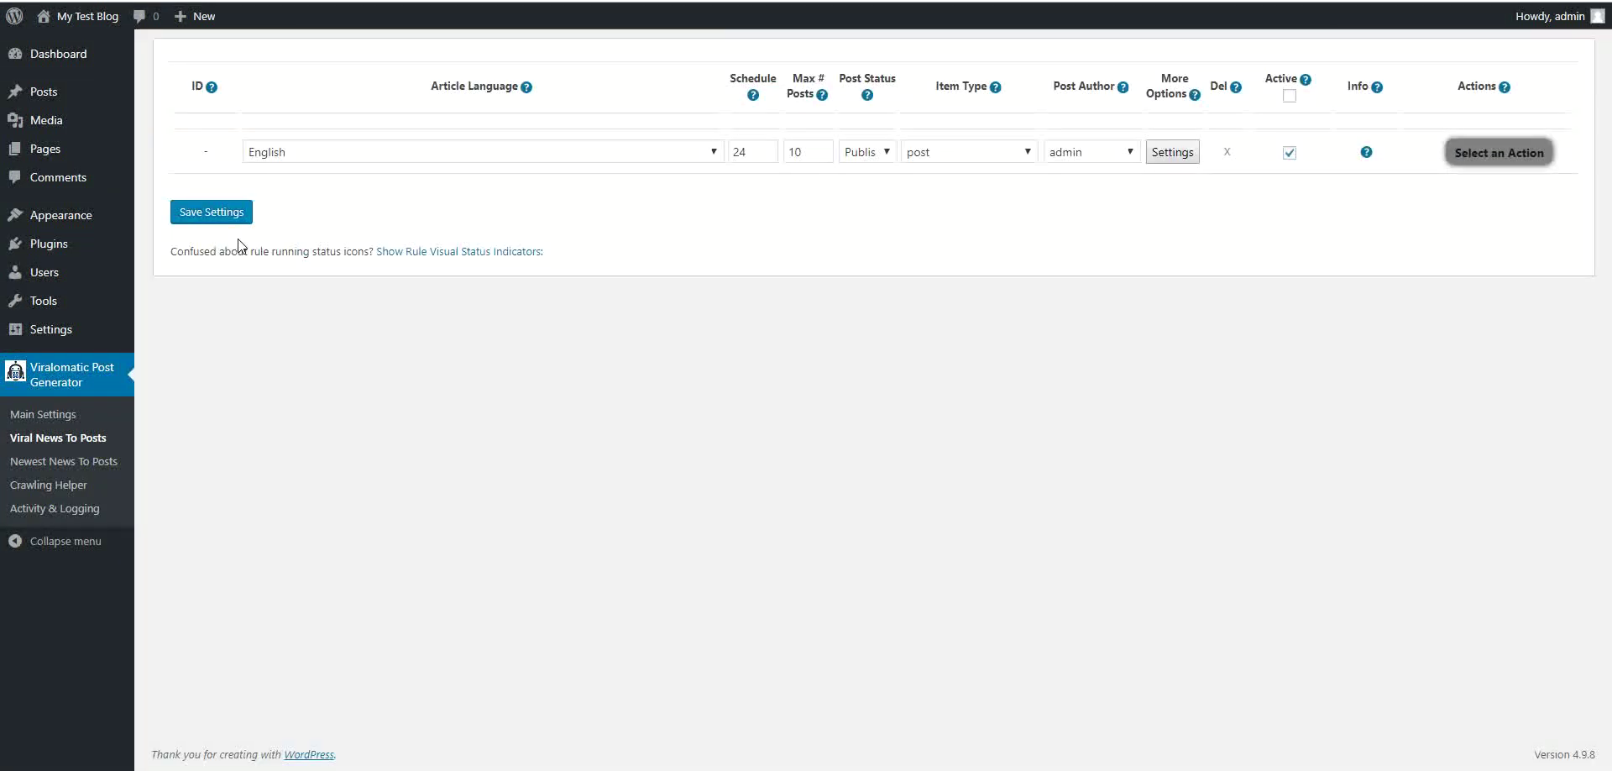
drag(807, 151, 776, 151)
text(5)
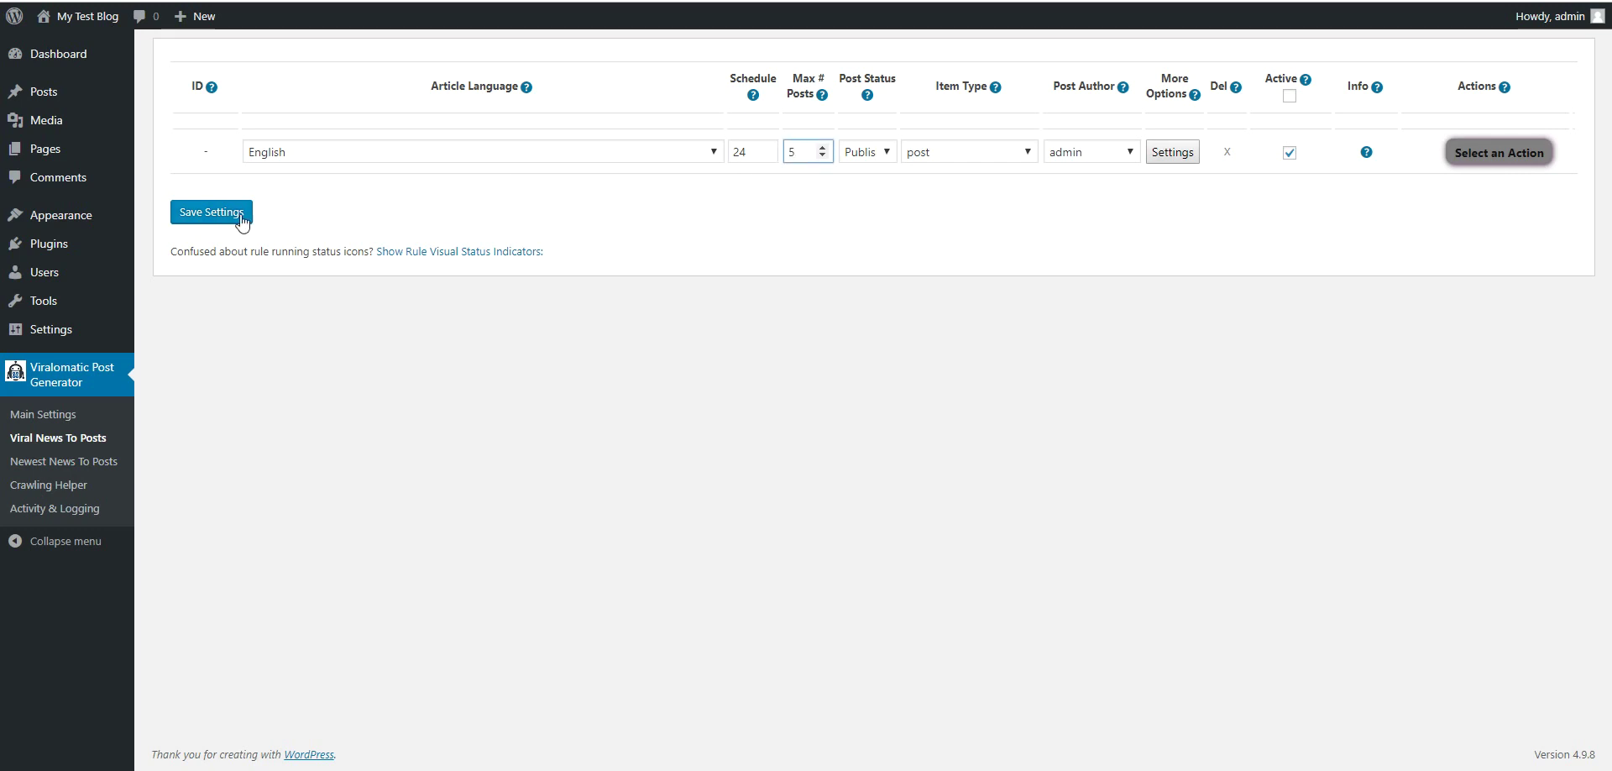
click(217, 212)
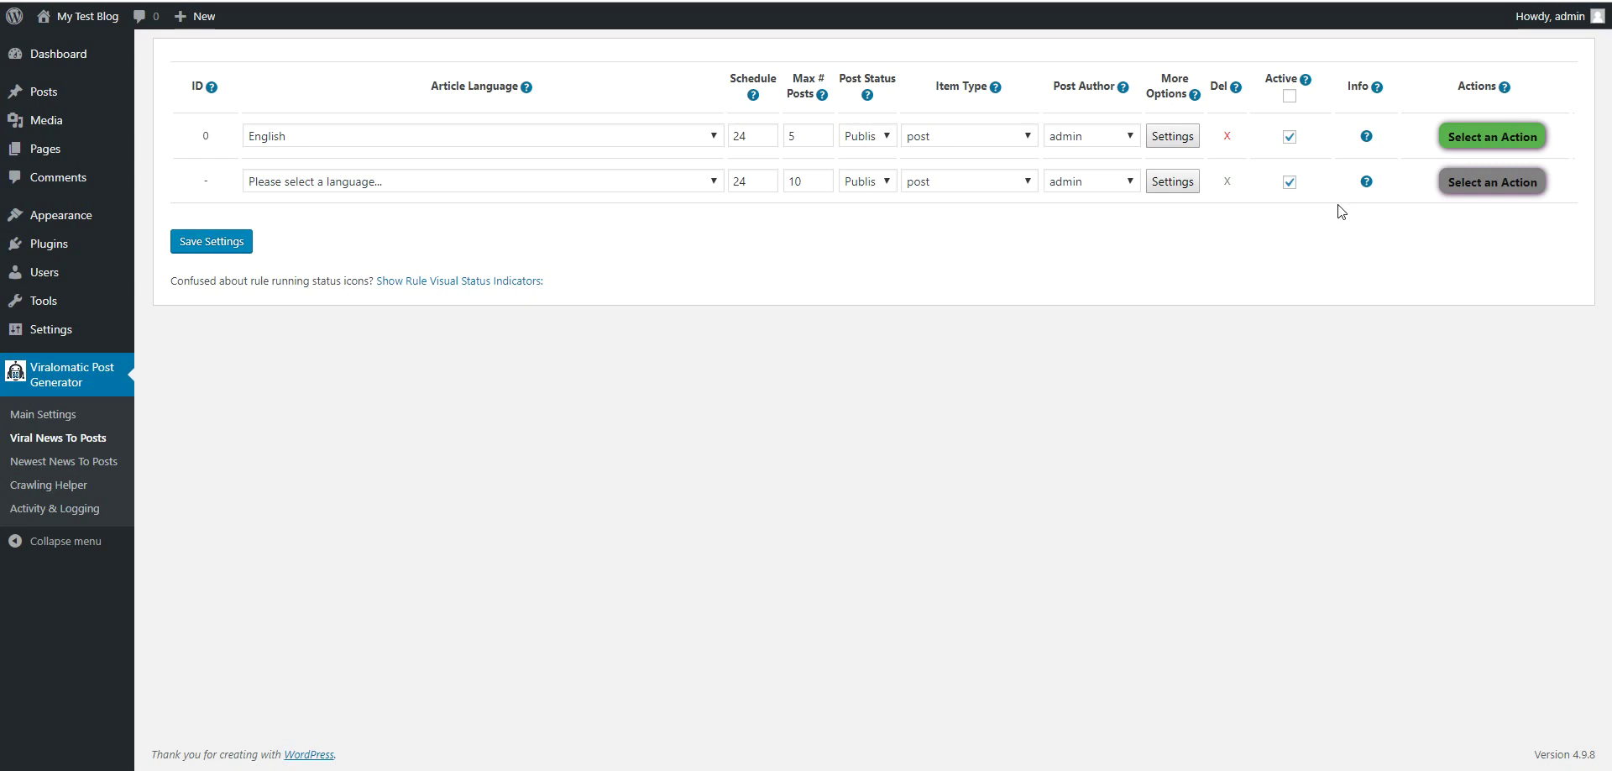
mouse_move(1367, 136)
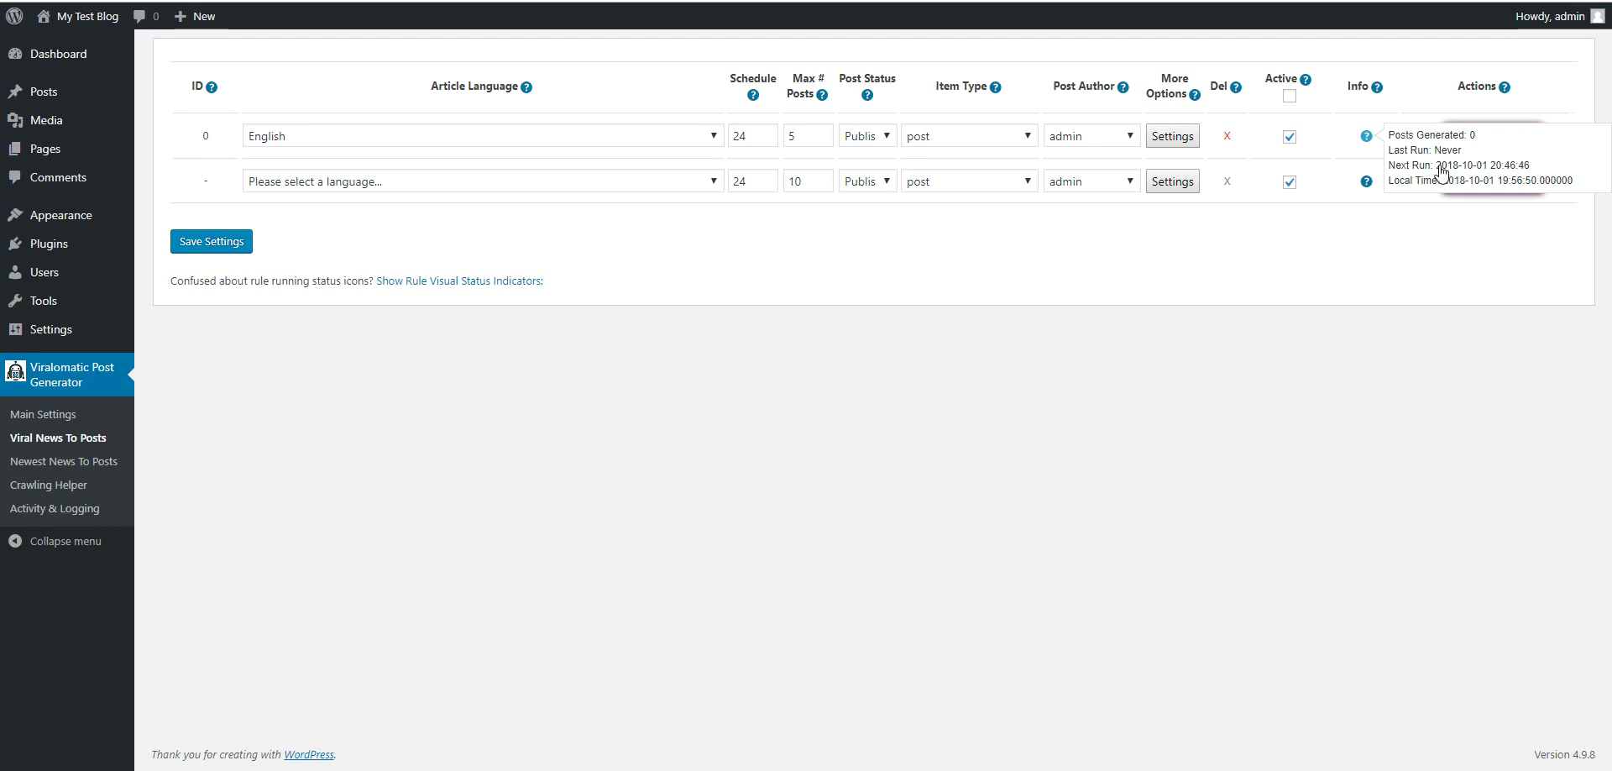
drag(1441, 167, 1567, 181)
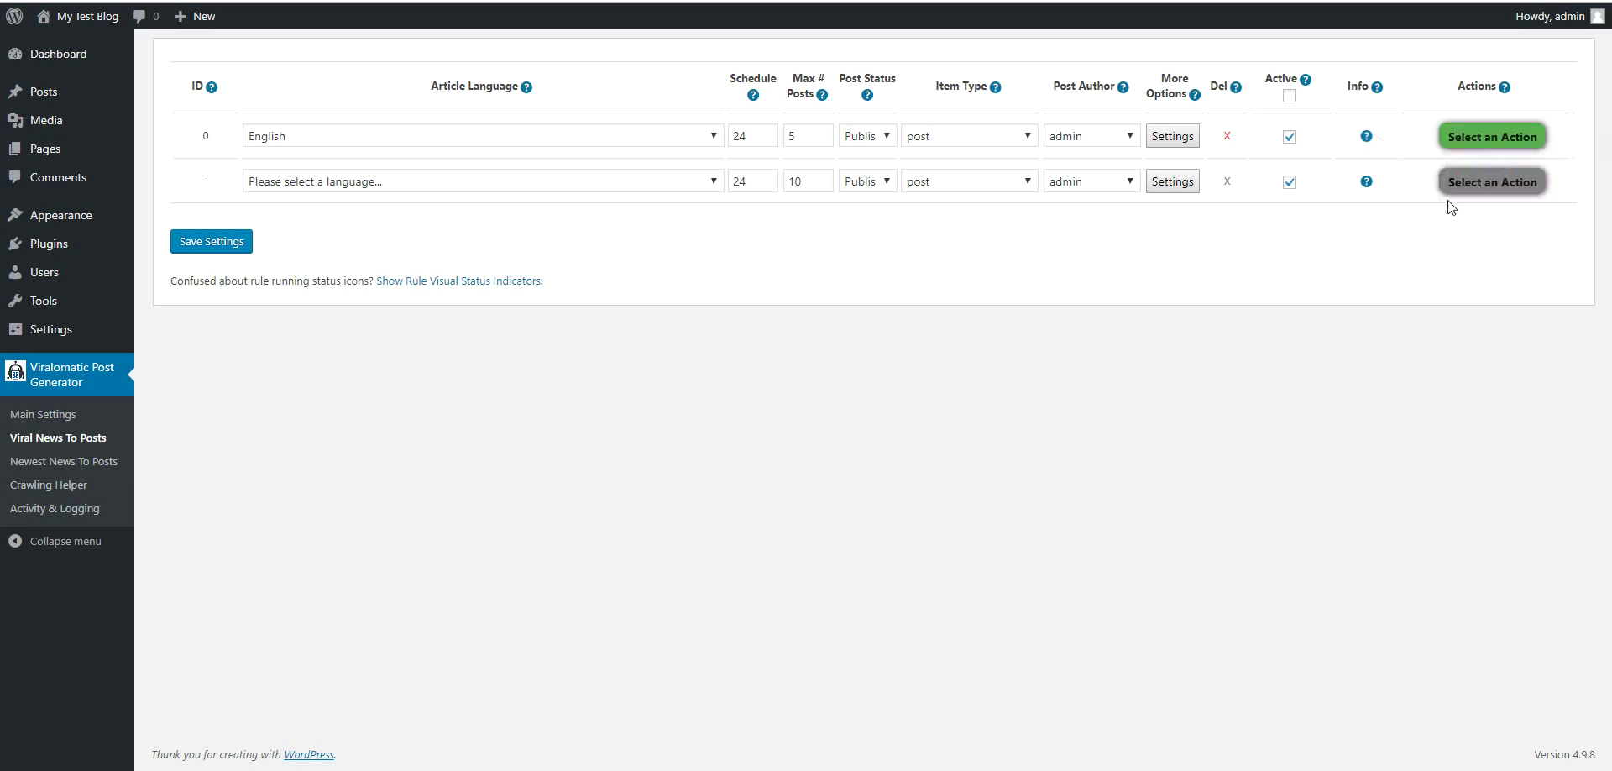
Step: Trigger Run This Rule Now on the English rule, then open My Test Blog's front page
click(1462, 136)
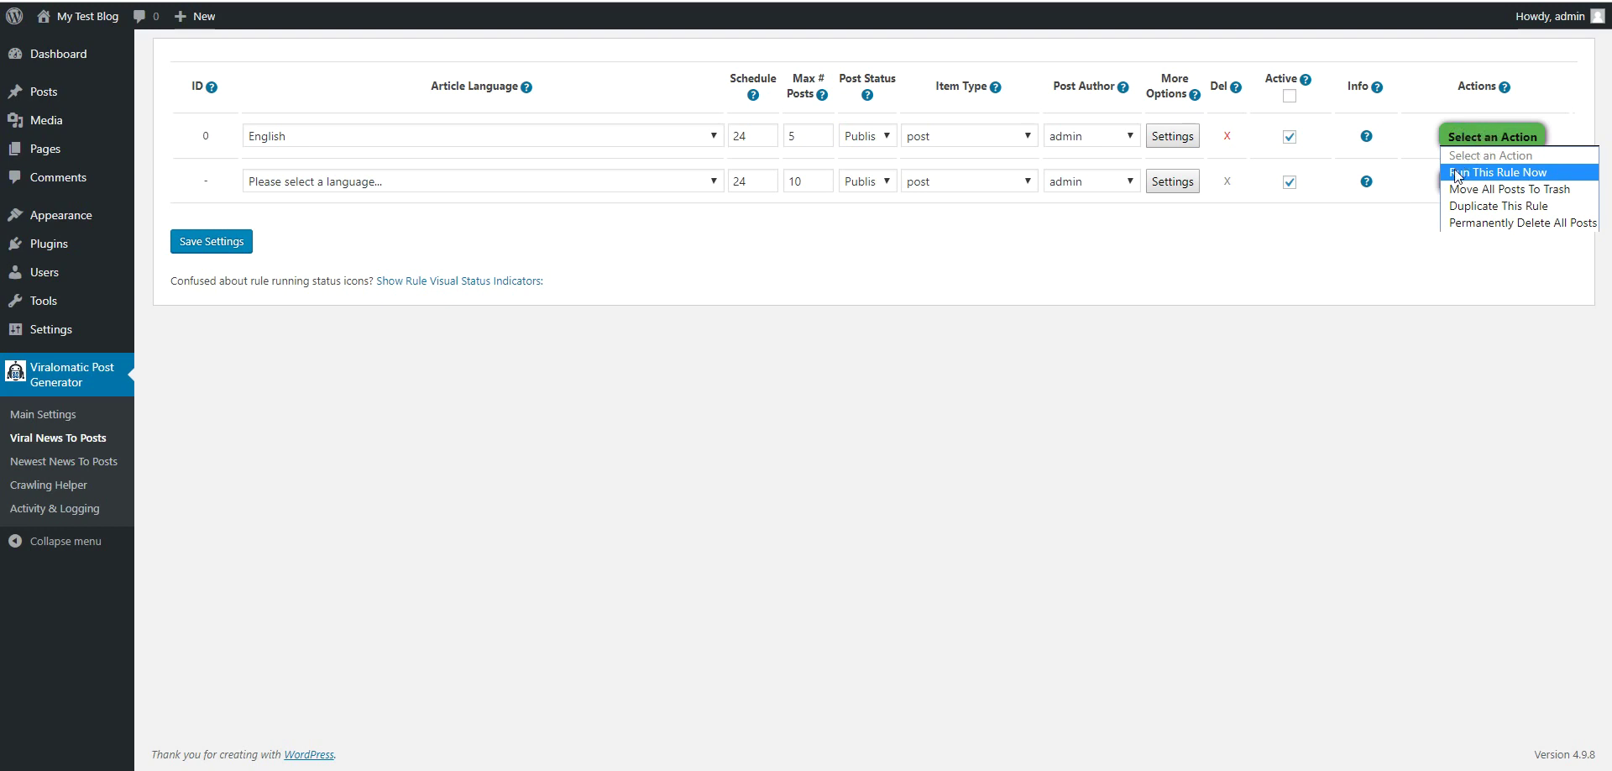
click(1457, 171)
click(925, 71)
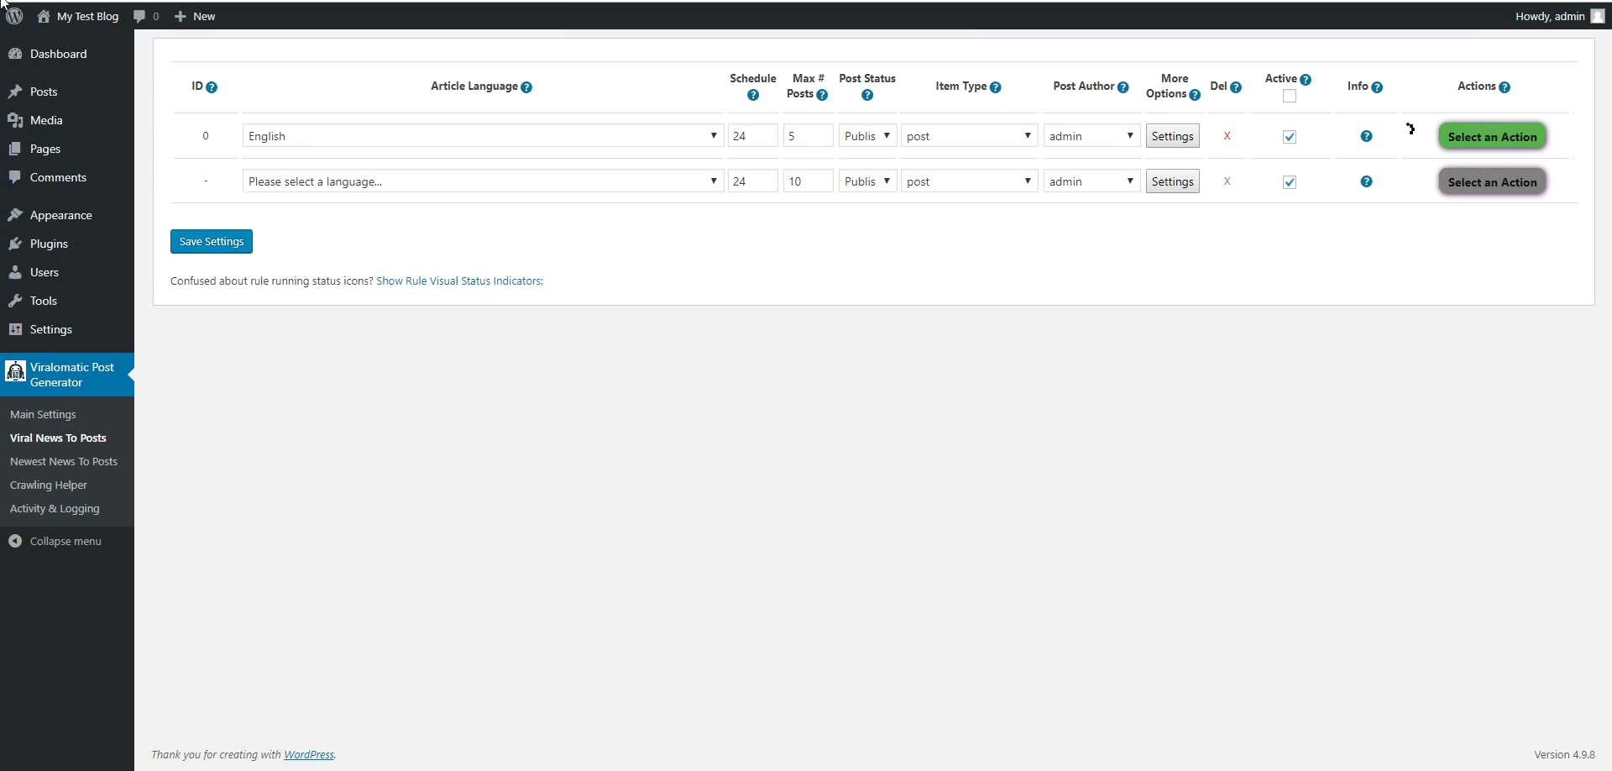
mouse_move(85, 17)
right_click(50, 33)
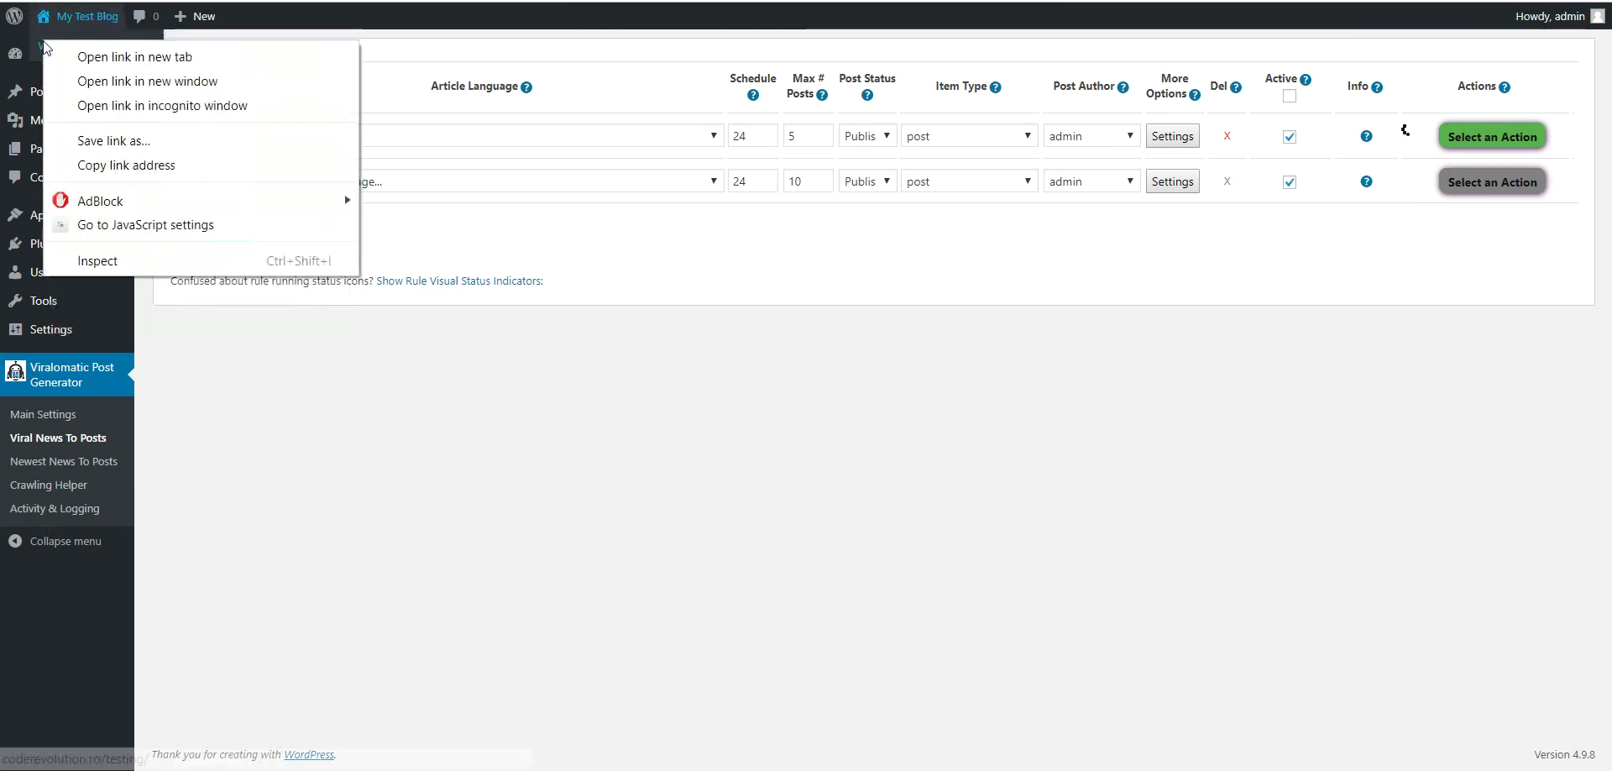
key(Escape)
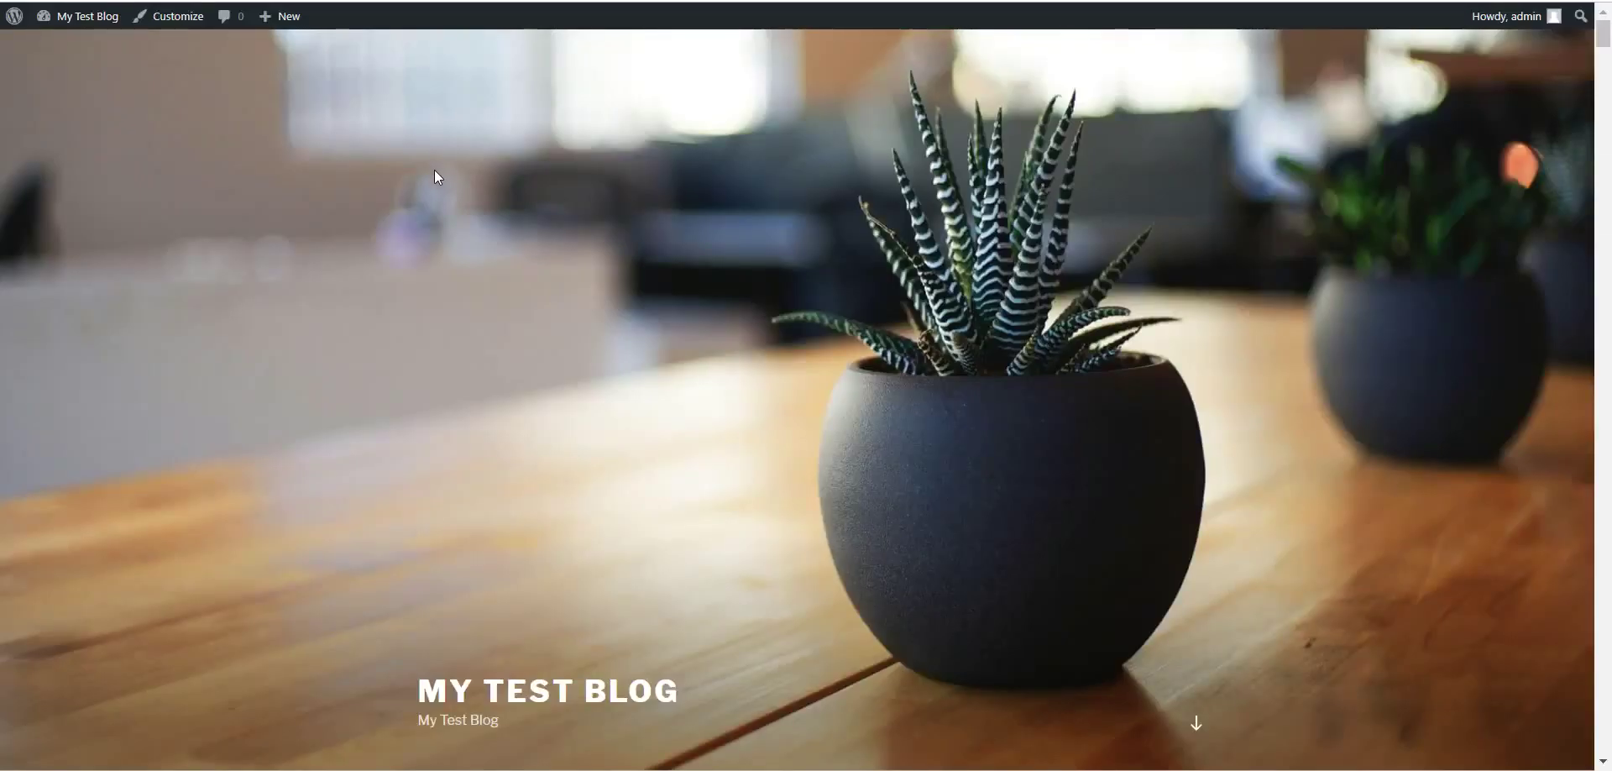
Step: Scroll down the blog home page through the imported posts
scroll(434, 171, down, 1)
scroll(435, 171, down, 1)
scroll(435, 171, down, 1)
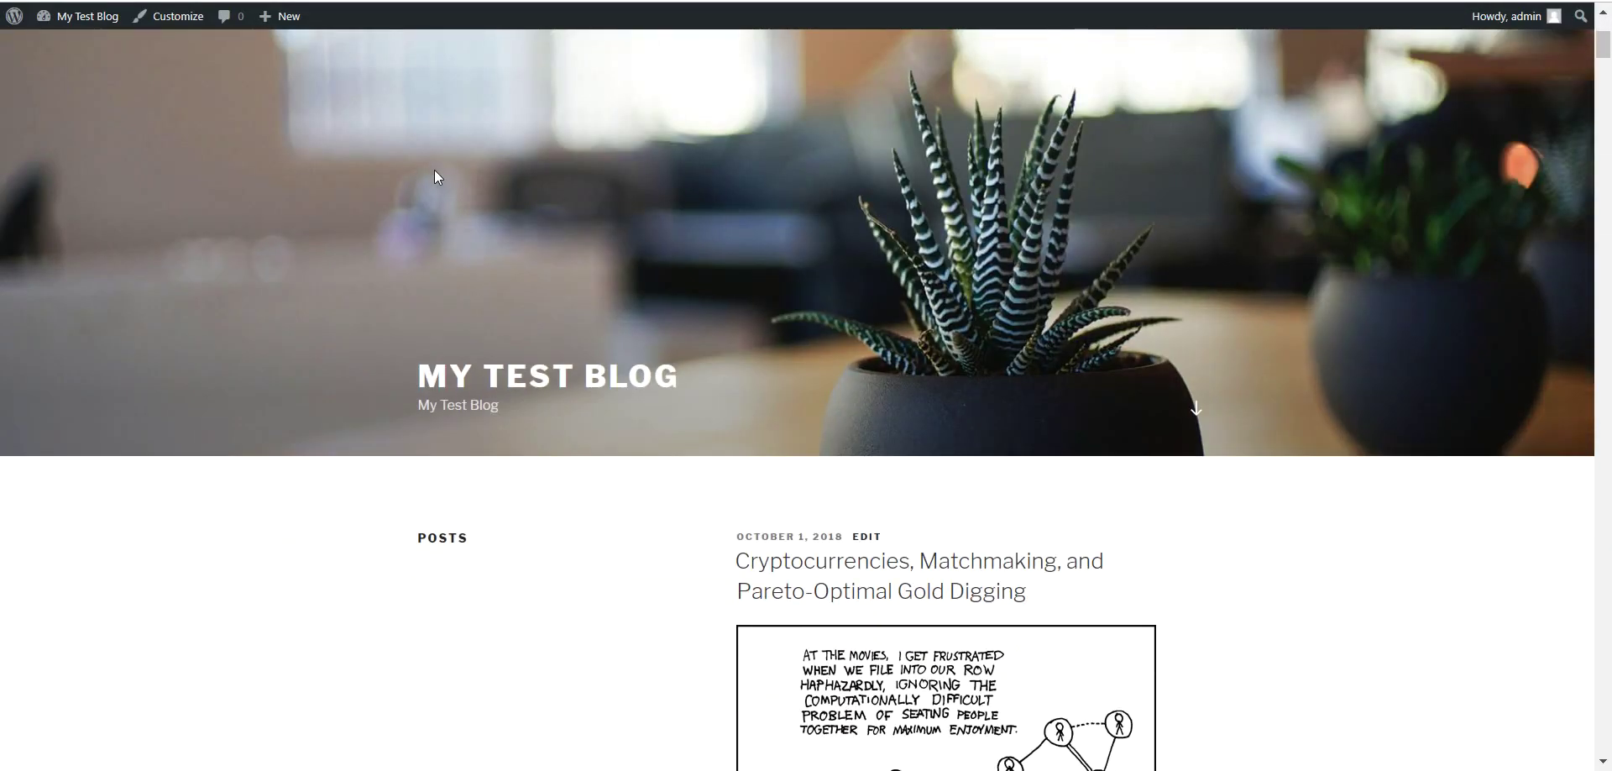
scroll(435, 171, down, 1)
scroll(436, 176, down, 2)
scroll(436, 177, down, 4)
scroll(435, 176, down, 6)
scroll(436, 176, down, 6)
scroll(436, 176, down, 4)
scroll(436, 176, down, 4)
scroll(436, 177, down, 4)
scroll(436, 176, down, 4)
scroll(435, 177, down, 4)
scroll(436, 176, down, 4)
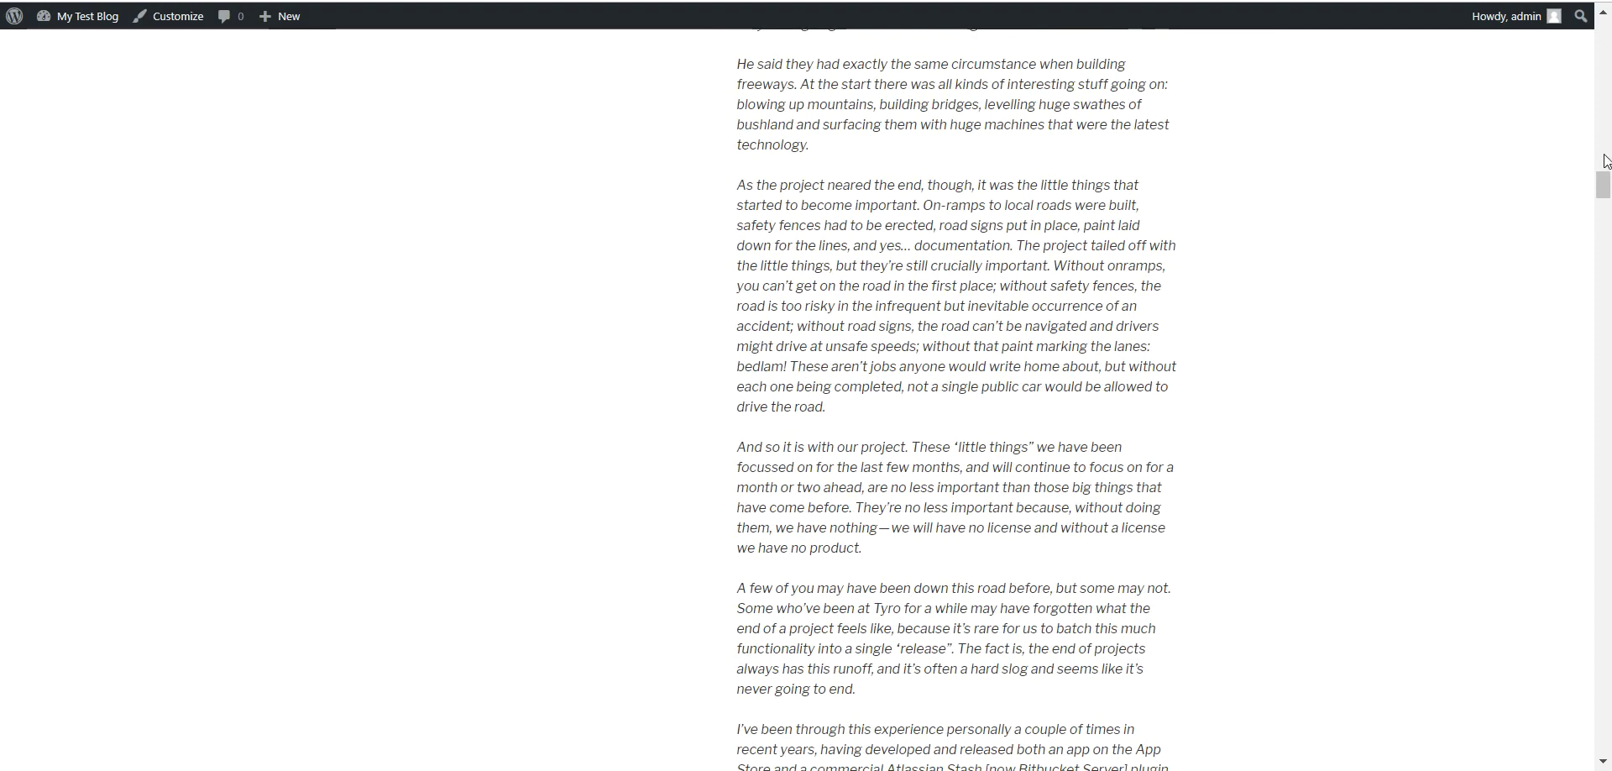
mouse_move(1603, 172)
mouse_down()
mouse_move(1602, 271)
mouse_move(1604, 56)
mouse_up()
Step: Read the Cryptocurrencies post, then return to the home listing
click(908, 216)
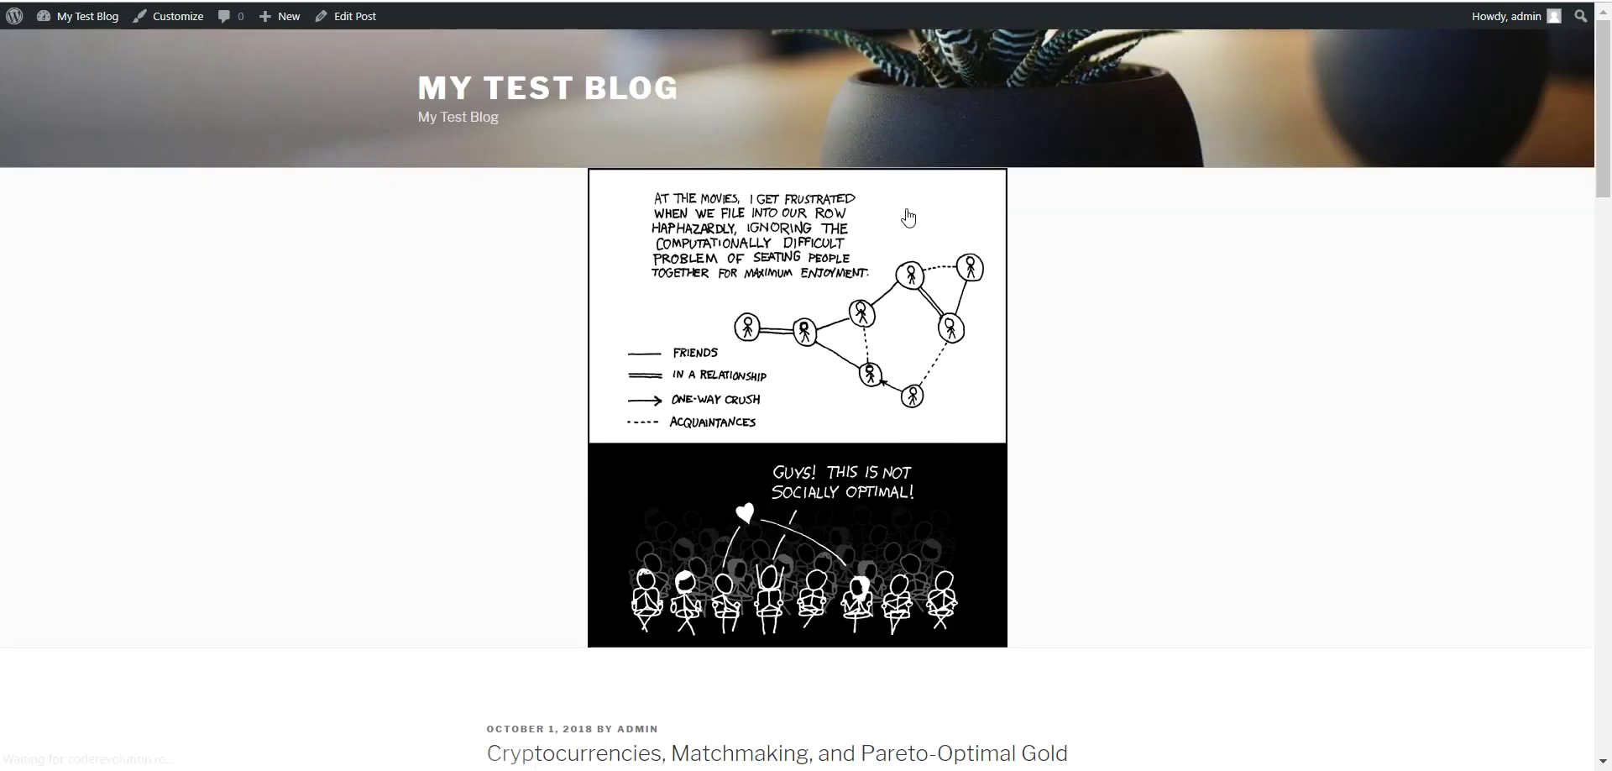
scroll(705, 407, down, 3)
scroll(636, 356, down, 3)
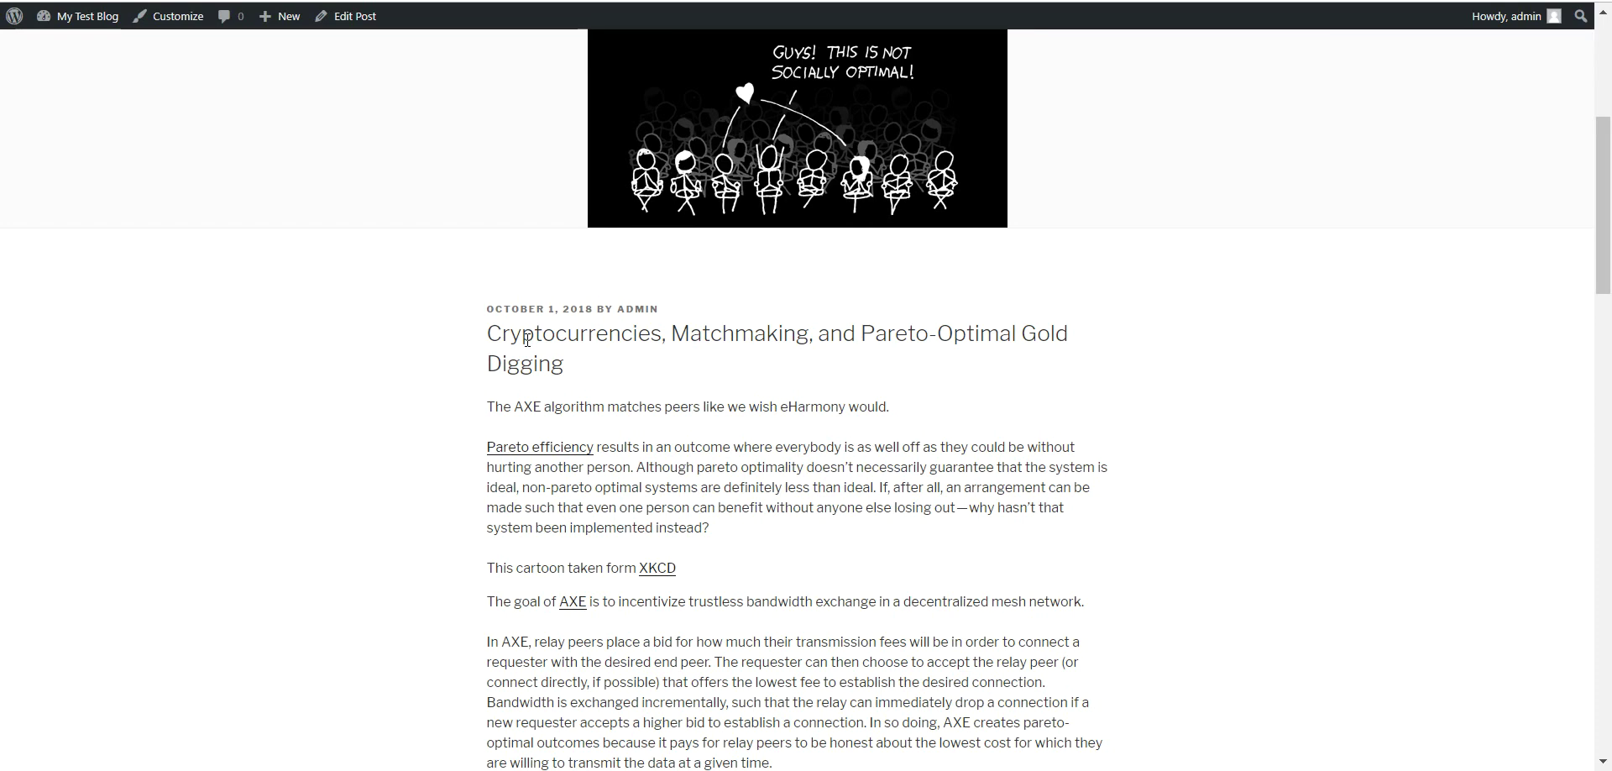
scroll(527, 339, down, 3)
scroll(526, 342, down, 4)
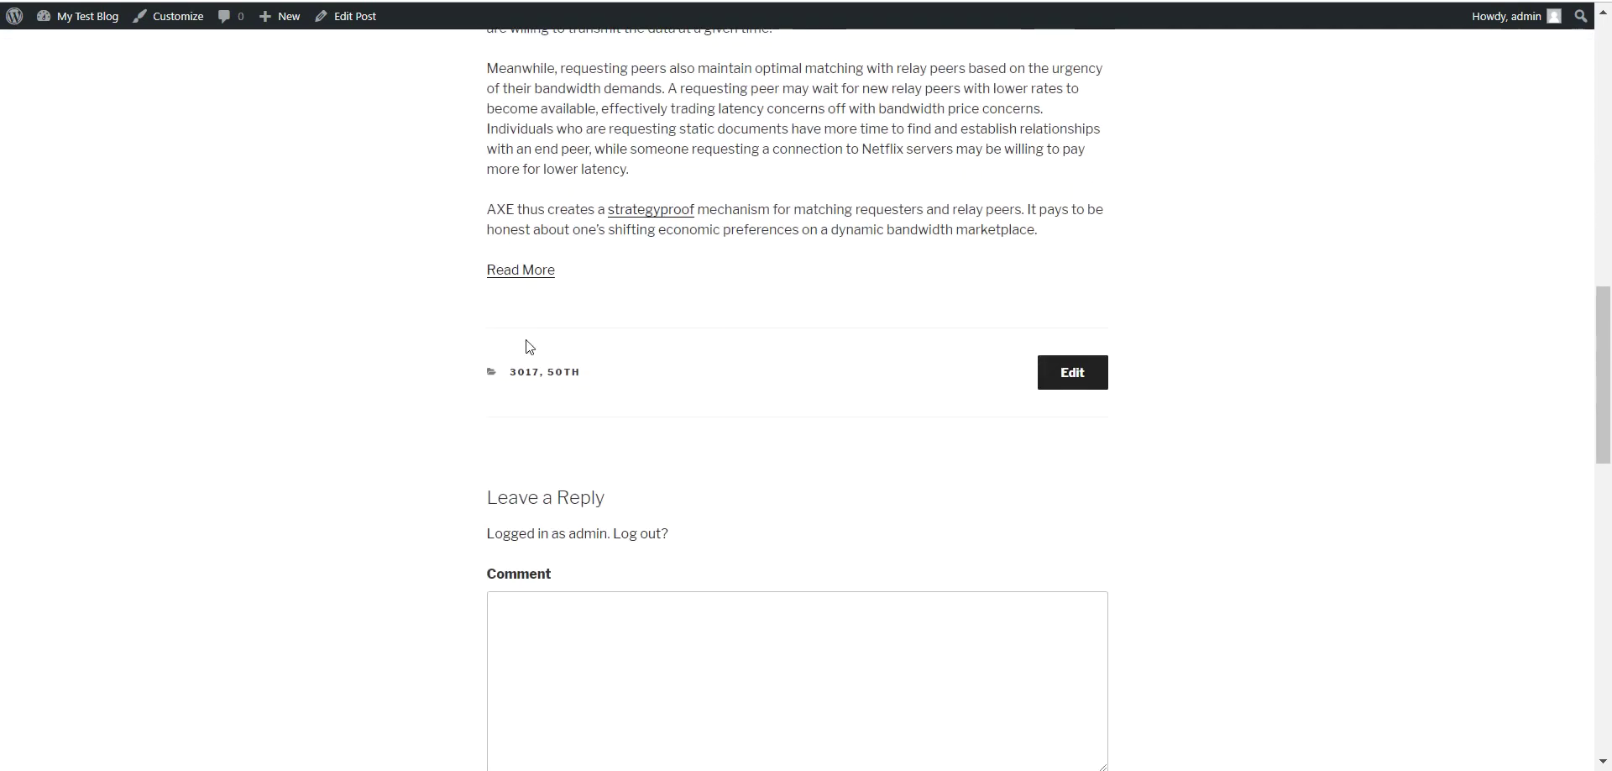
scroll(526, 345, up, 6)
key(alt+Left)
Step: Read the 'This work kinda sucks right now' post, then return to the home listing
scroll(356, 295, down, 5)
scroll(360, 306, down, 7)
scroll(587, 268, down, 5)
click(781, 215)
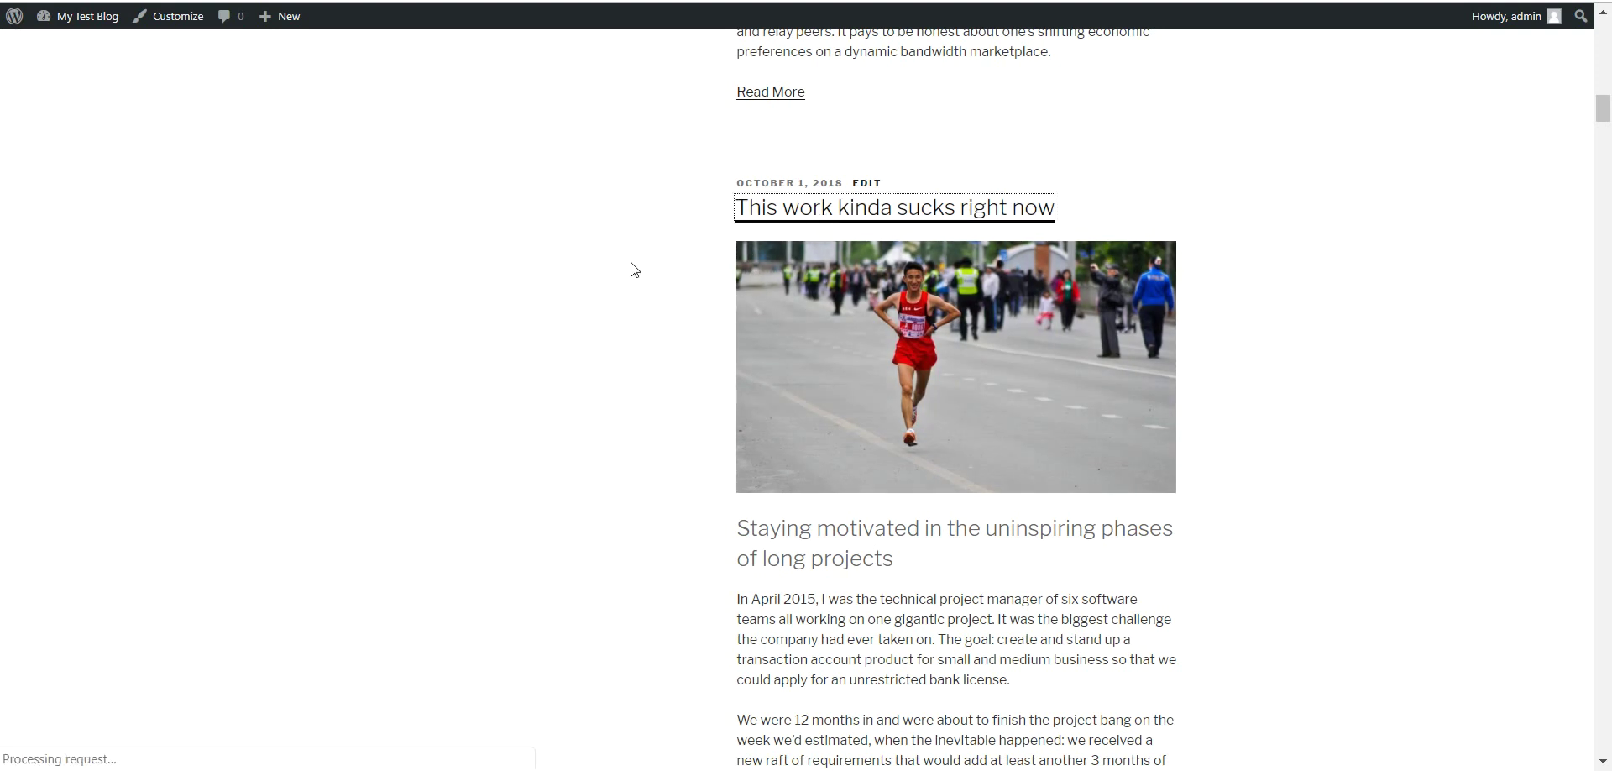
scroll(593, 286, down, 2)
scroll(595, 319, up, 6)
scroll(597, 340, down, 6)
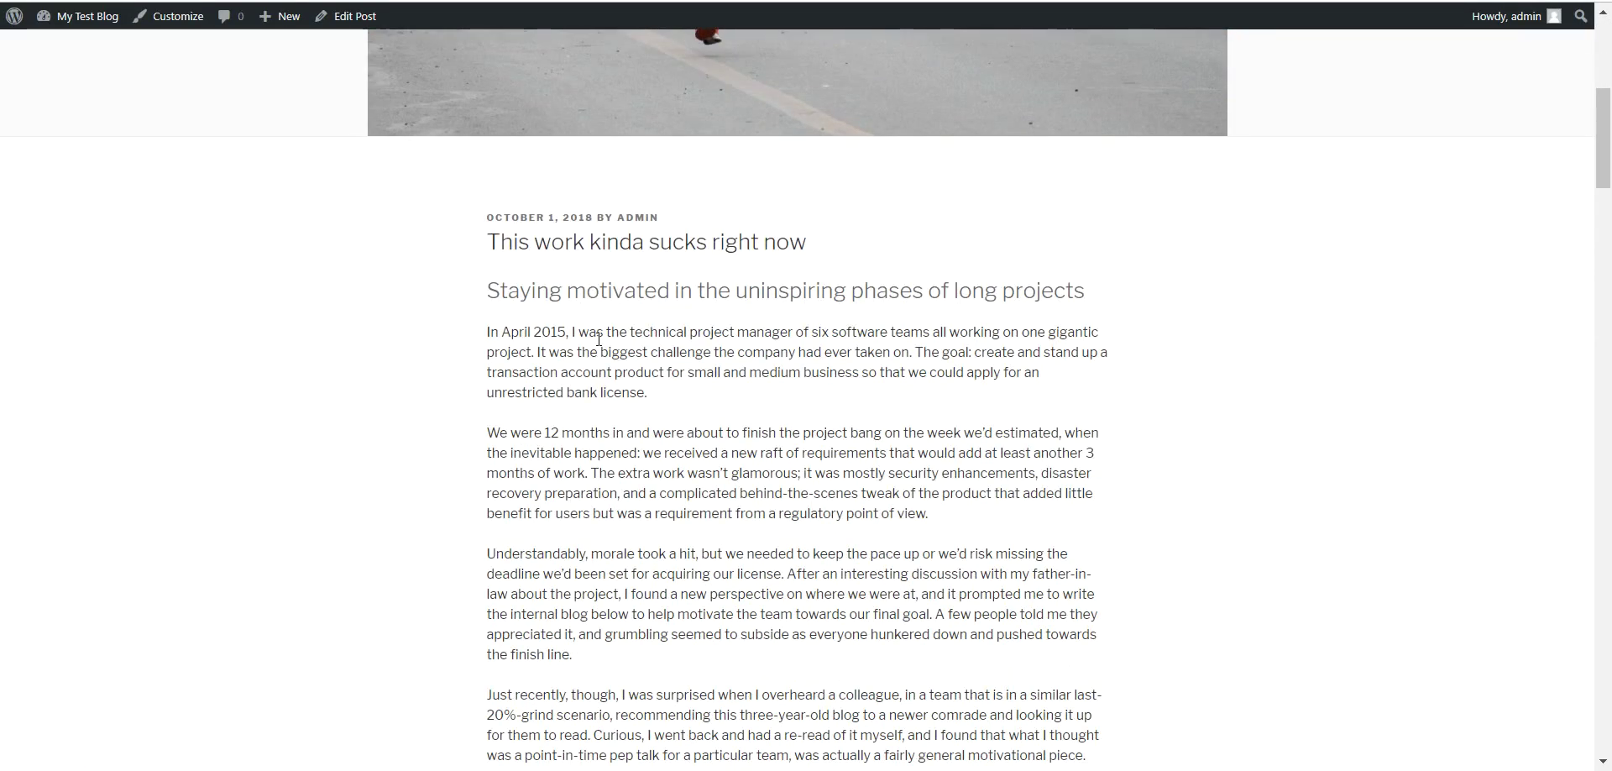
scroll(599, 338, down, 6)
scroll(599, 338, down, 8)
scroll(599, 338, down, 2)
scroll(598, 339, down, 6)
scroll(599, 338, down, 8)
scroll(598, 339, down, 5)
scroll(596, 345, up, 7)
scroll(596, 345, up, 7)
scroll(597, 345, up, 7)
key(alt+Left)
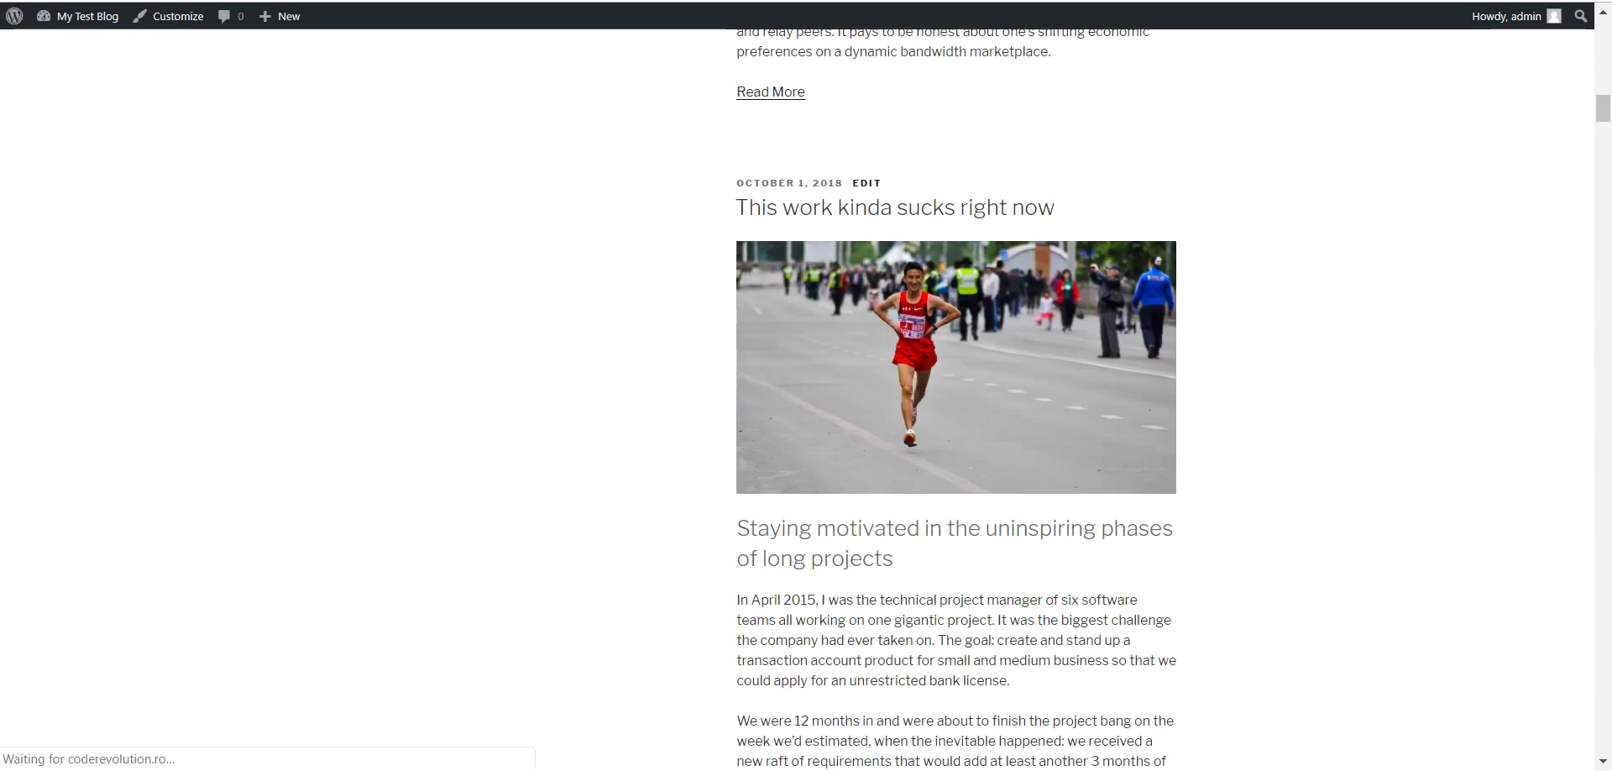
Step: Back on the rules table, view the English rule's advanced settings and close them unchanged
key(alt+Left)
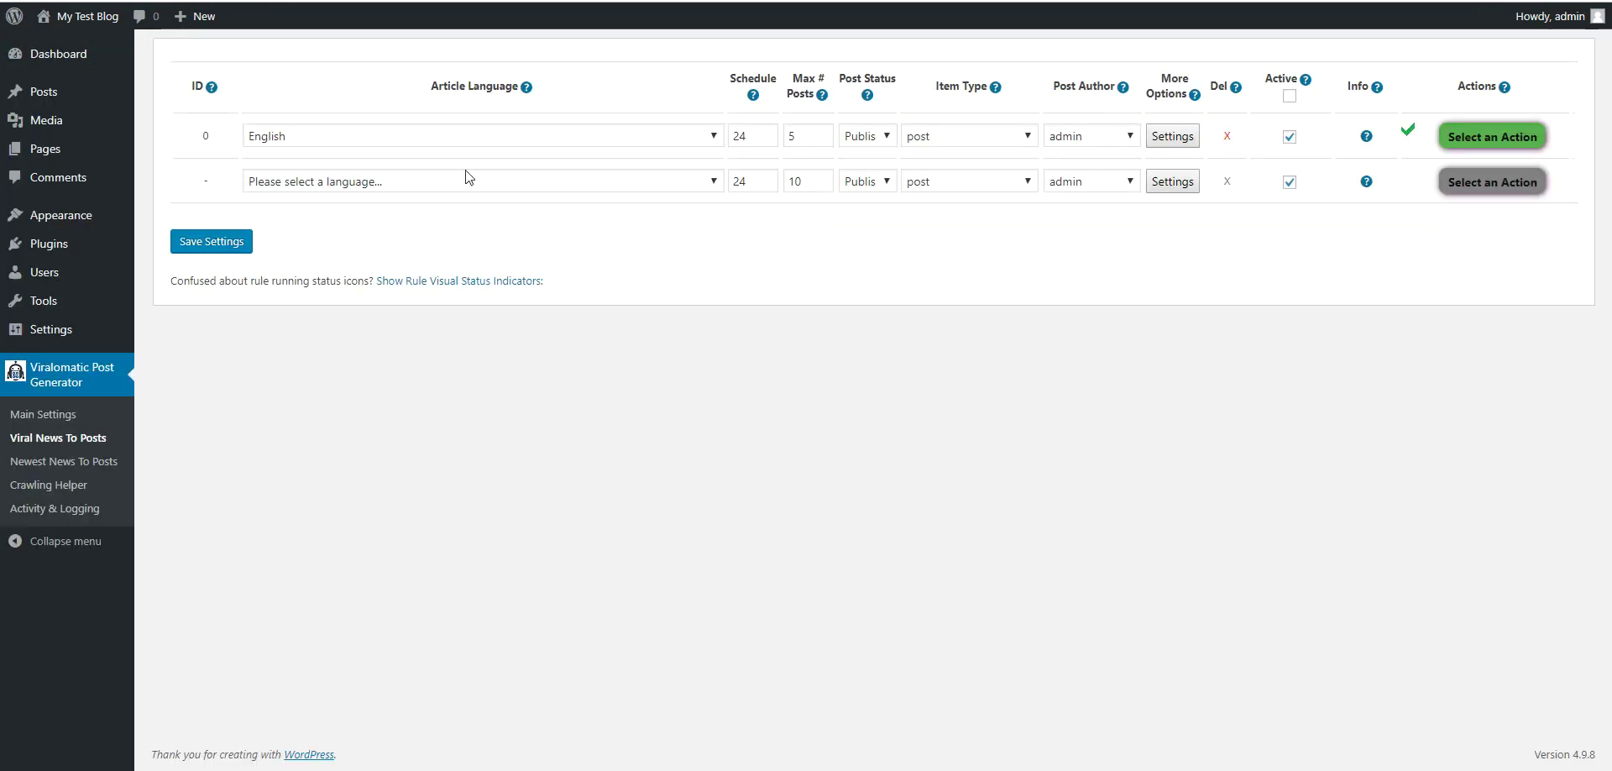
click(1165, 136)
scroll(831, 281, down, 5)
scroll(831, 281, down, 3)
click(1458, 177)
Step: Permanently delete all the English rule's posts, then delete the rule itself
click(1466, 136)
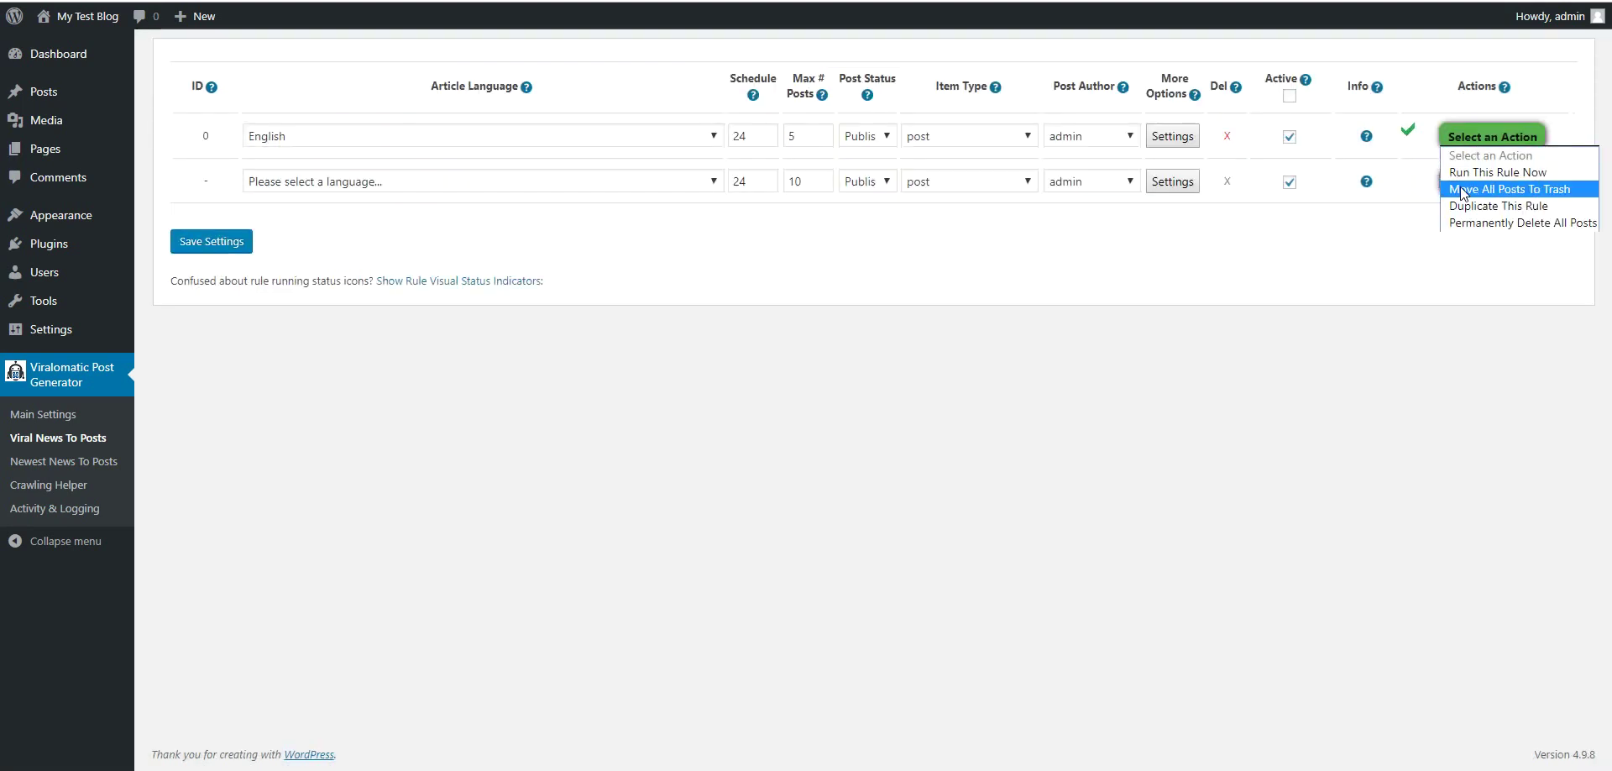
click(1452, 228)
key(Return)
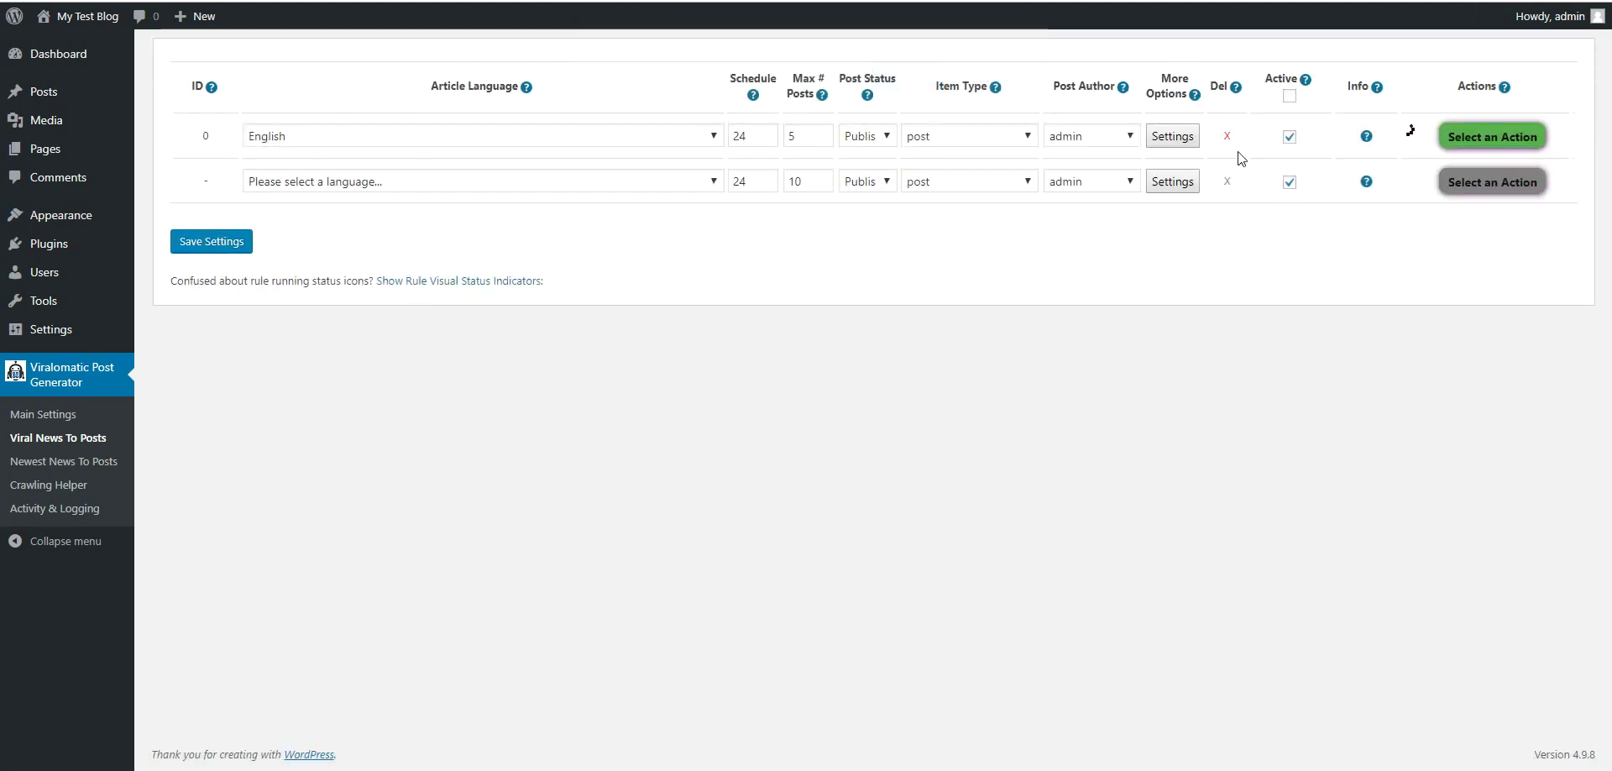
click(1226, 137)
key(Return)
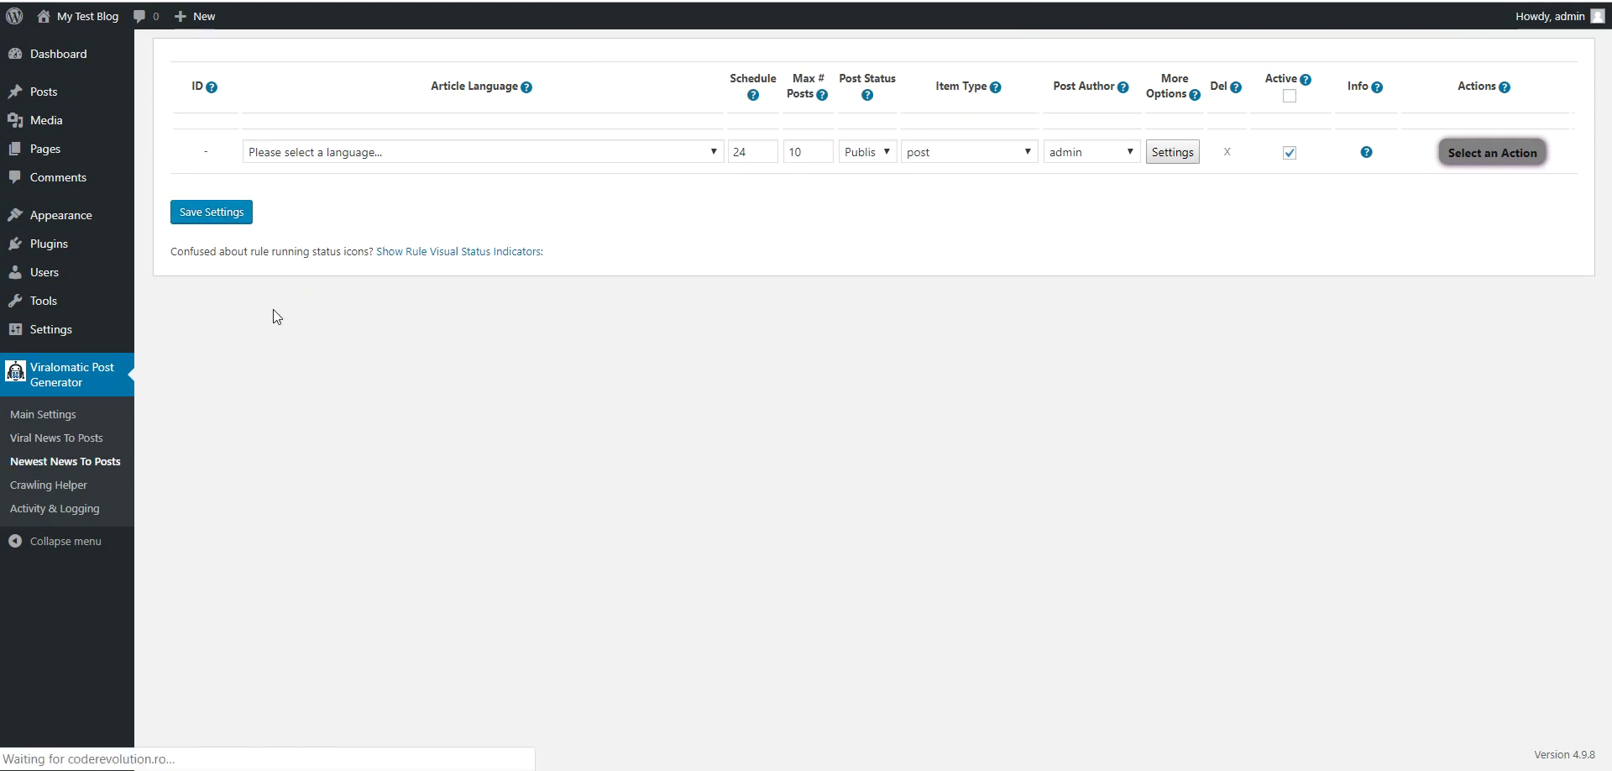
Step: Give the new Newest News rule English language and Max # Posts 5, then open its advanced settings
click(332, 156)
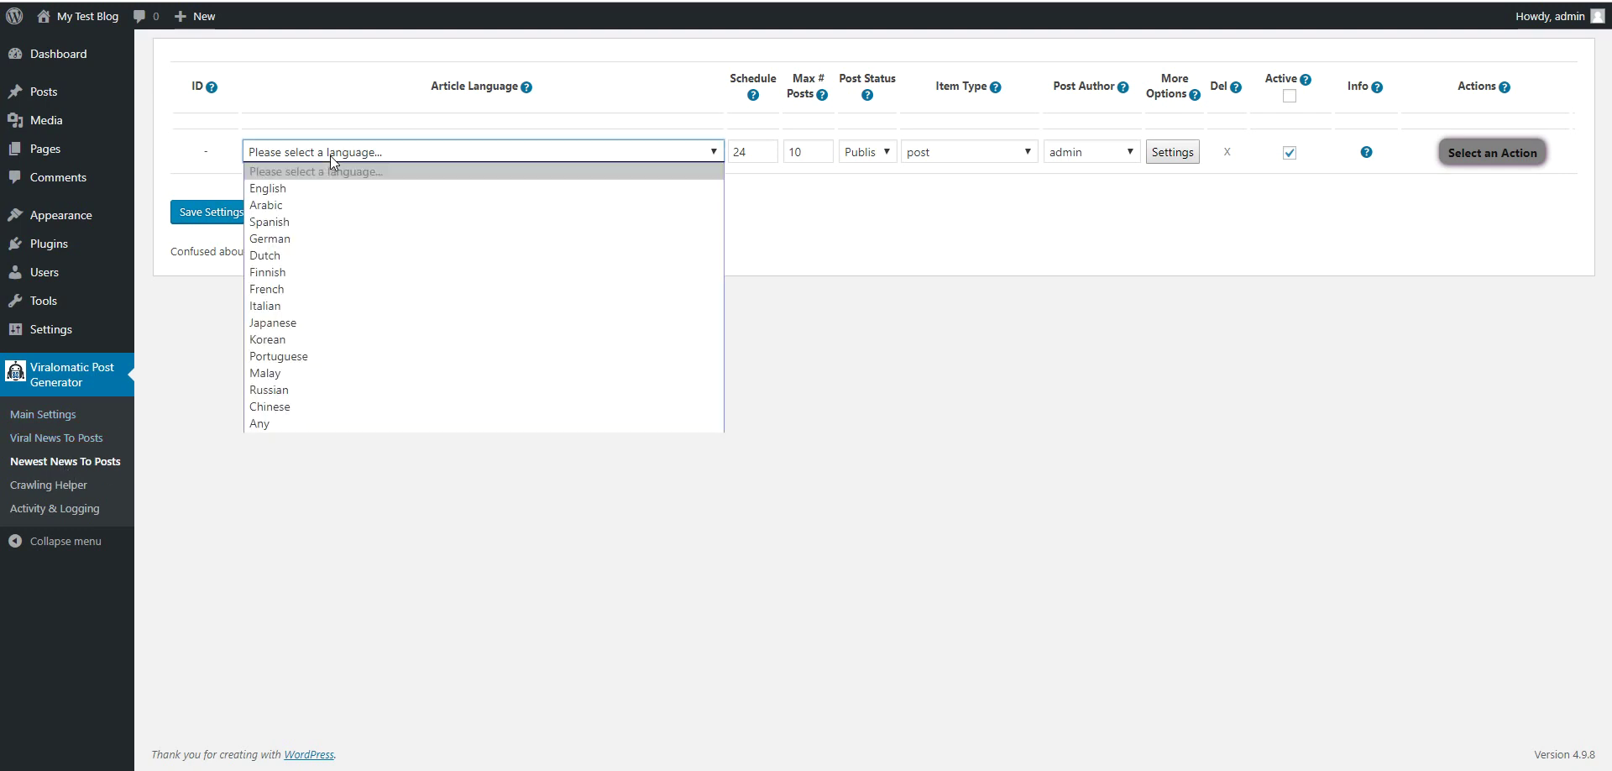
click(304, 194)
double_click(806, 153)
double_click(802, 152)
text(5)
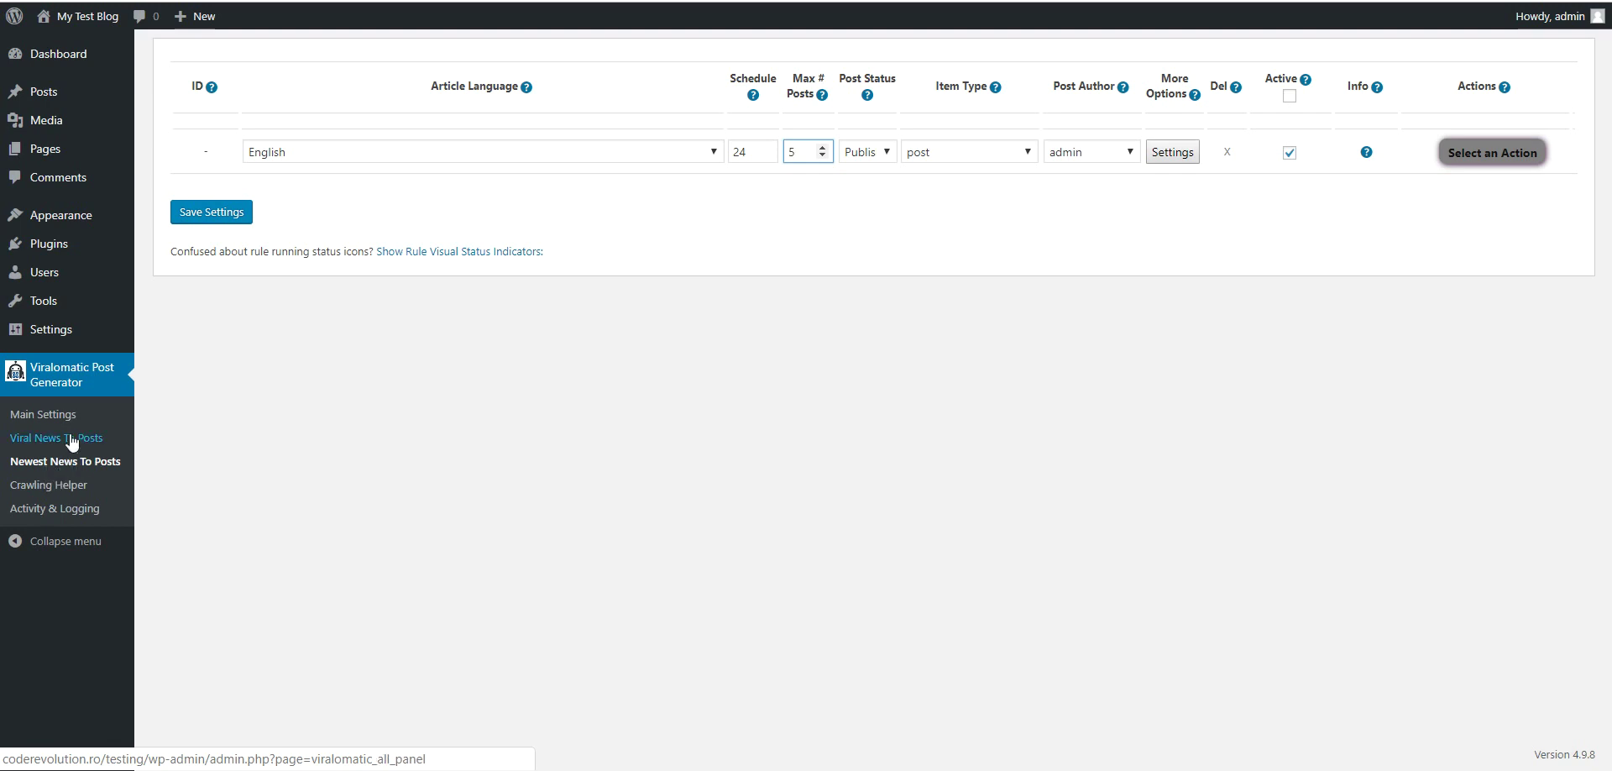
click(1173, 153)
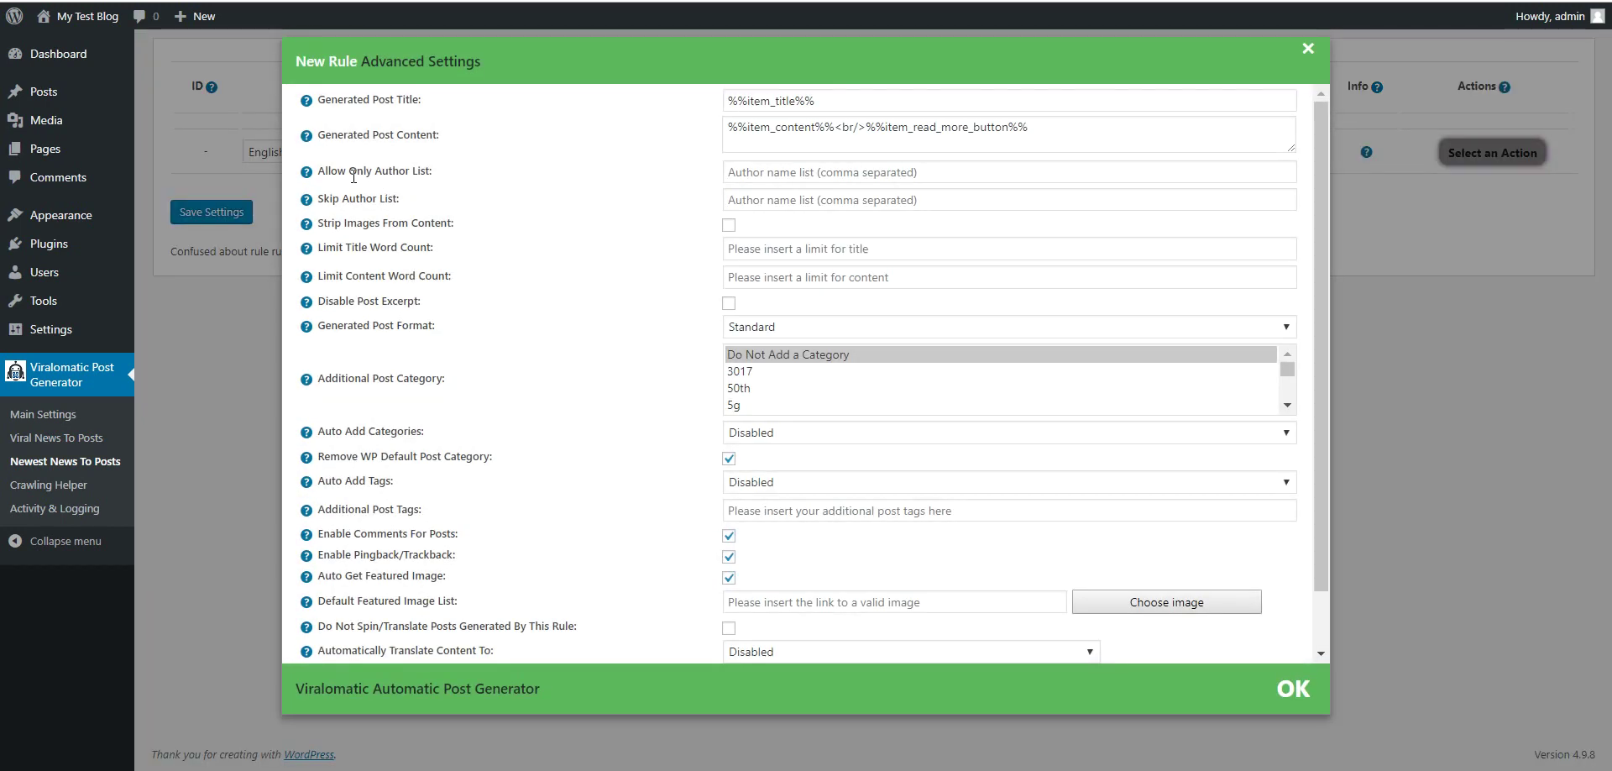
Step: Highlight the Allow Only Author List, Strip Images and Skip Author List options
drag(329, 170, 431, 173)
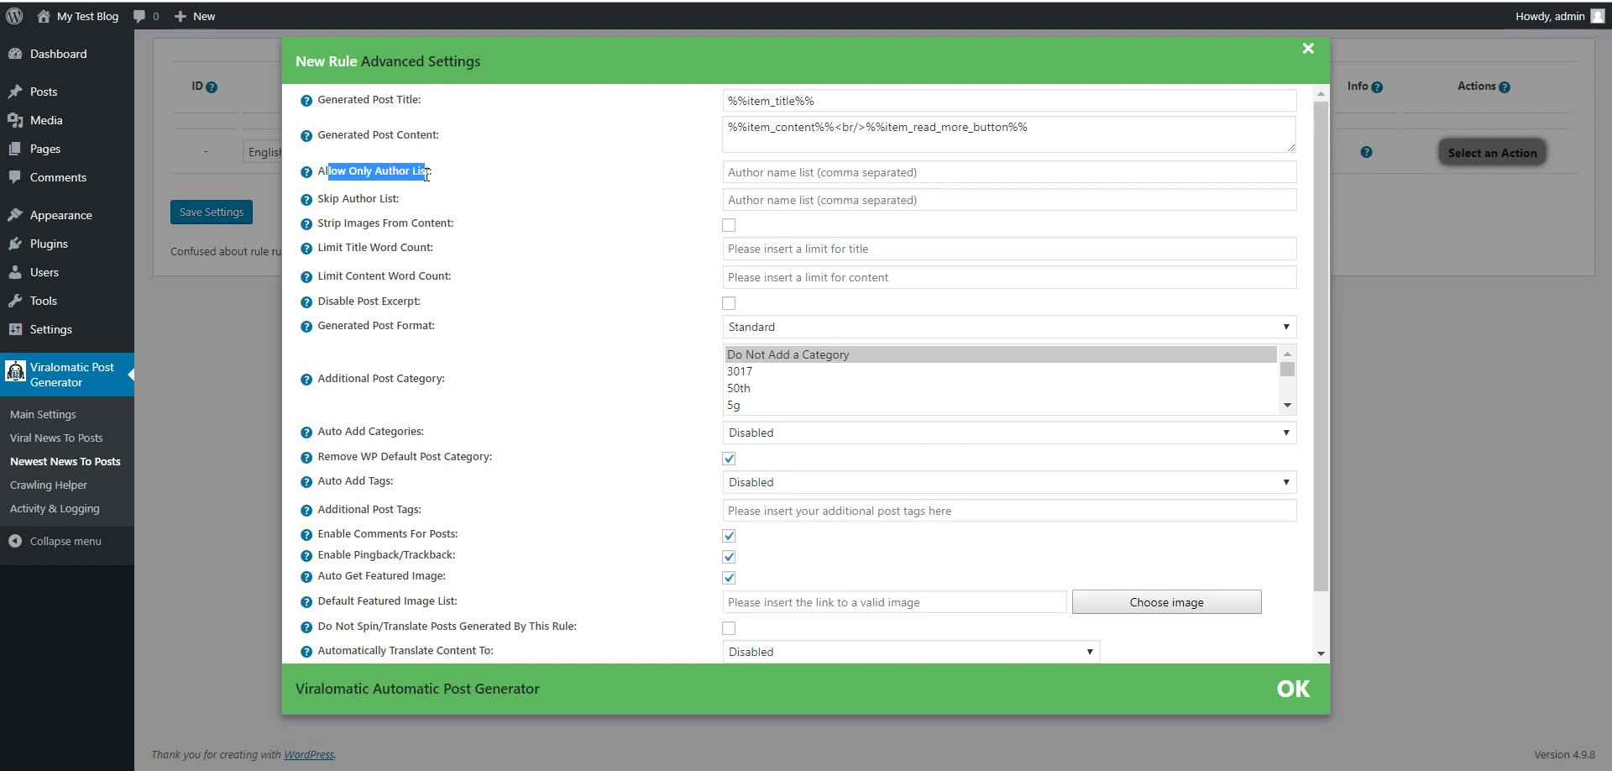
drag(330, 220, 391, 223)
click(362, 203)
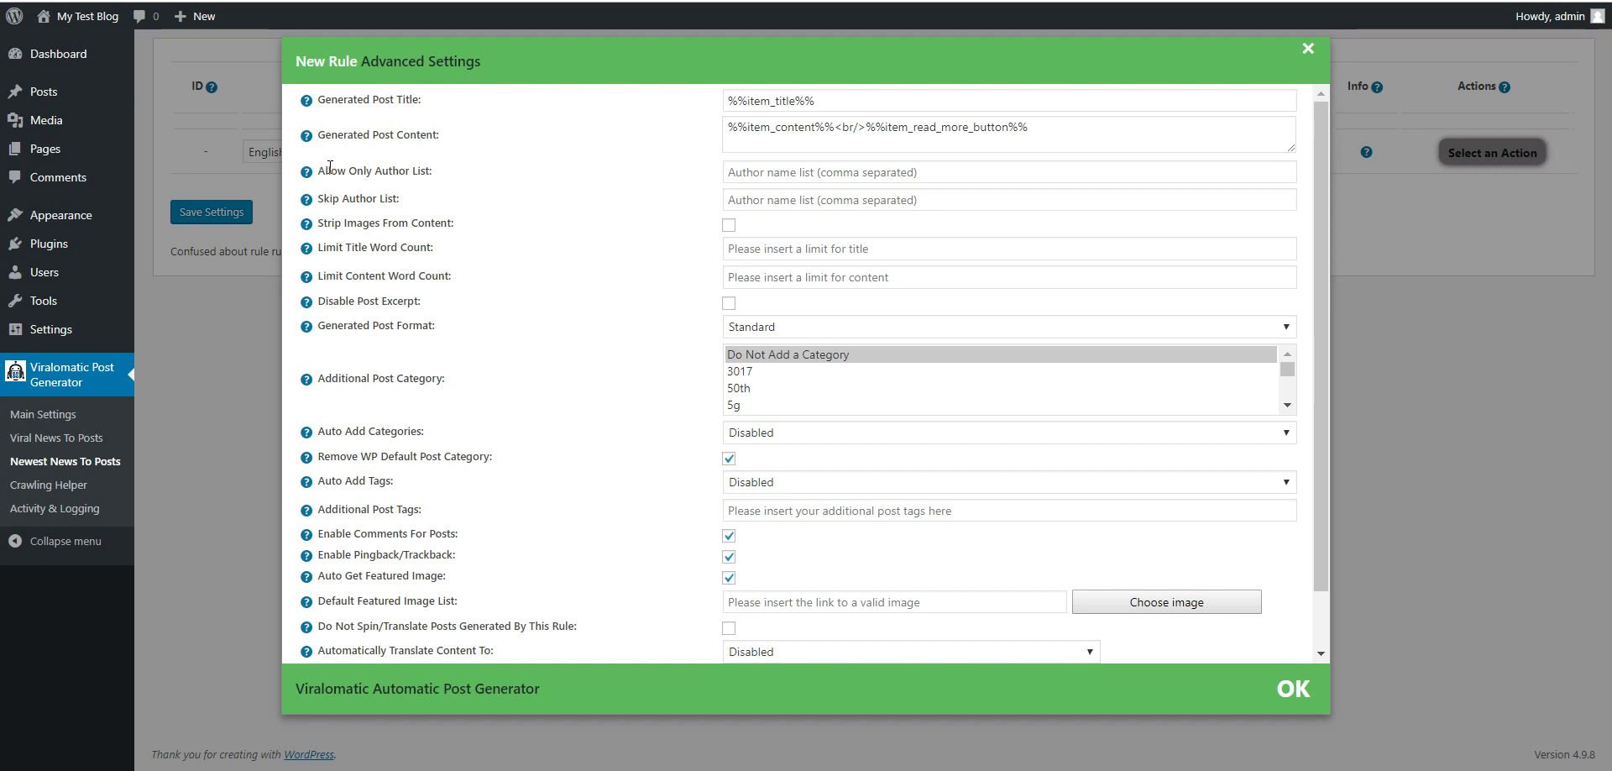
drag(328, 167, 424, 170)
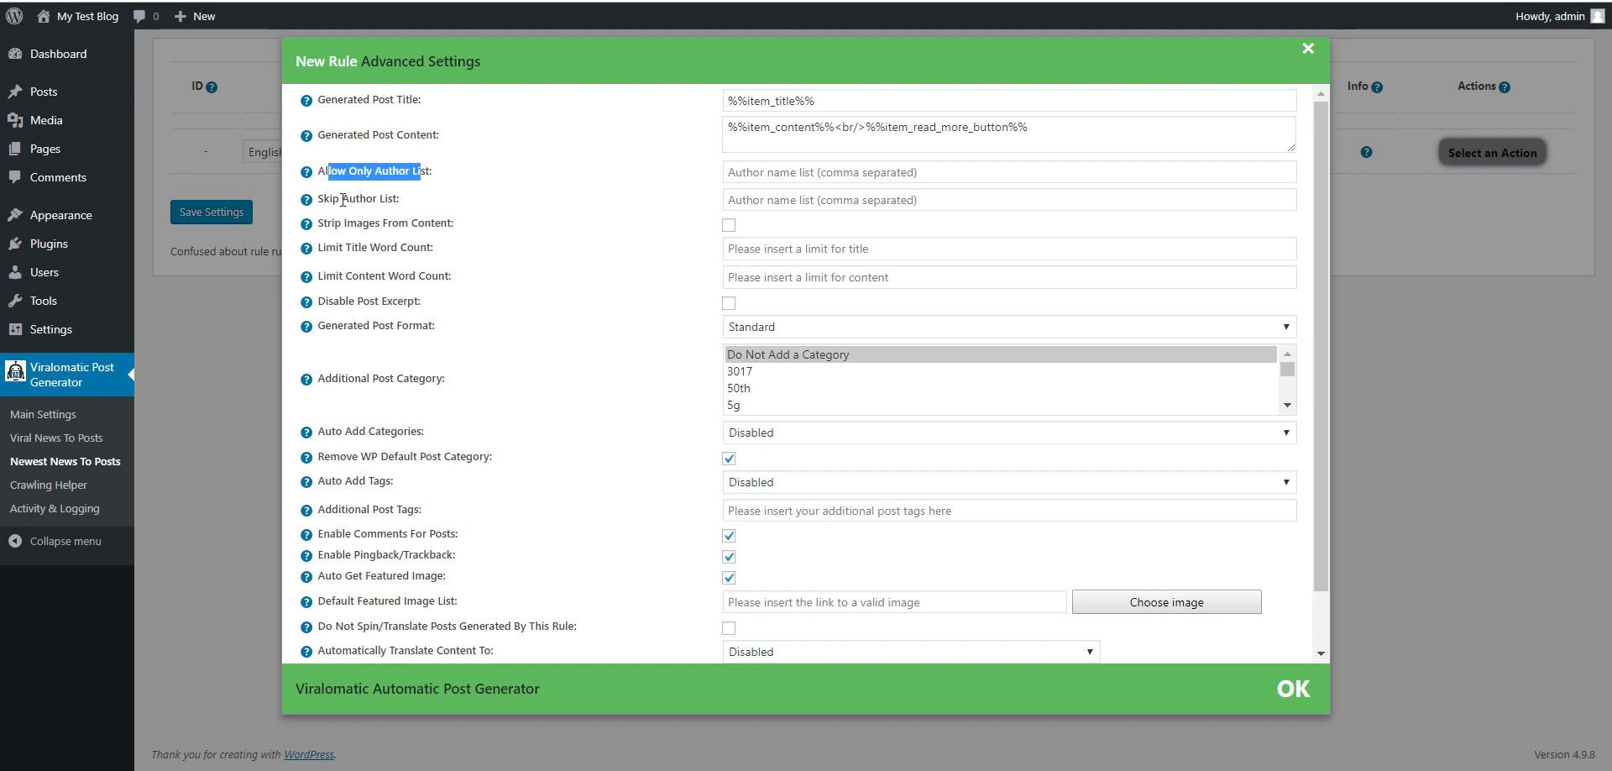
drag(333, 199, 394, 199)
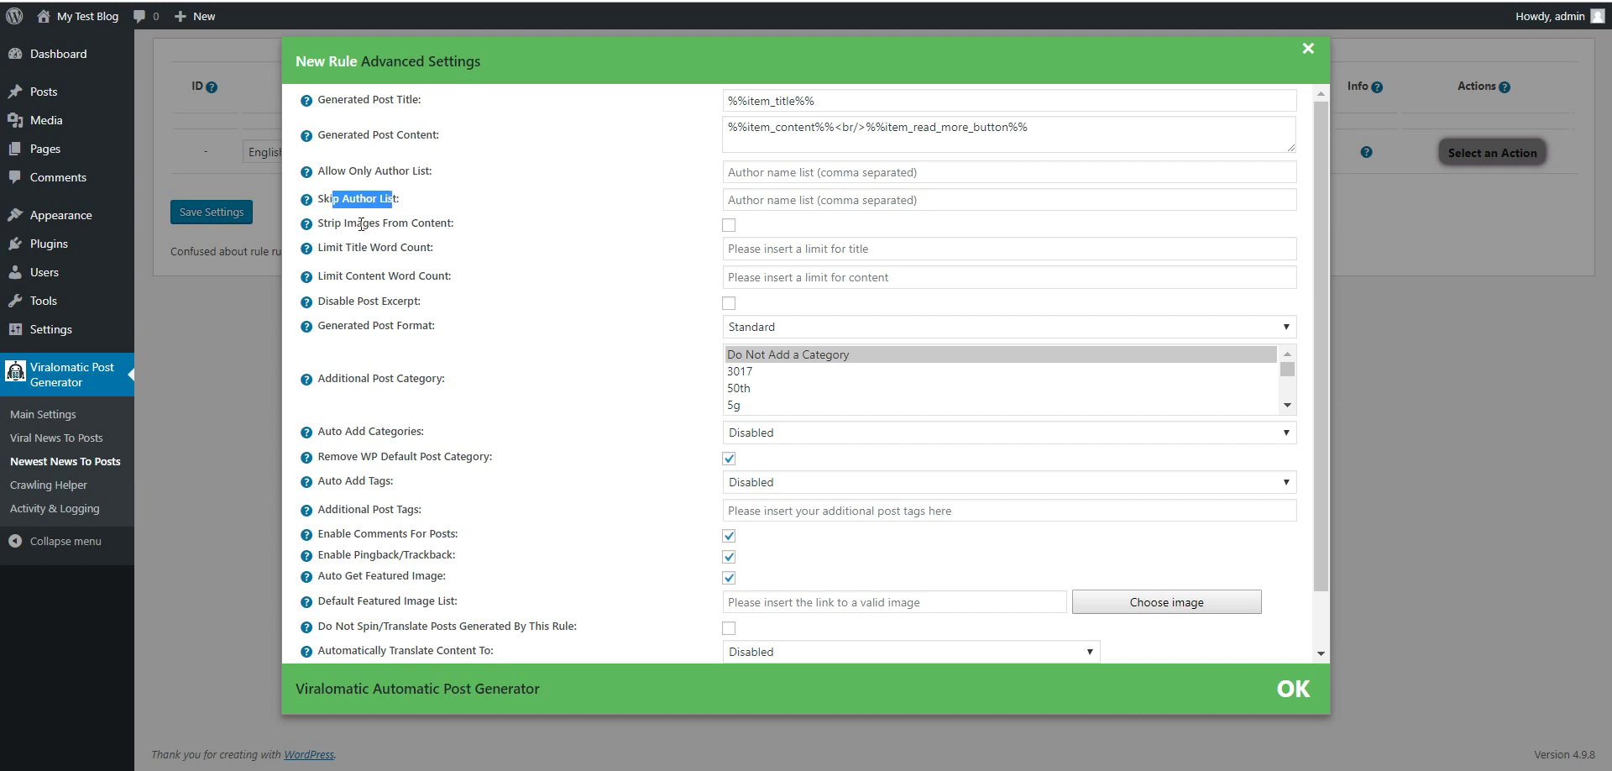
click(361, 223)
Step: Enable Try to Get Full Article Content and close the advanced settings
scroll(362, 369, down, 2)
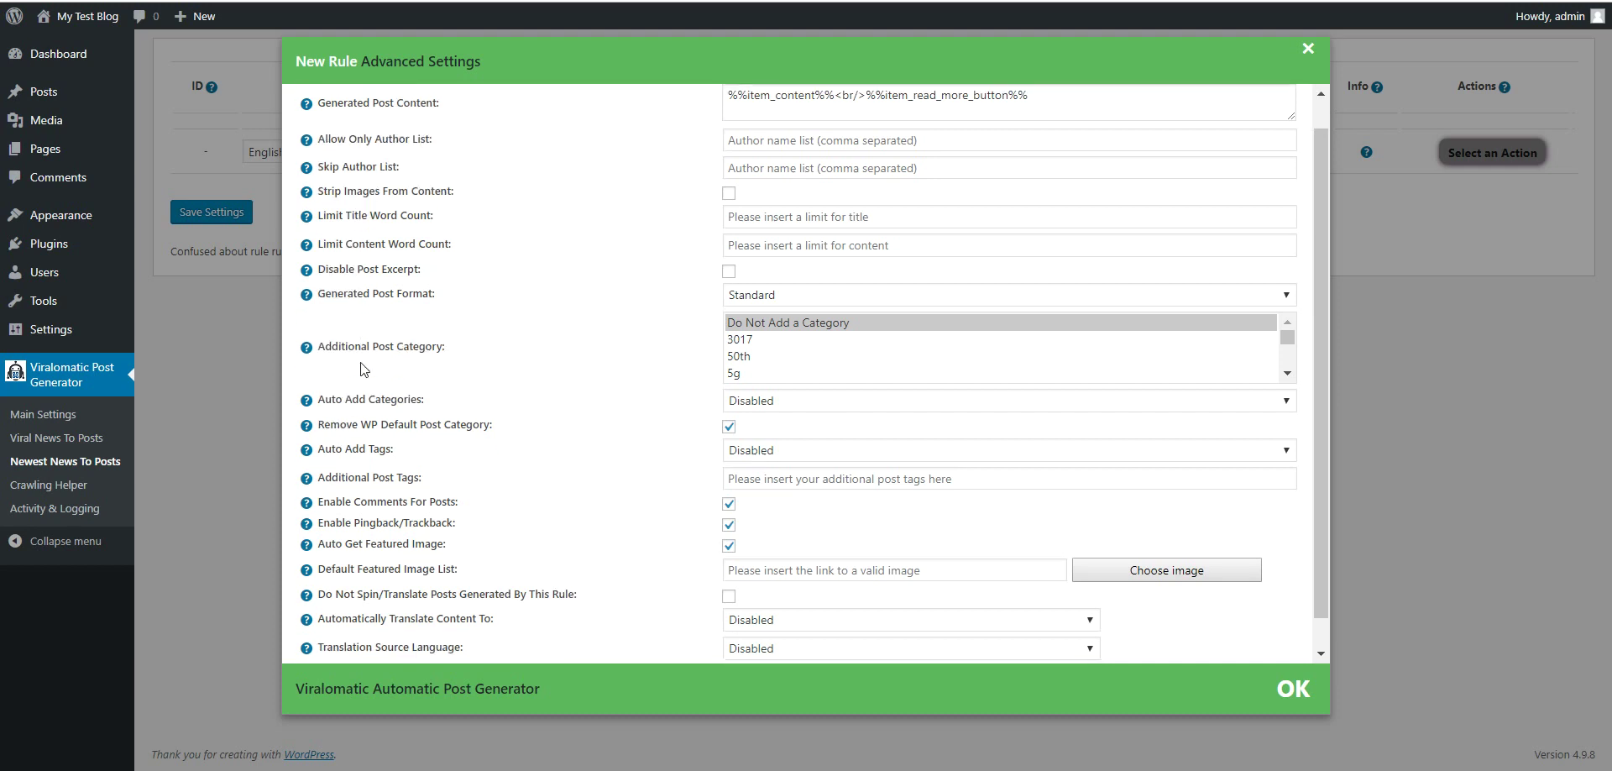
click(728, 641)
scroll(729, 640, down, 1)
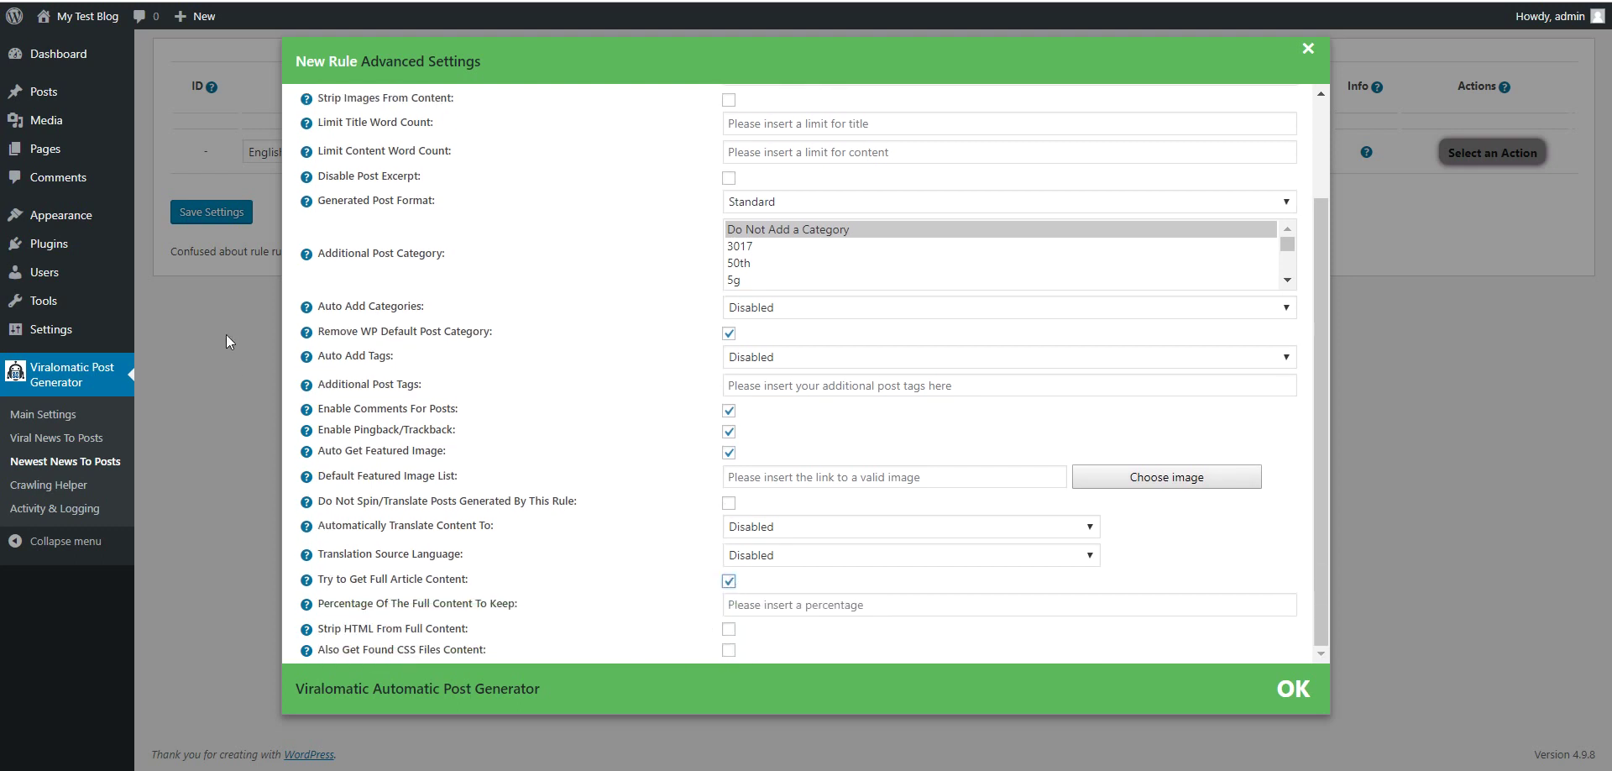
click(197, 237)
Step: Save the new English rule, run it immediately, and view the top of the blog front page
click(211, 213)
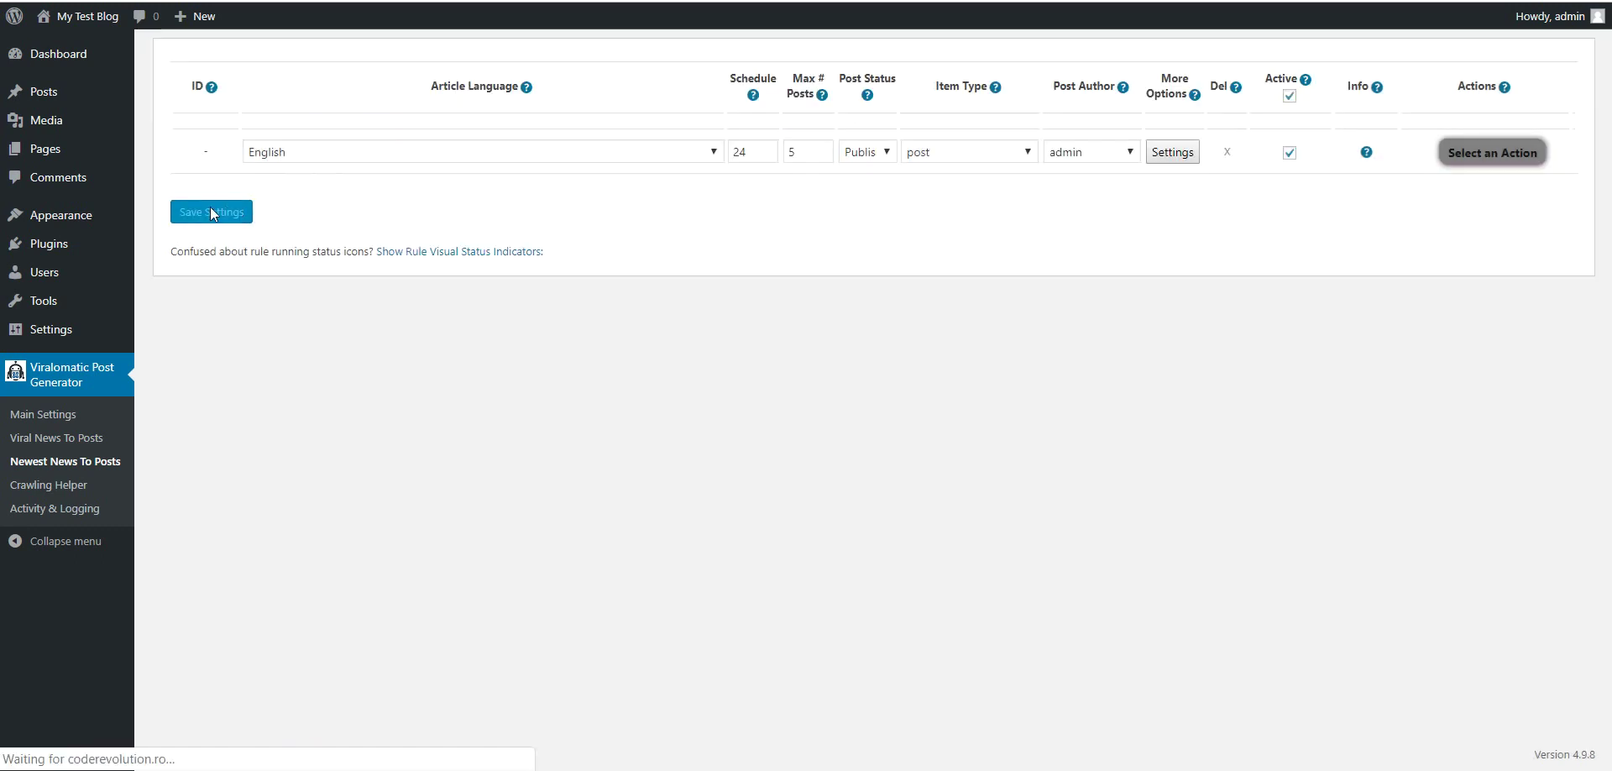
click(1469, 138)
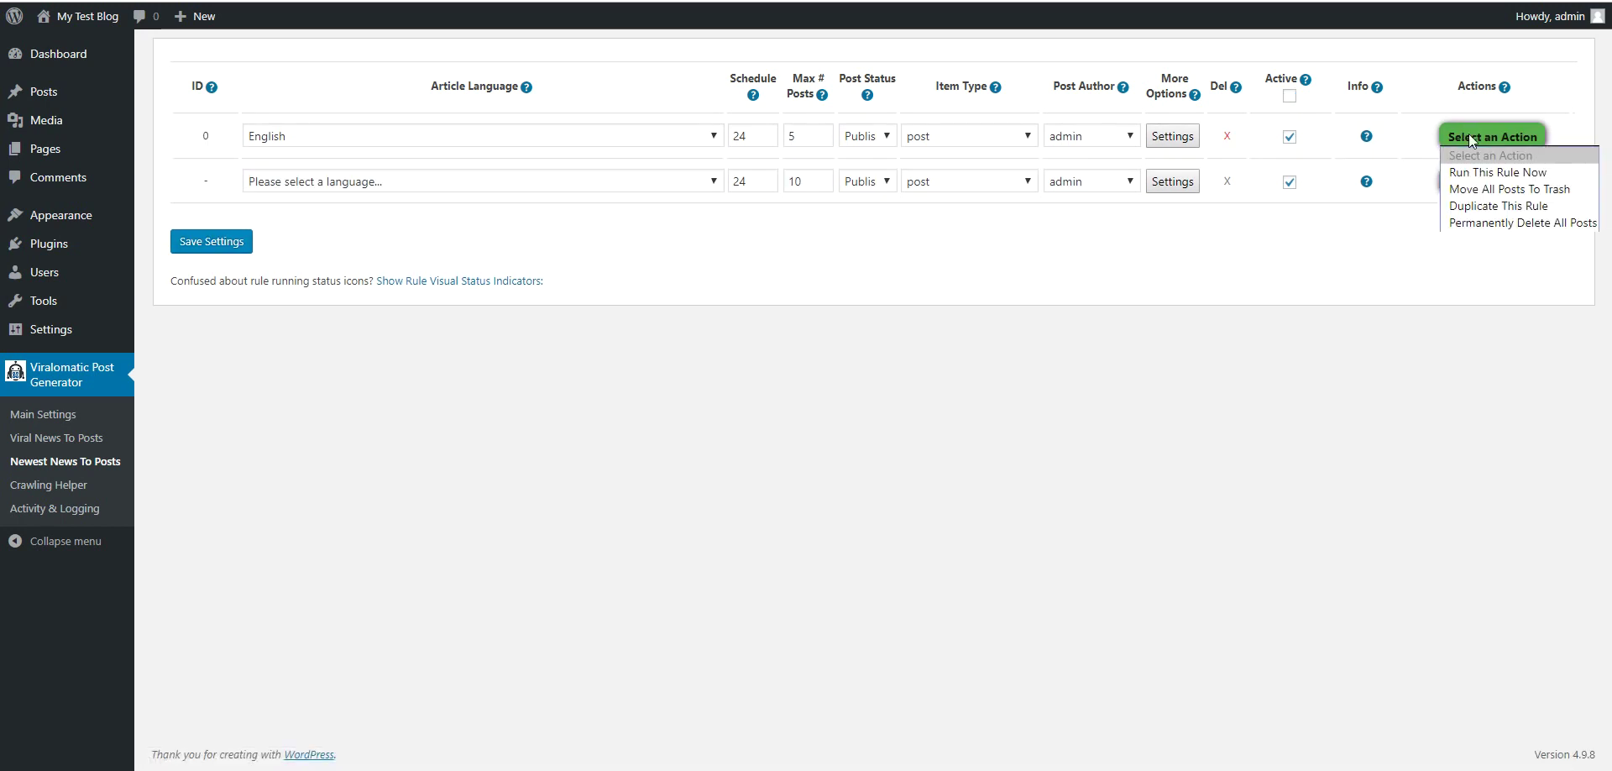
click(1464, 171)
click(923, 74)
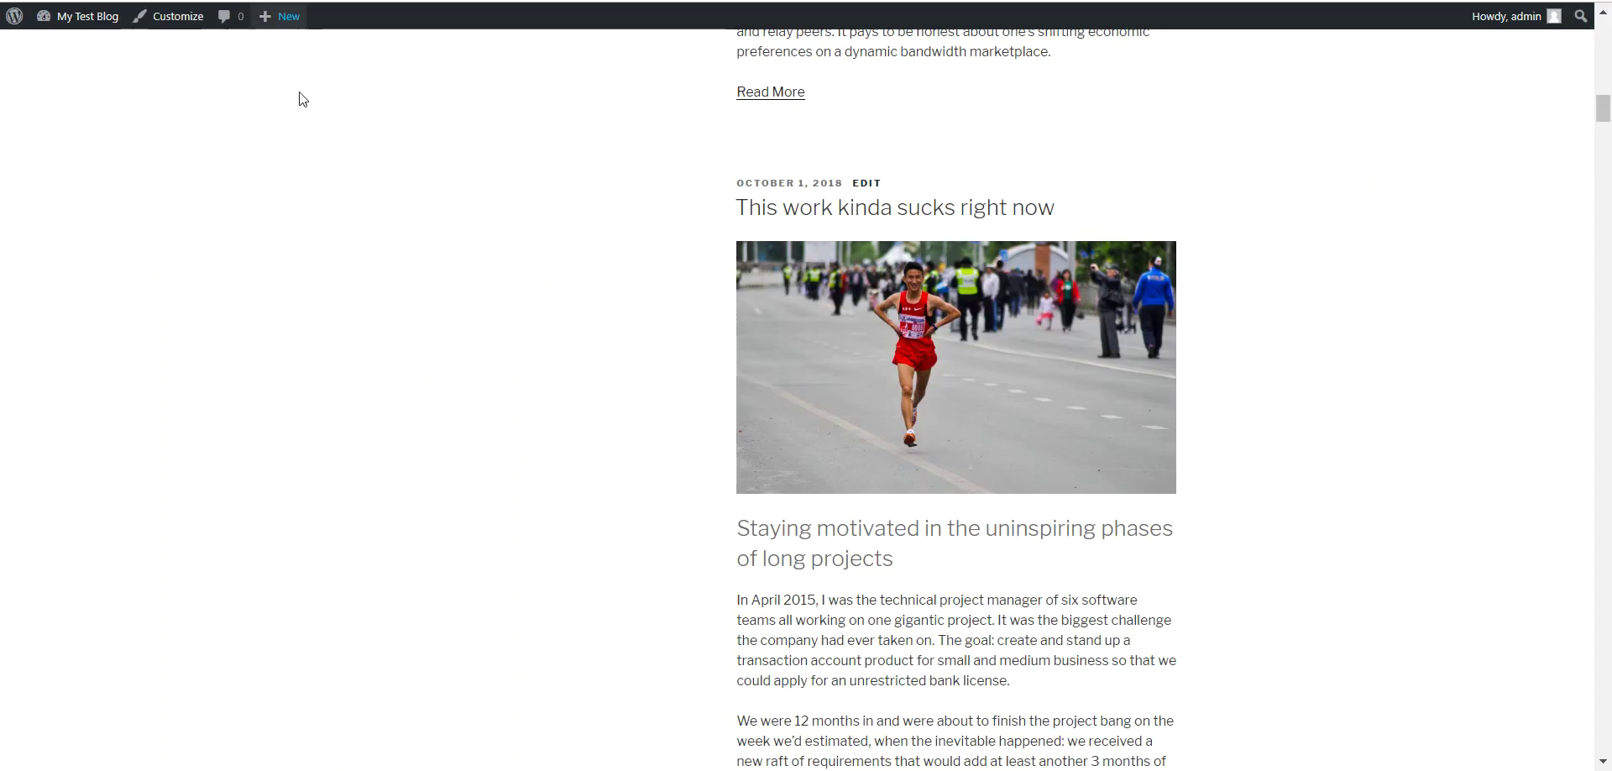
scroll(400, 443, up, 7)
scroll(400, 443, up, 10)
Step: Reload the blog home page and scroll to check the newly imported posts
click(592, 690)
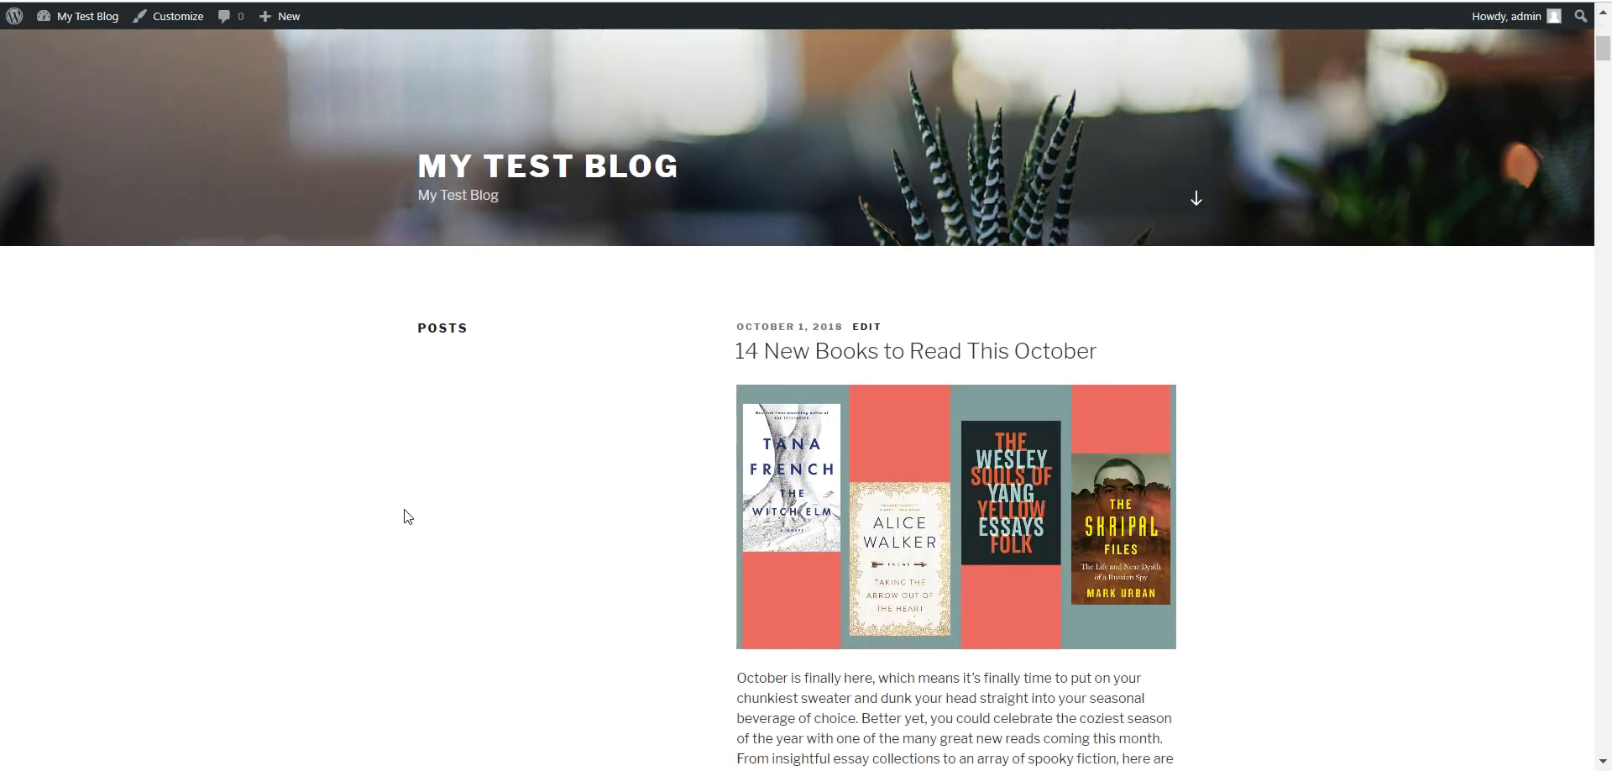
scroll(404, 516, down, 3)
scroll(404, 516, down, 8)
scroll(404, 516, down, 5)
scroll(403, 515, up, 6)
scroll(403, 515, up, 10)
scroll(652, 587, up, 6)
scroll(652, 587, down, 6)
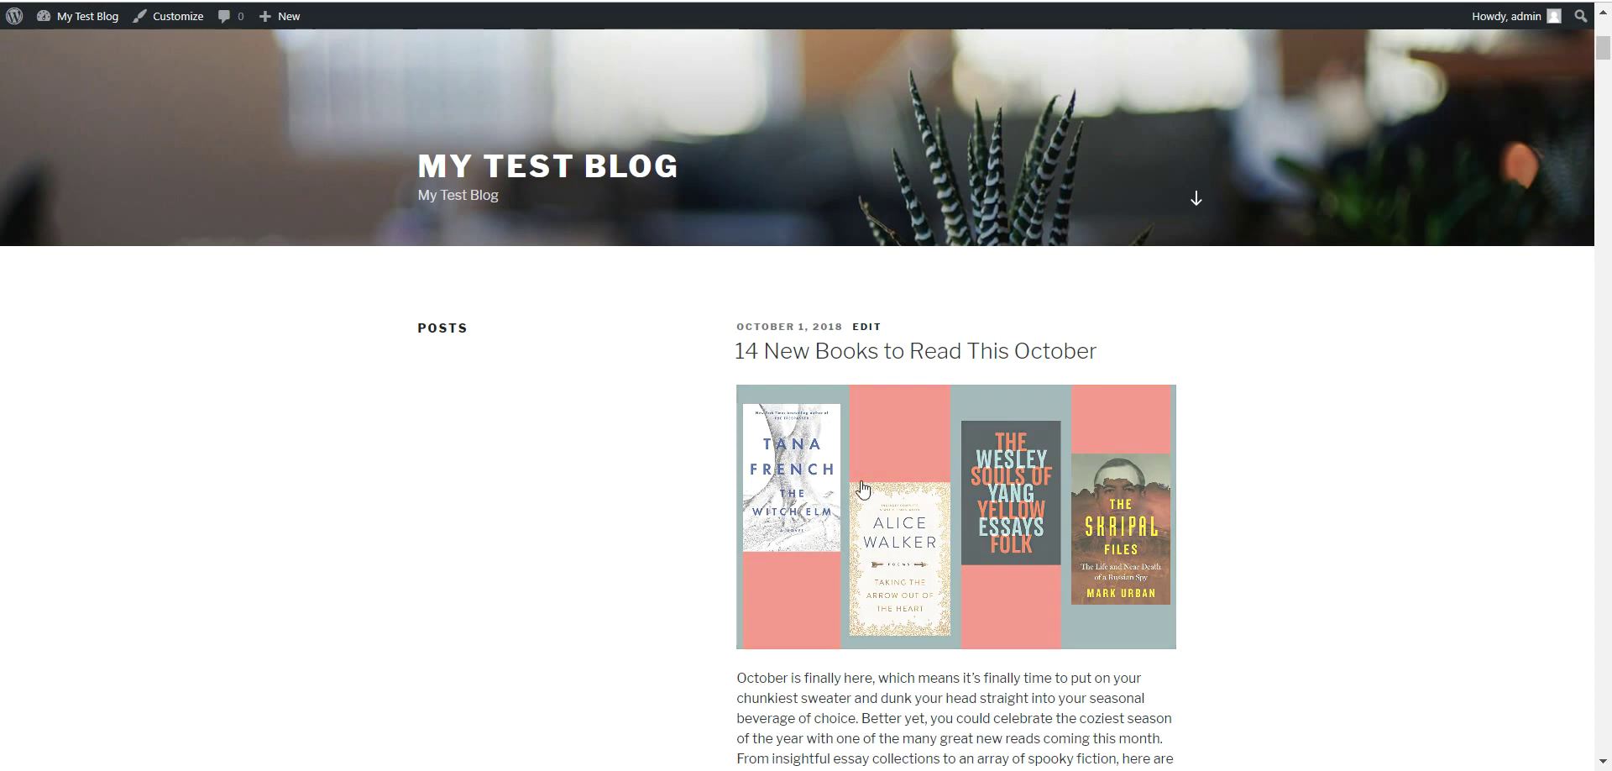
Step: Read the '14 New Books to Read This October' post, then return to the blog home page
click(857, 367)
scroll(869, 422, down, 1)
scroll(869, 422, down, 5)
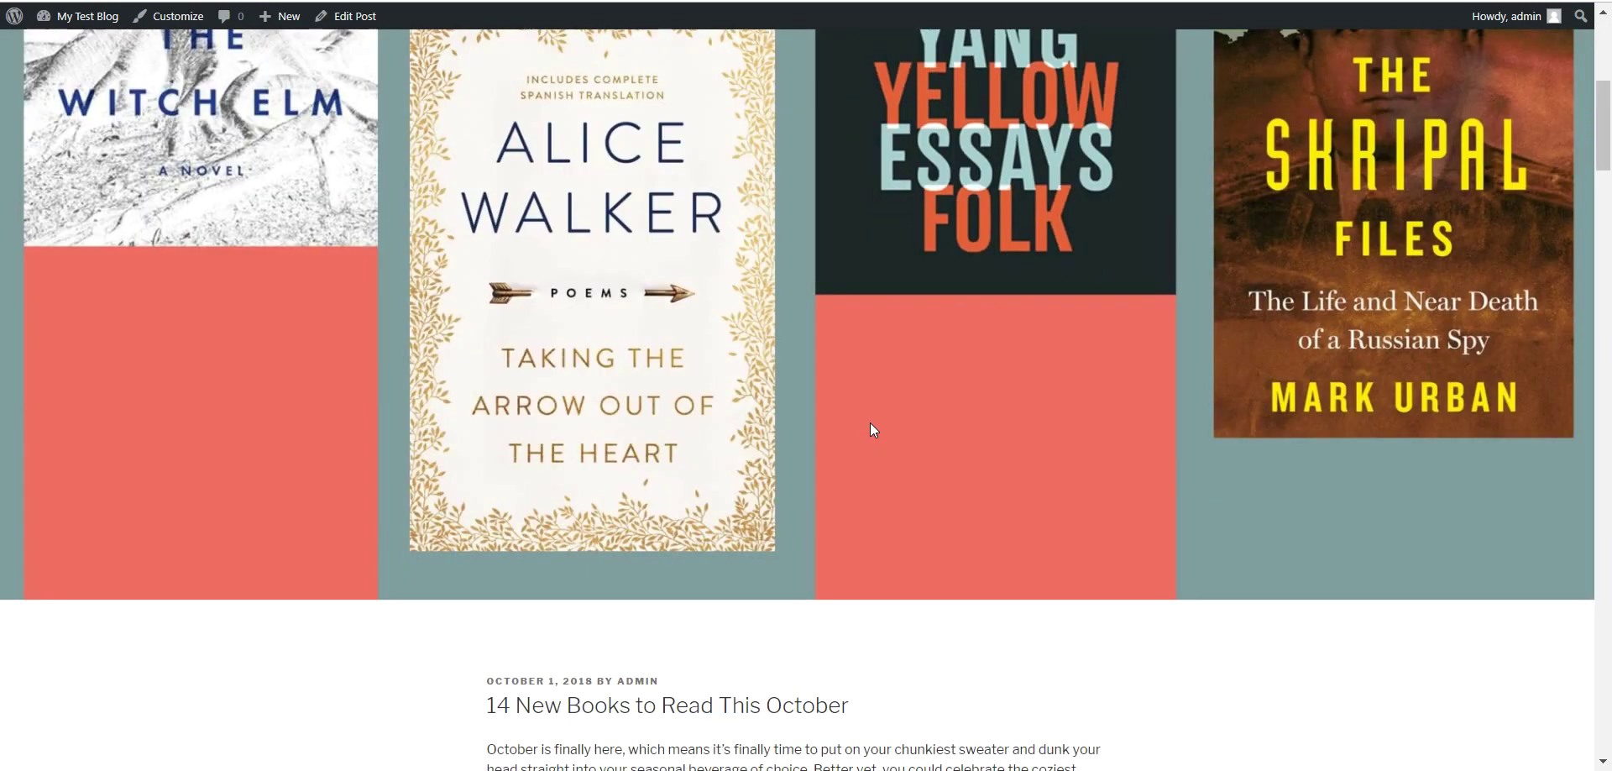
scroll(869, 421, down, 1)
scroll(869, 428, down, 10)
scroll(784, 367, down, 8)
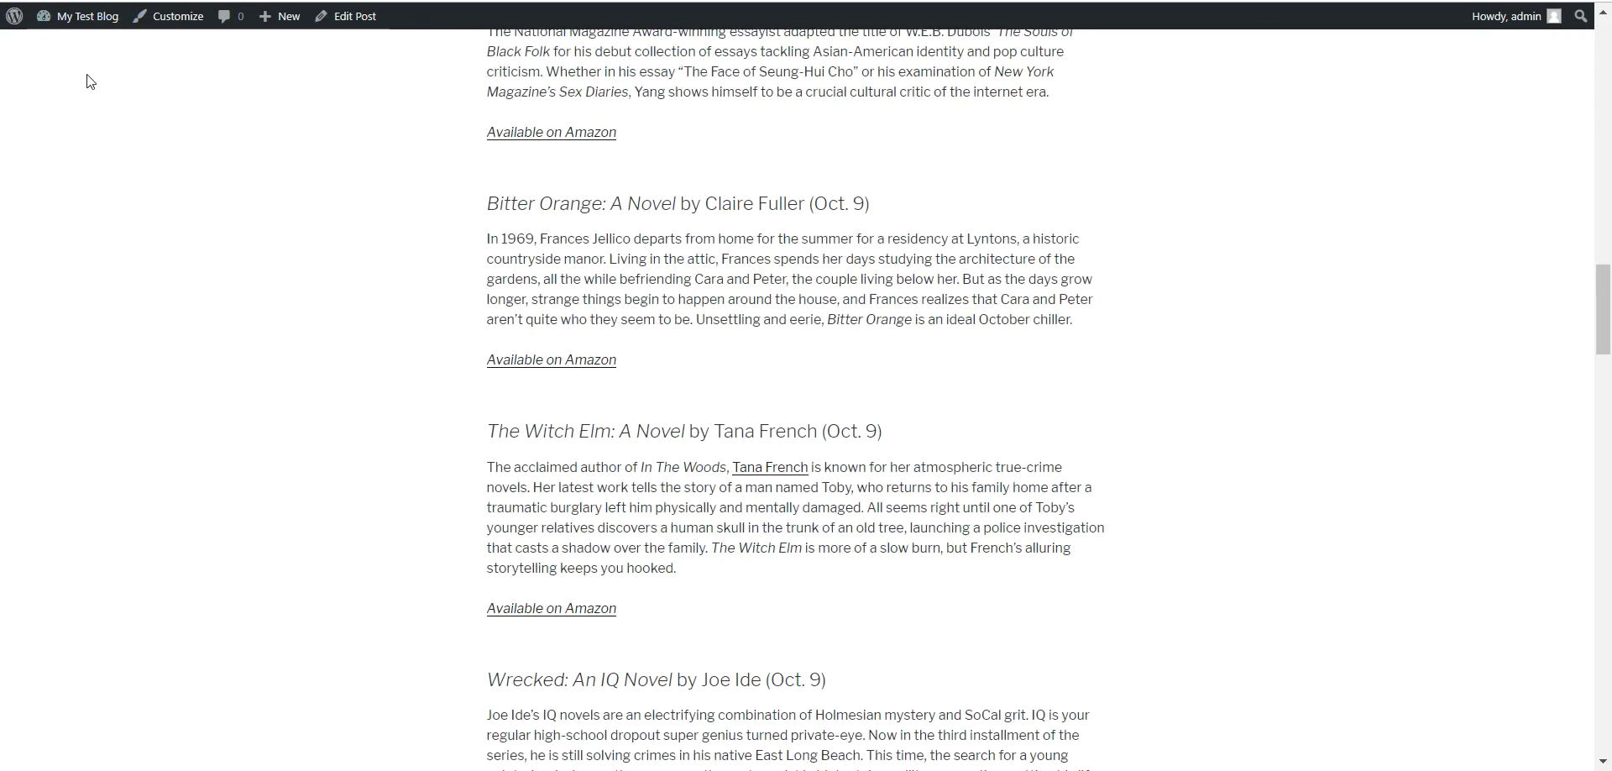
click(87, 16)
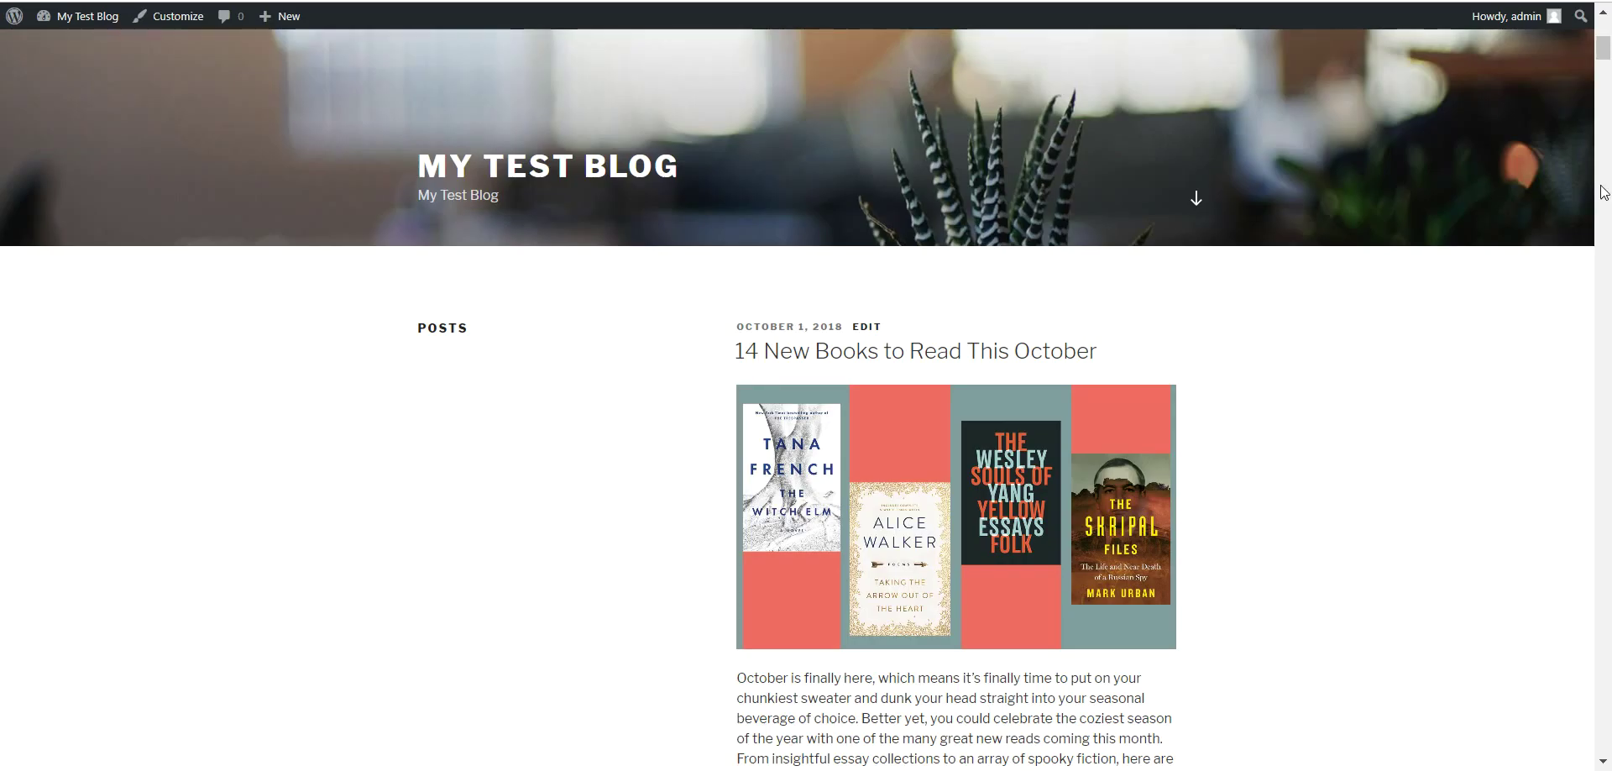
mouse_move(1601, 48)
mouse_down()
mouse_move(1601, 446)
mouse_move(1605, 258)
mouse_up()
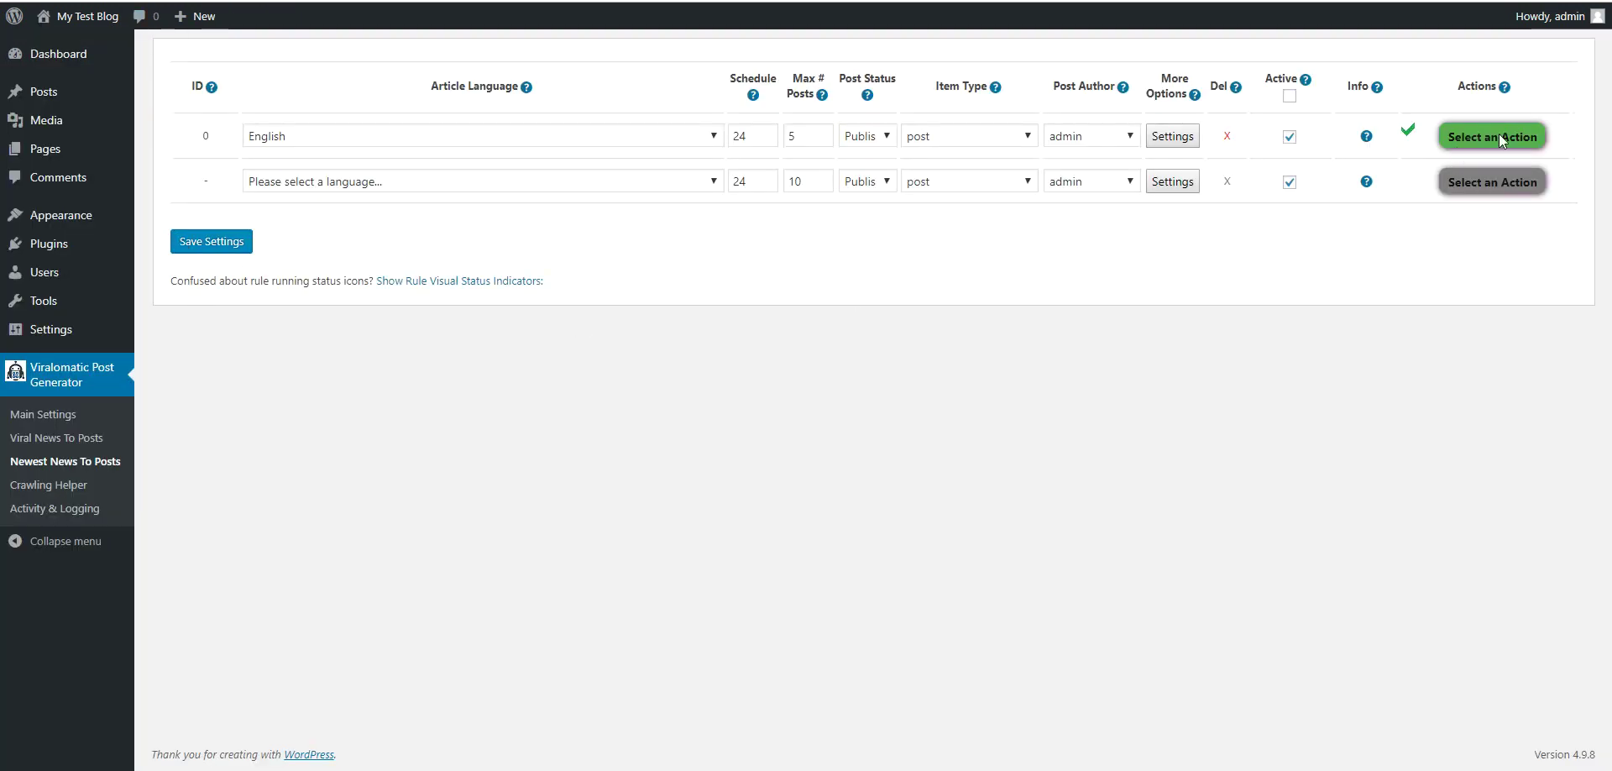
click(1500, 136)
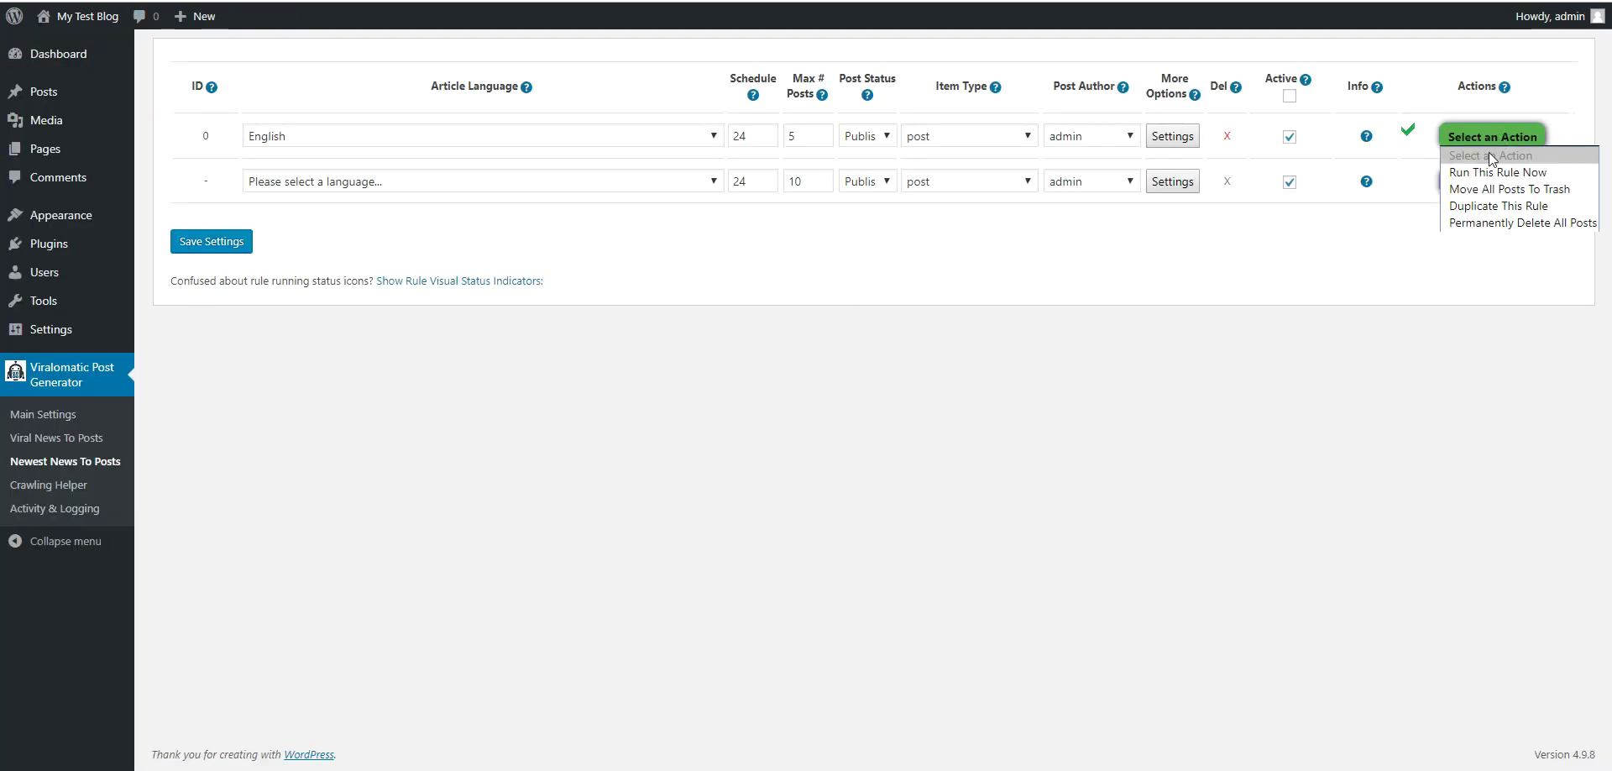
click(1140, 246)
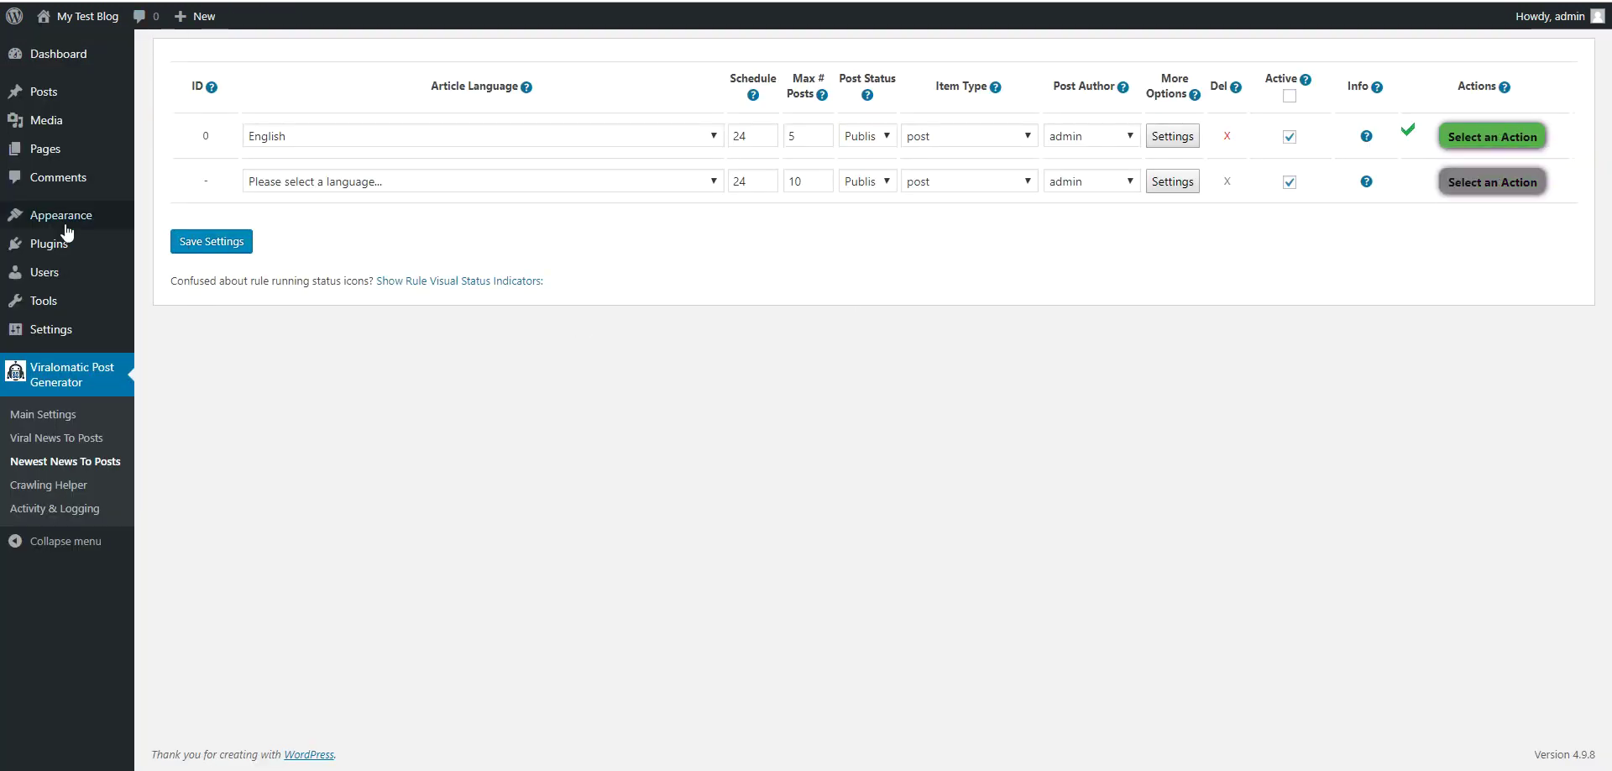
click(58, 487)
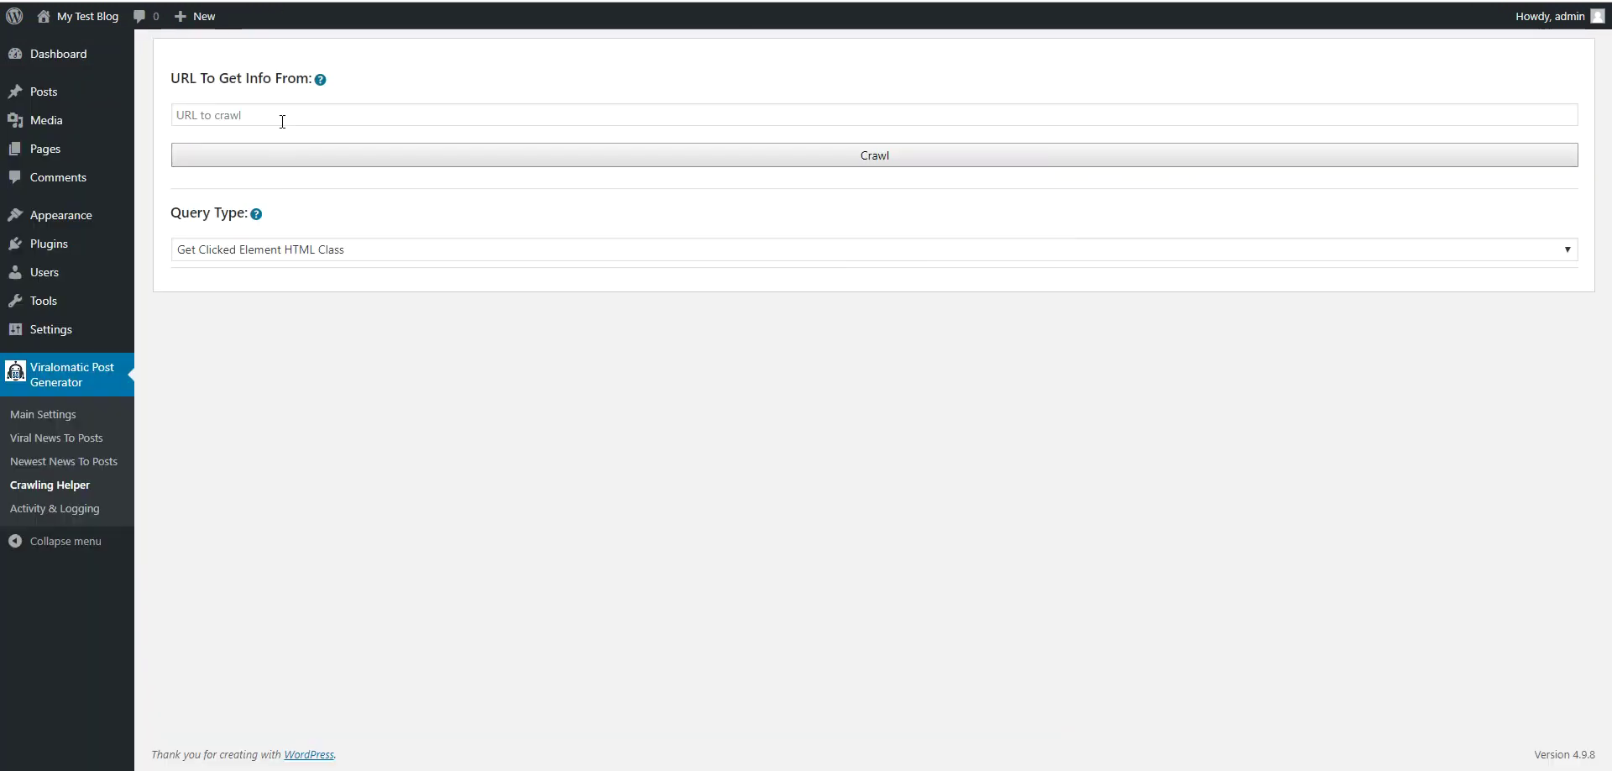
click(281, 118)
text(http://coderevolution.ro/testing/)
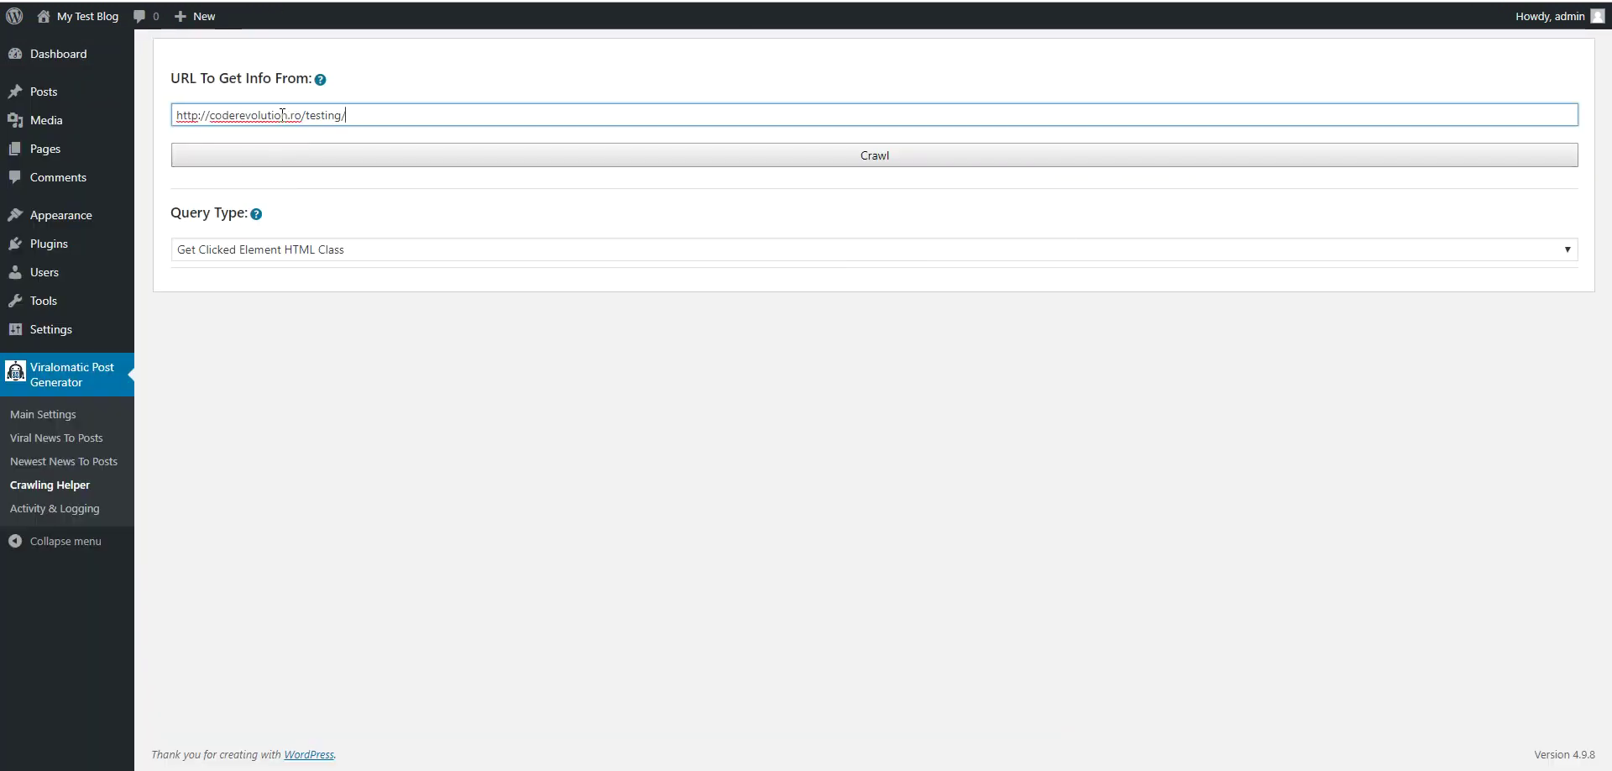
click(441, 158)
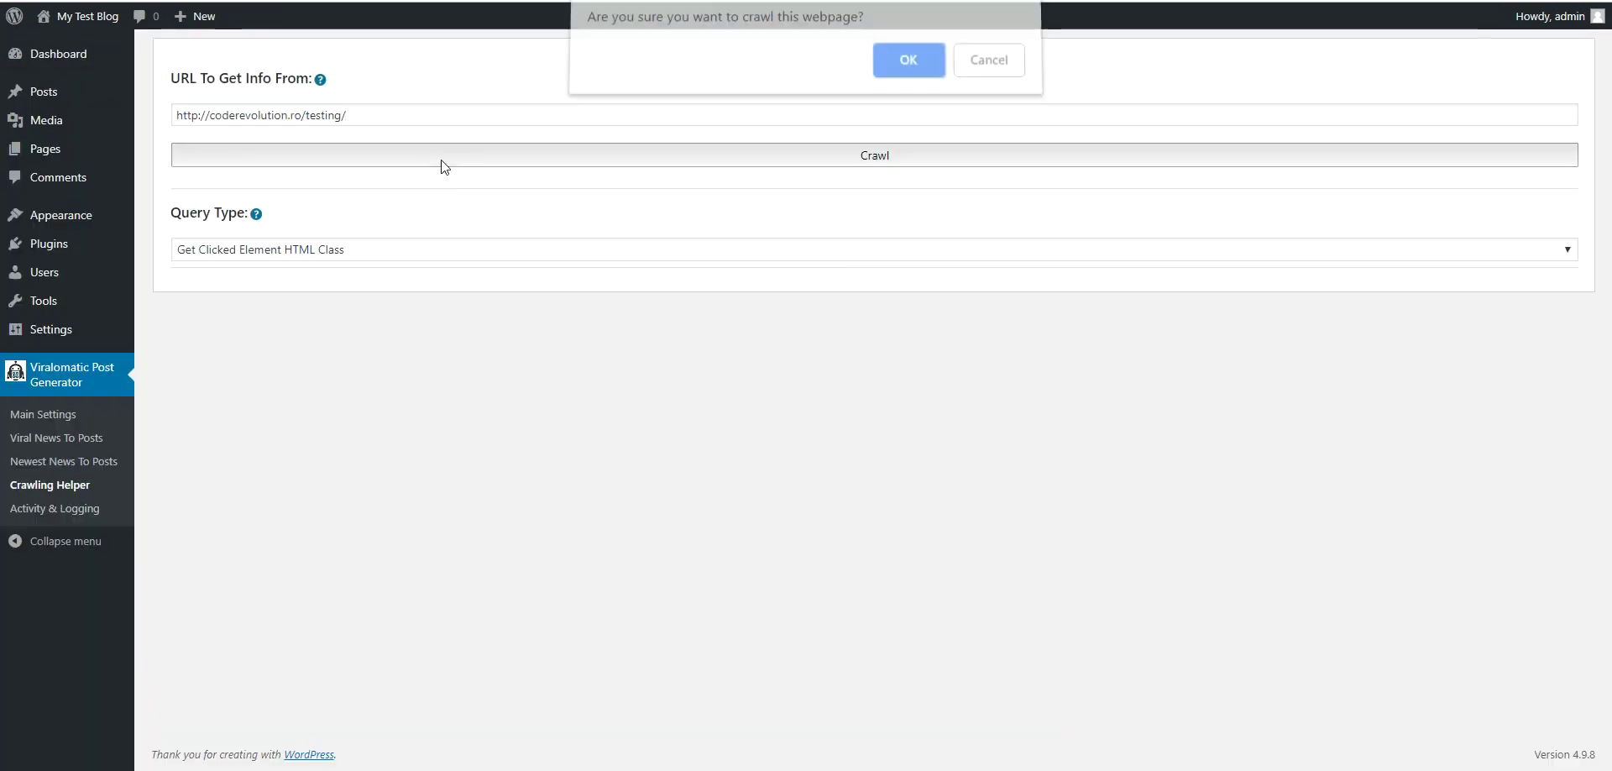
click(894, 72)
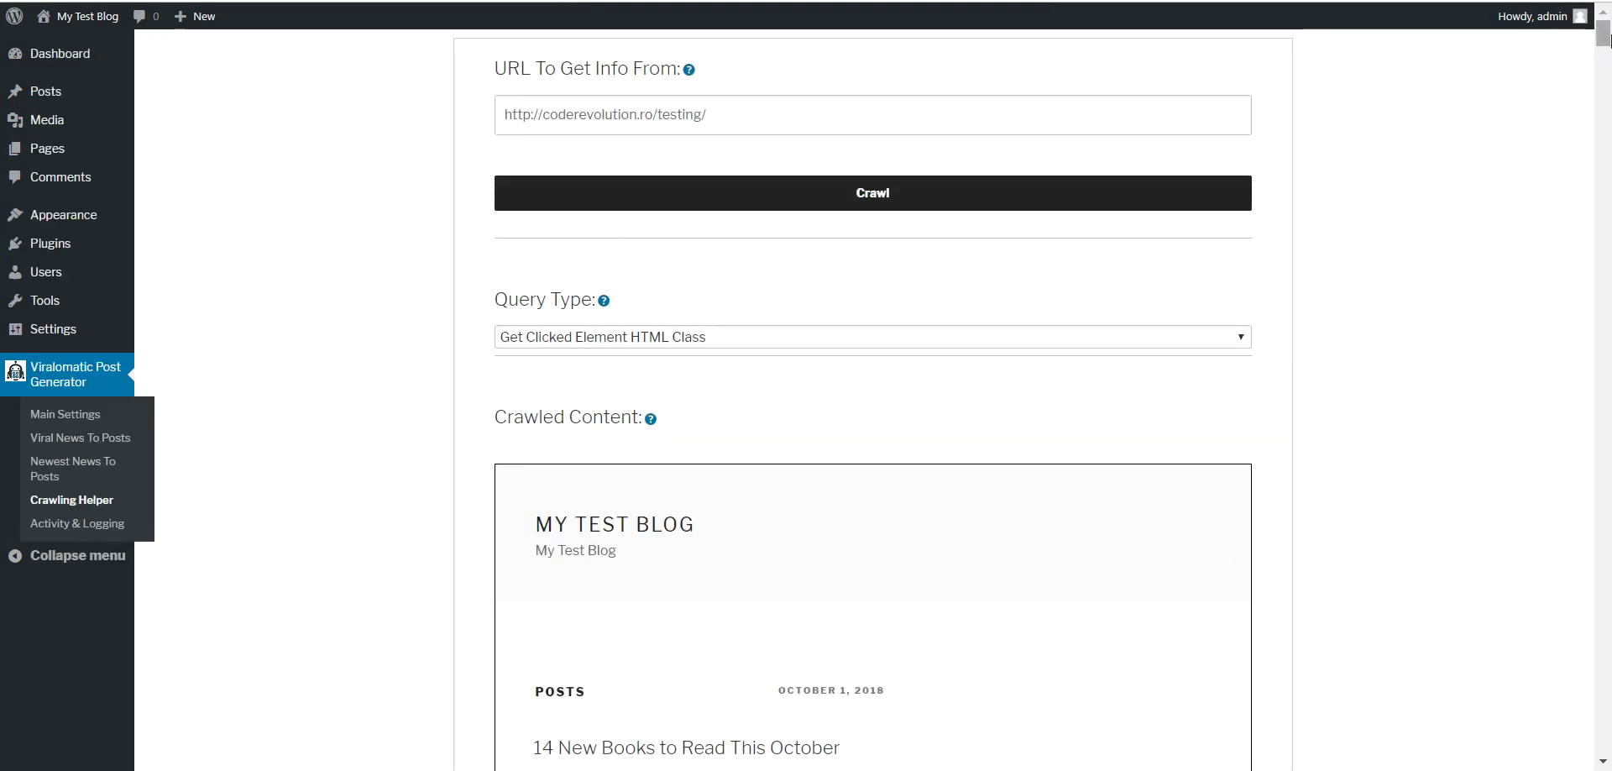
Step: Identify the post title's HTML class as entry-title in the crawled preview
scroll(1607, 38, down, 2)
scroll(1607, 38, down, 5)
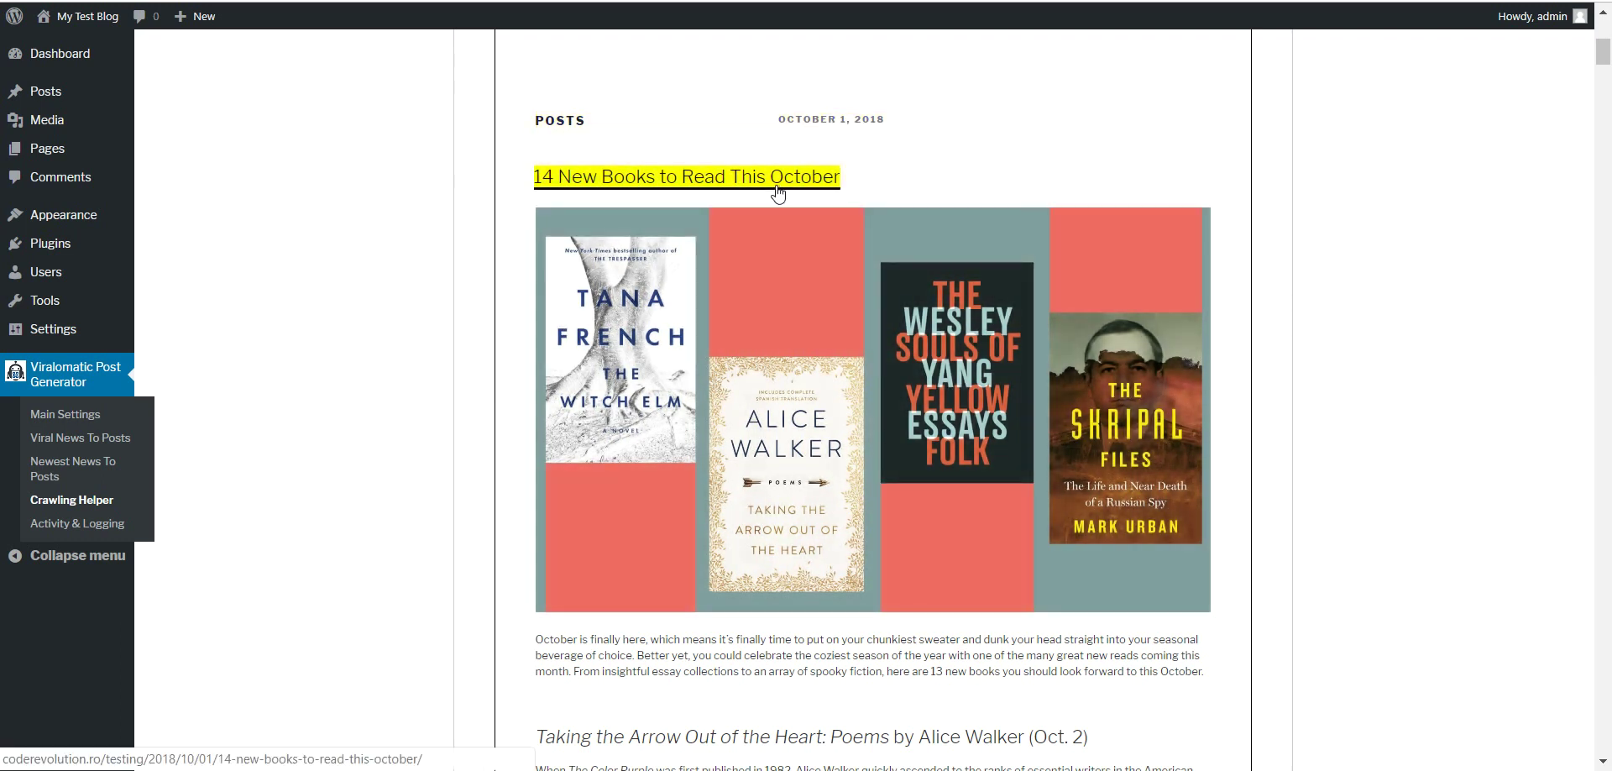
click(778, 193)
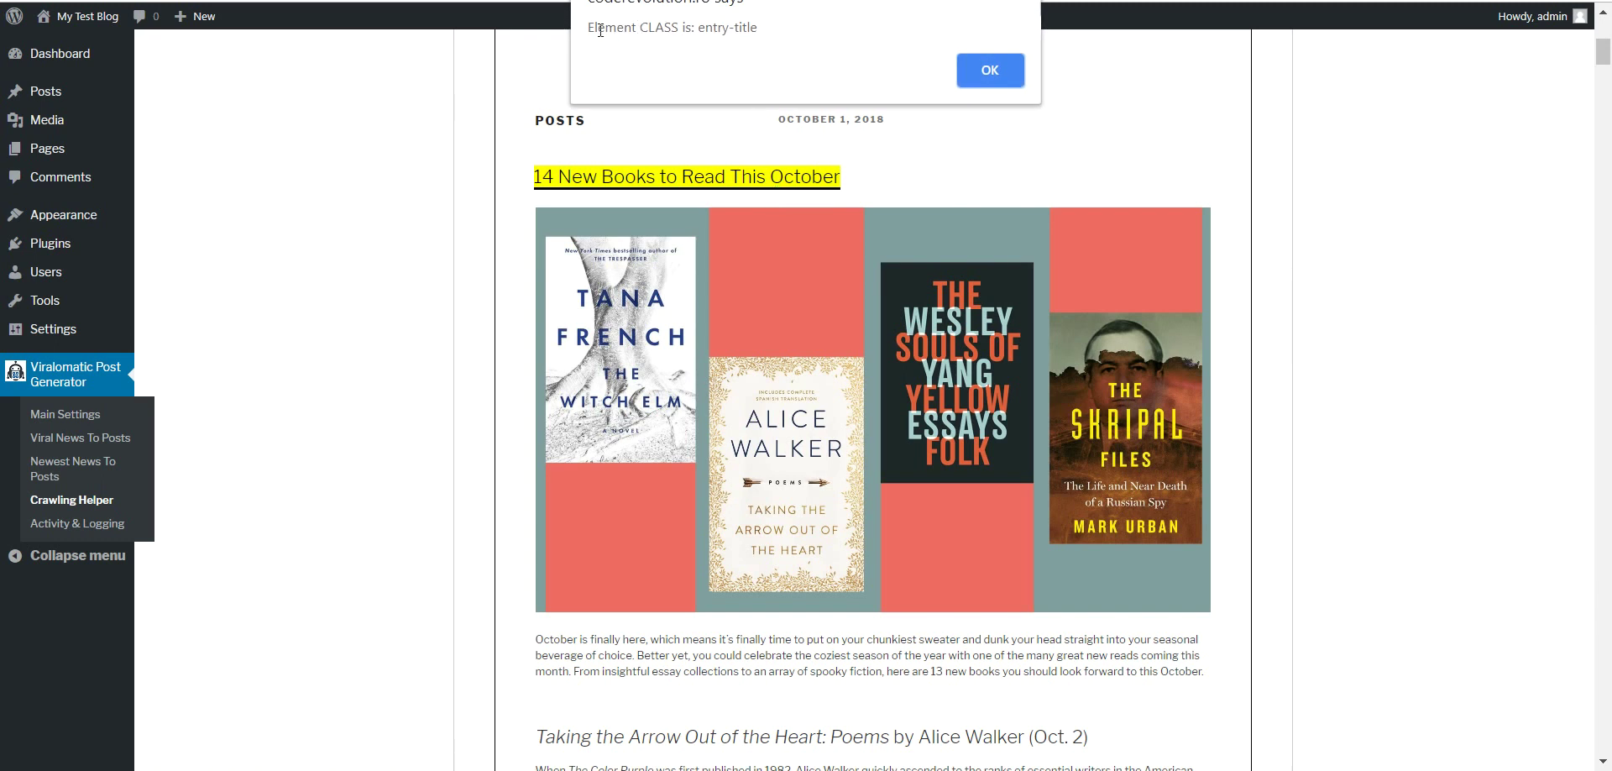
drag(698, 27, 758, 28)
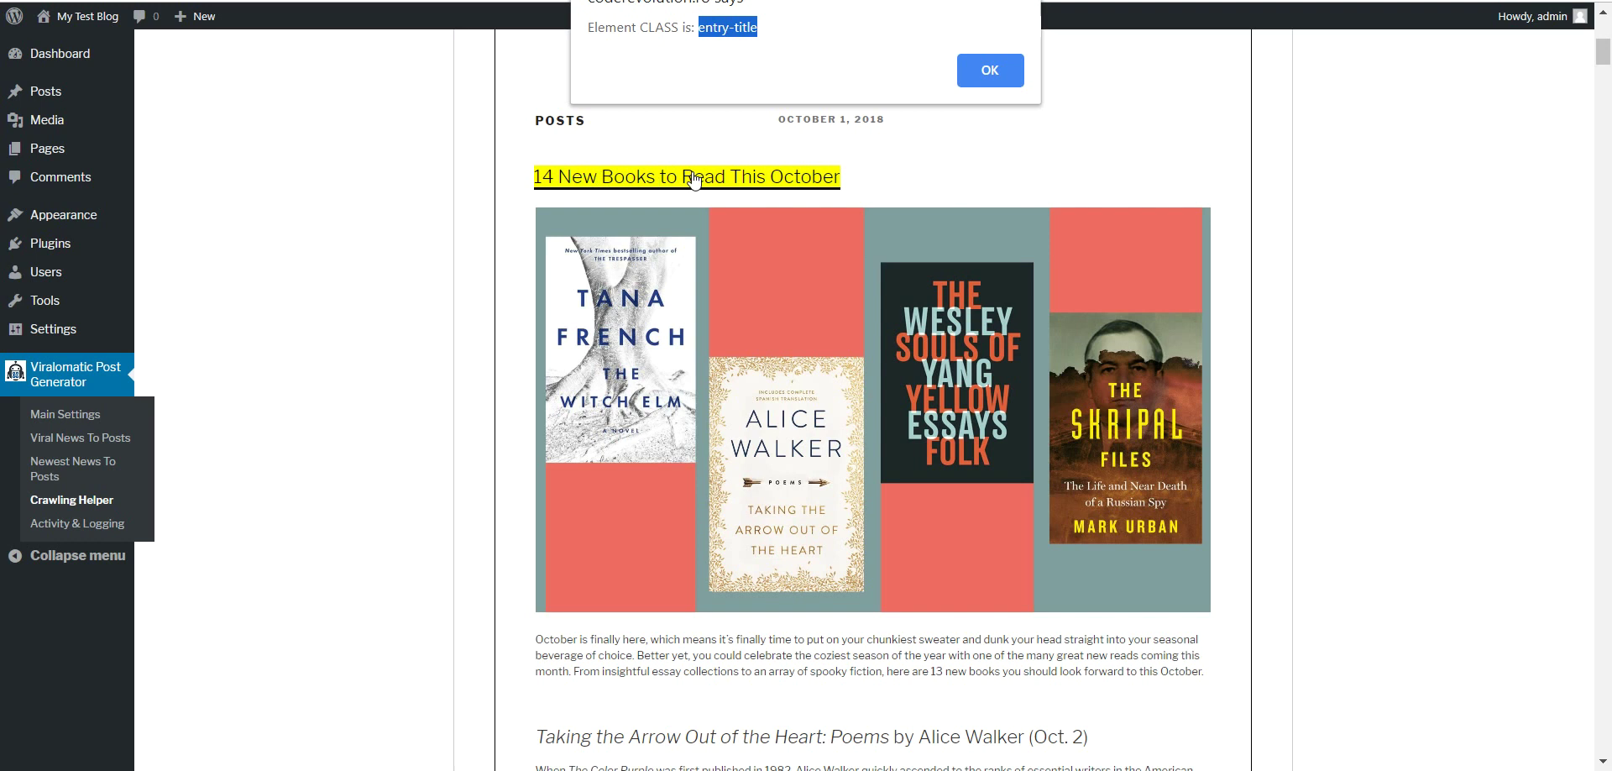
click(974, 72)
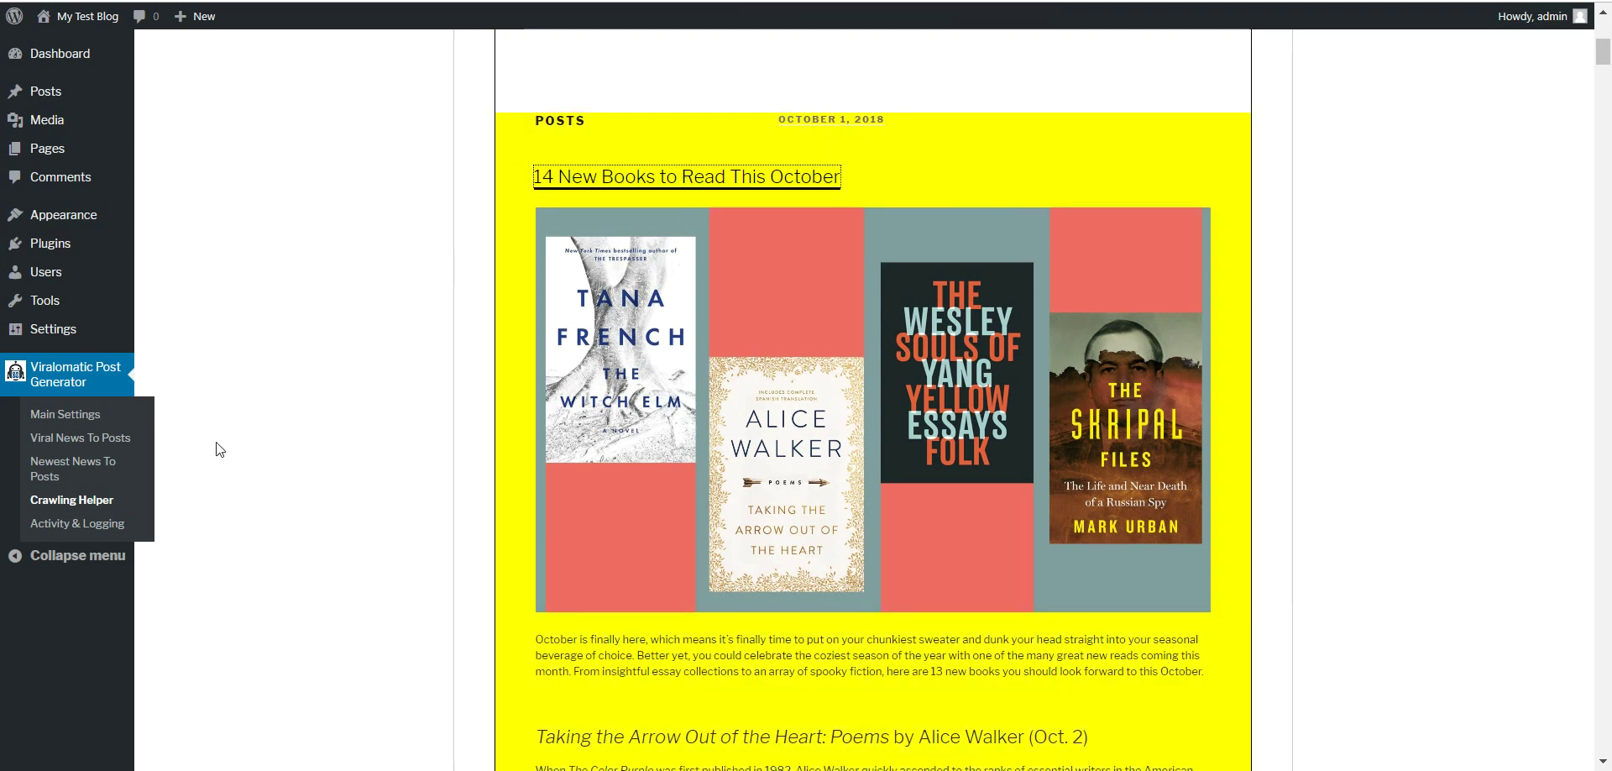
scroll(598, 588, down, 4)
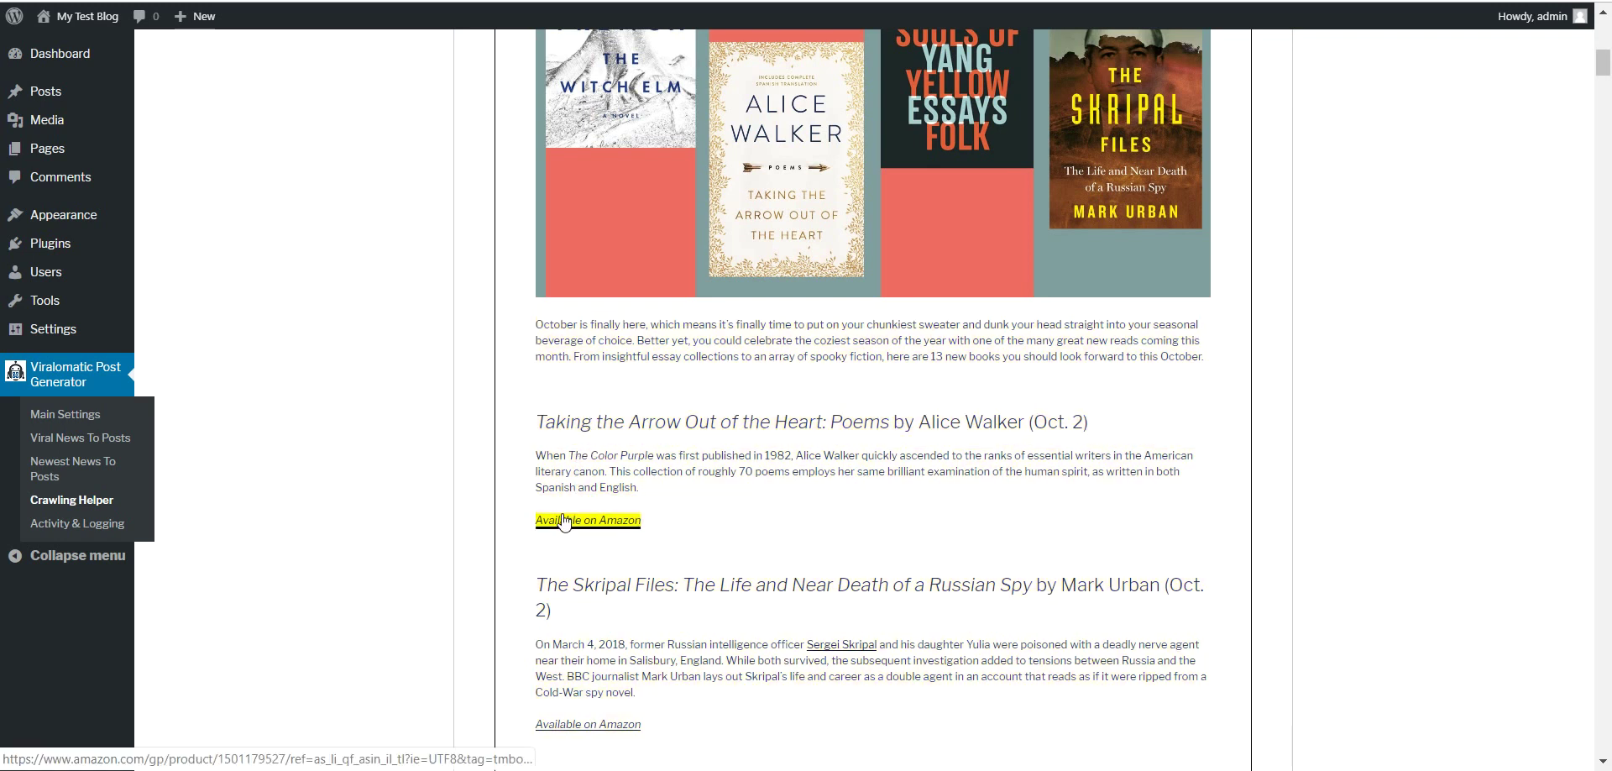
click(54, 523)
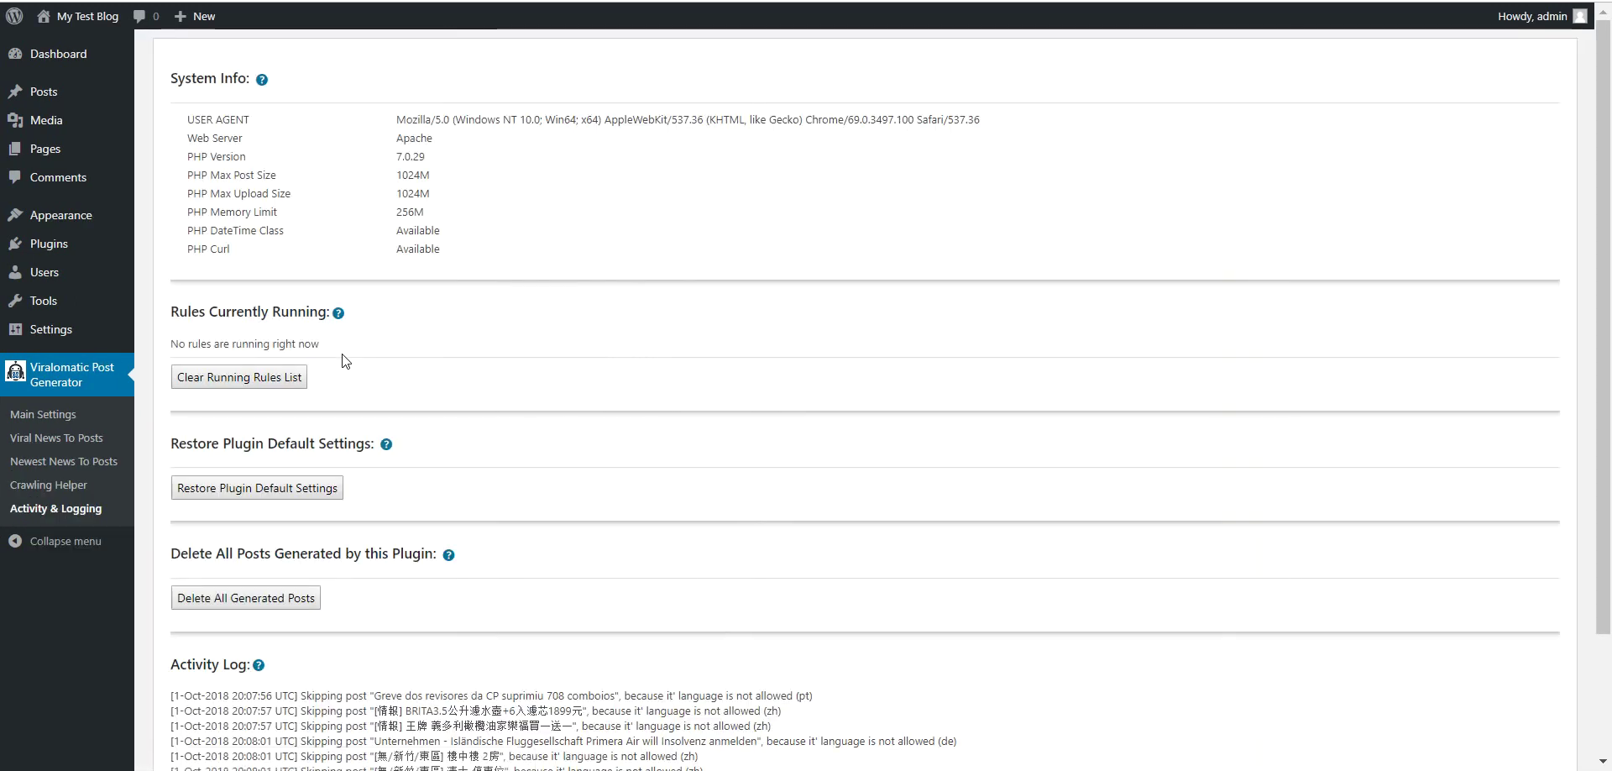
Step: Review the System Info, Restore Default Settings and Delete Generated Posts sections
scroll(342, 361, down, 3)
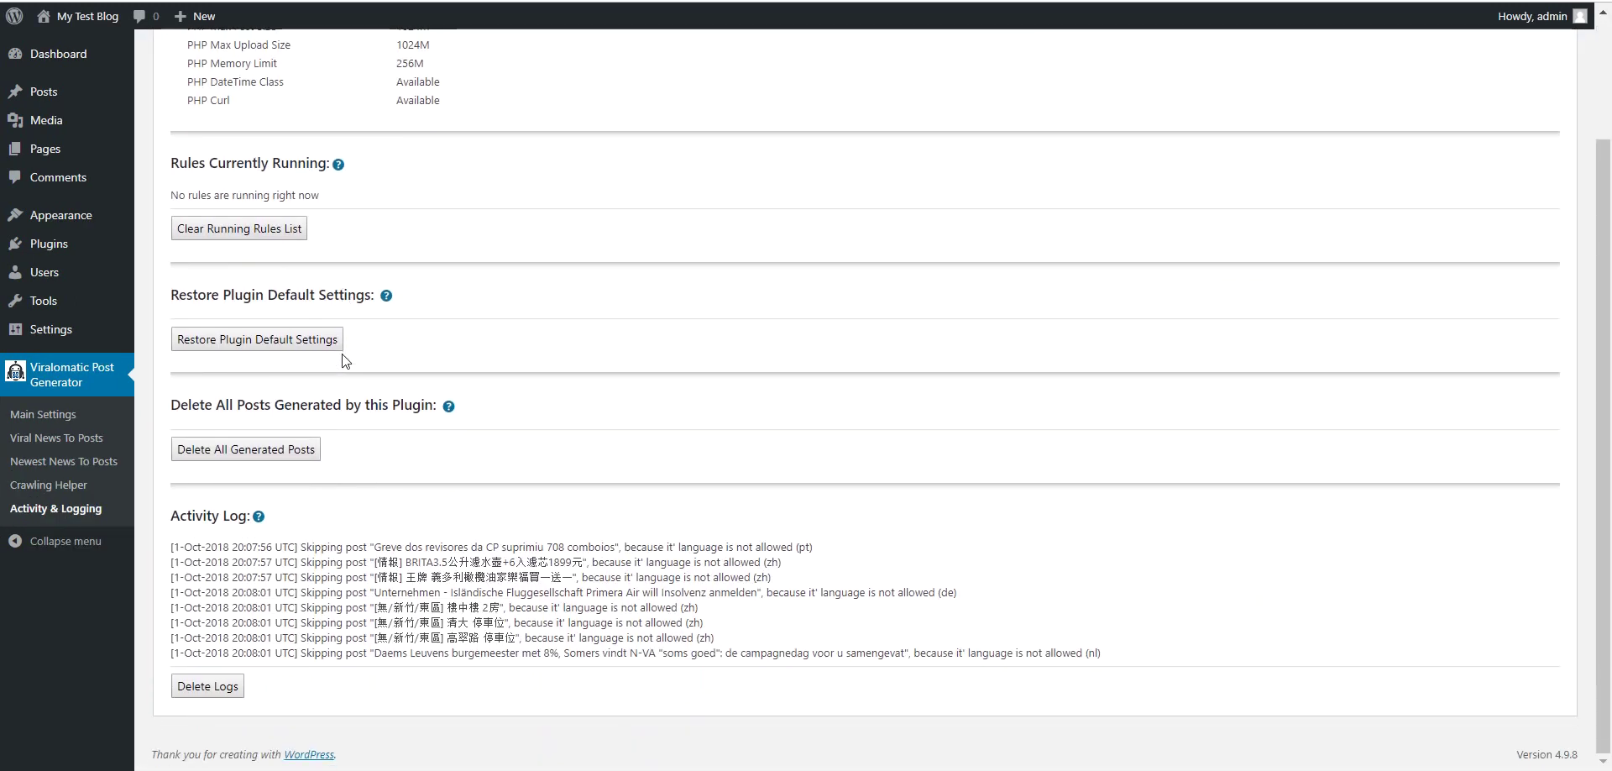
scroll(342, 361, up, 3)
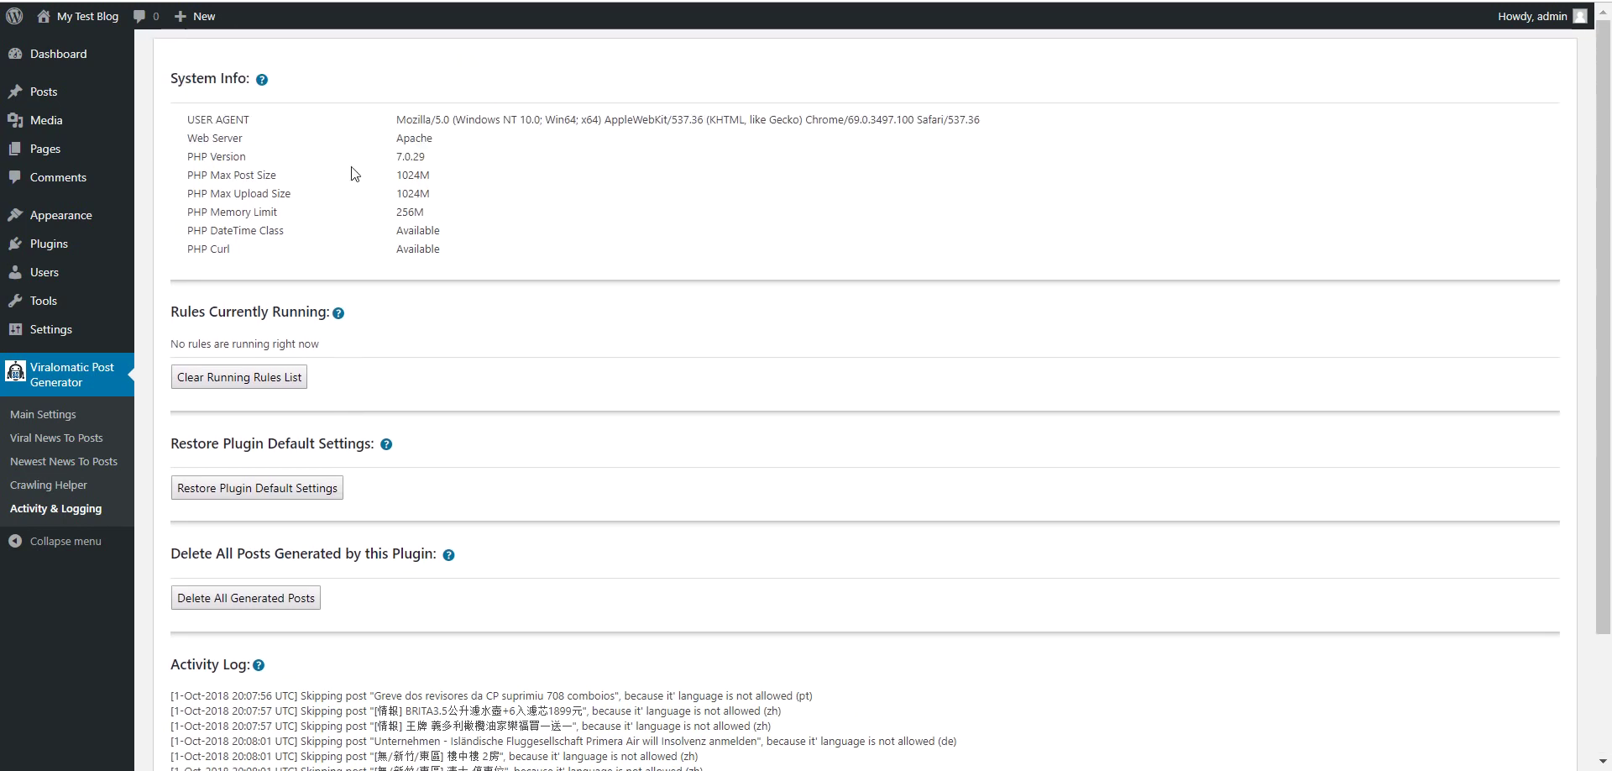
drag(398, 118, 453, 251)
scroll(416, 303, down, 3)
mouse_move(200, 163)
mouse_down()
mouse_move(266, 168)
mouse_move(278, 199)
mouse_up()
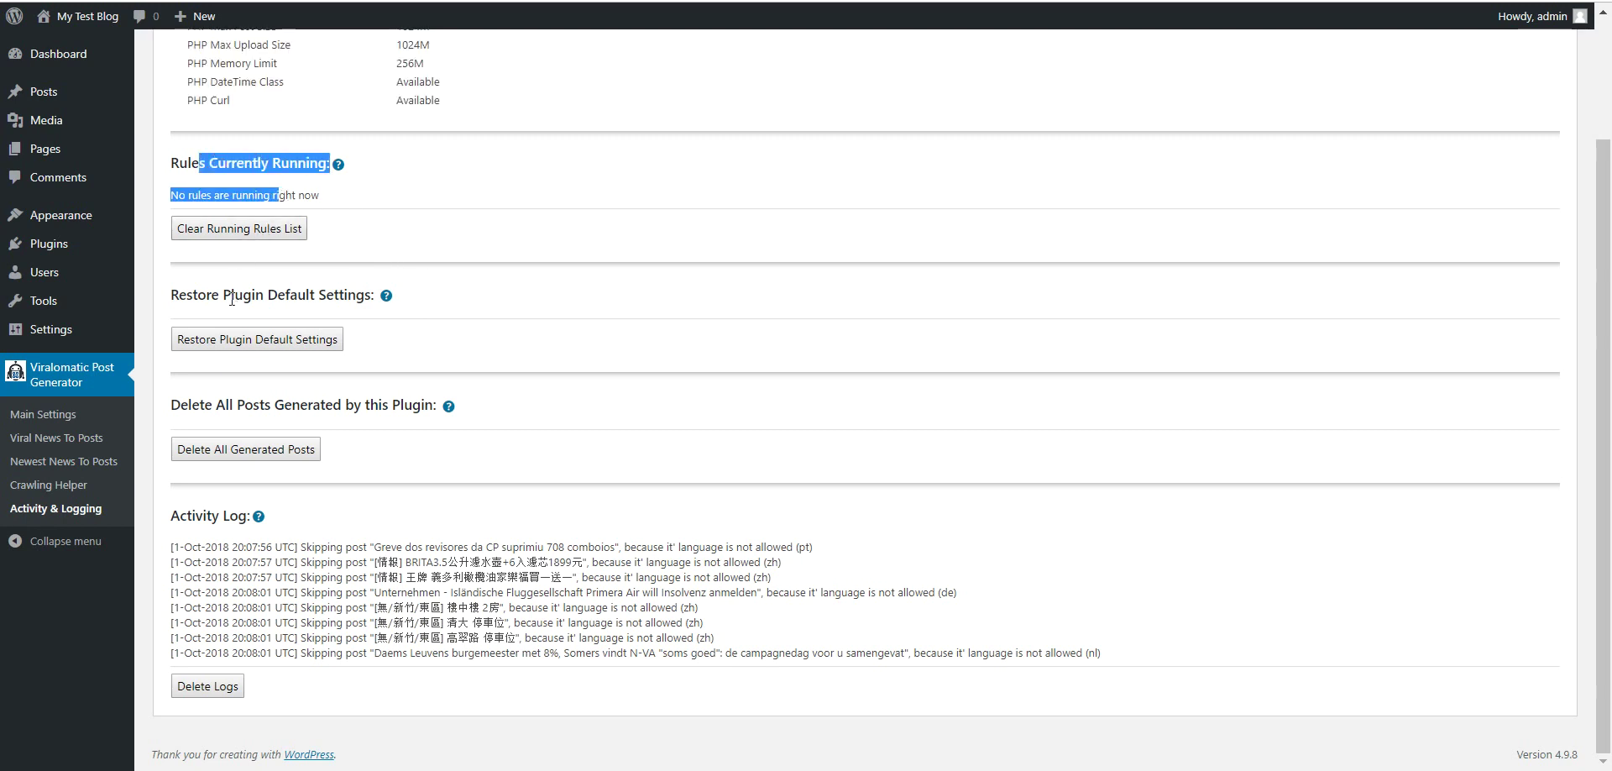
drag(201, 291, 353, 293)
click(315, 298)
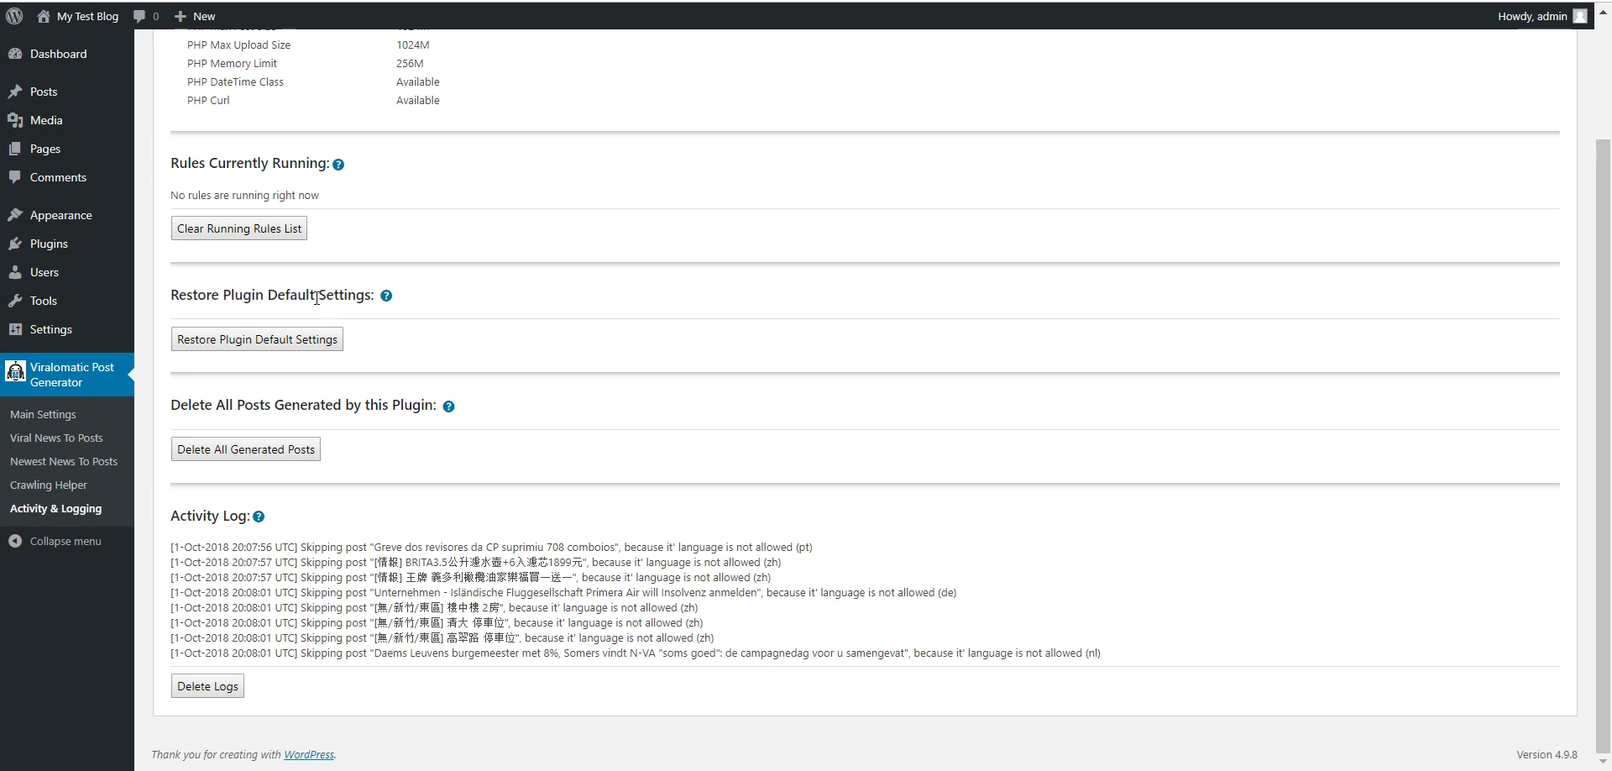
drag(217, 405, 391, 405)
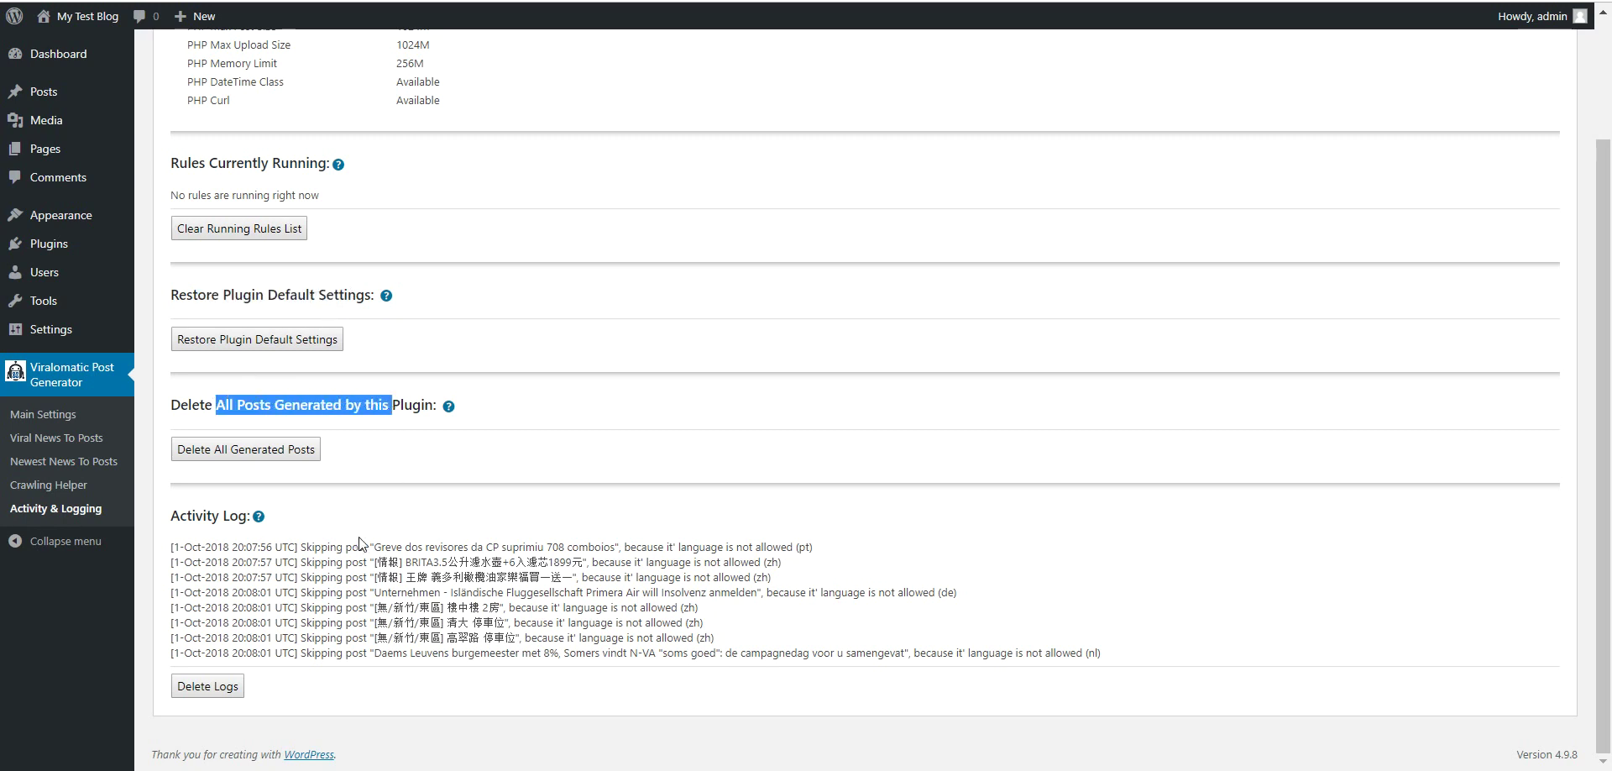
Step: Point out the activity log's skipped-language entries, such as pt
mouse_move(365, 546)
mouse_down()
mouse_move(819, 660)
mouse_move(1121, 657)
mouse_up()
click(309, 540)
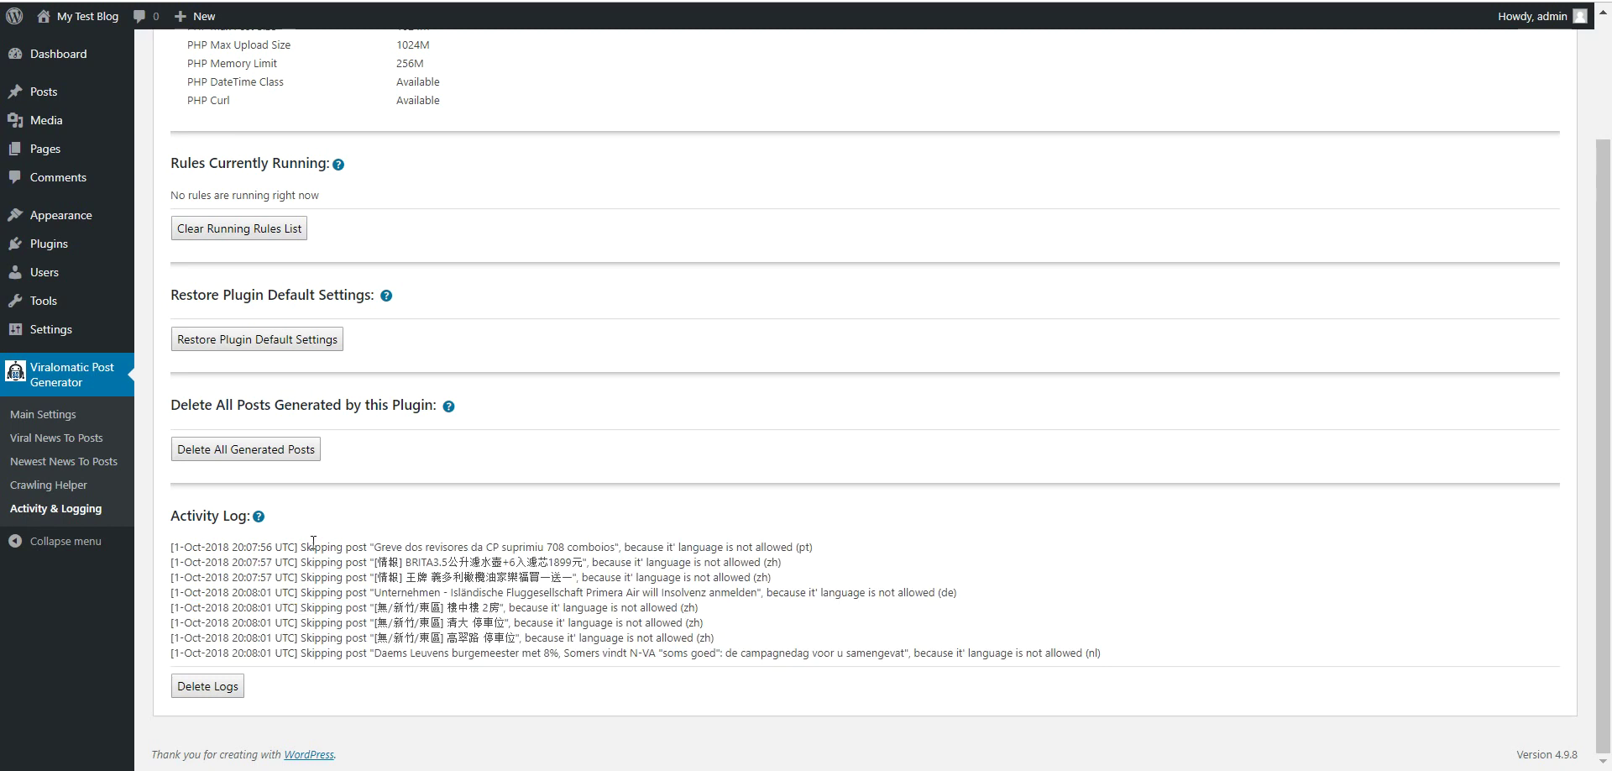
drag(303, 544, 344, 547)
mouse_move(794, 546)
mouse_down()
mouse_move(823, 550)
mouse_move(782, 563)
mouse_up()
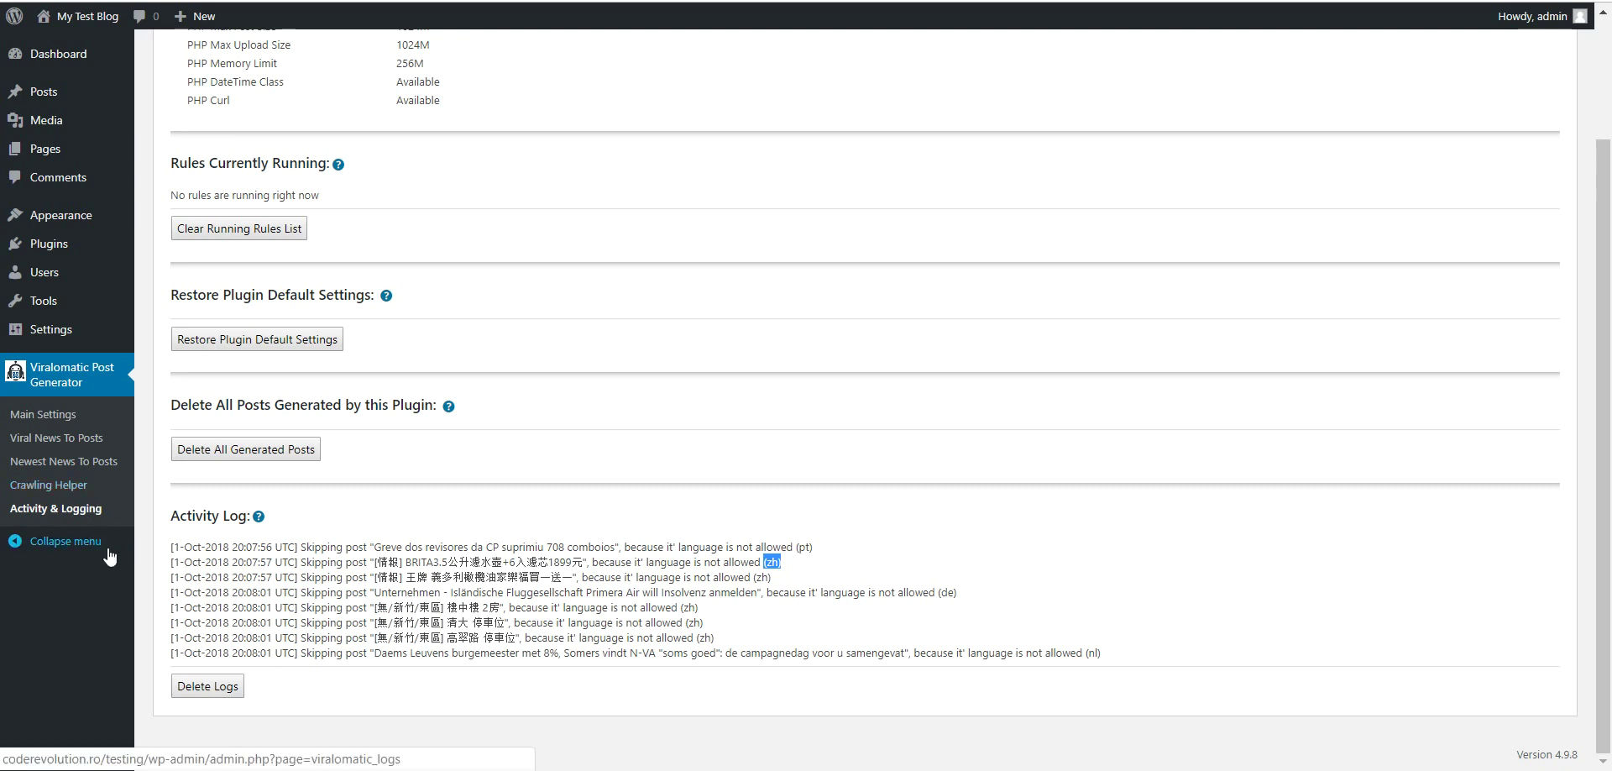
scroll(339, 510, up, 1)
scroll(338, 510, up, 1)
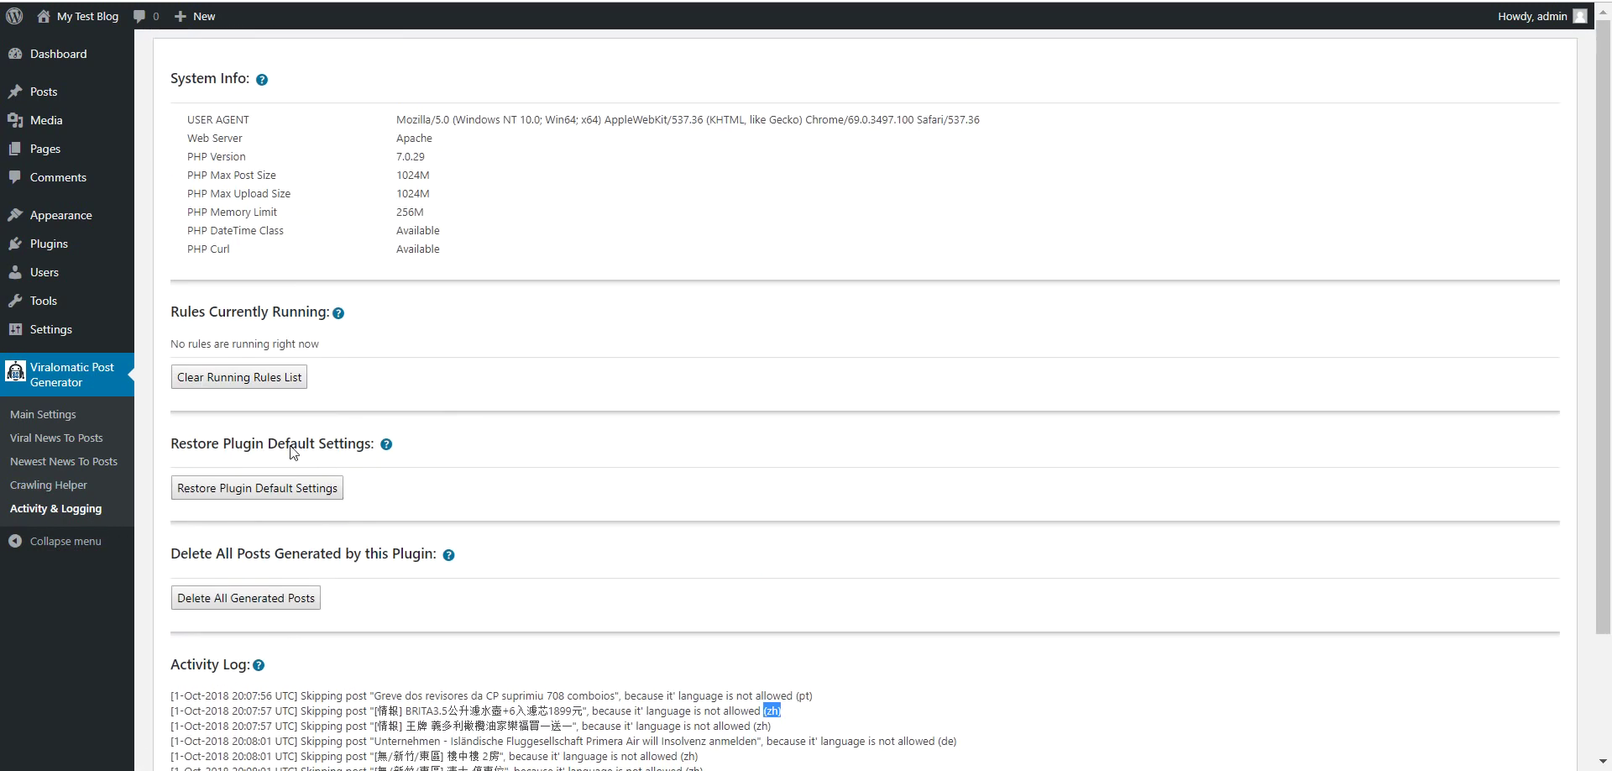
Step: Uncheck Do Not Check For Duplicate Posts and review the generated-posts and metabox options
click(33, 415)
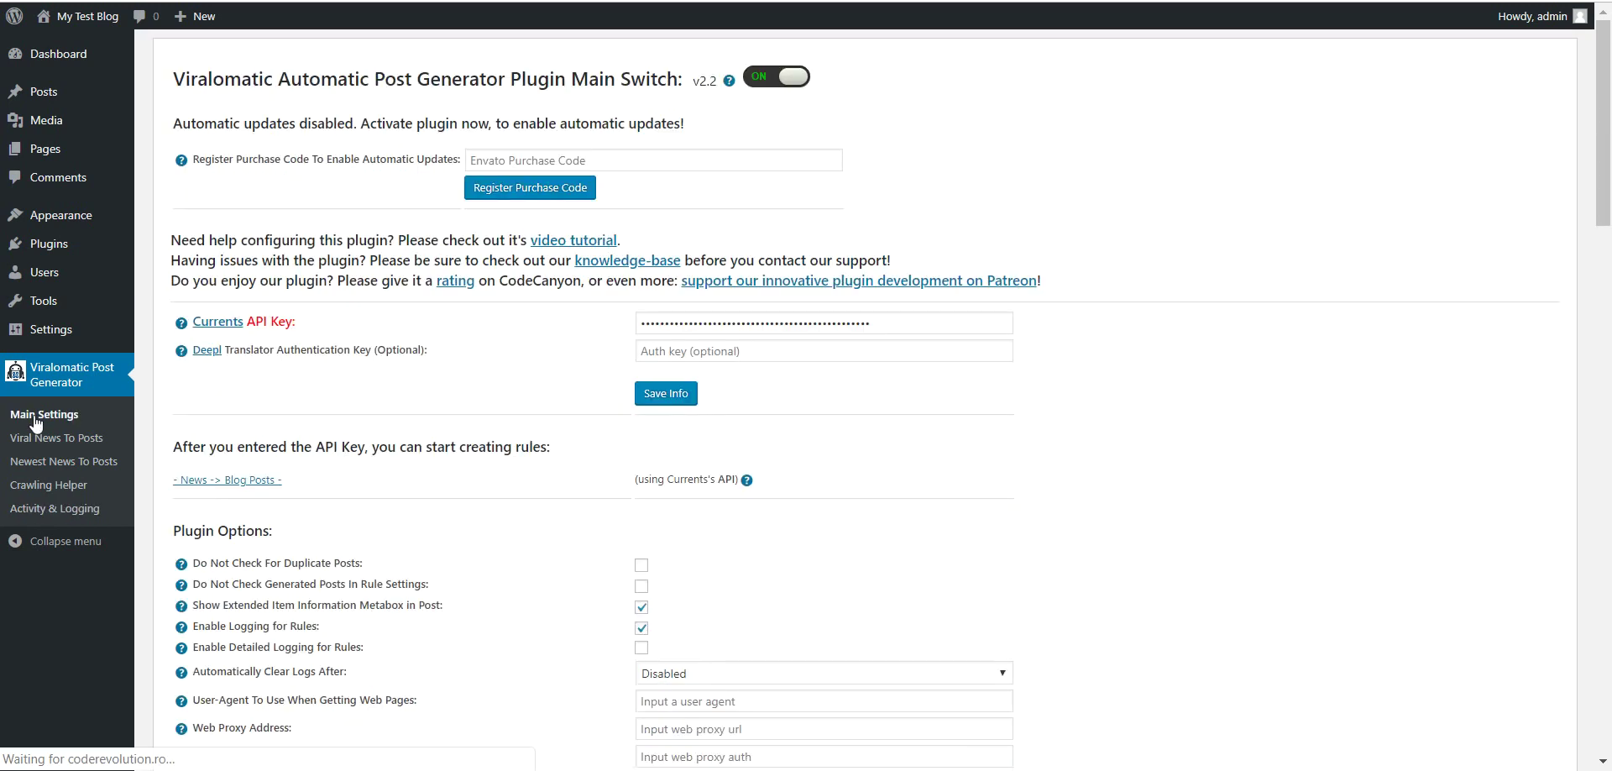
scroll(269, 405, down, 3)
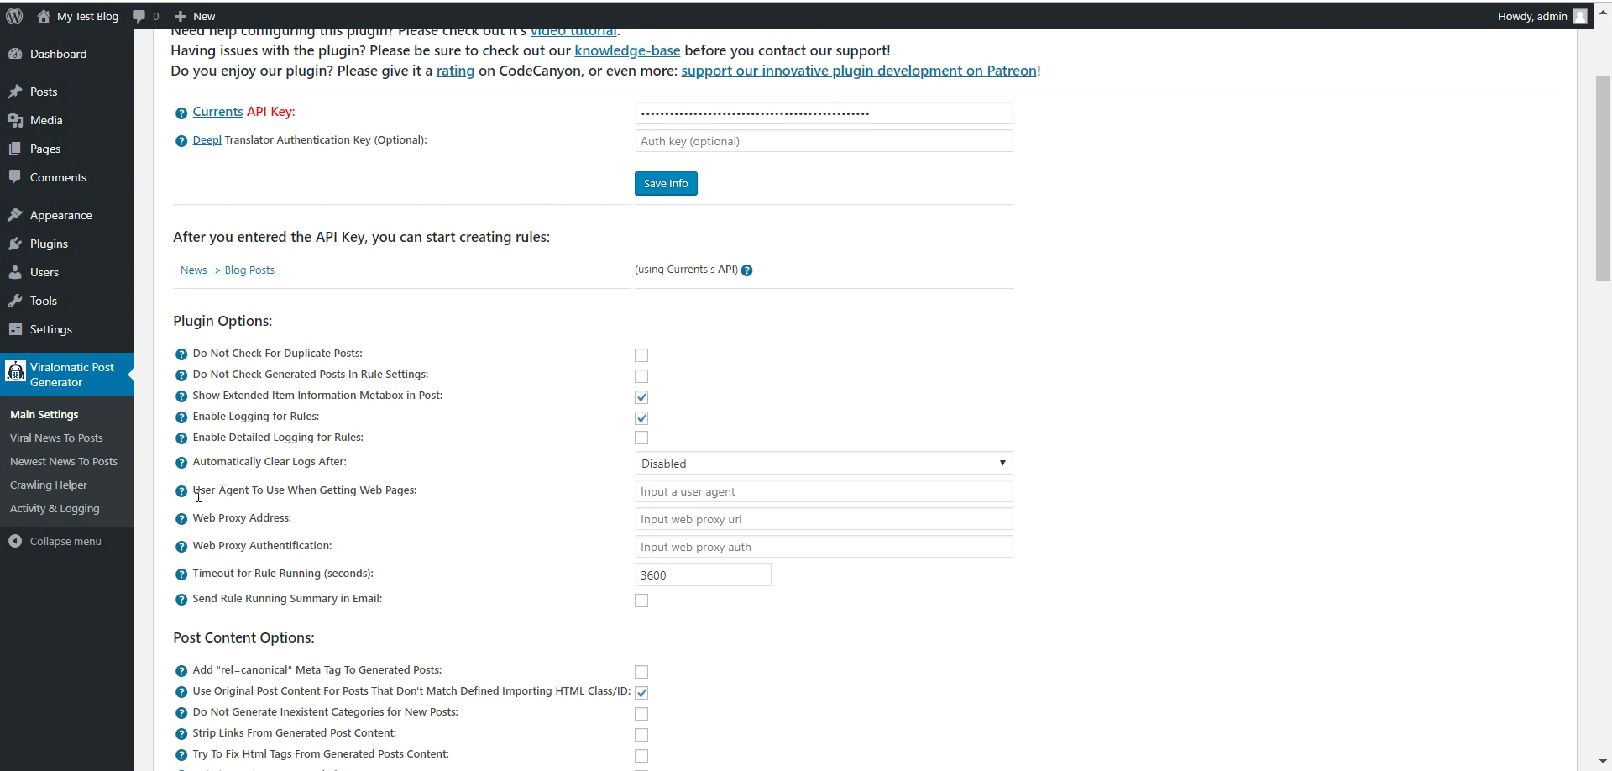
drag(212, 358, 354, 349)
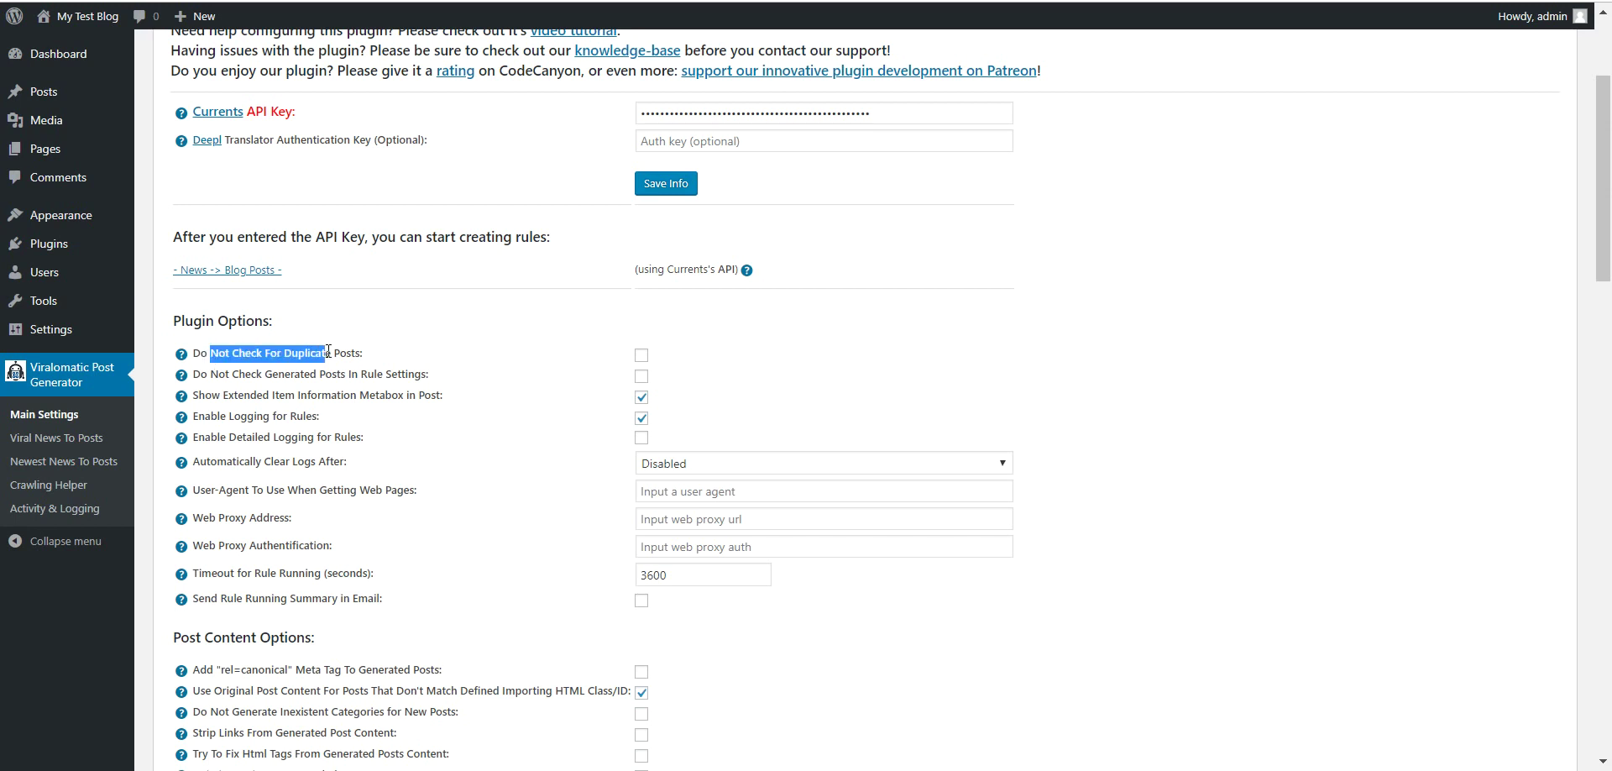
click(639, 362)
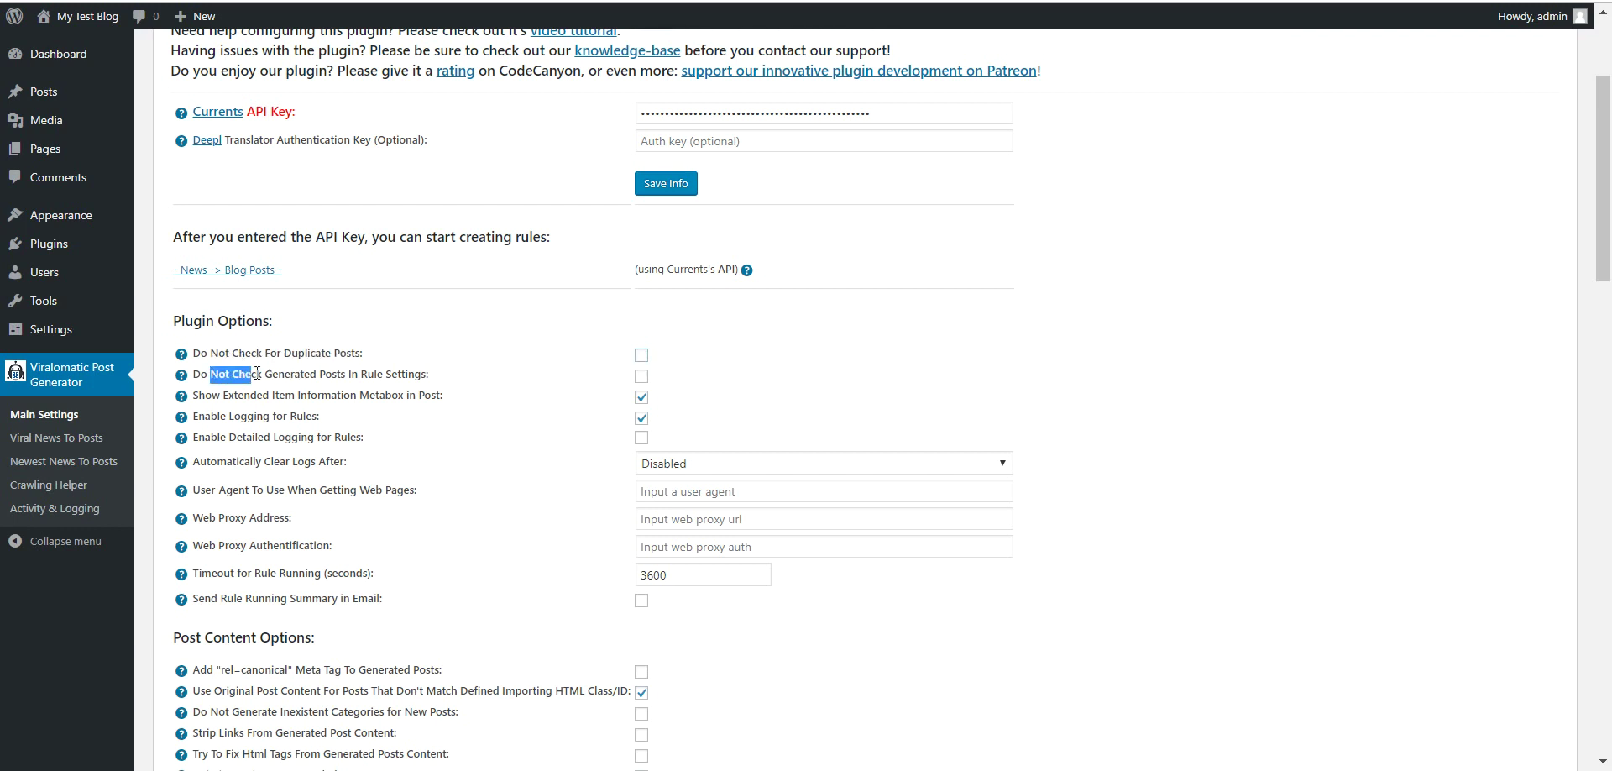
drag(210, 375, 350, 375)
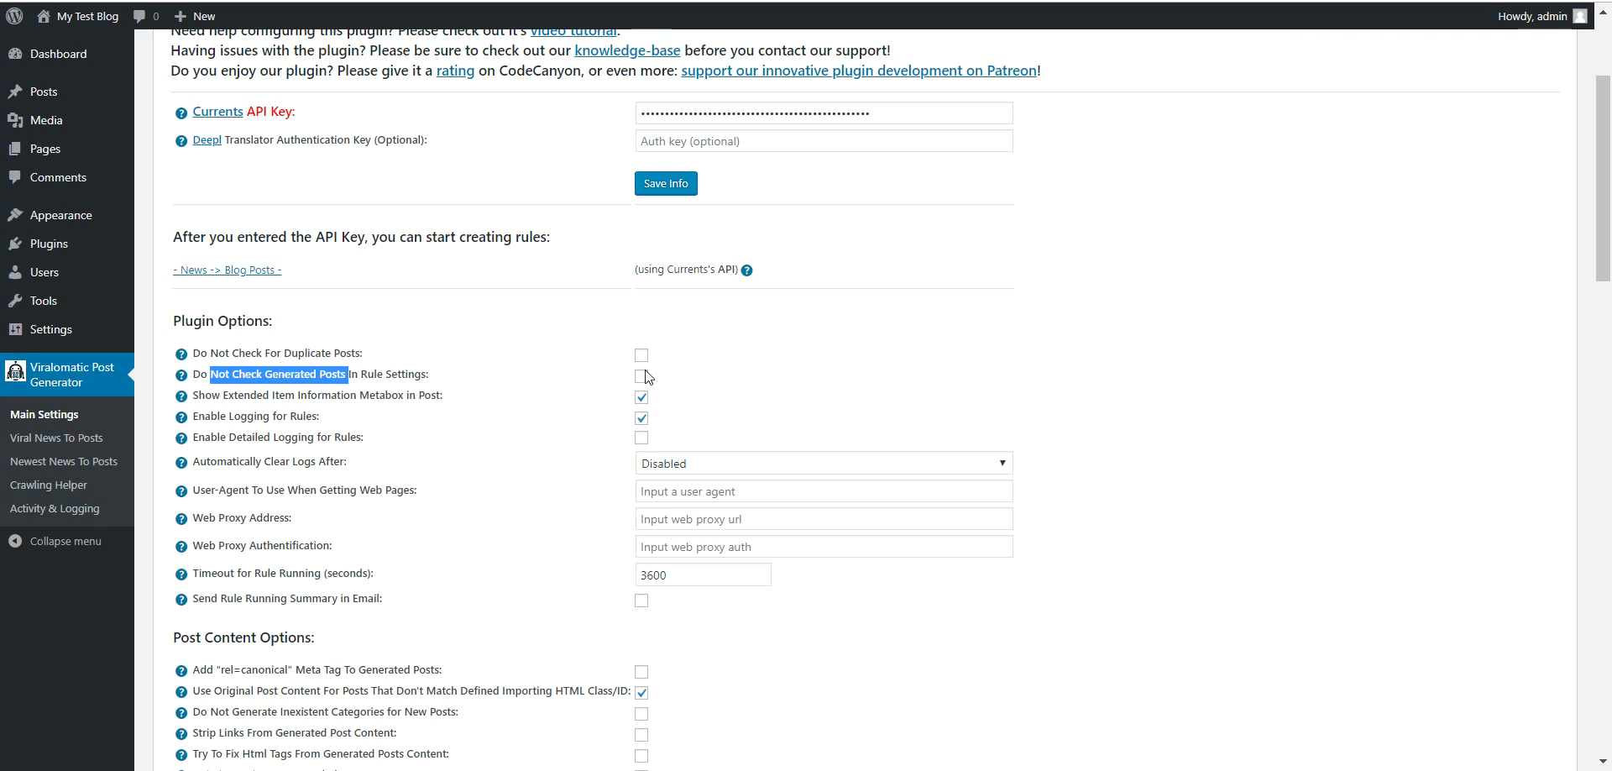
drag(214, 398, 392, 396)
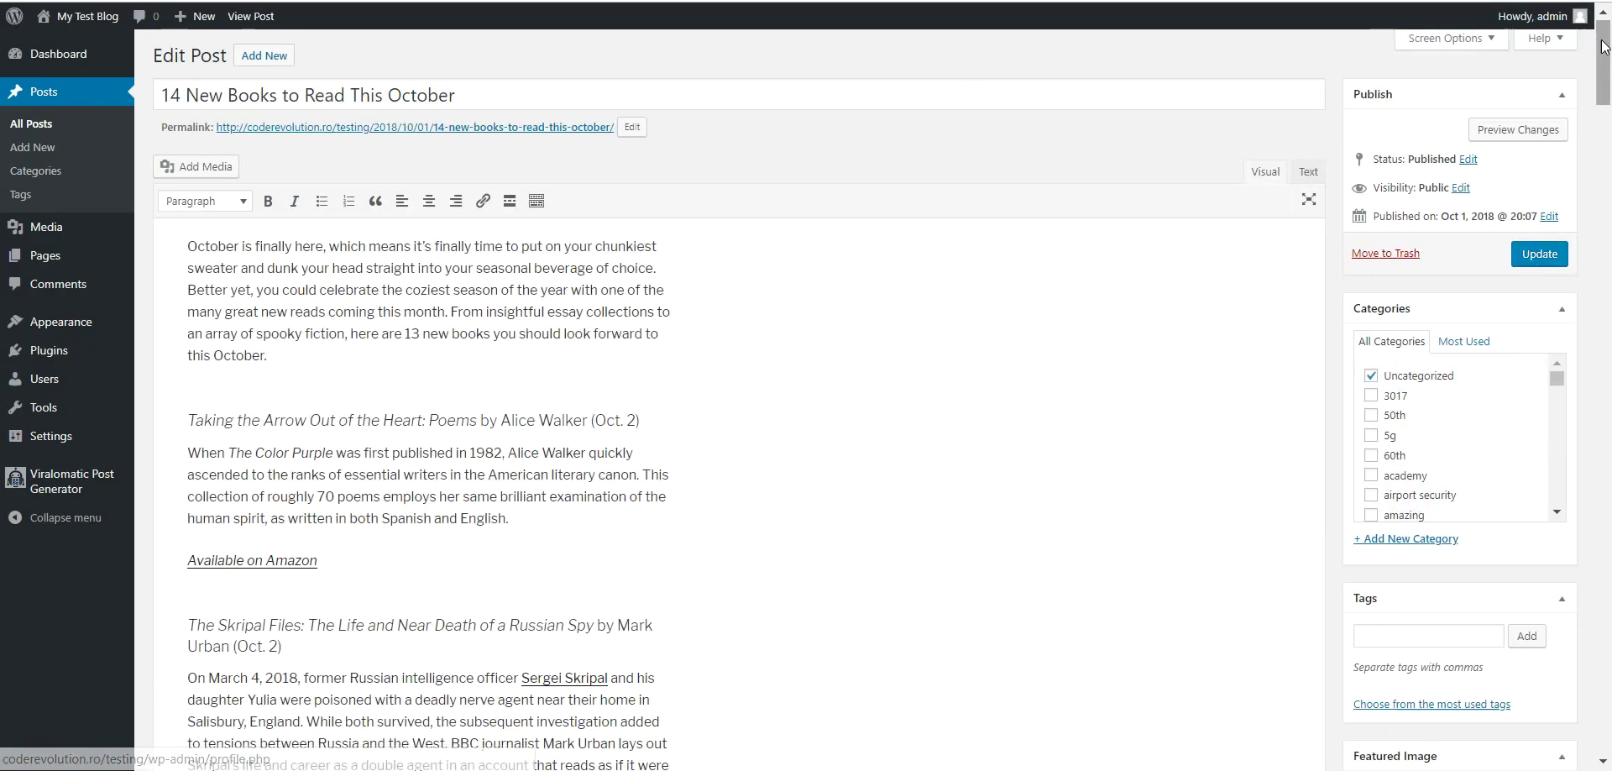
mouse_move(1603, 92)
mouse_down()
mouse_move(1607, 567)
mouse_move(1521, 742)
mouse_up()
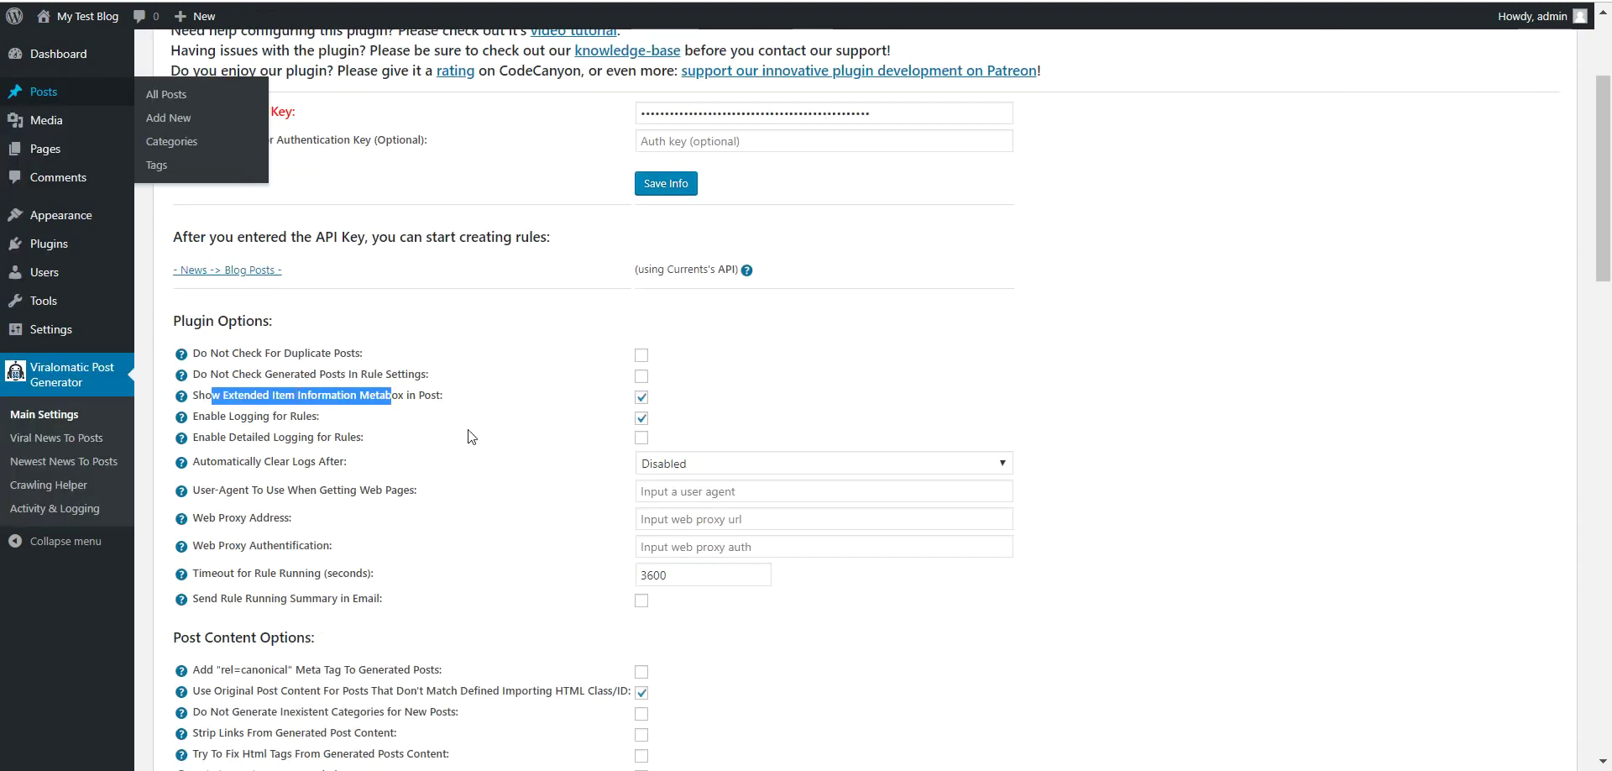
click(356, 419)
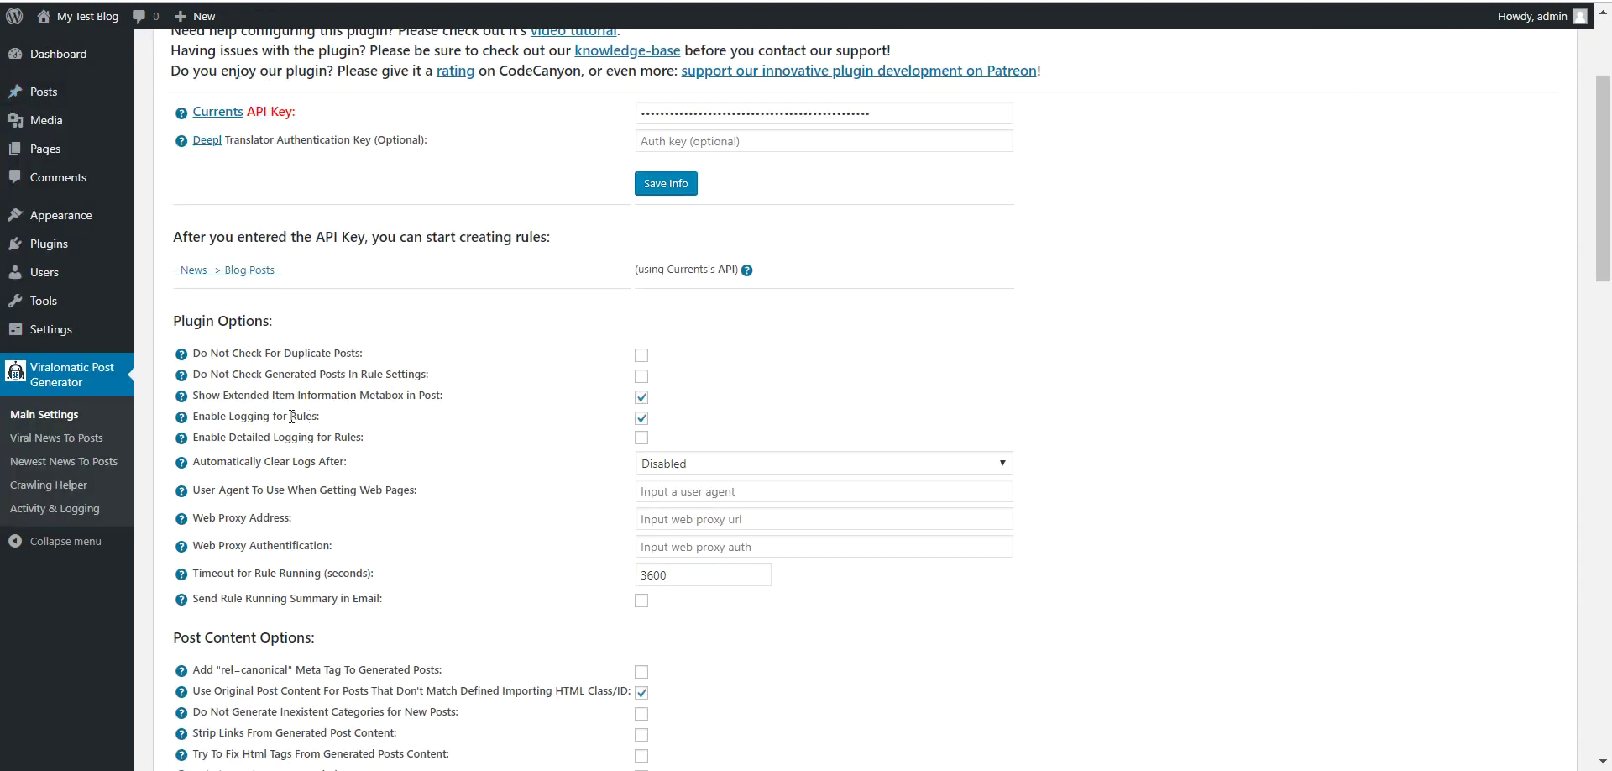
mouse_move(217, 415)
mouse_down()
mouse_move(305, 417)
mouse_move(351, 439)
mouse_up()
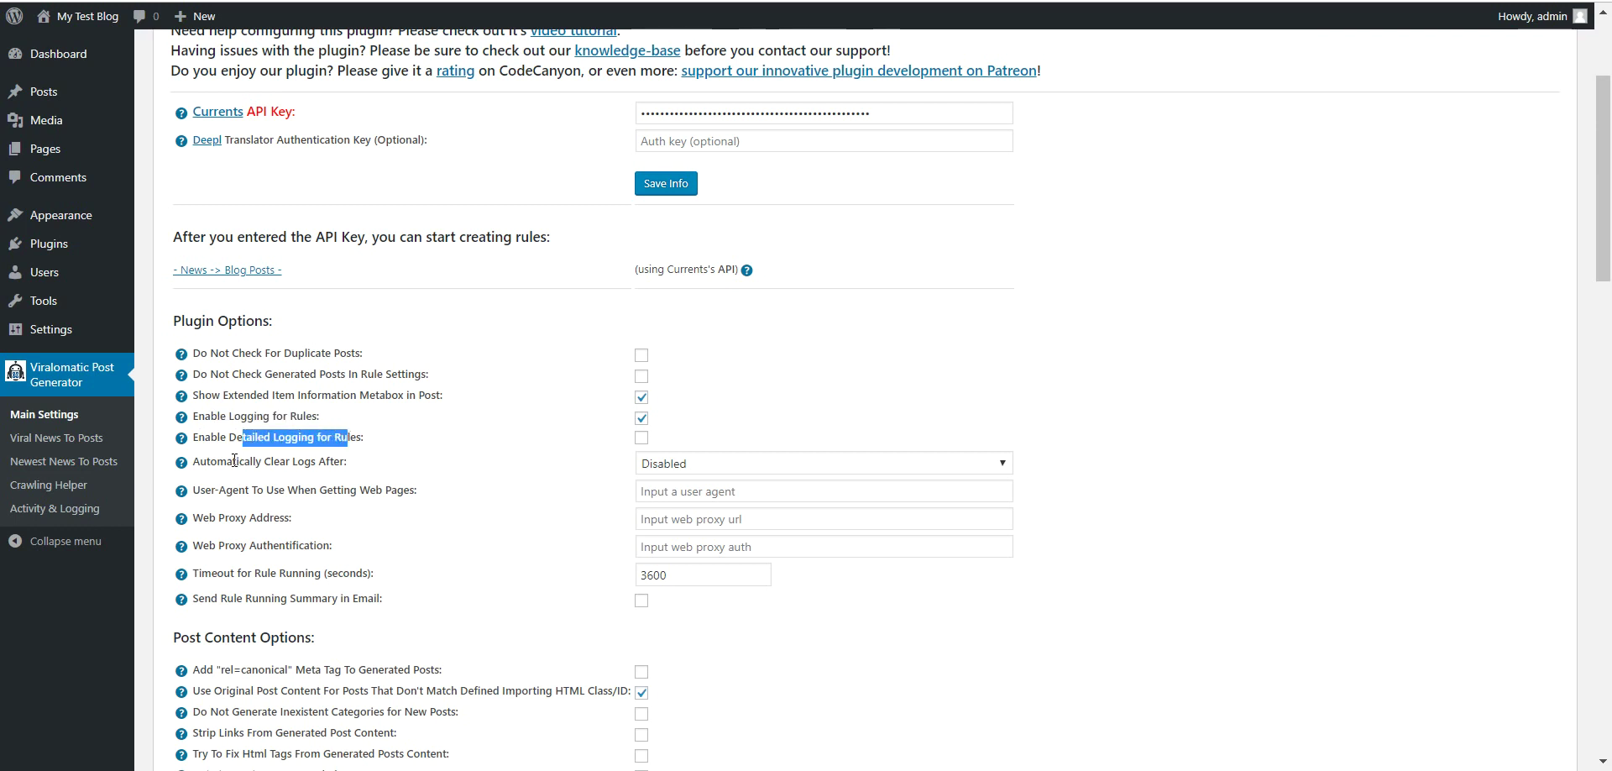
drag(233, 462, 345, 467)
click(663, 467)
click(533, 363)
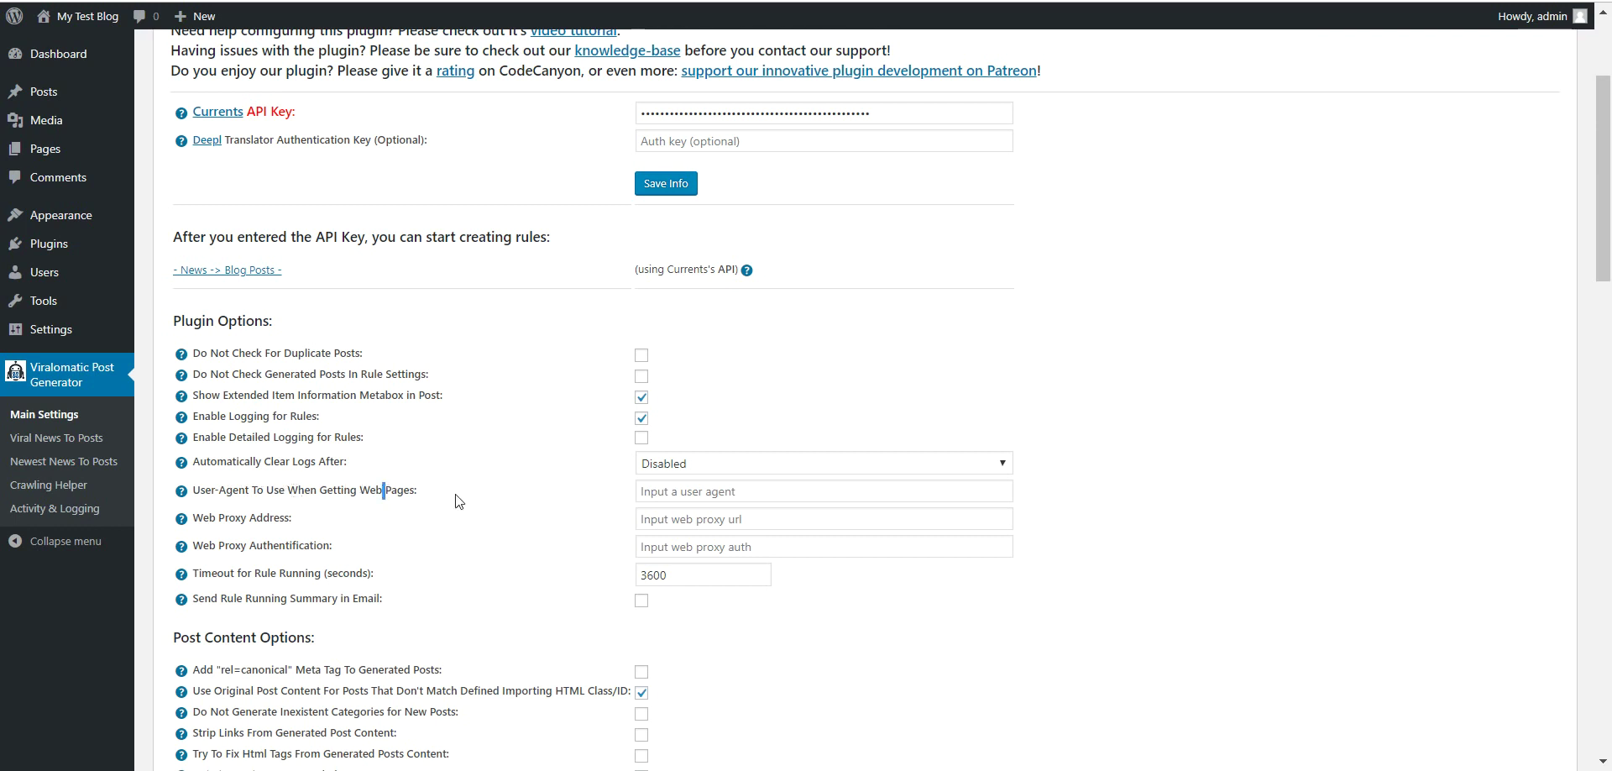
click(671, 491)
scroll(504, 504, down, 2)
scroll(456, 549, down, 1)
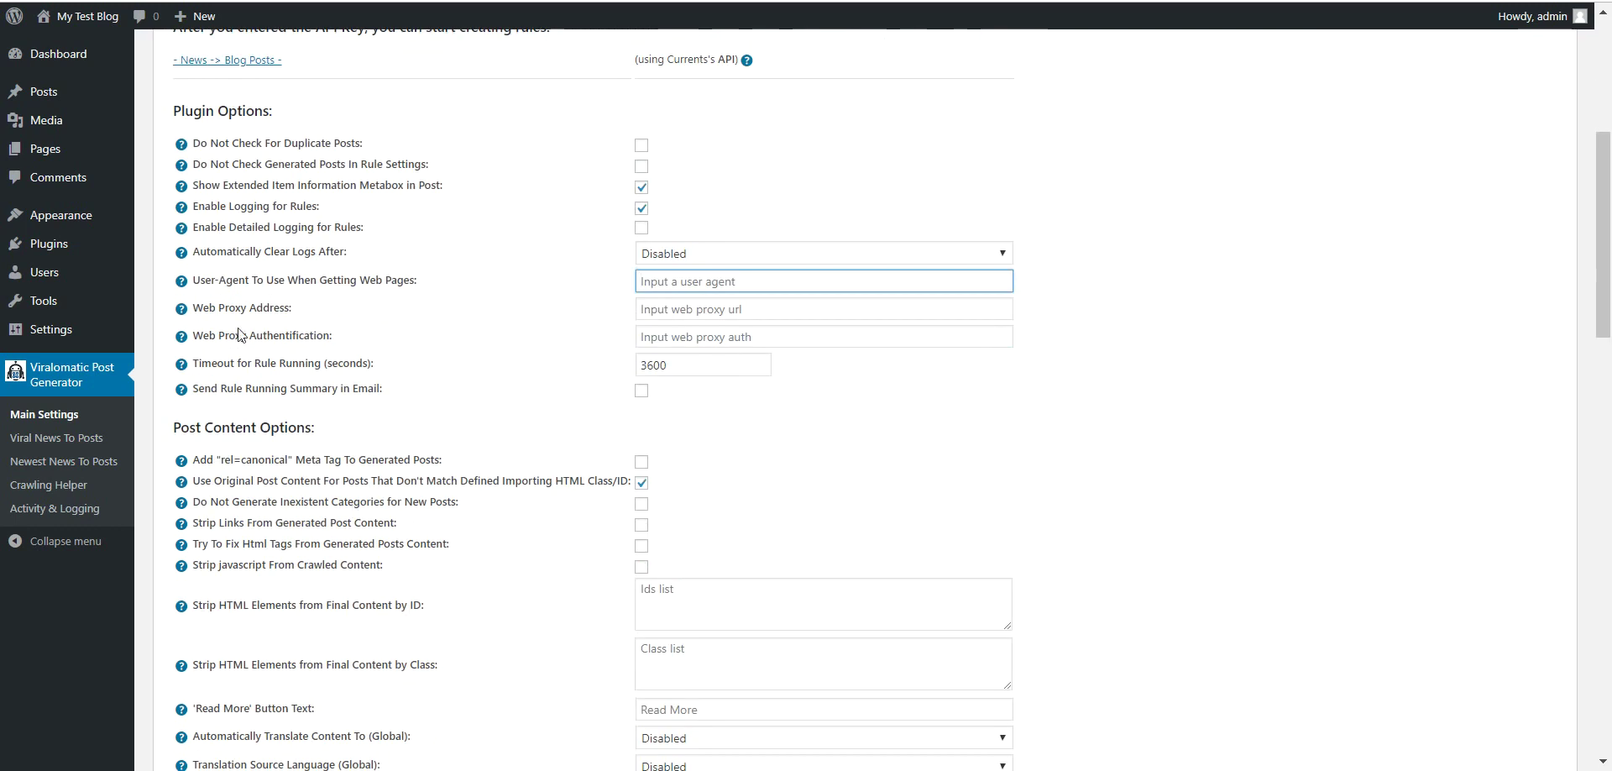
drag(216, 308, 281, 307)
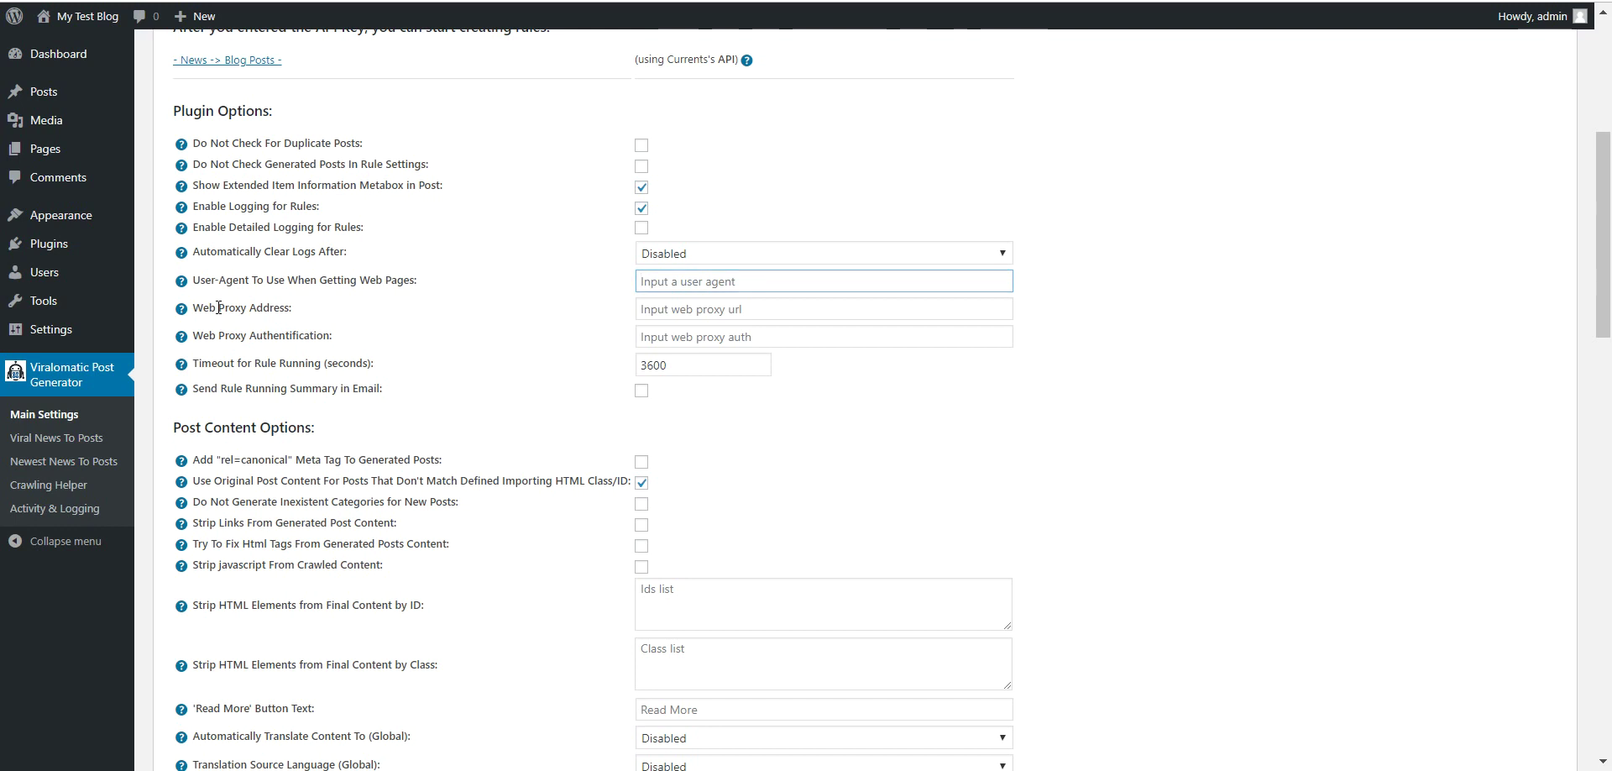
click(296, 305)
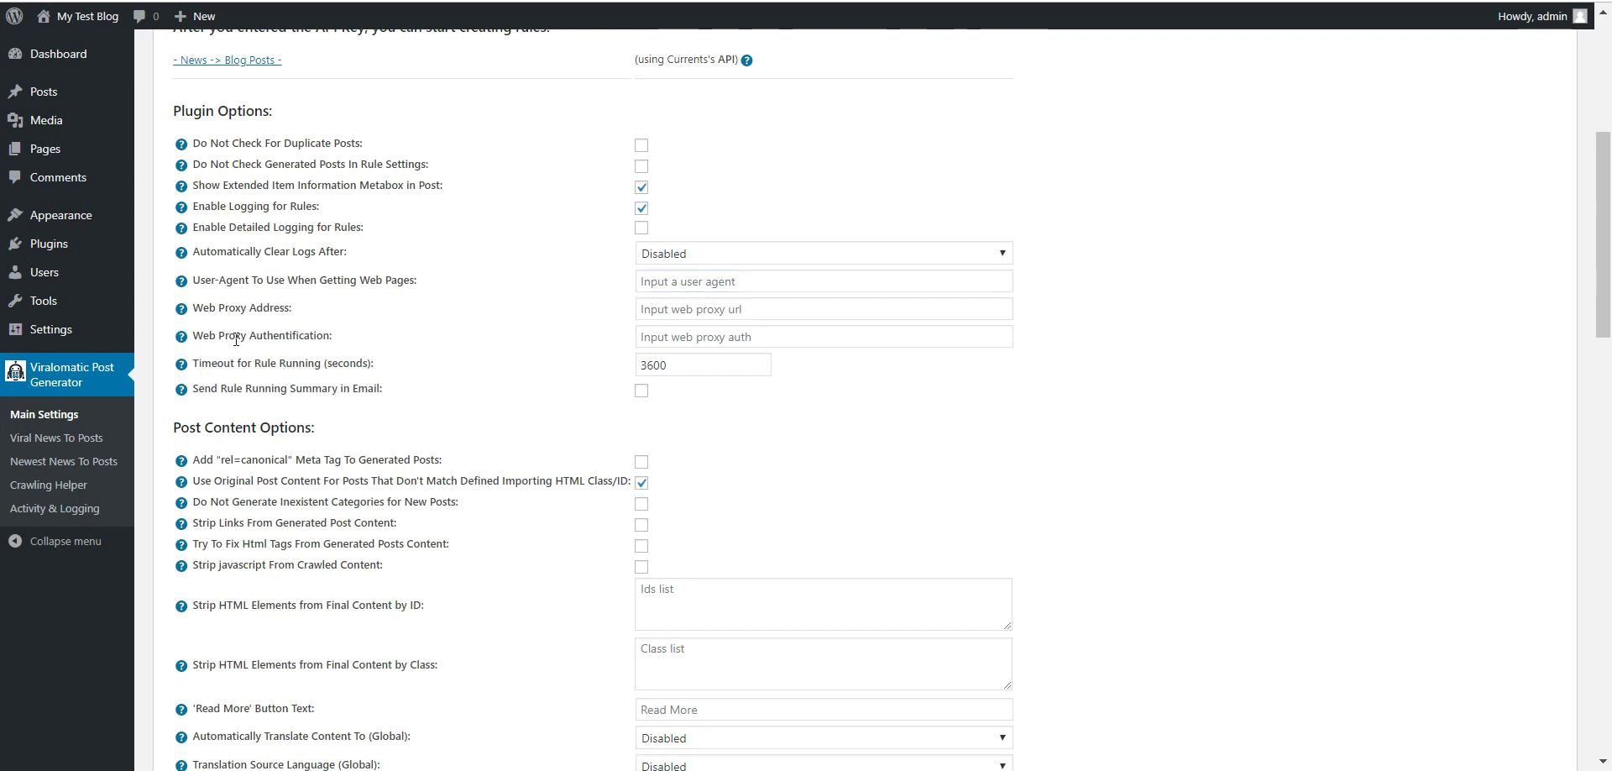
drag(230, 338, 333, 339)
drag(224, 367, 445, 369)
double_click(652, 367)
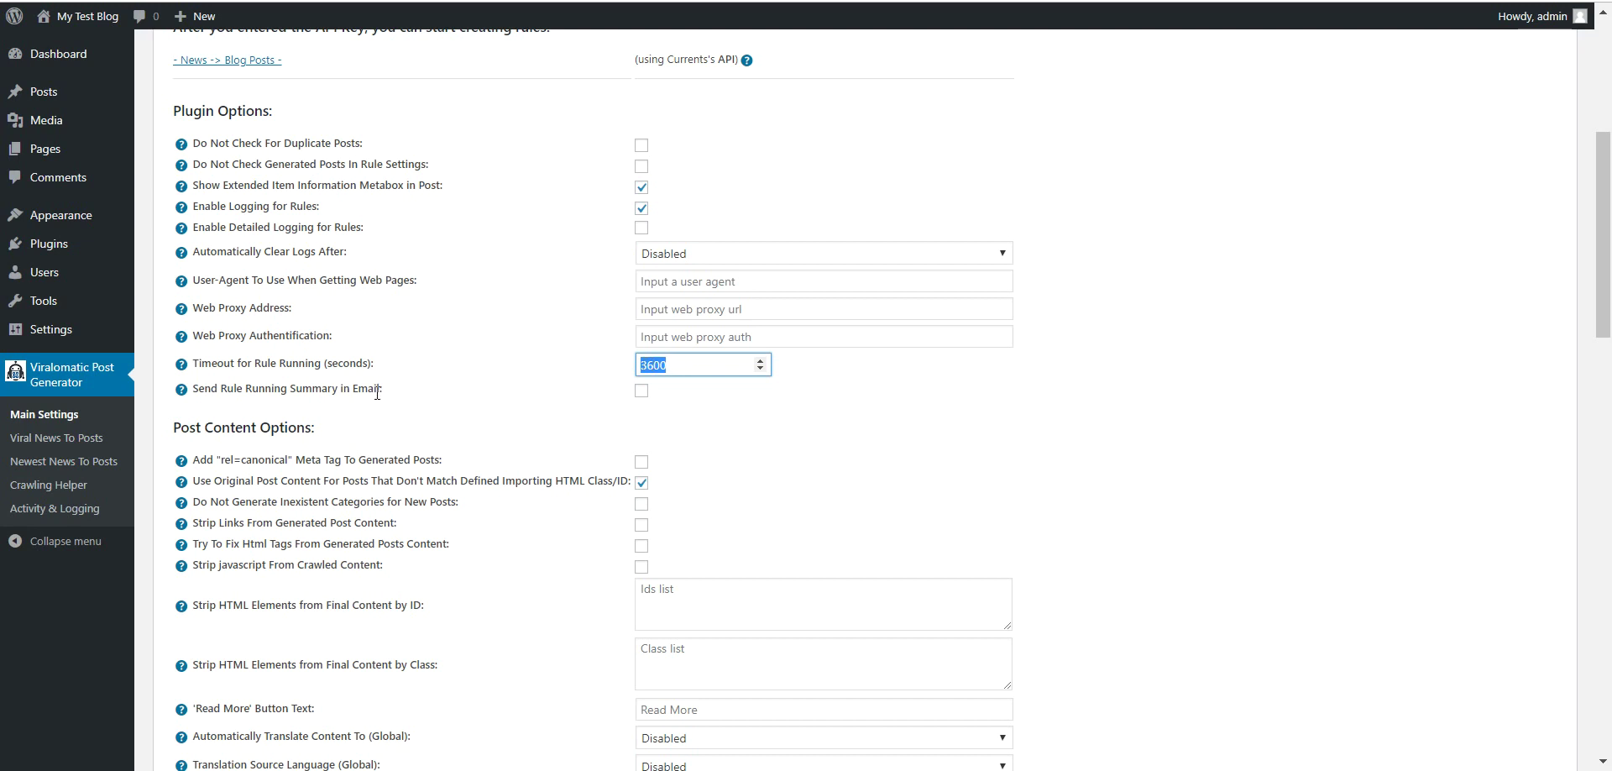
drag(233, 384, 359, 386)
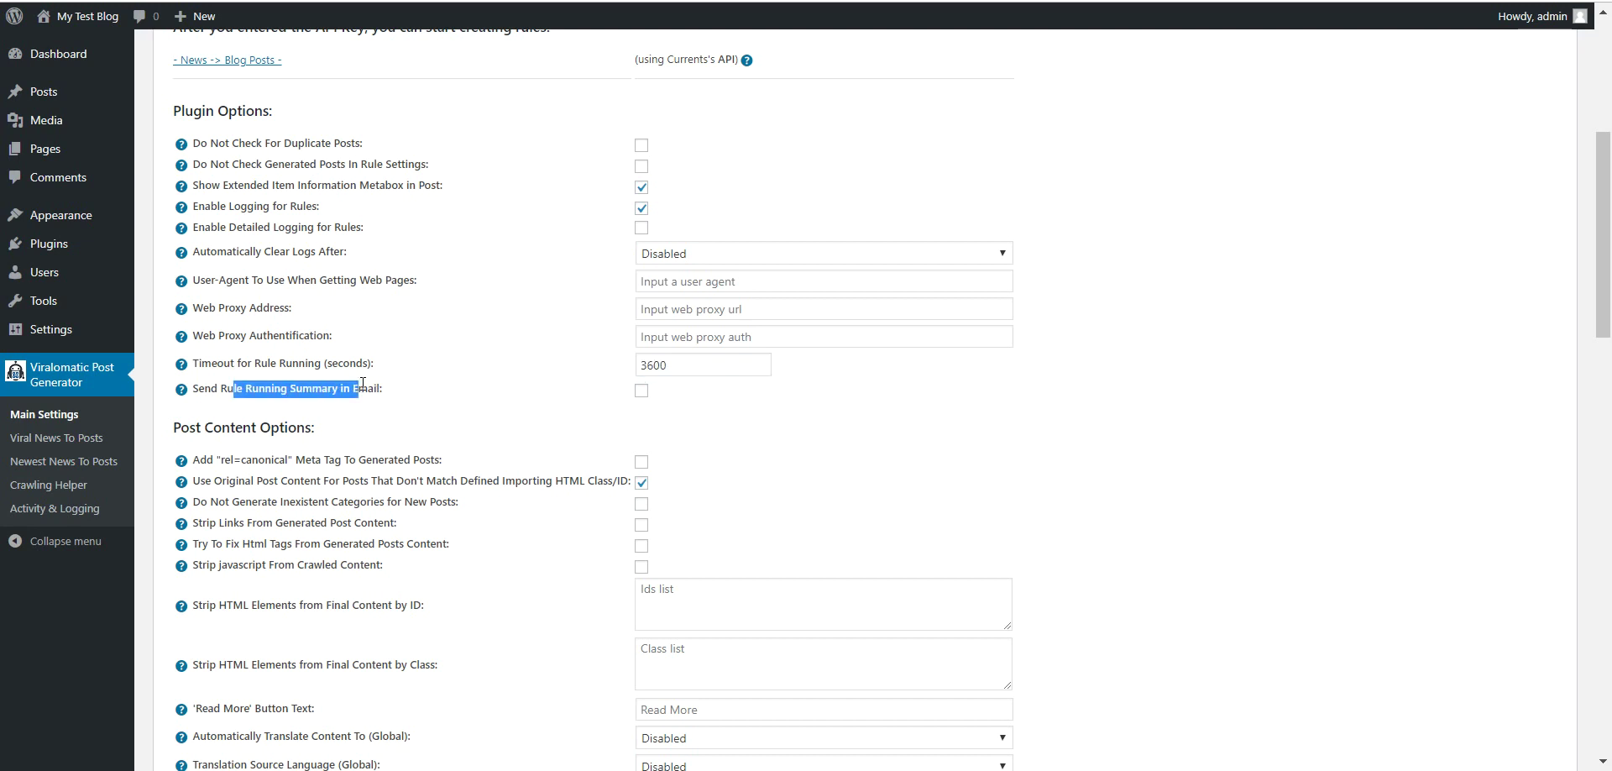
click(643, 391)
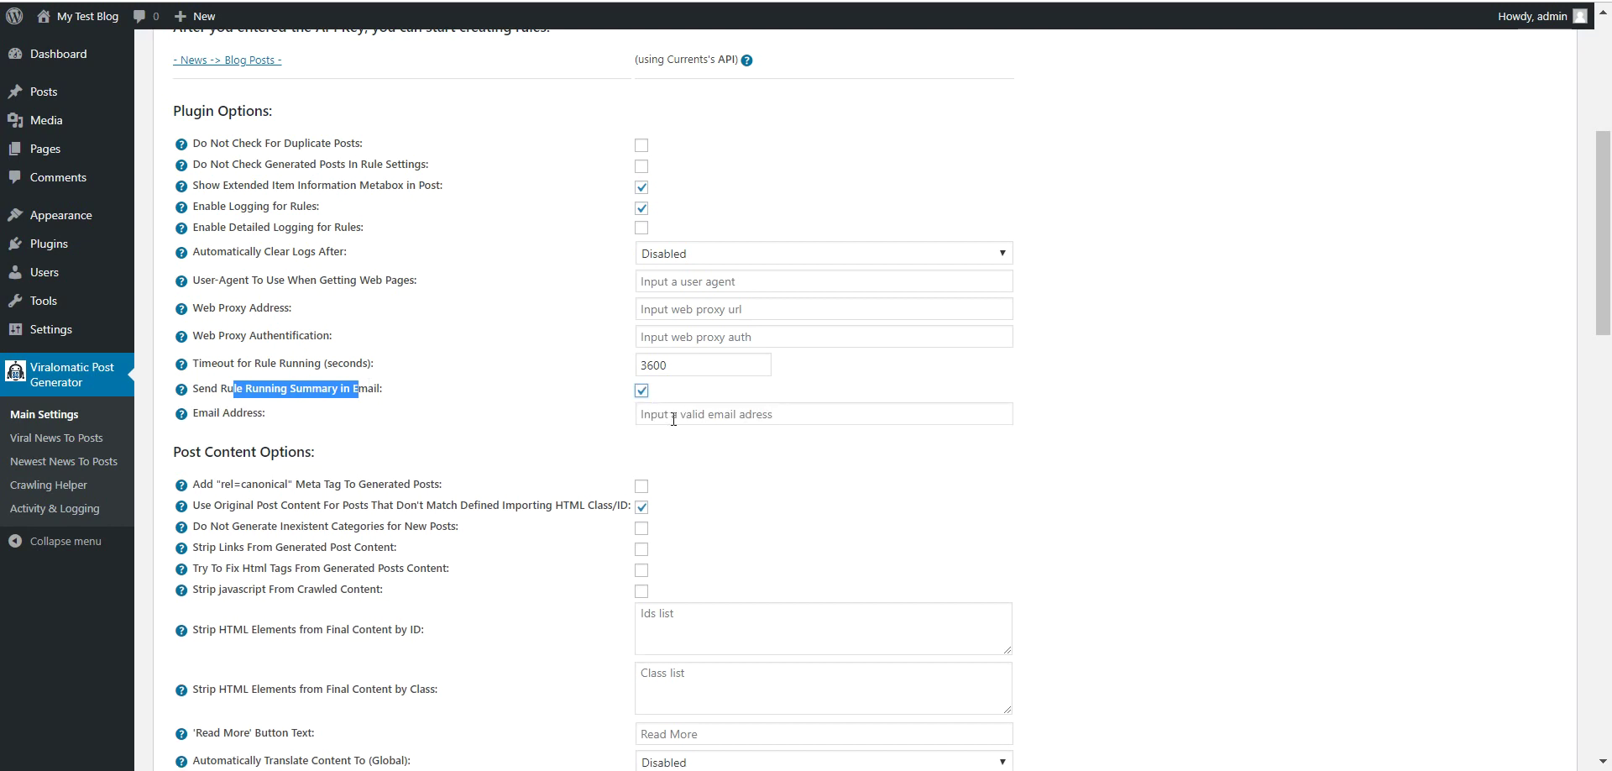
click(673, 415)
click(641, 390)
scroll(276, 415, down, 3)
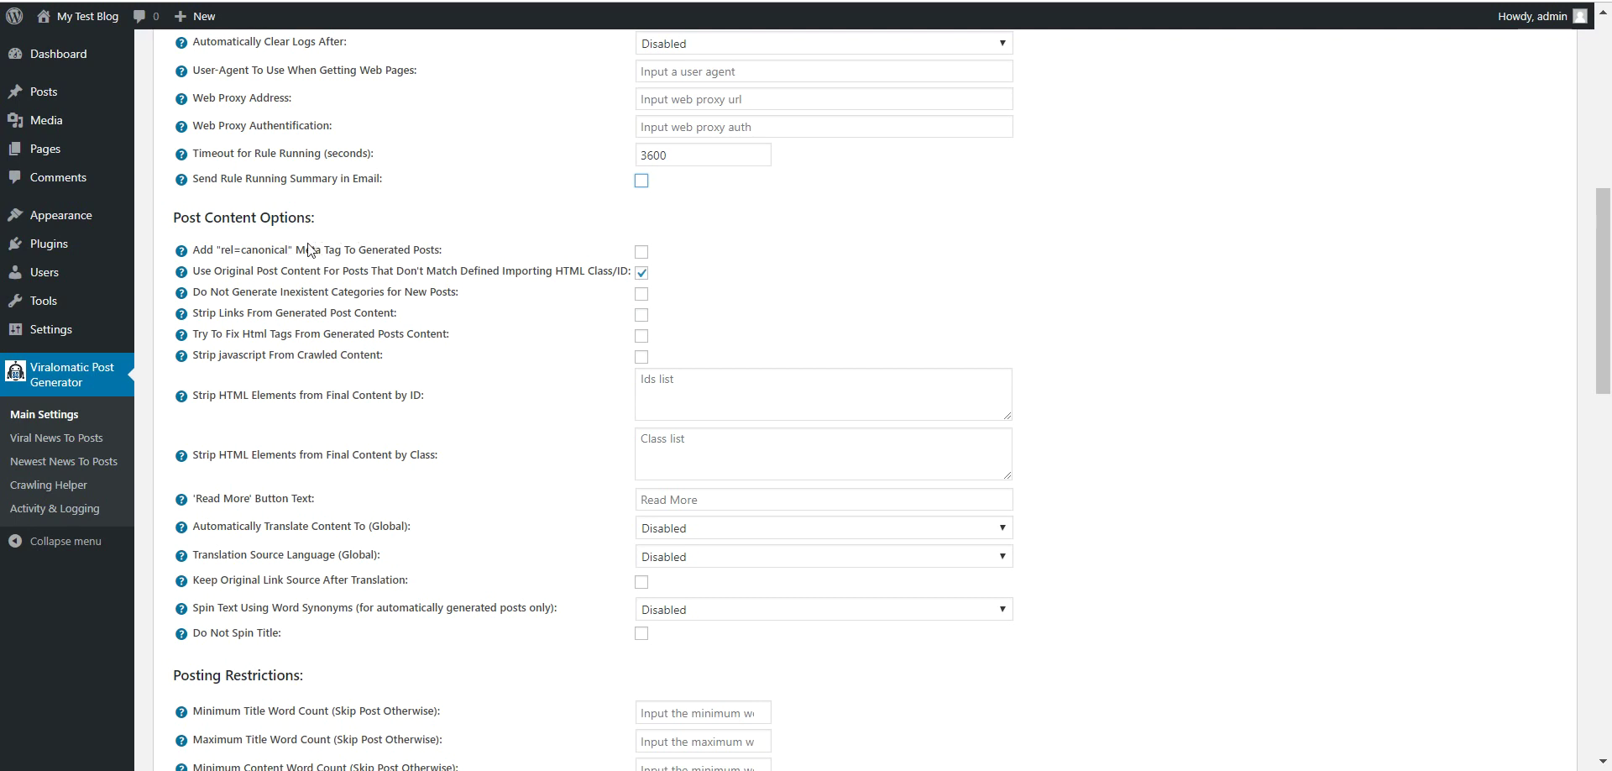
double_click(261, 249)
drag(215, 270, 402, 271)
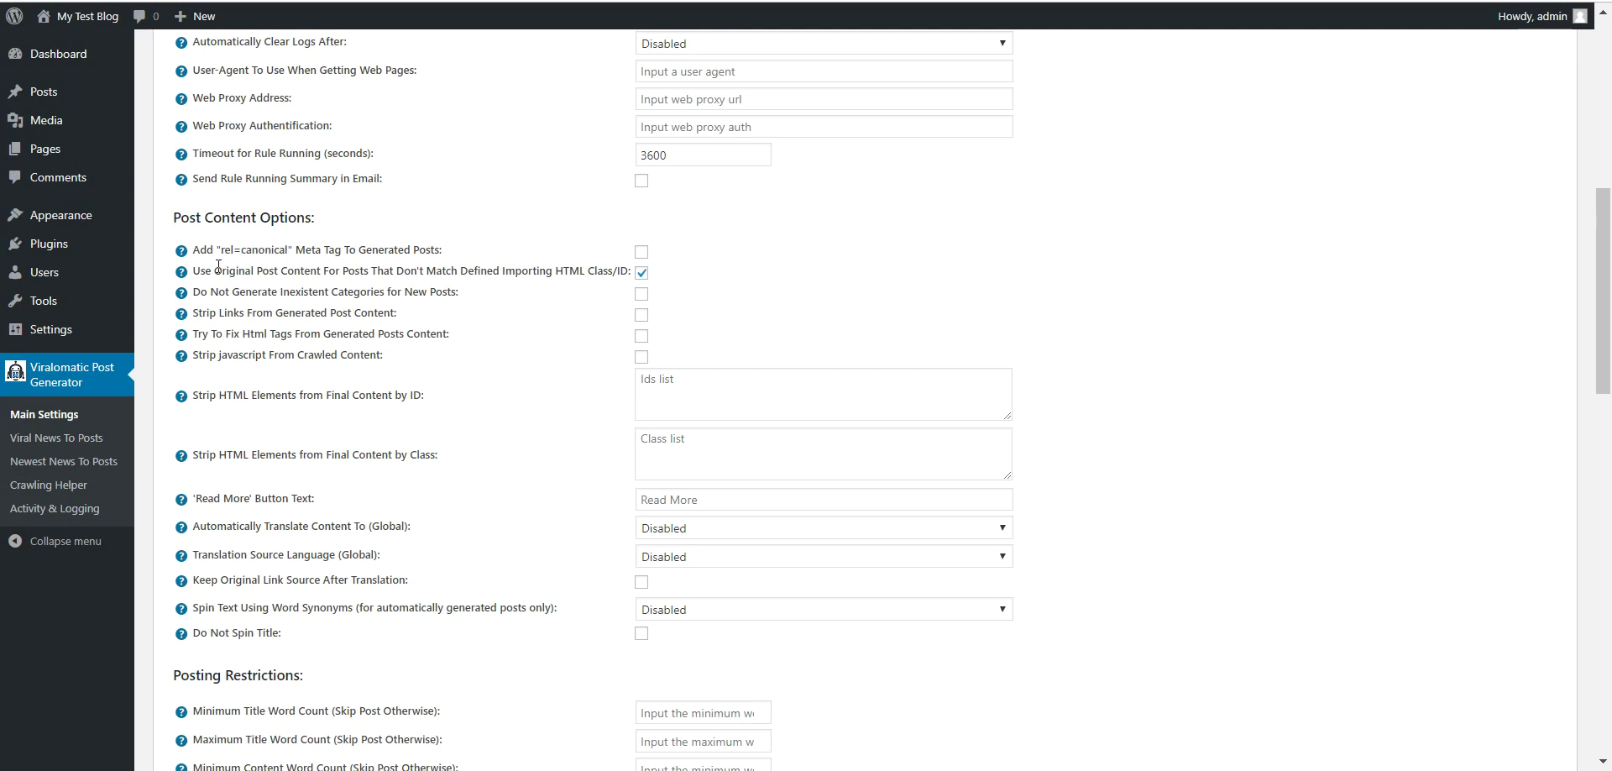
click(403, 270)
drag(219, 291, 438, 295)
double_click(447, 292)
drag(220, 311, 379, 313)
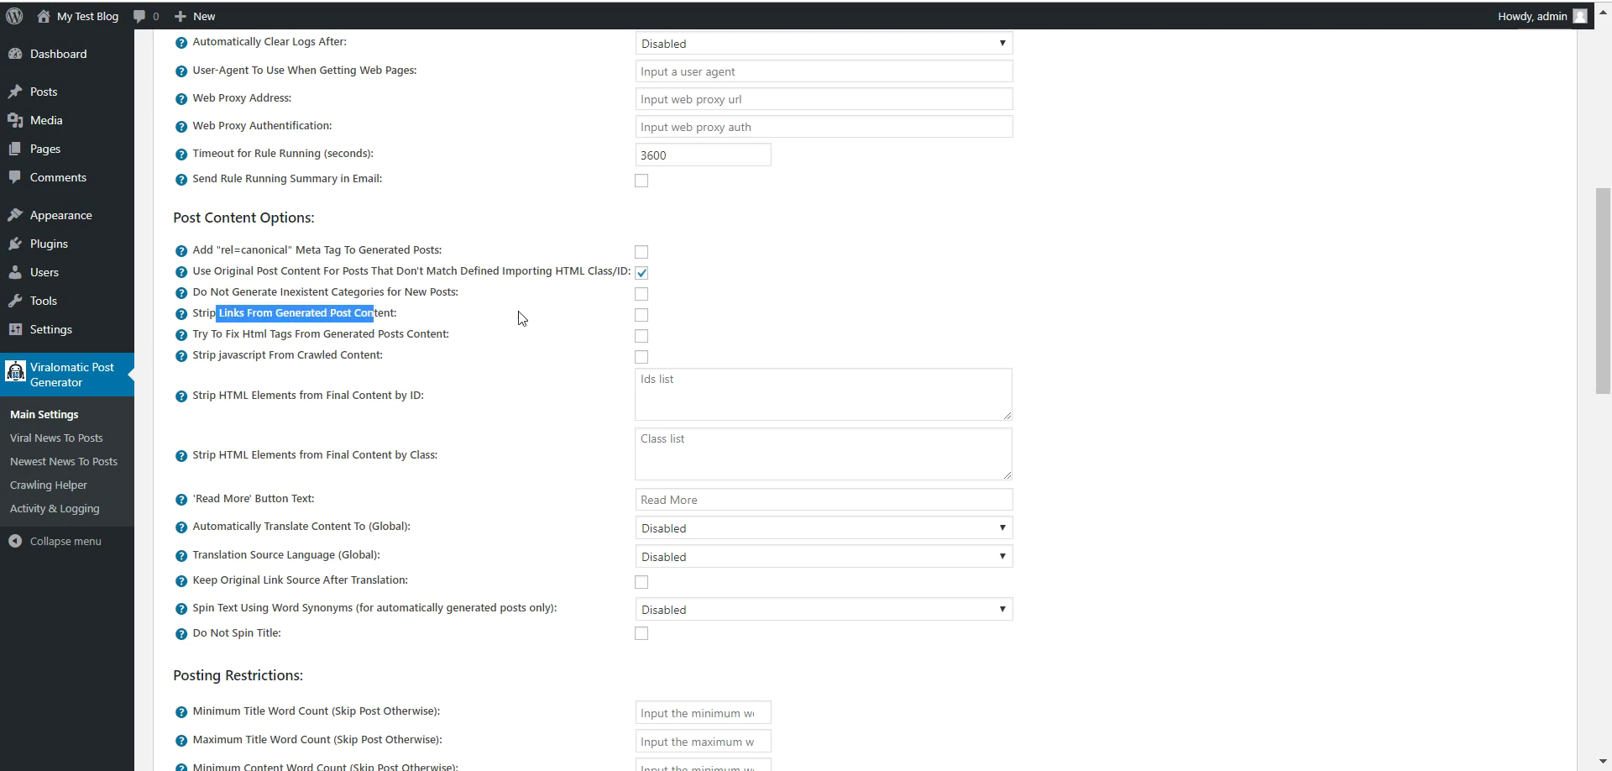
drag(202, 334, 385, 336)
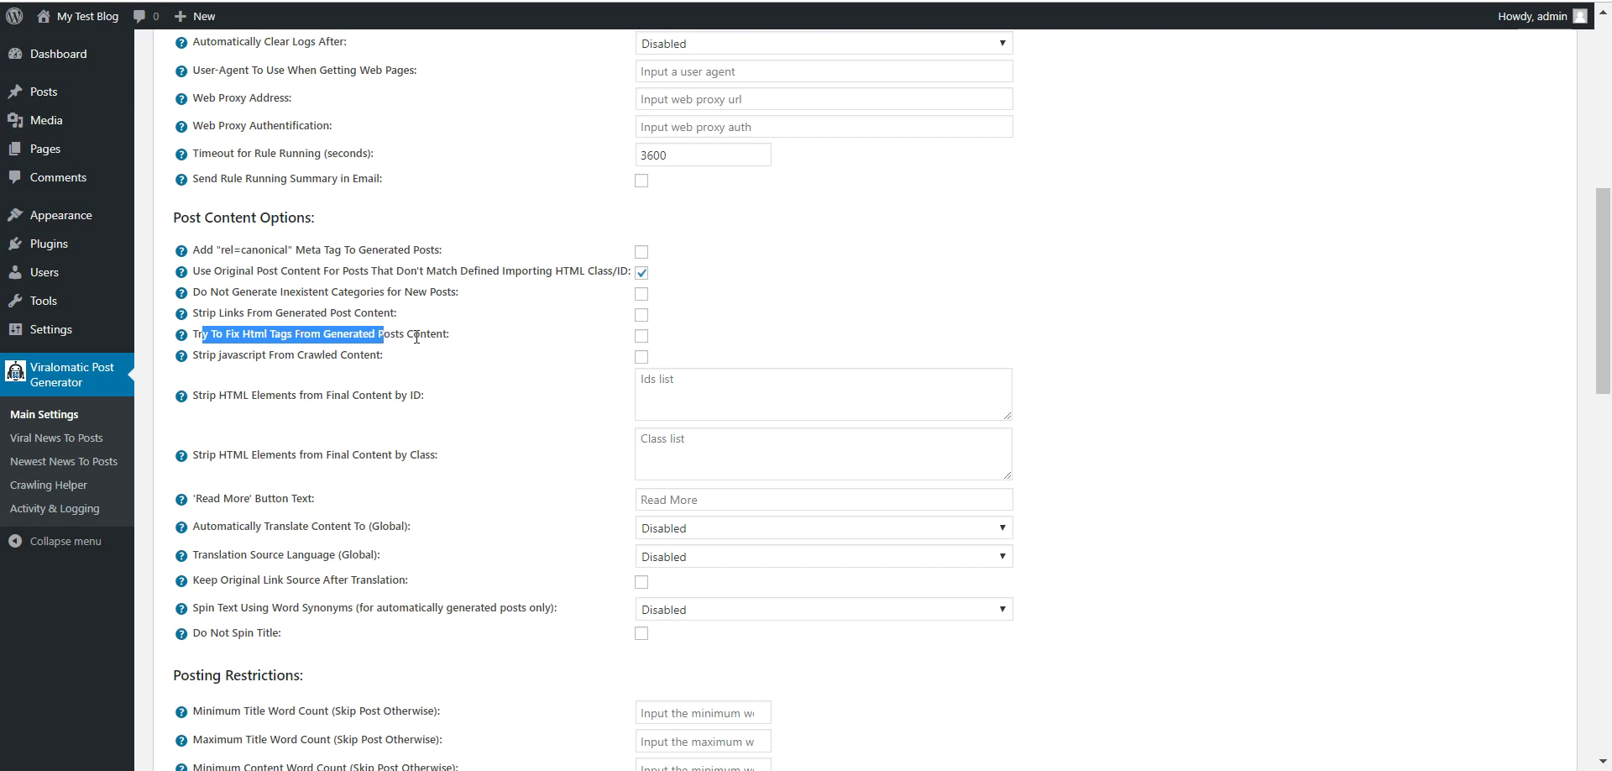
drag(236, 357, 361, 356)
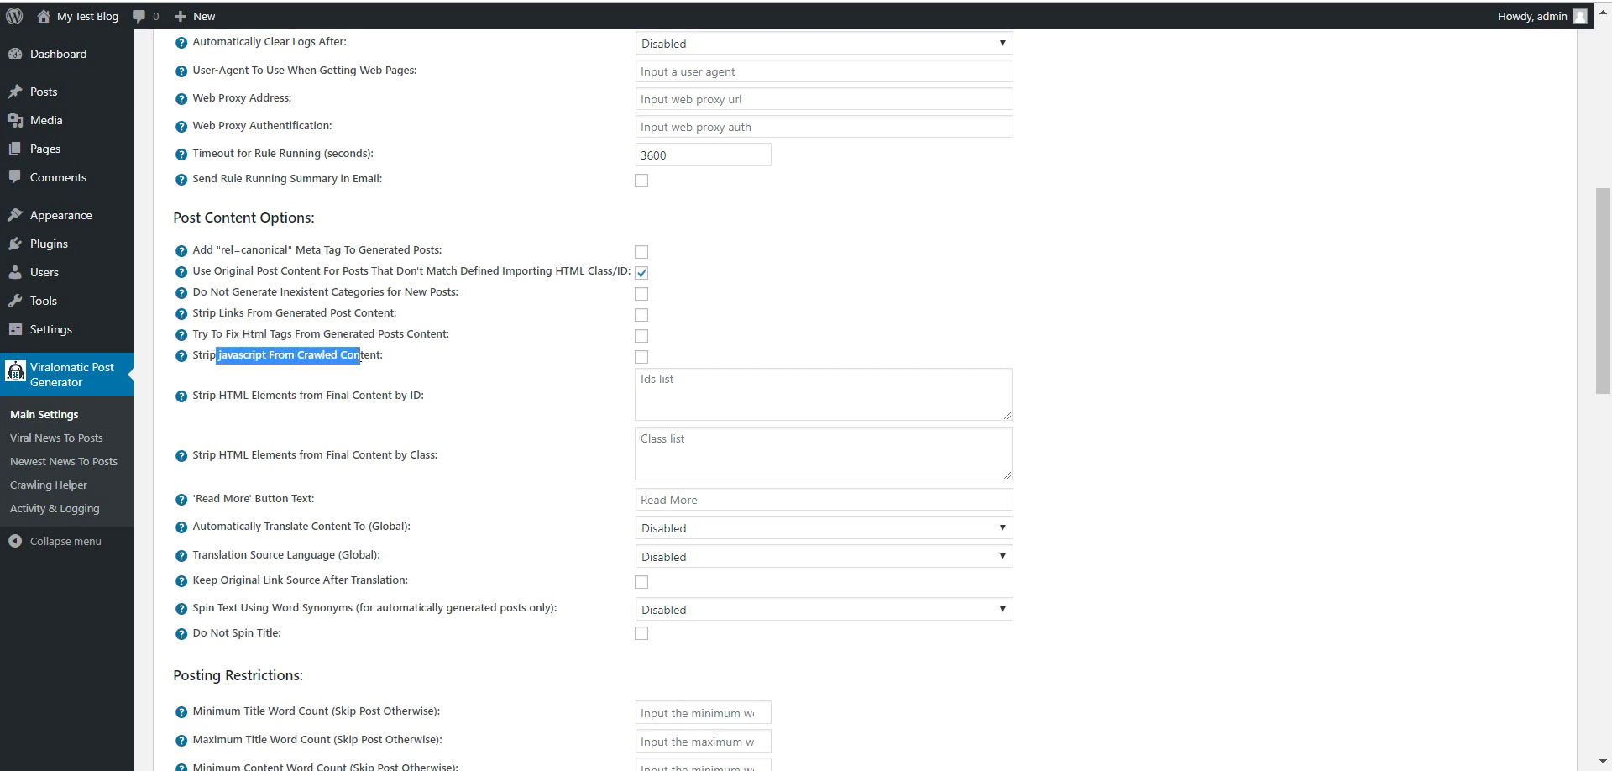
scroll(313, 371, down, 1)
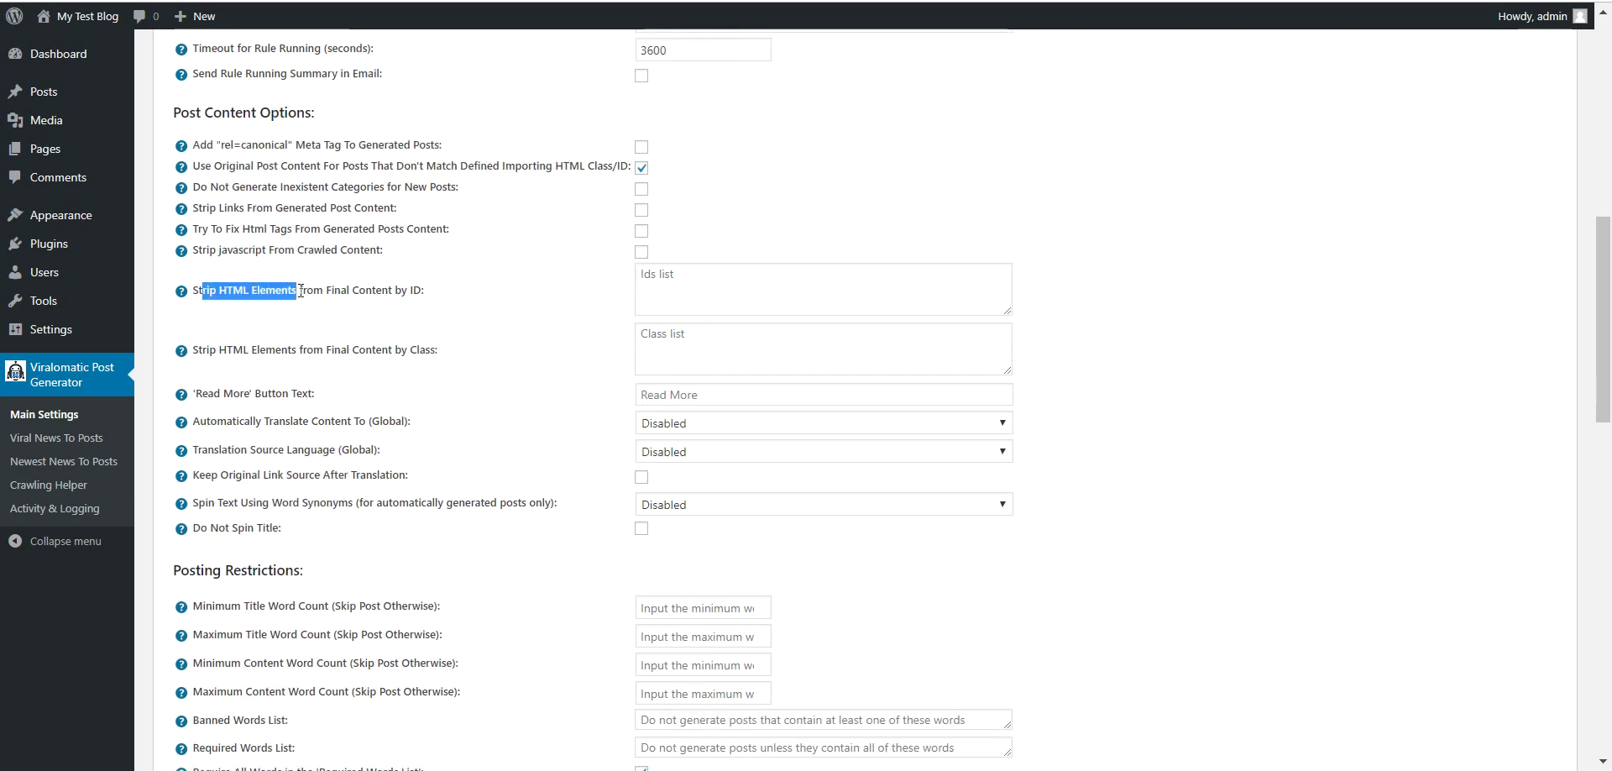
drag(201, 290, 405, 289)
click(416, 297)
double_click(416, 291)
double_click(423, 350)
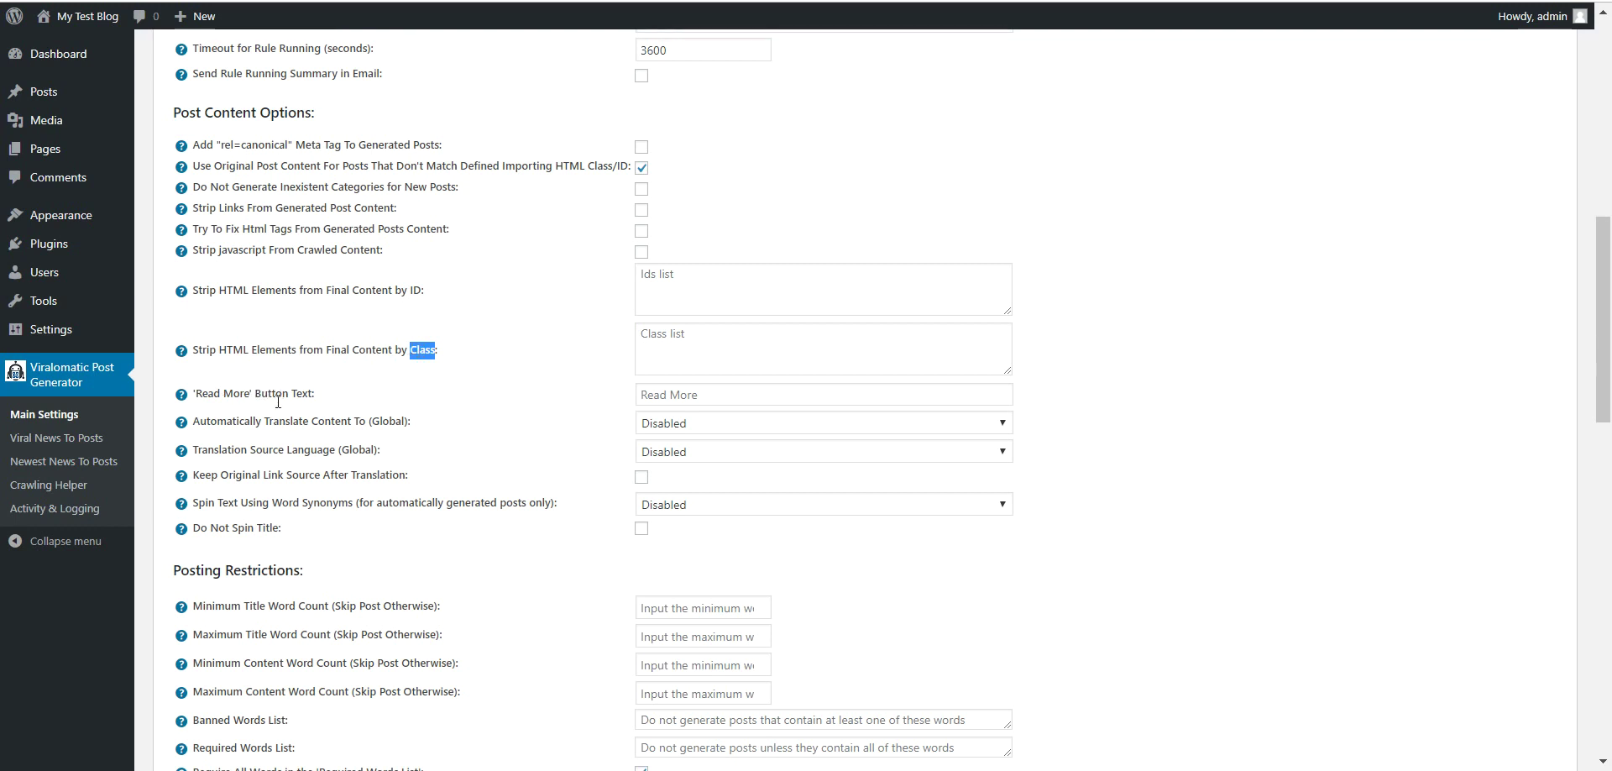
click(684, 396)
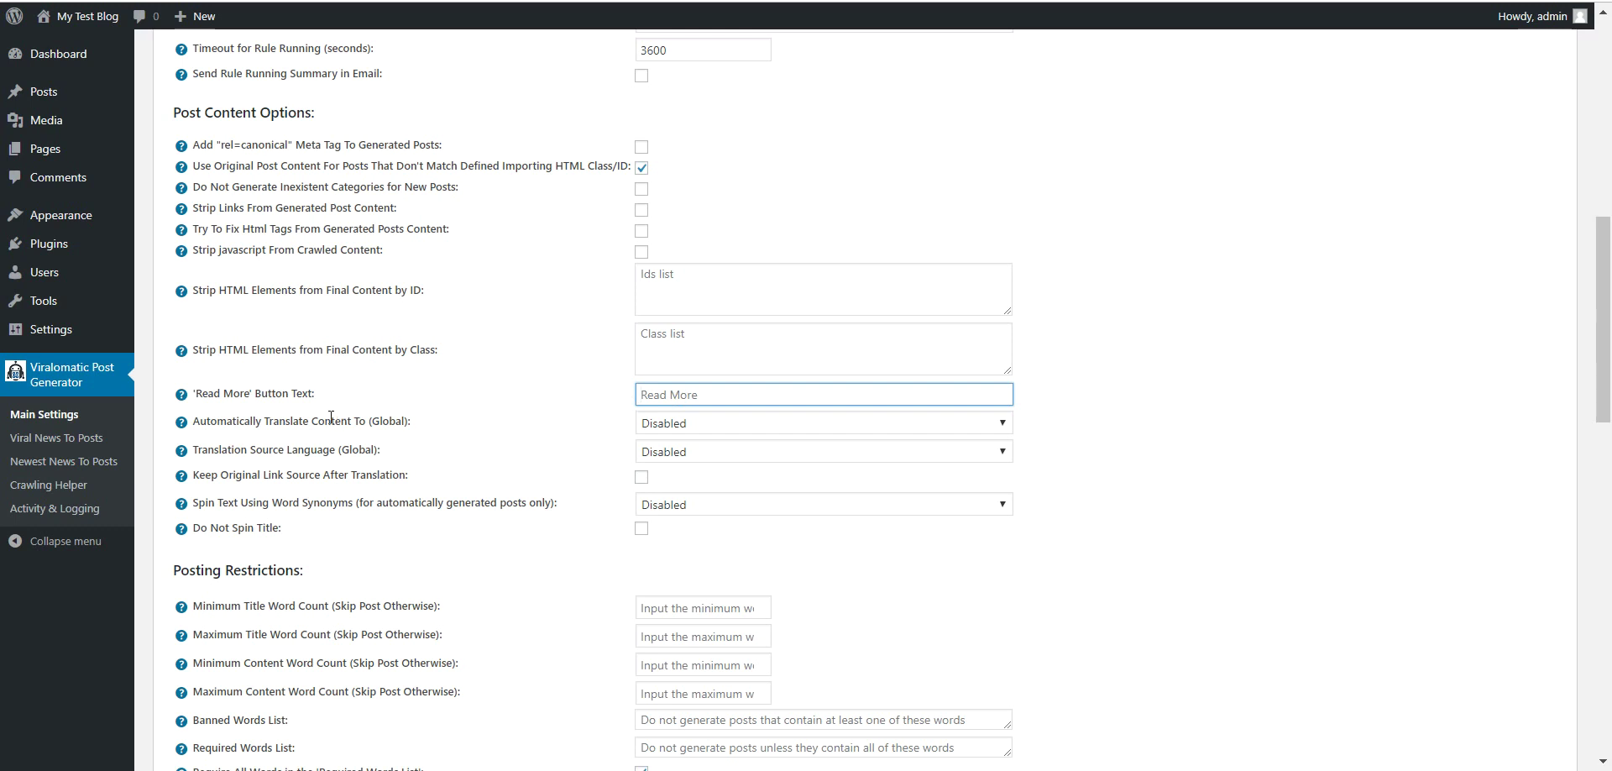
drag(262, 421, 402, 421)
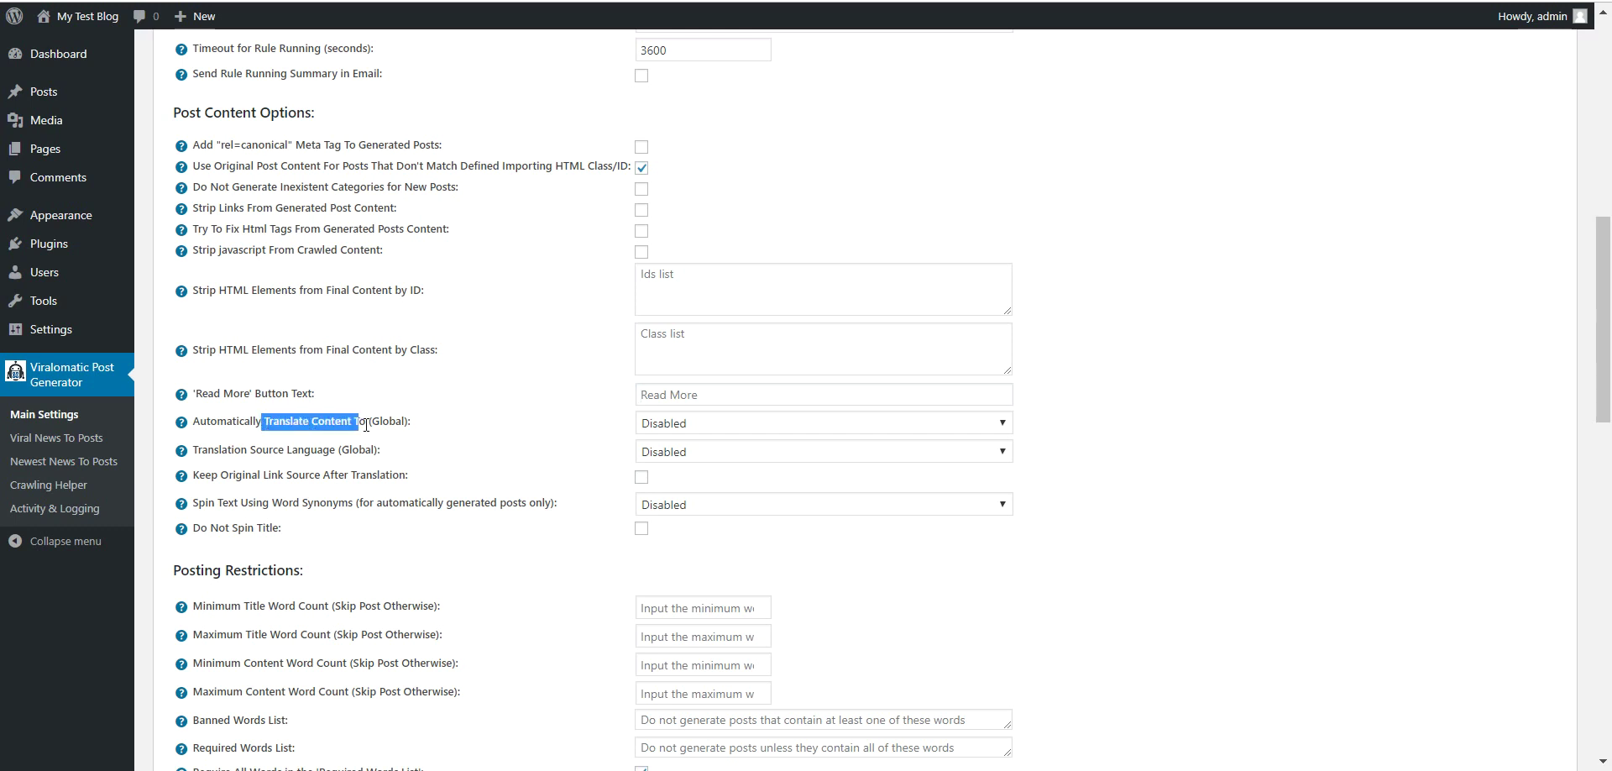
click(655, 429)
click(588, 430)
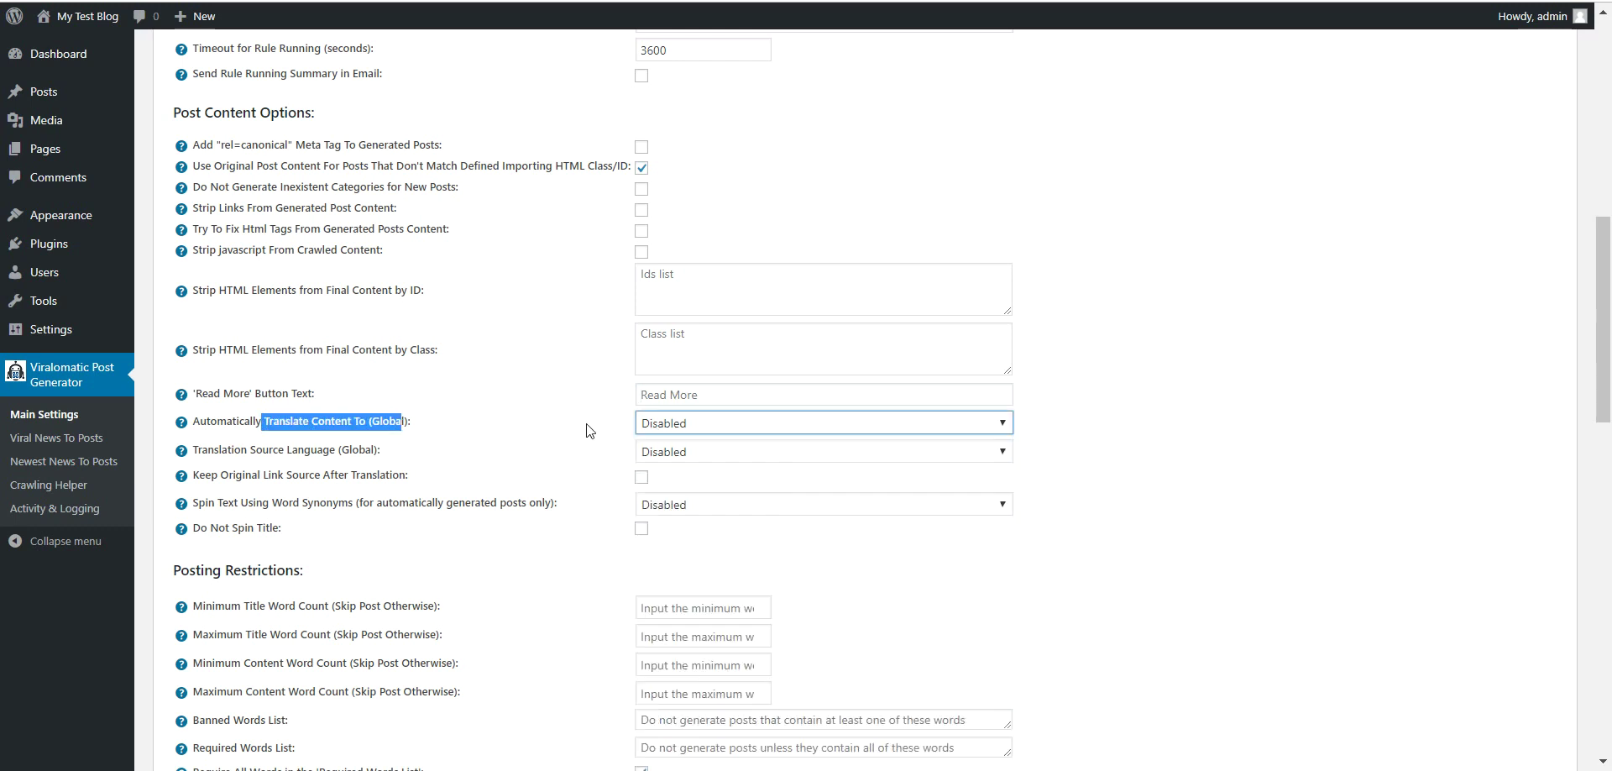
drag(250, 451, 359, 450)
scroll(258, 474, down, 3)
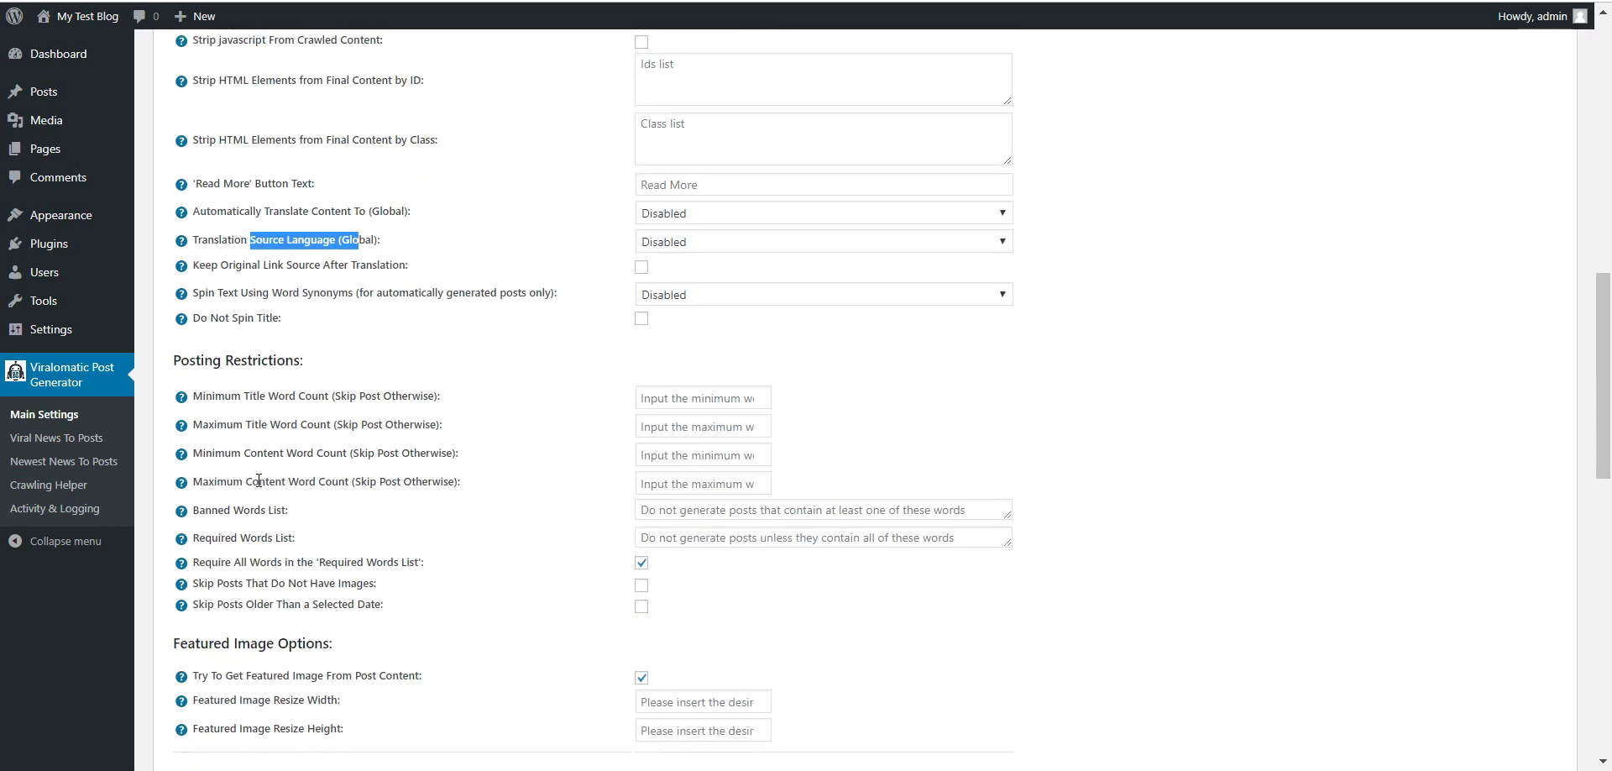
drag(220, 264, 392, 264)
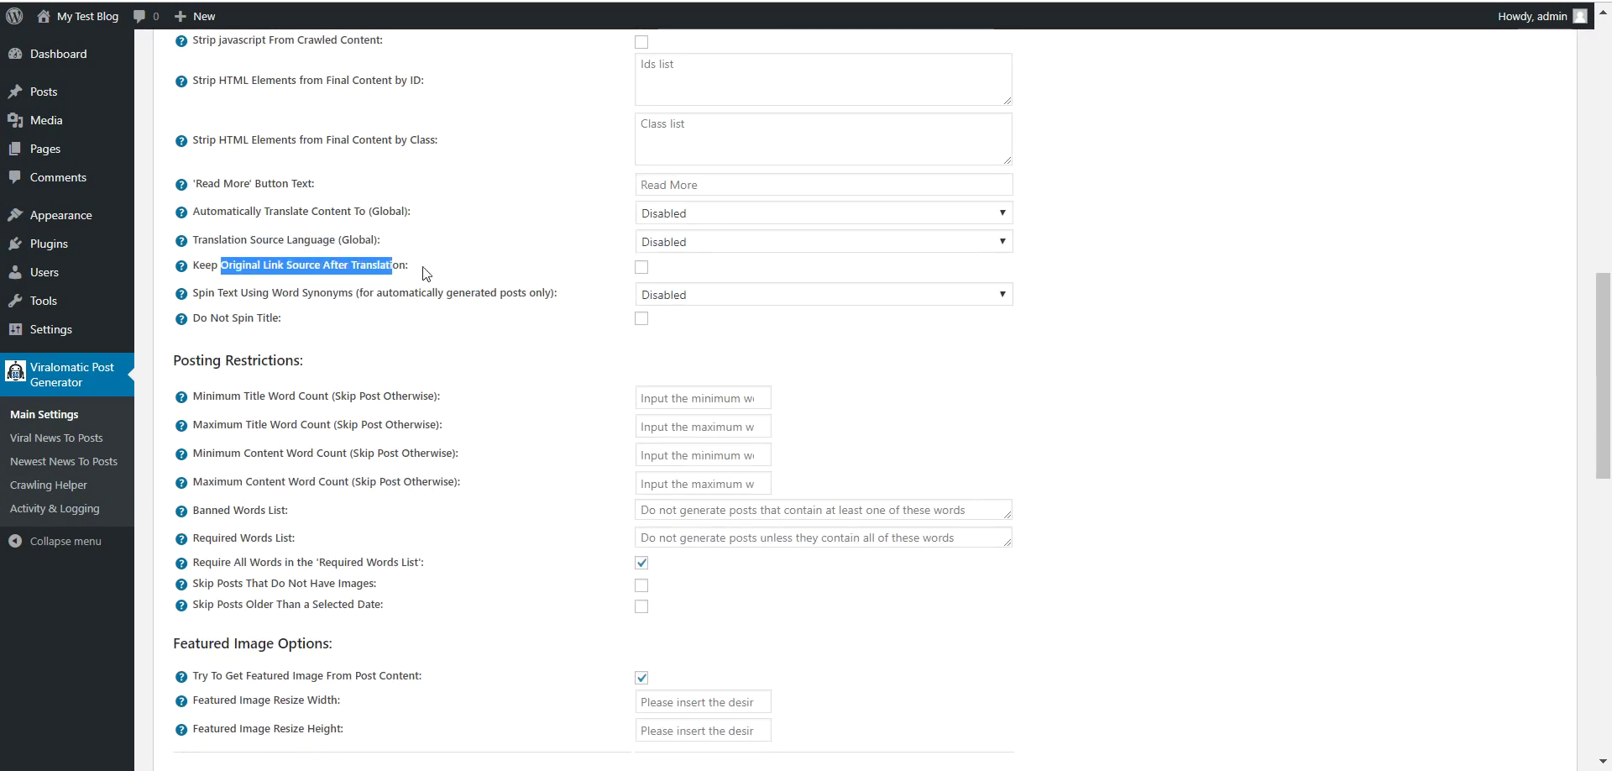
double_click(378, 265)
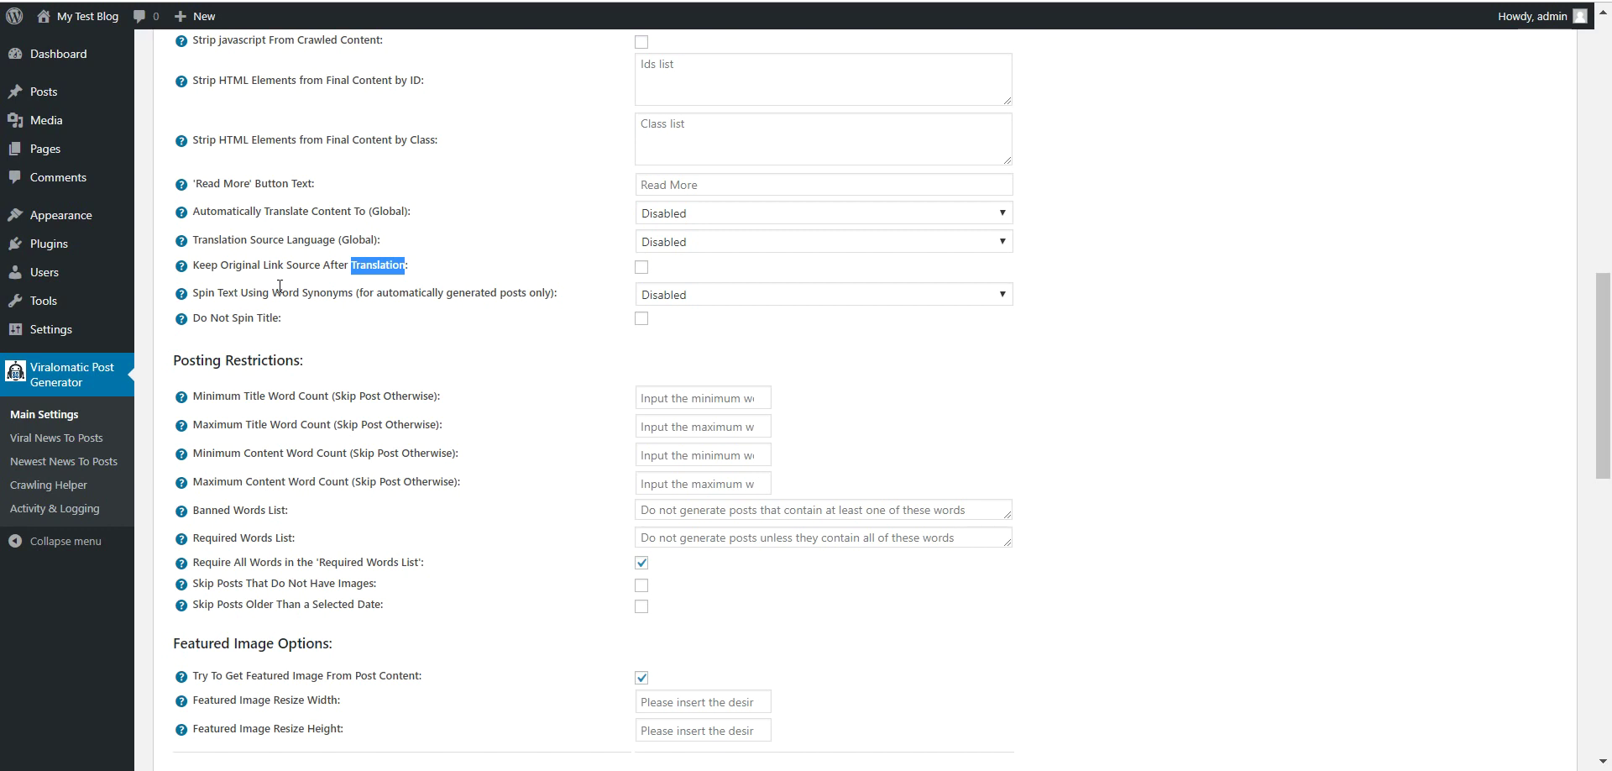
Step: Try The Best Spinner, Wordai and SpinRewriter in the Spin Text Using Word Synonyms dropdown
double_click(327, 292)
click(656, 300)
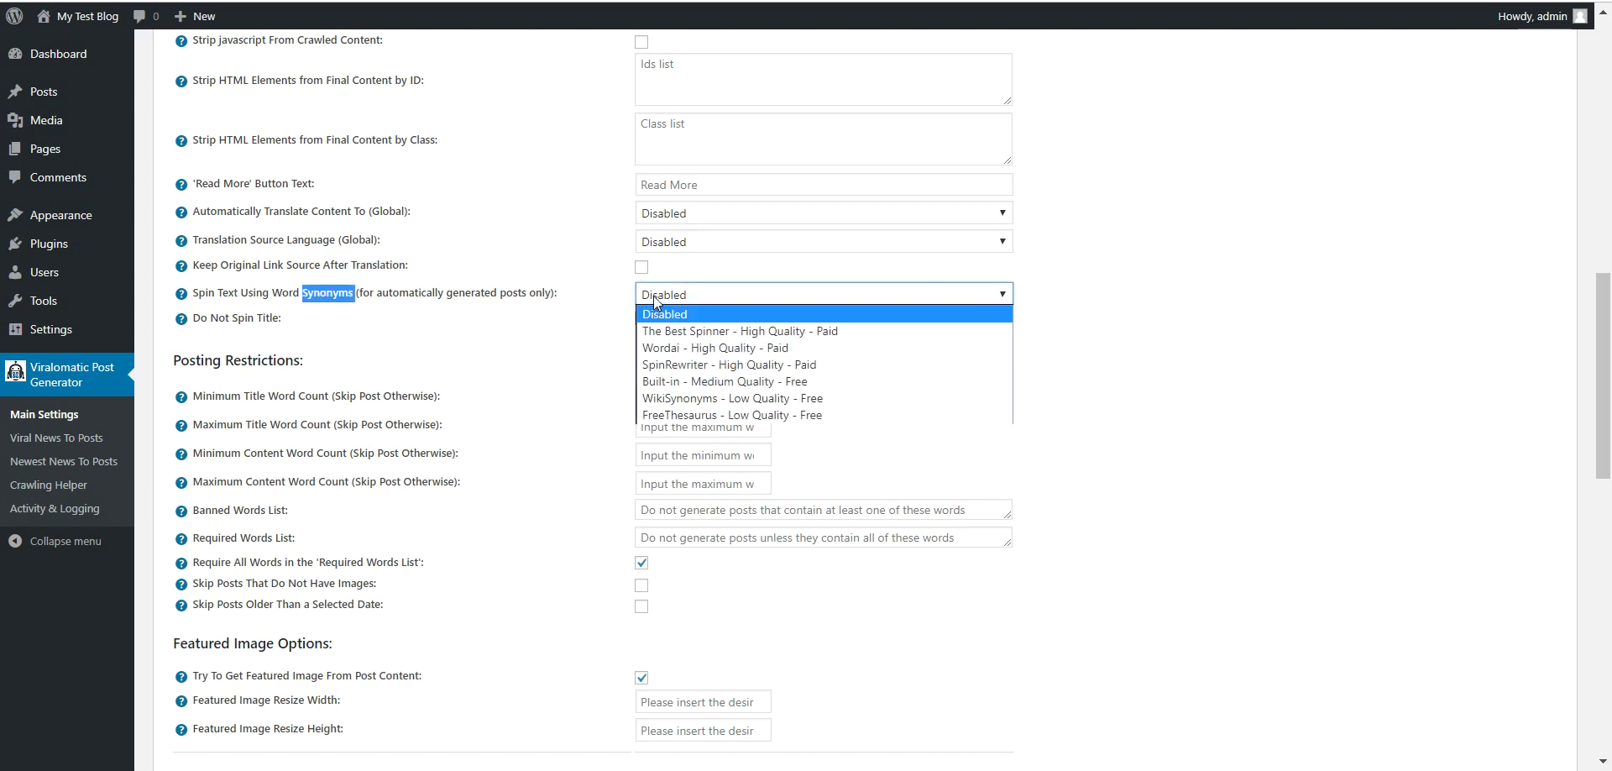
click(685, 331)
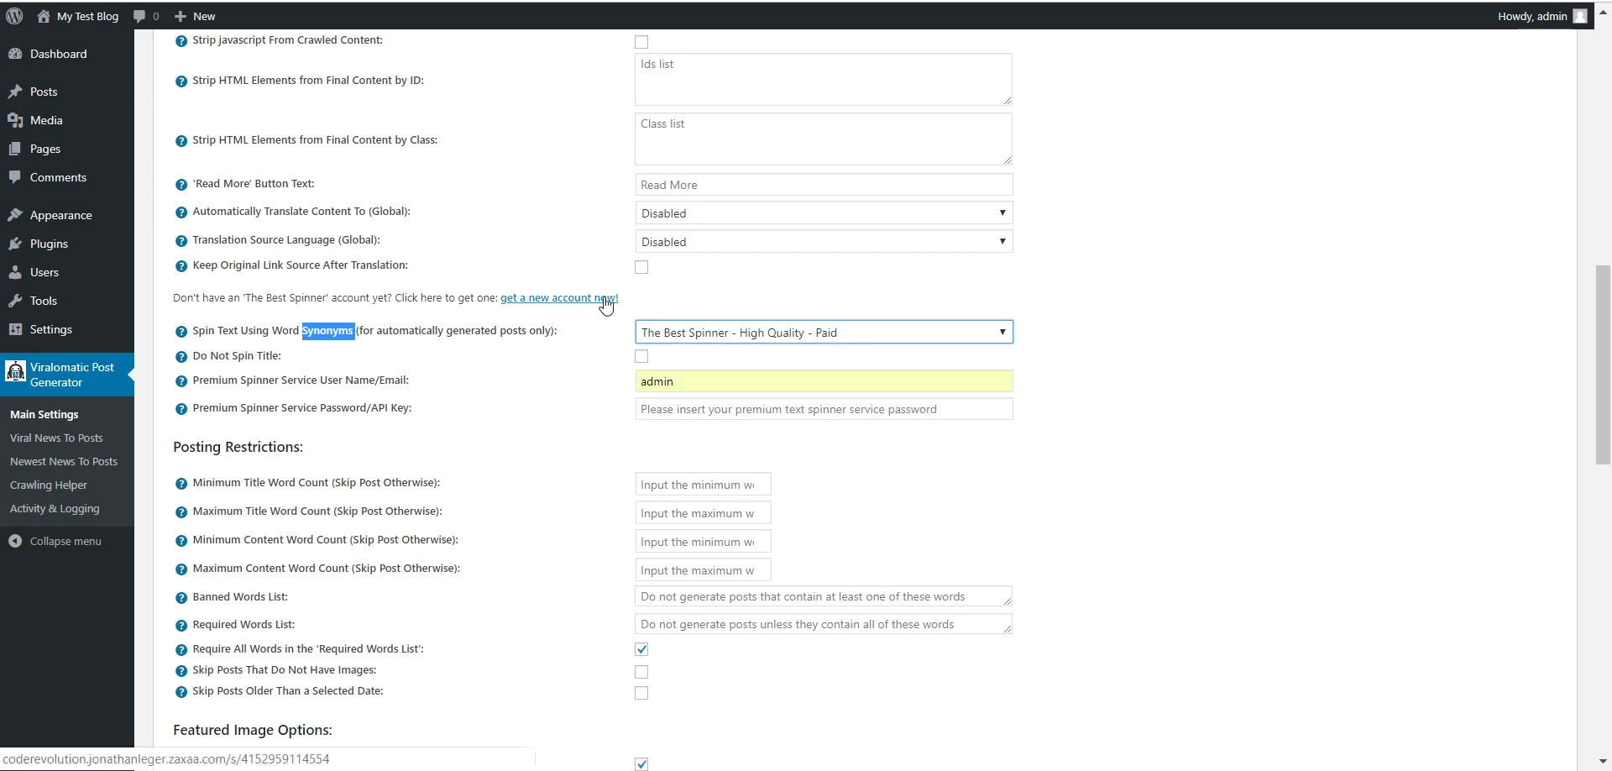
click(646, 336)
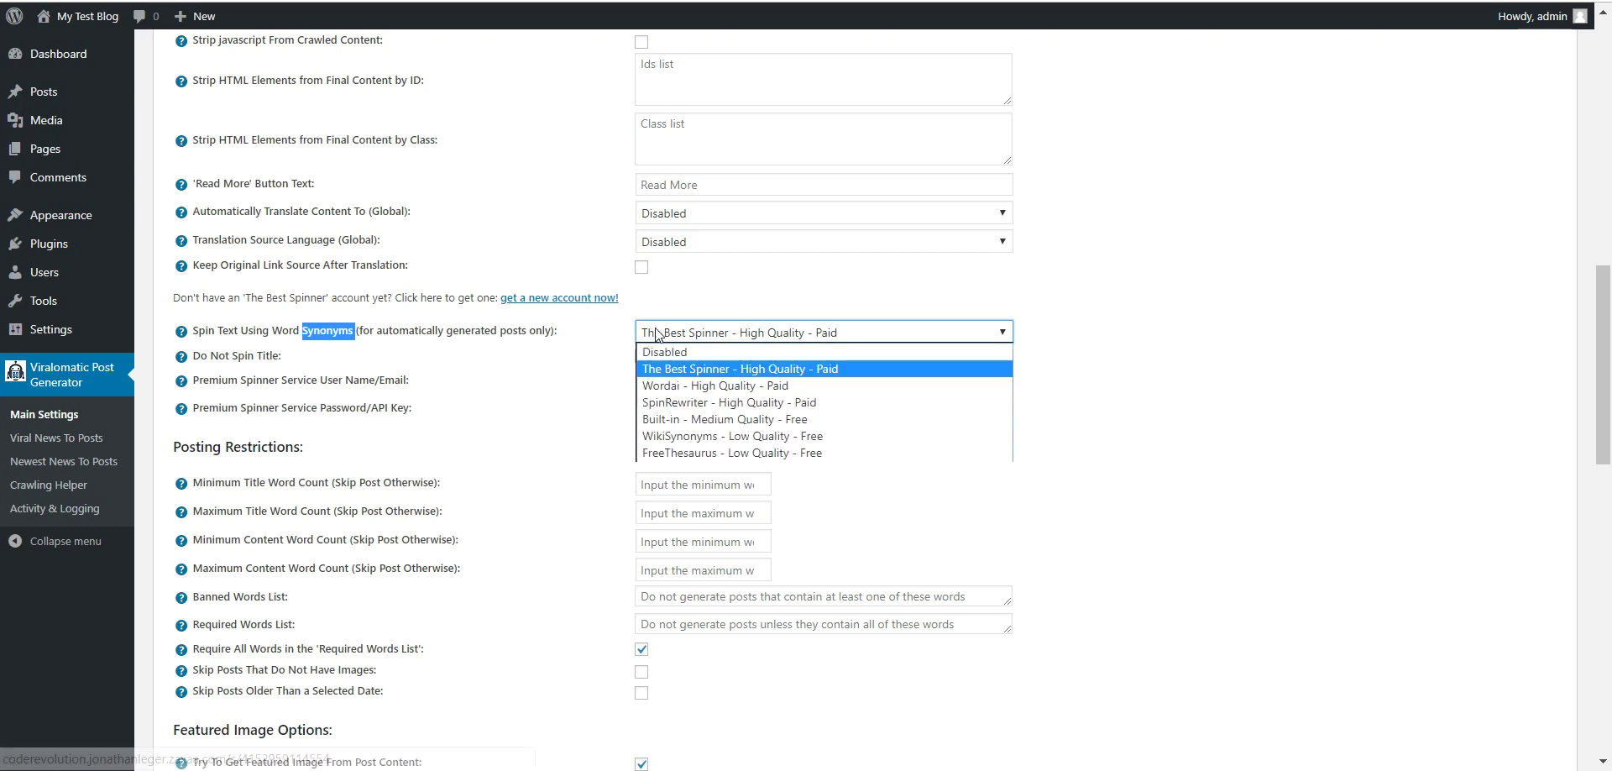
click(678, 388)
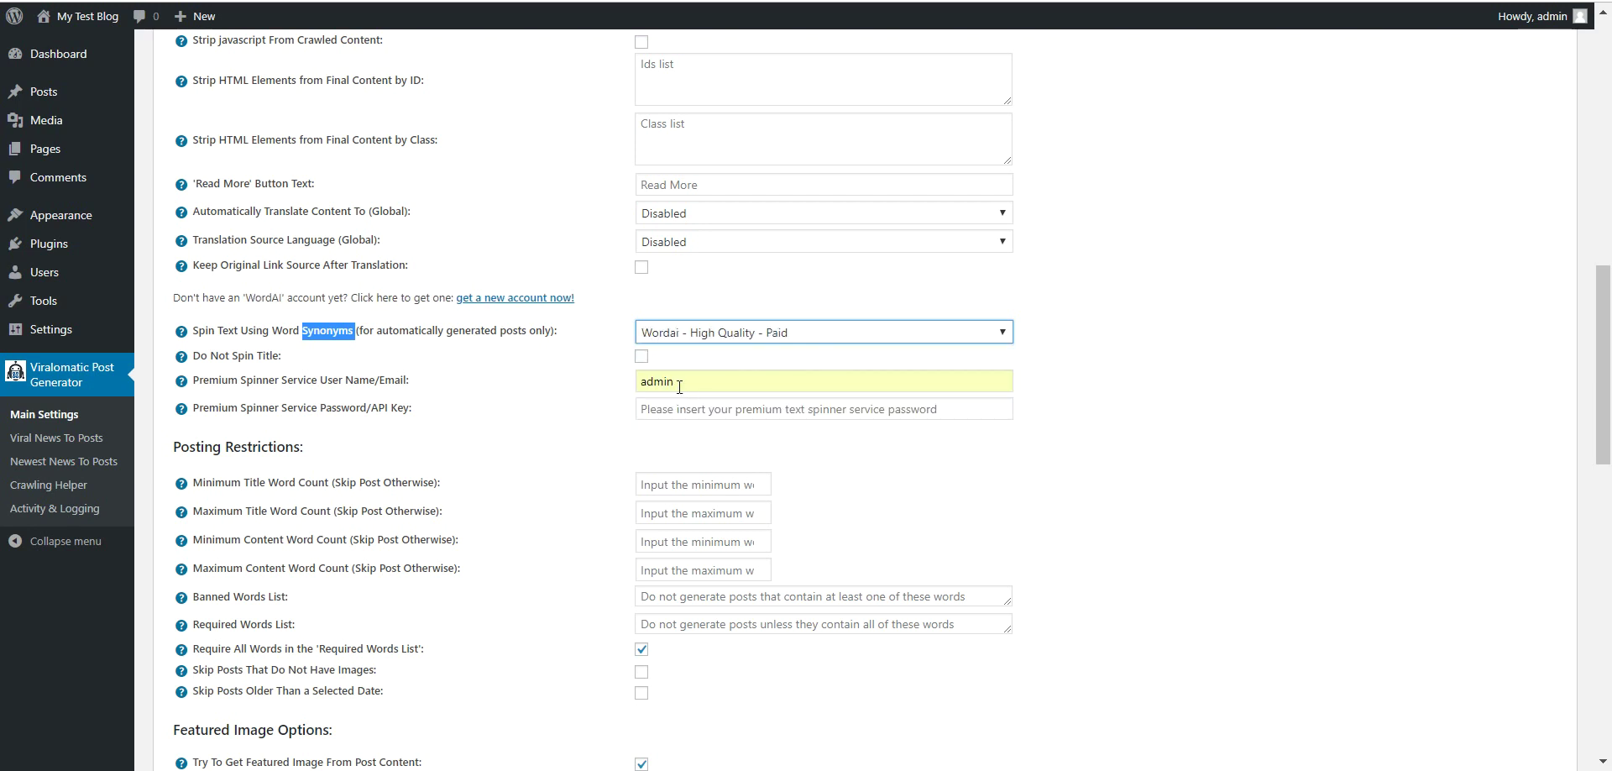
click(664, 332)
click(680, 405)
click(688, 334)
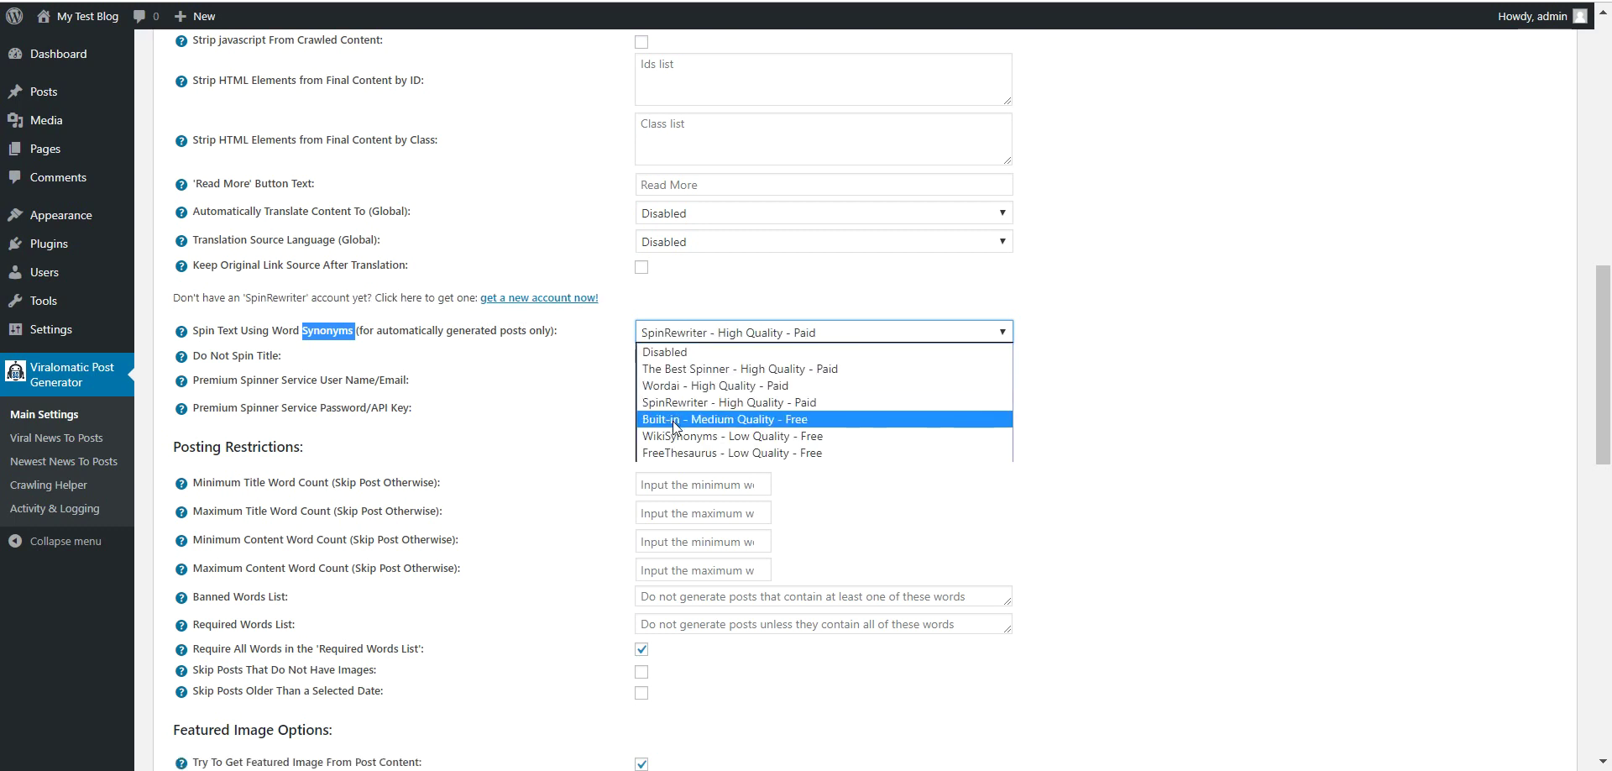
Step: Try the free built-in spinner, then return synonym spinning to Disabled and tick Do Not Spin Title
key(Escape)
key(Down)
click(672, 295)
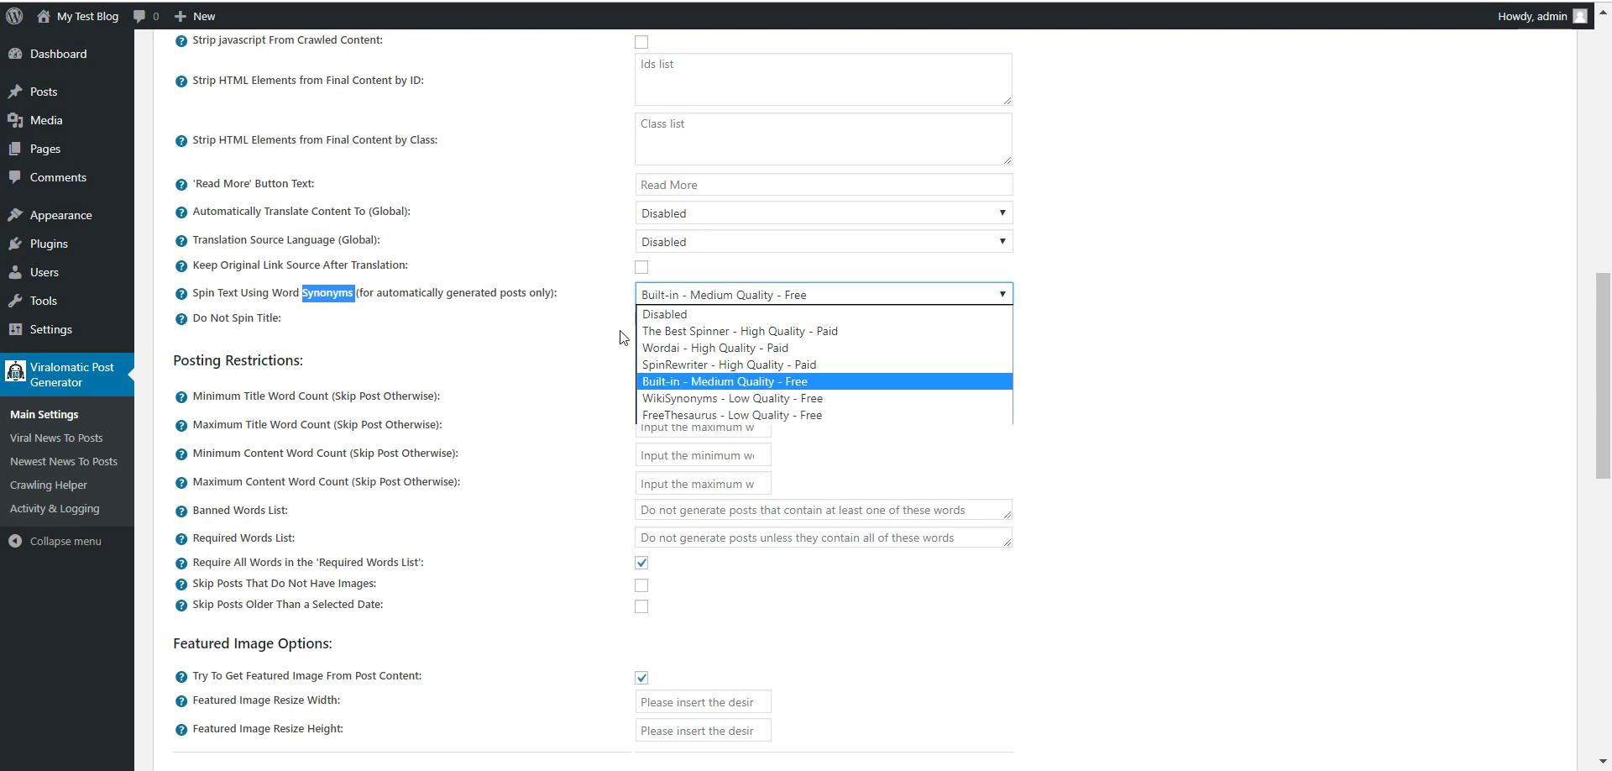
click(685, 314)
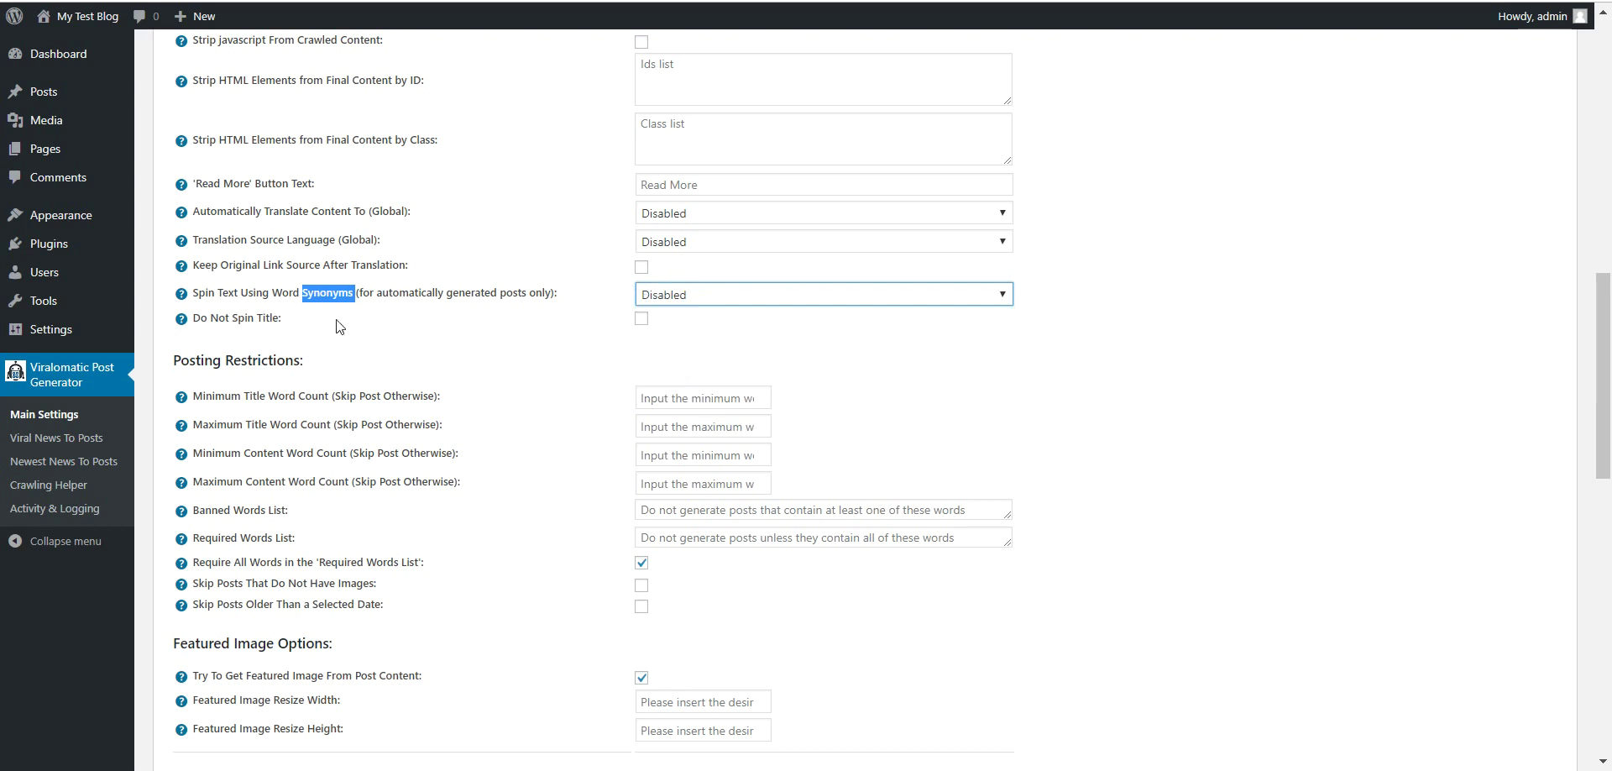
click(641, 321)
Step: Review the Posting Restrictions: title word count limits, Minimum Content Word Count, Required Words List
scroll(587, 361, down, 1)
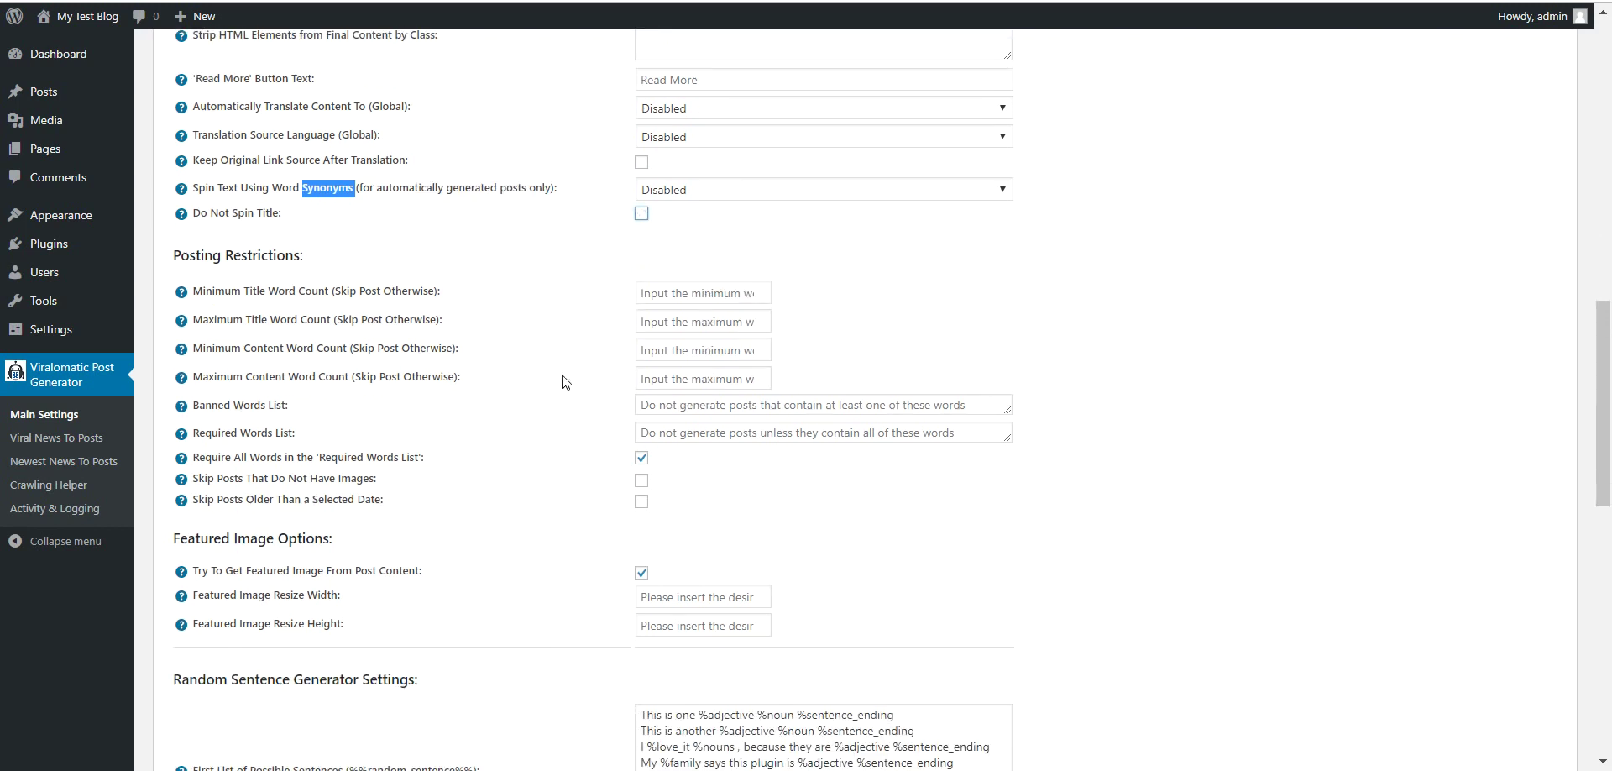
mouse_move(194, 254)
mouse_down()
mouse_move(293, 260)
mouse_move(353, 292)
mouse_up()
drag(234, 320, 331, 319)
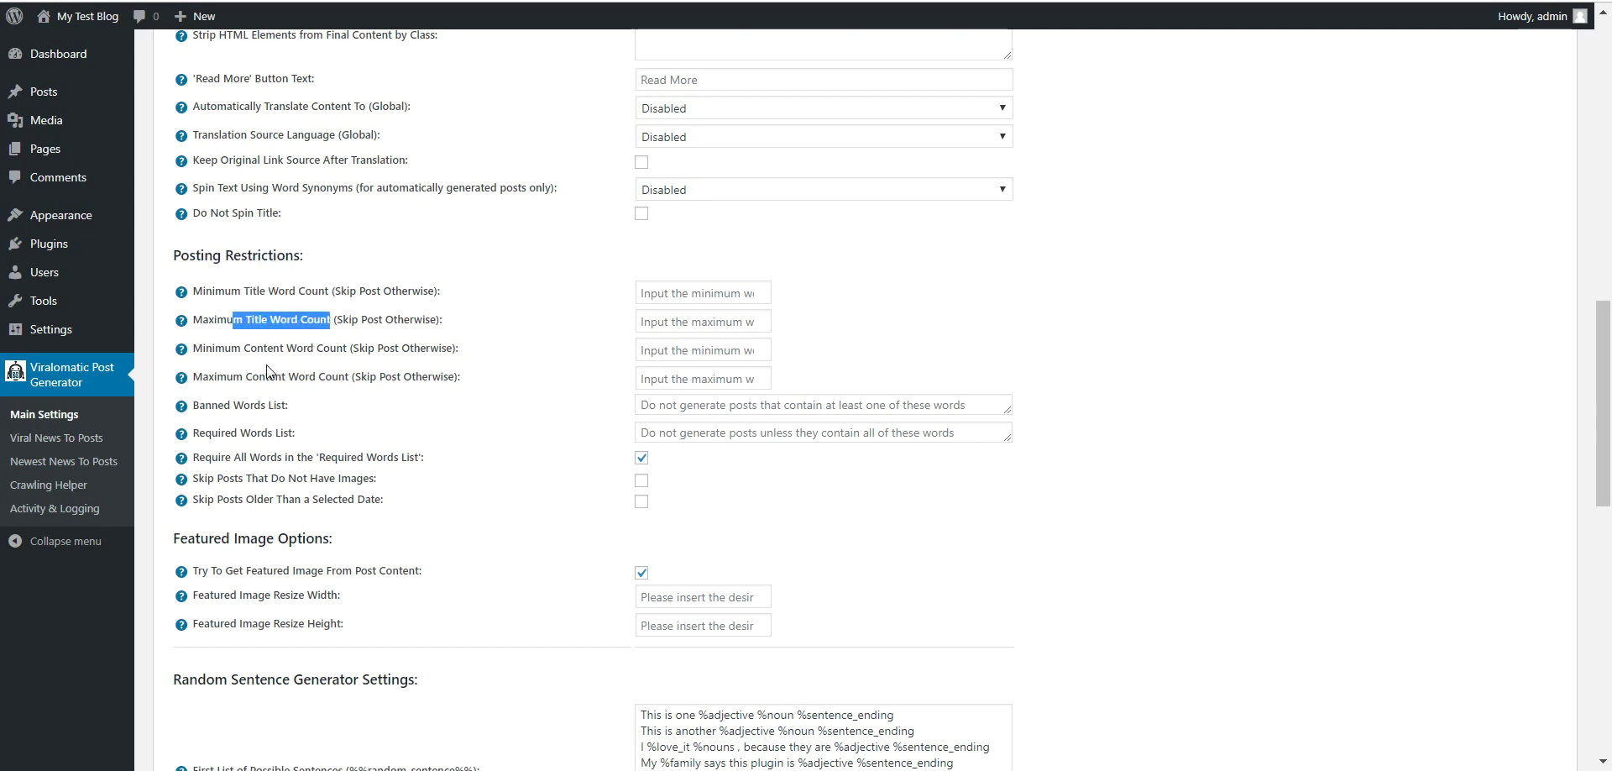
mouse_move(242, 348)
mouse_down()
mouse_move(315, 352)
mouse_move(367, 376)
mouse_up()
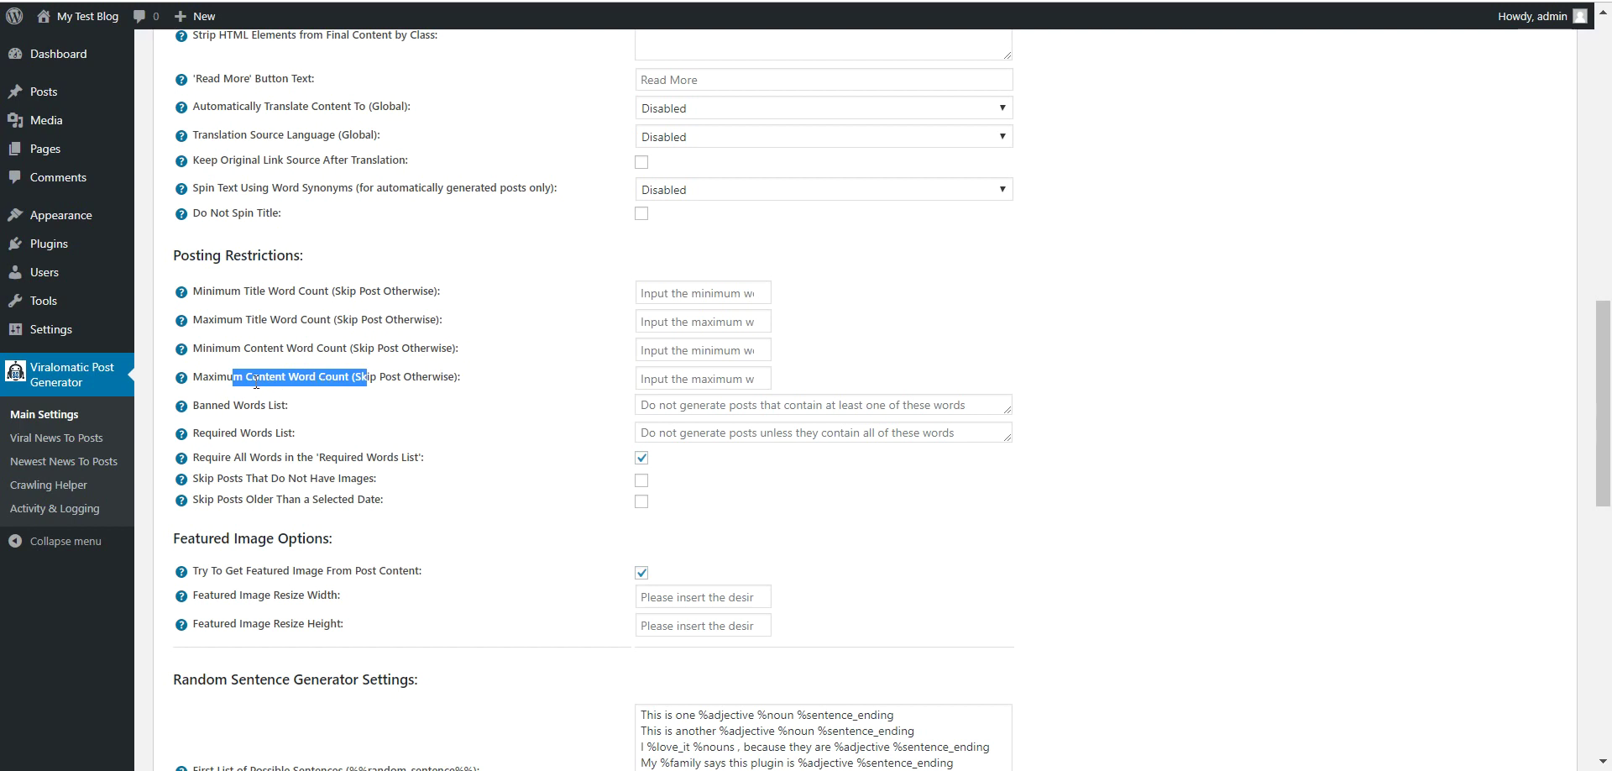
mouse_move(217, 405)
mouse_down()
mouse_move(280, 406)
mouse_move(289, 433)
mouse_up()
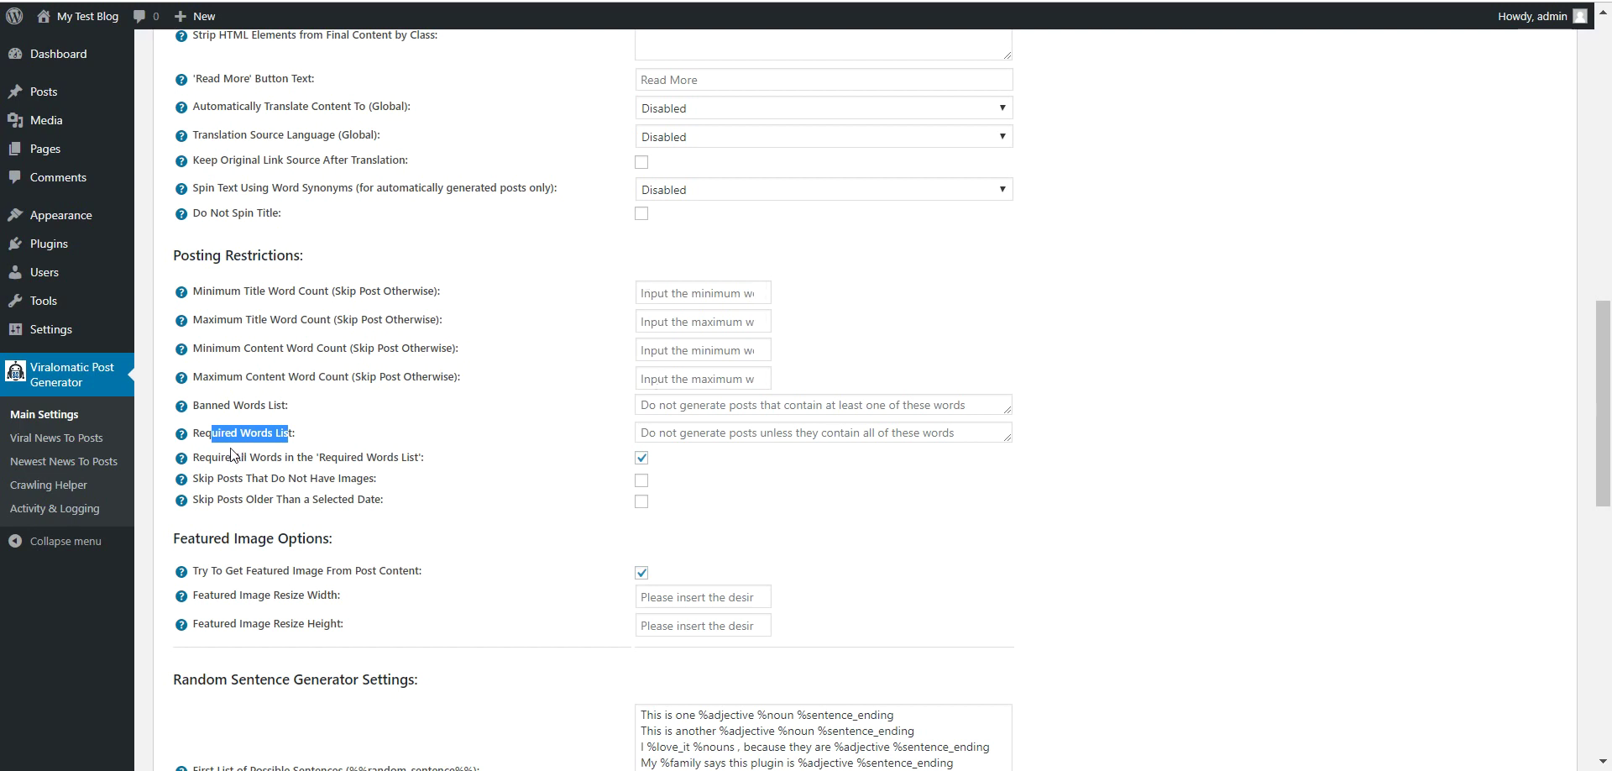
Step: Uncheck Require All Words in the Required Words List, then review the skip-posts-without-images option
drag(226, 457, 390, 457)
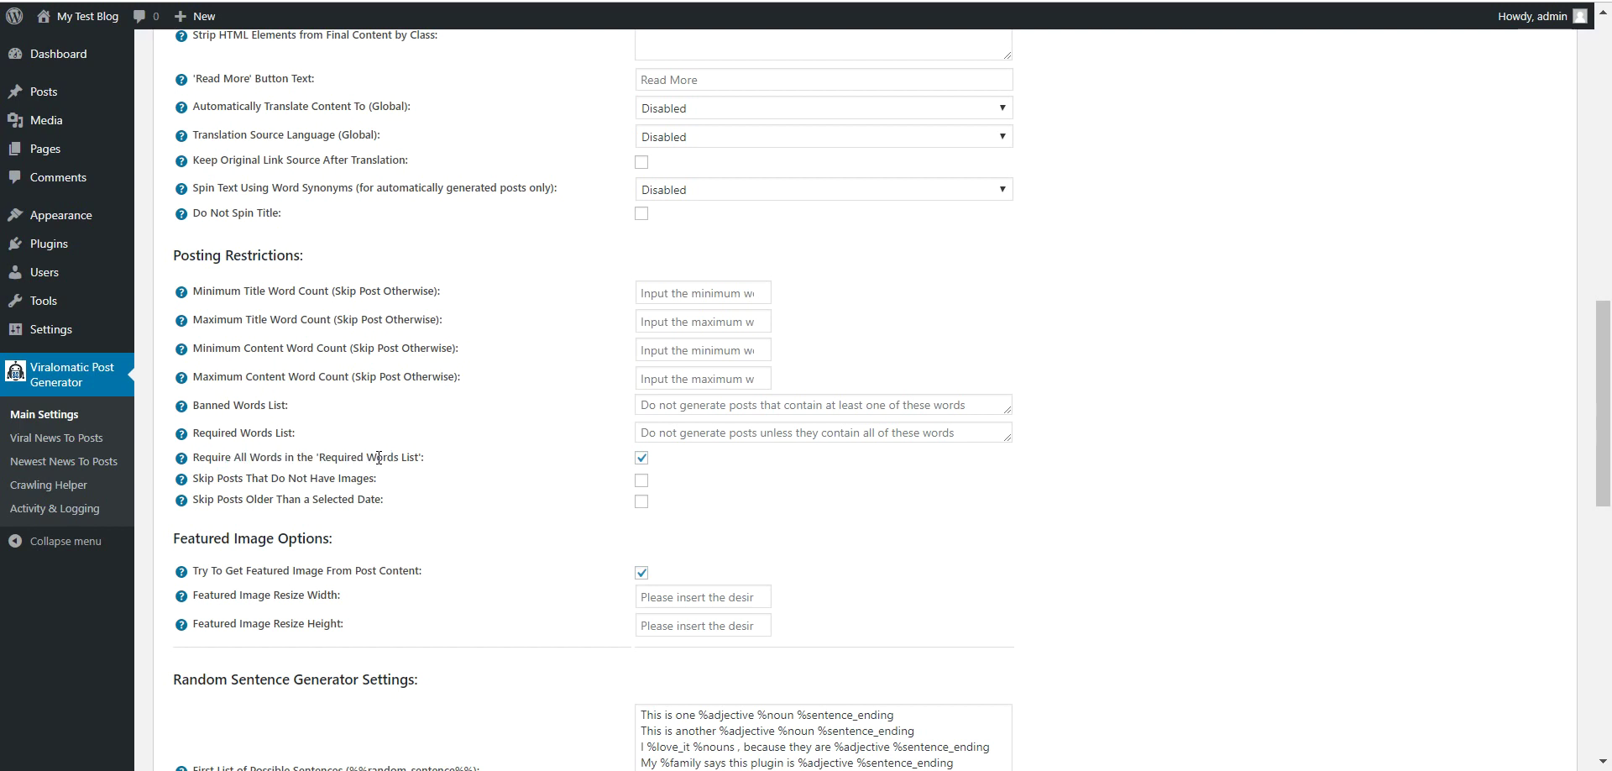
double_click(383, 457)
click(641, 459)
drag(244, 432, 274, 433)
click(279, 432)
drag(198, 477, 372, 478)
drag(204, 498, 373, 499)
scroll(375, 503, down, 2)
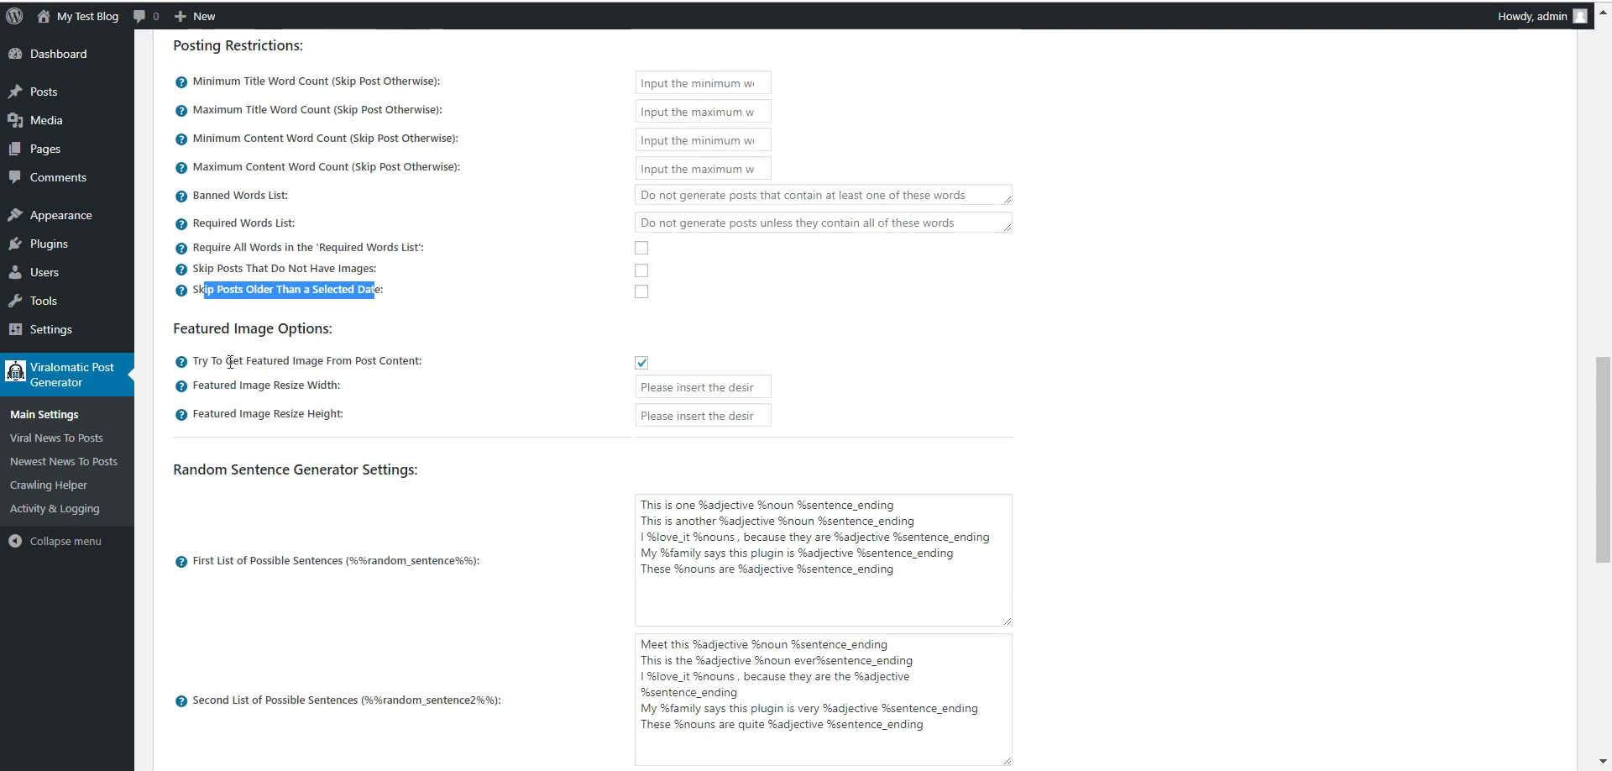
drag(202, 360, 423, 365)
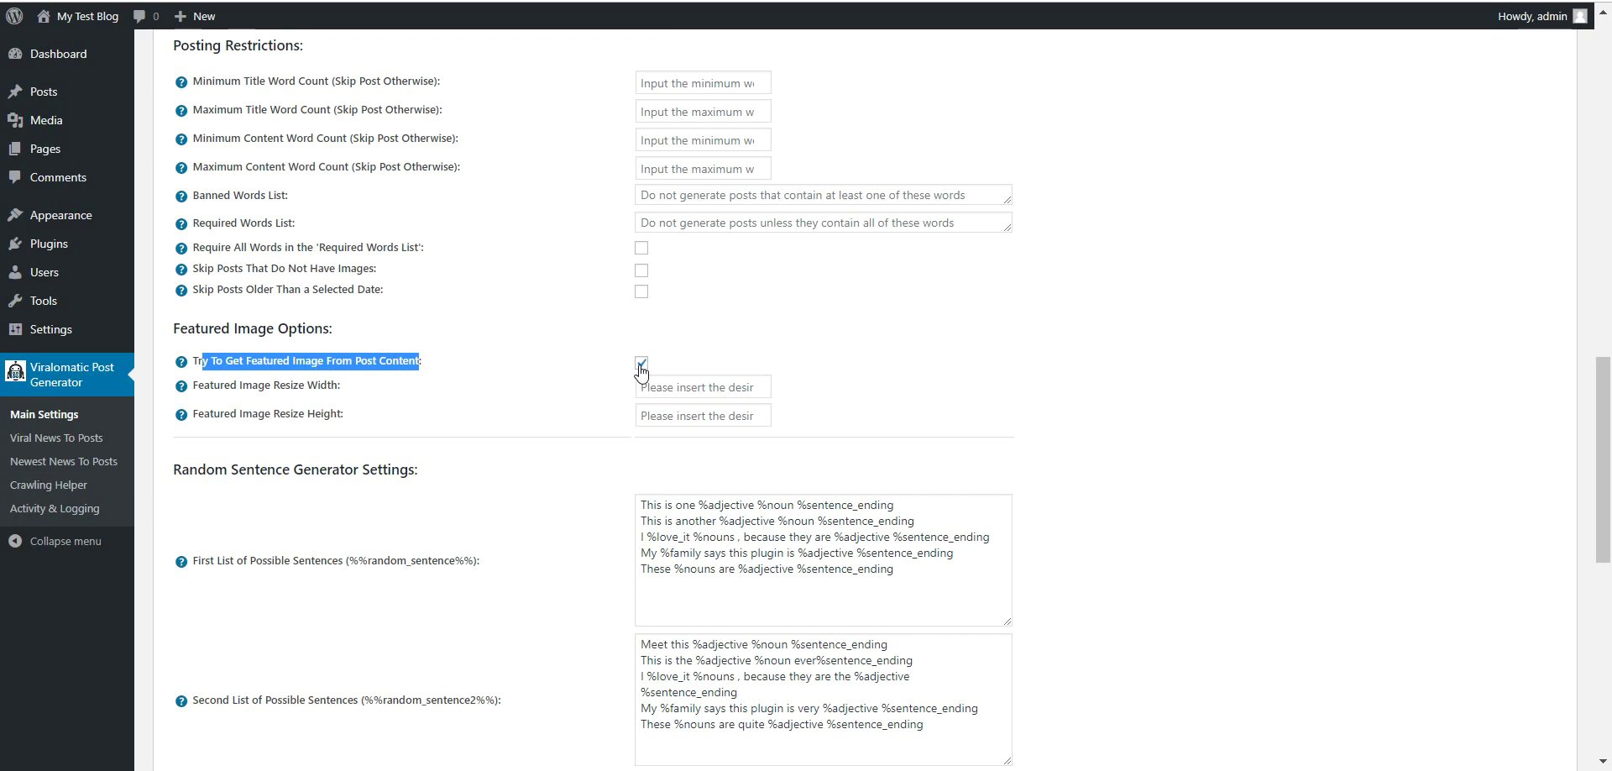
drag(242, 386, 337, 387)
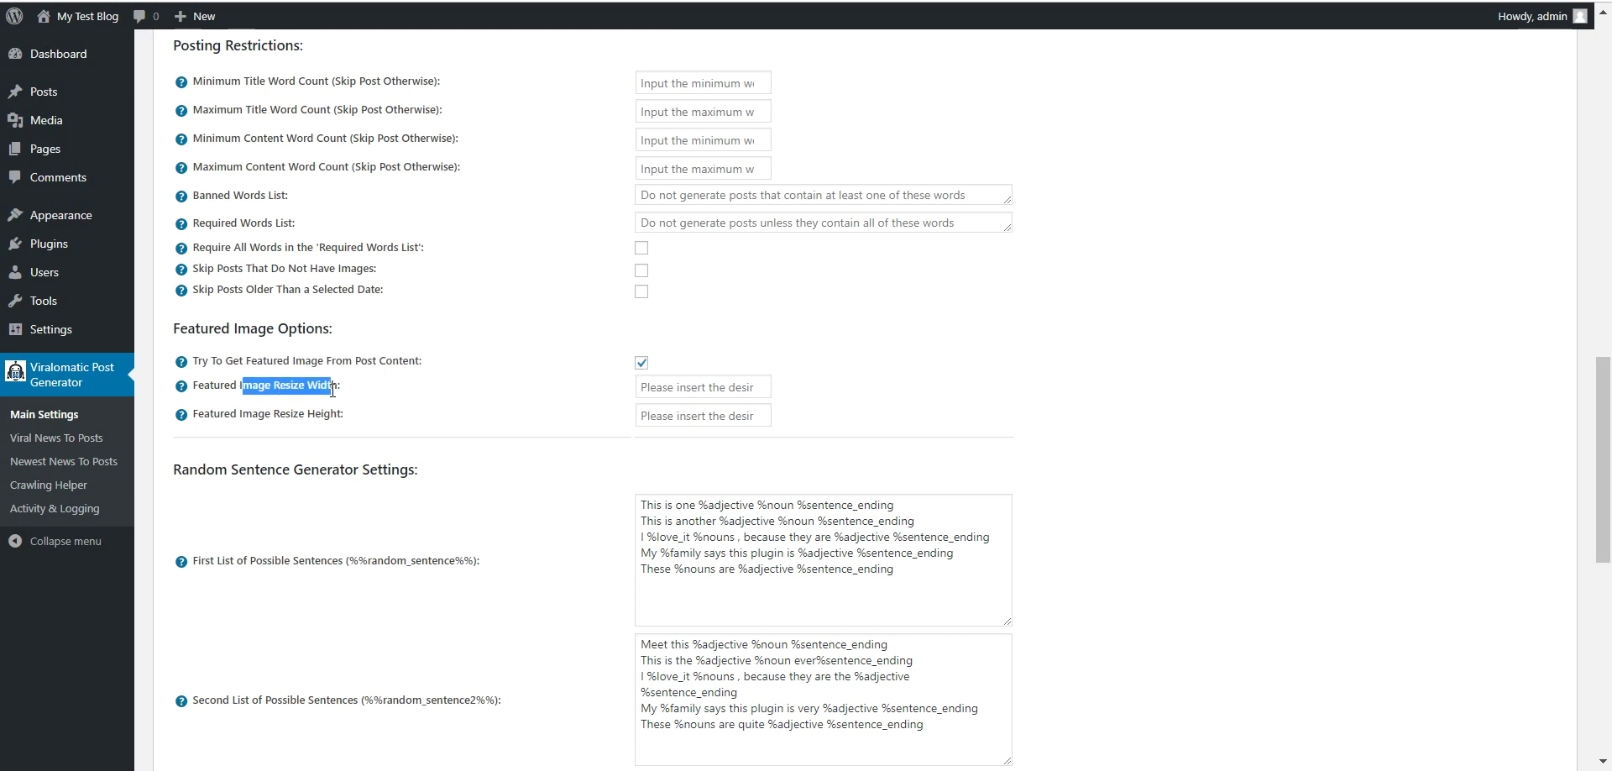
double_click(337, 388)
double_click(326, 417)
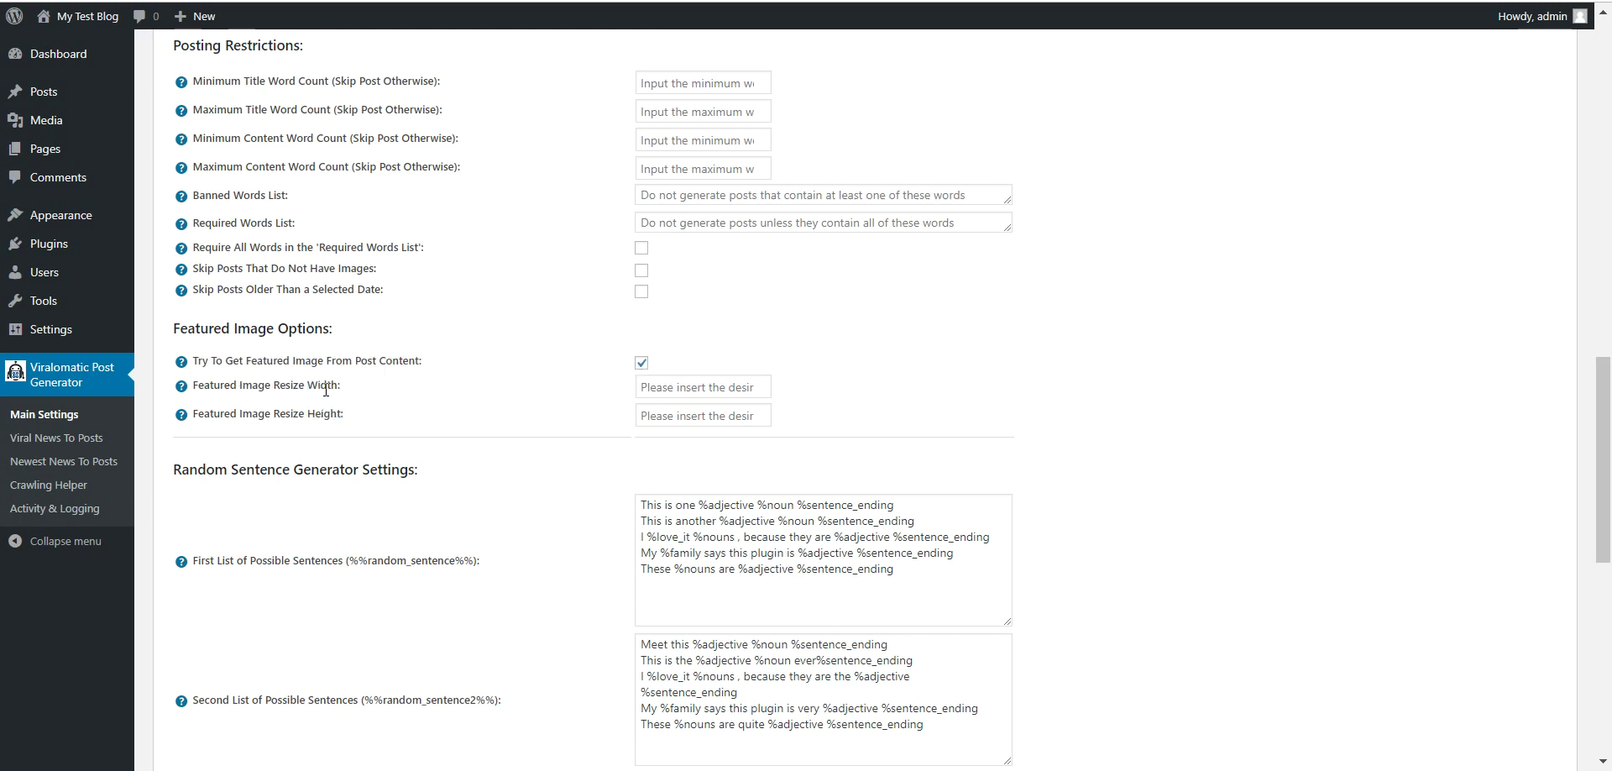
scroll(328, 415, down, 3)
drag(214, 260, 393, 261)
drag(345, 351, 473, 351)
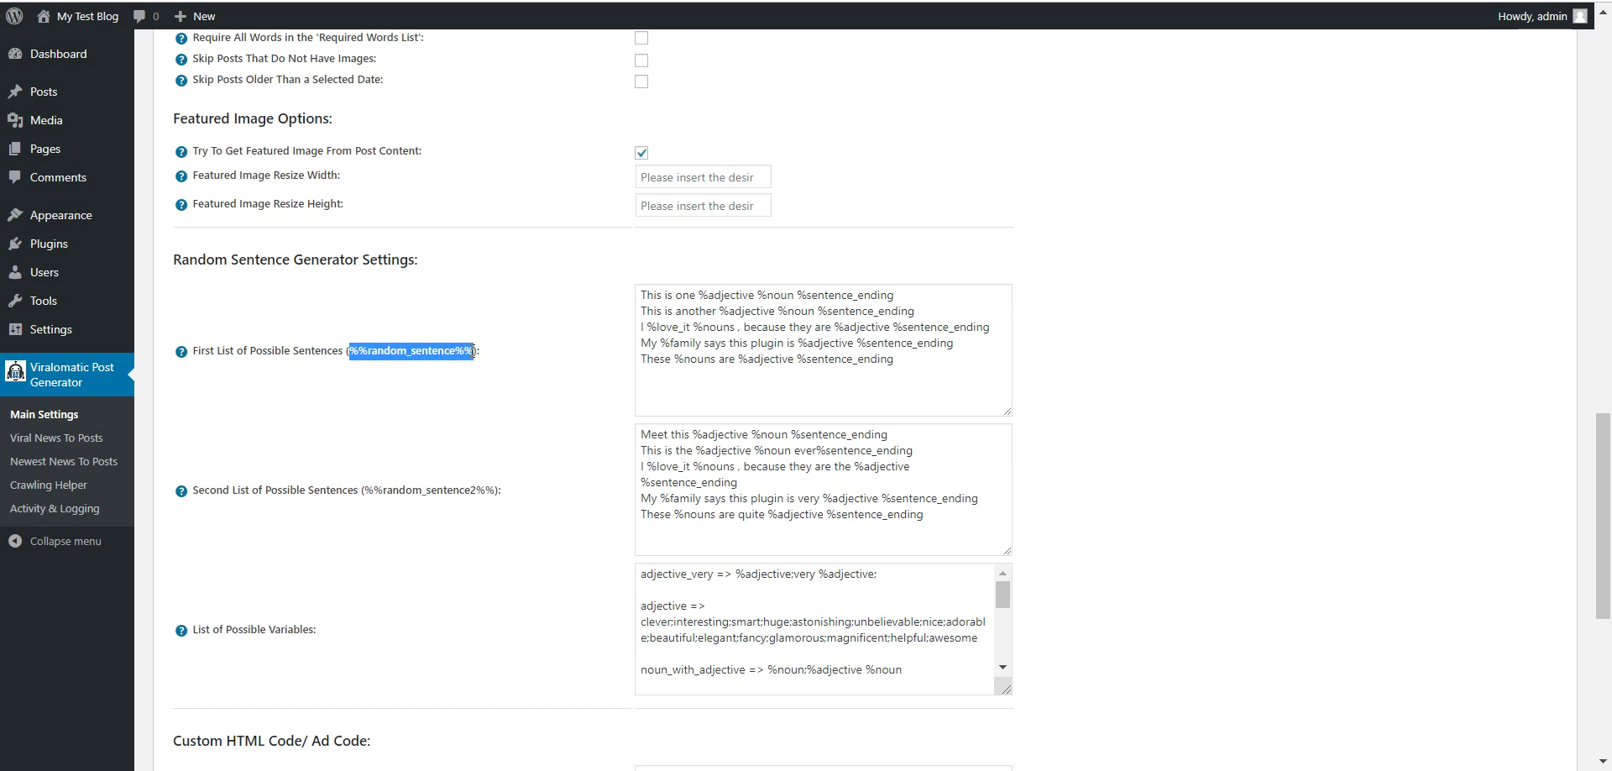
double_click(401, 353)
drag(369, 488, 497, 489)
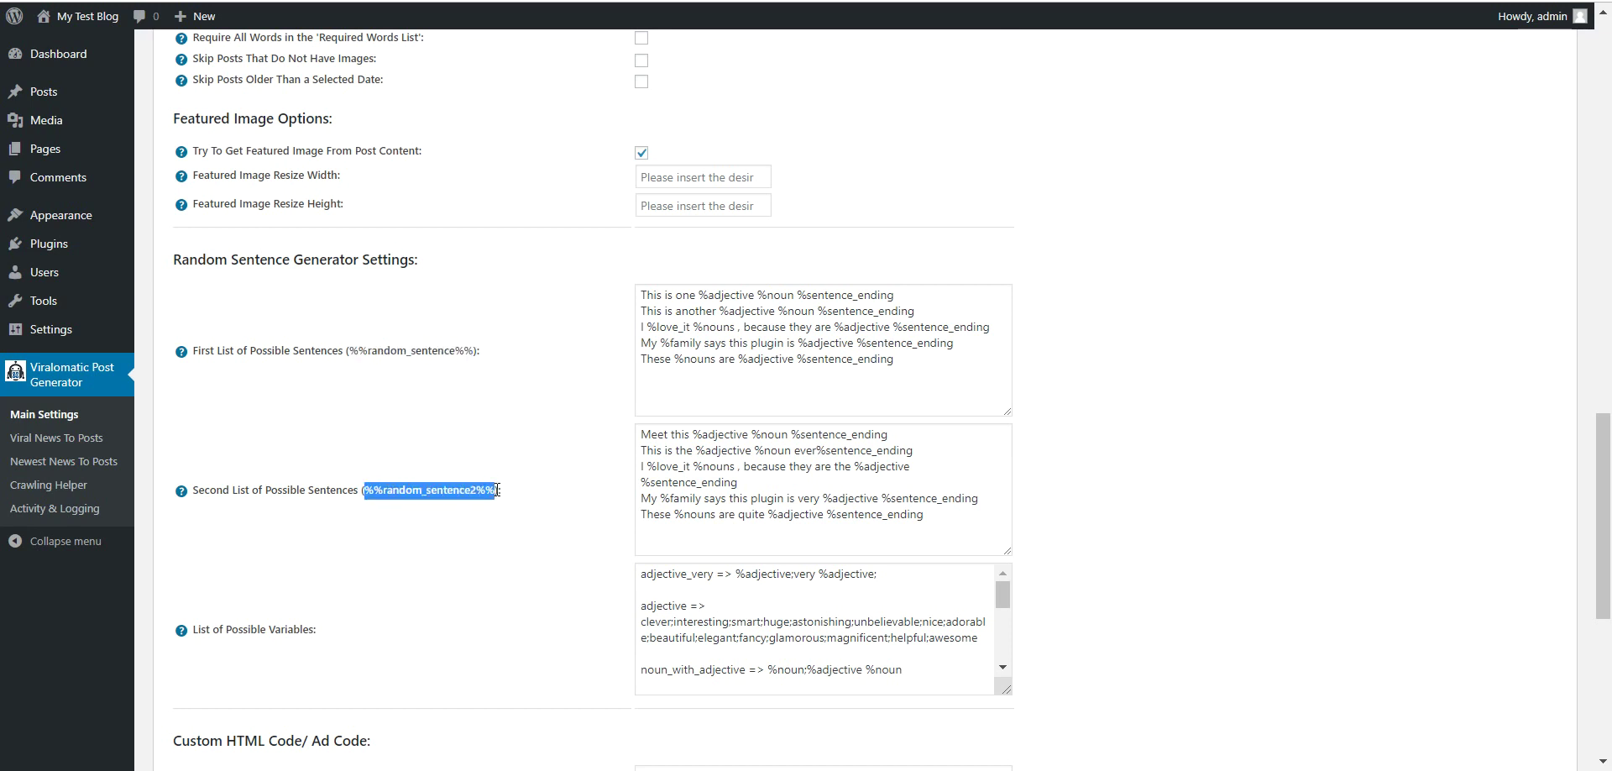
drag(643, 296, 900, 293)
drag(641, 314, 915, 312)
double_click(742, 310)
click(742, 308)
double_click(742, 310)
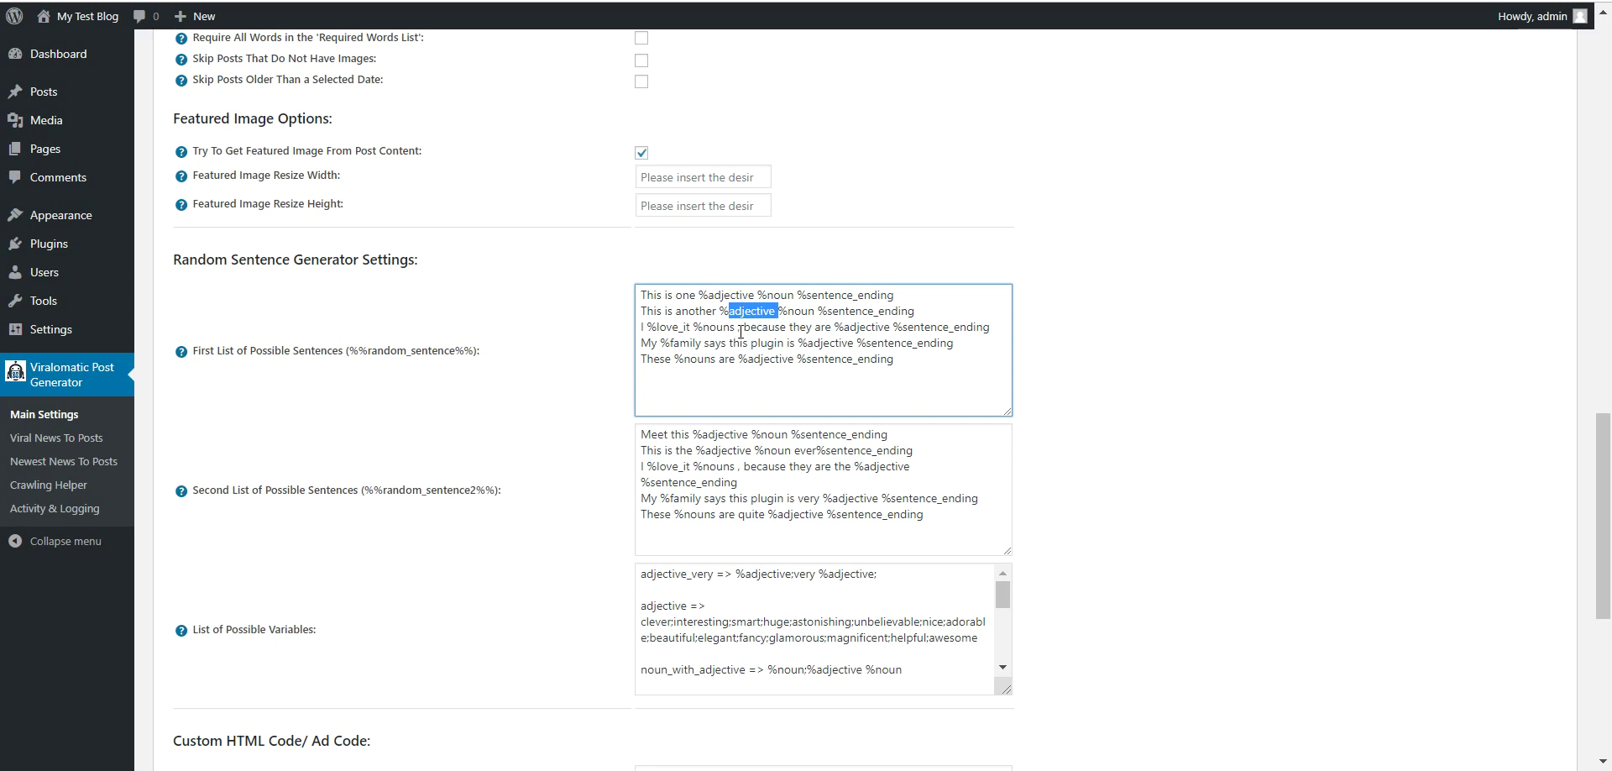
double_click(652, 622)
double_click(705, 622)
click(761, 623)
double_click(751, 310)
double_click(715, 621)
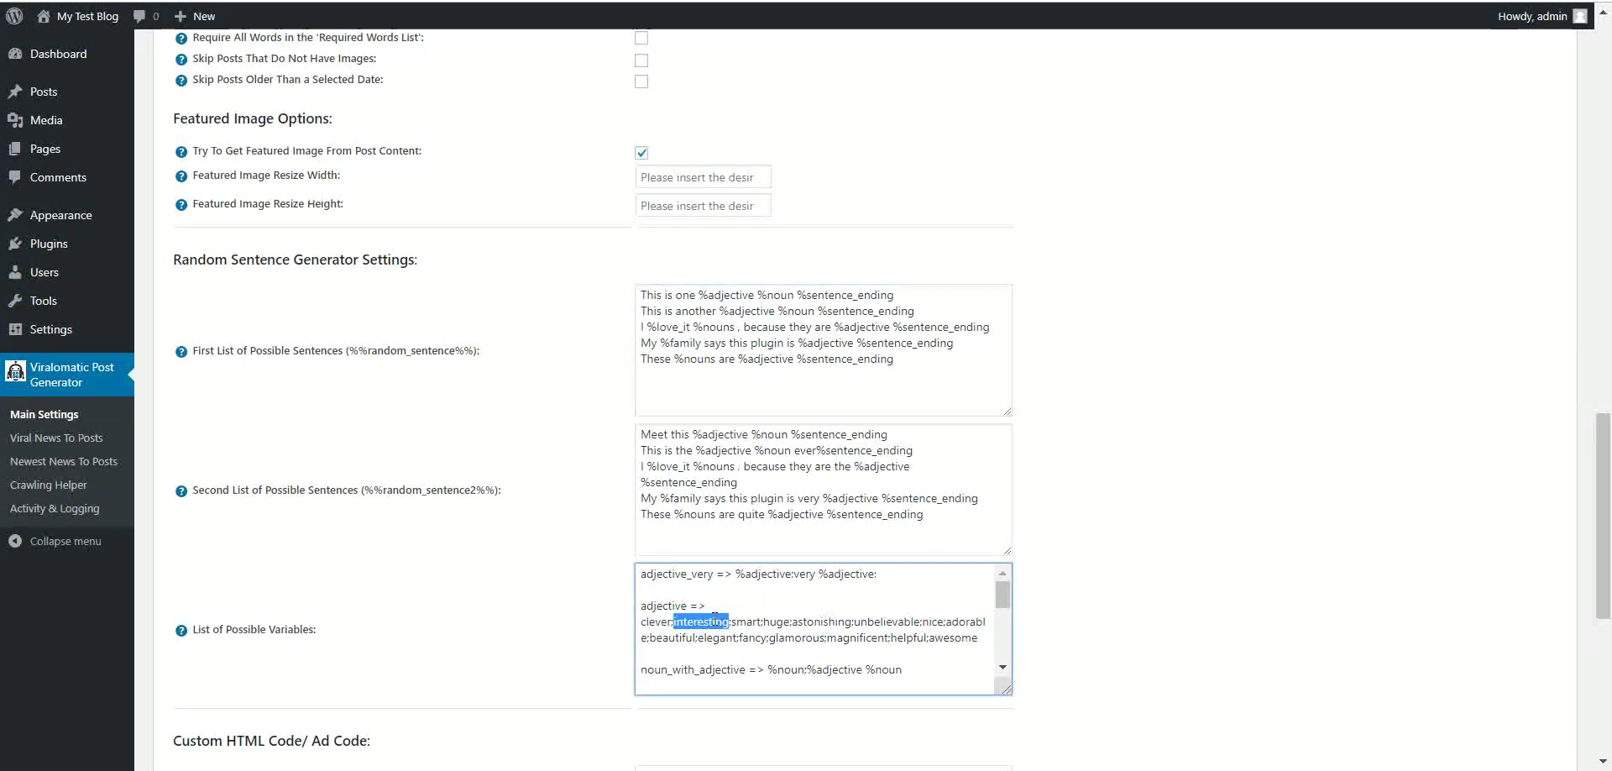
double_click(776, 622)
click(735, 622)
double_click(746, 622)
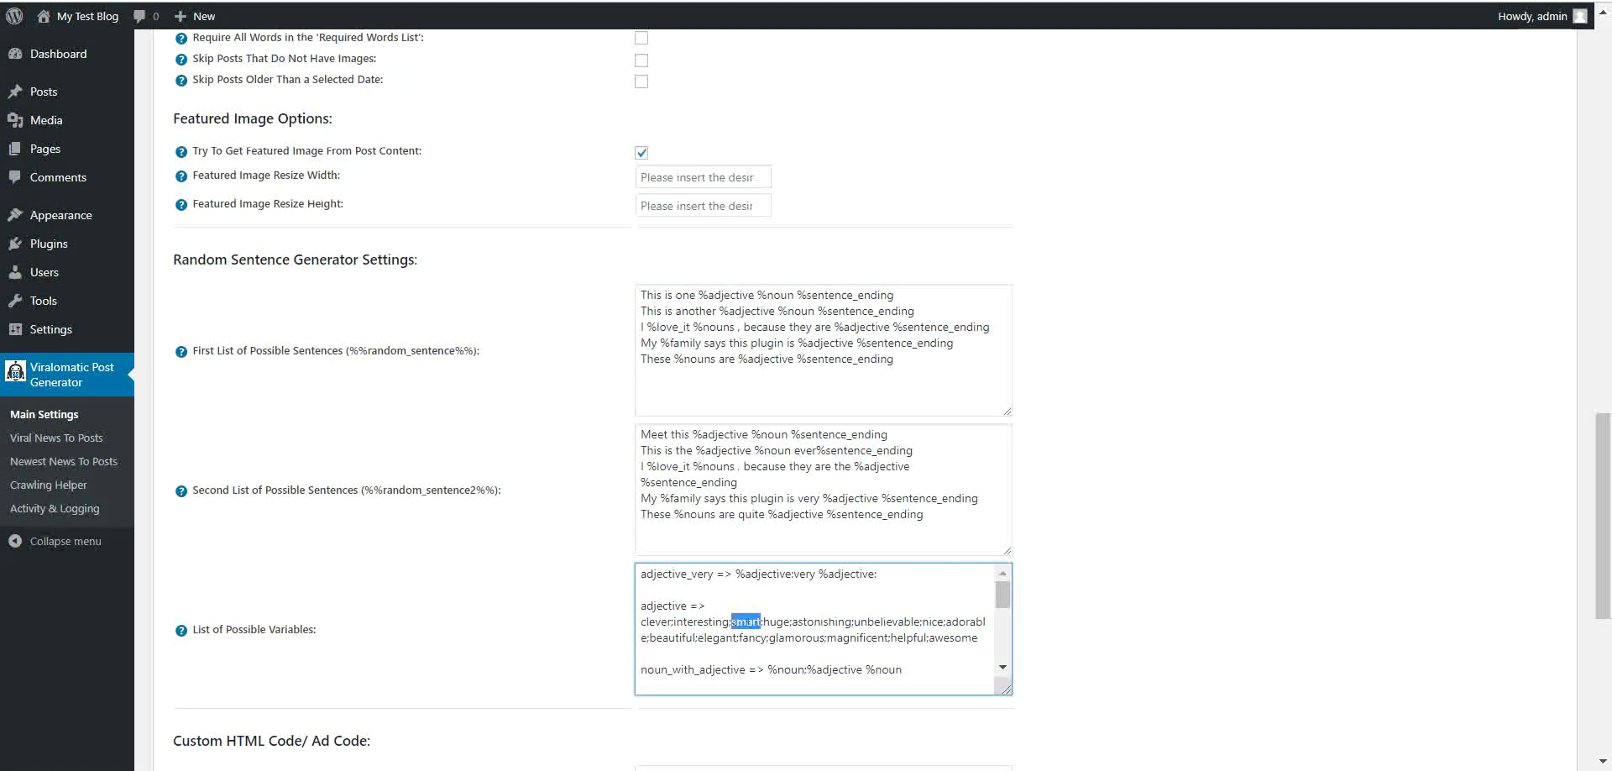
double_click(821, 622)
drag(638, 296, 653, 358)
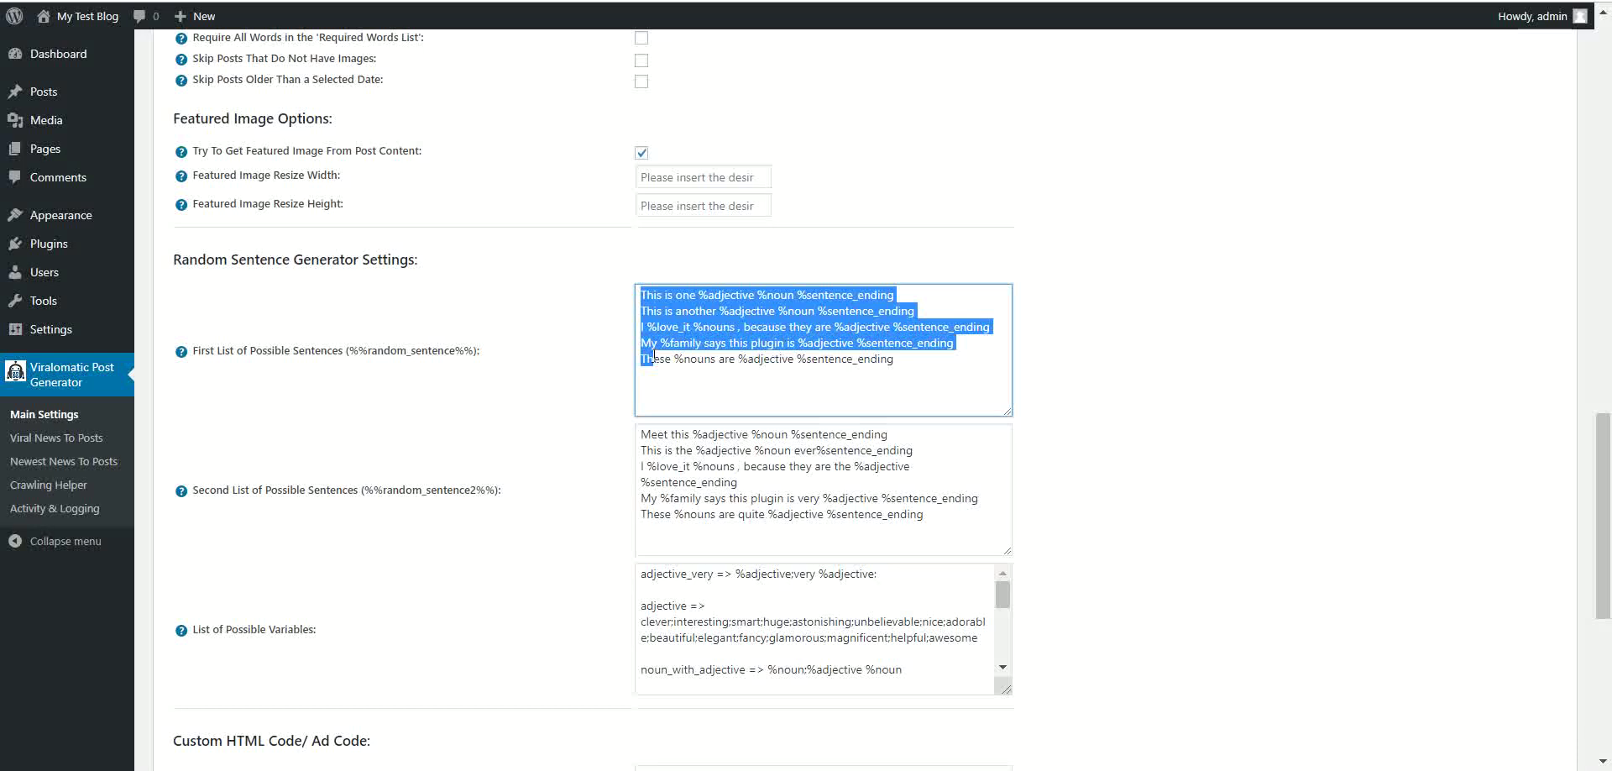
double_click(427, 350)
drag(349, 351, 465, 353)
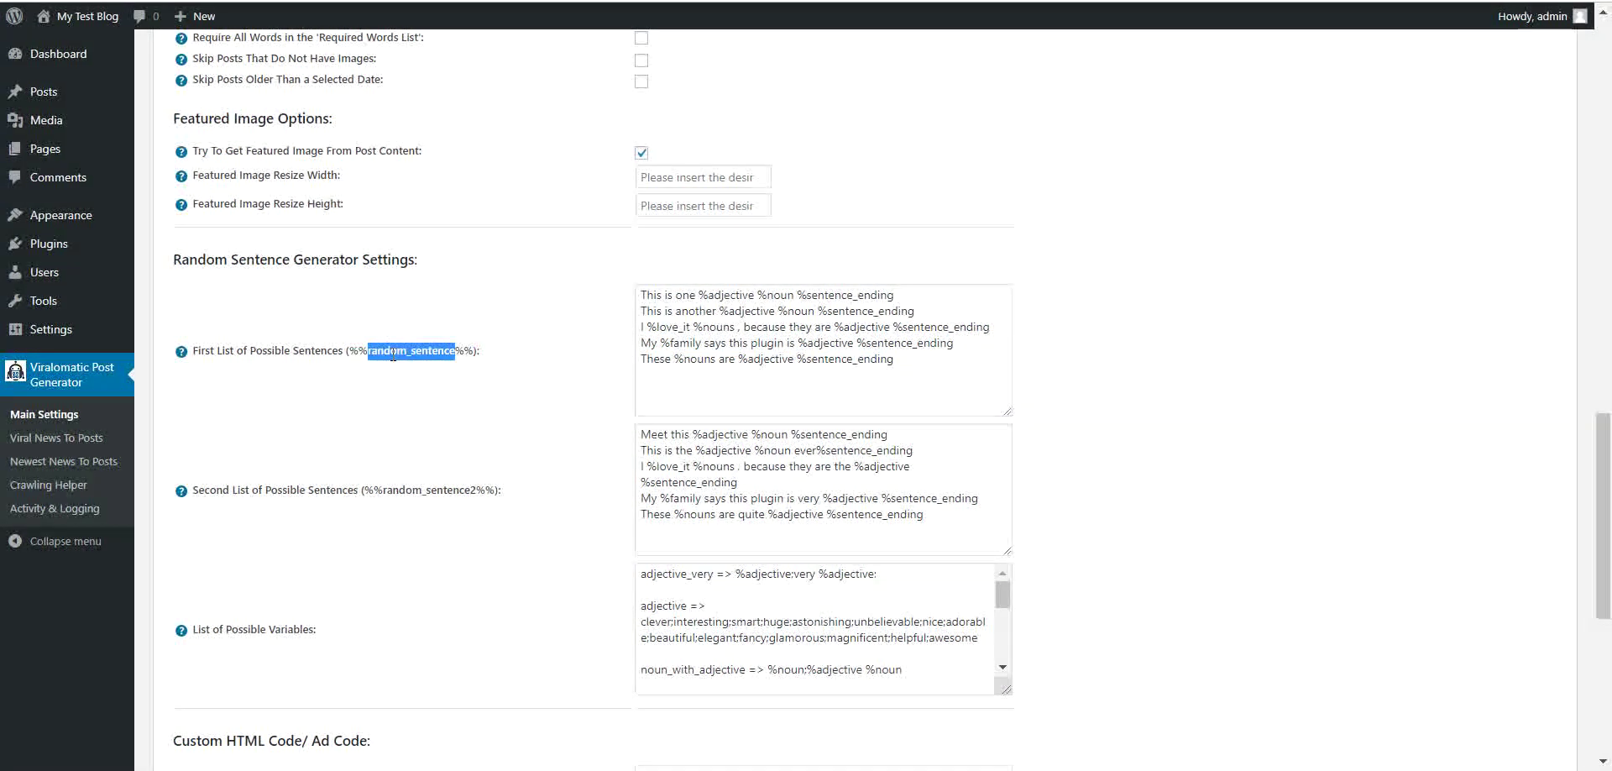
double_click(463, 353)
drag(350, 351, 487, 358)
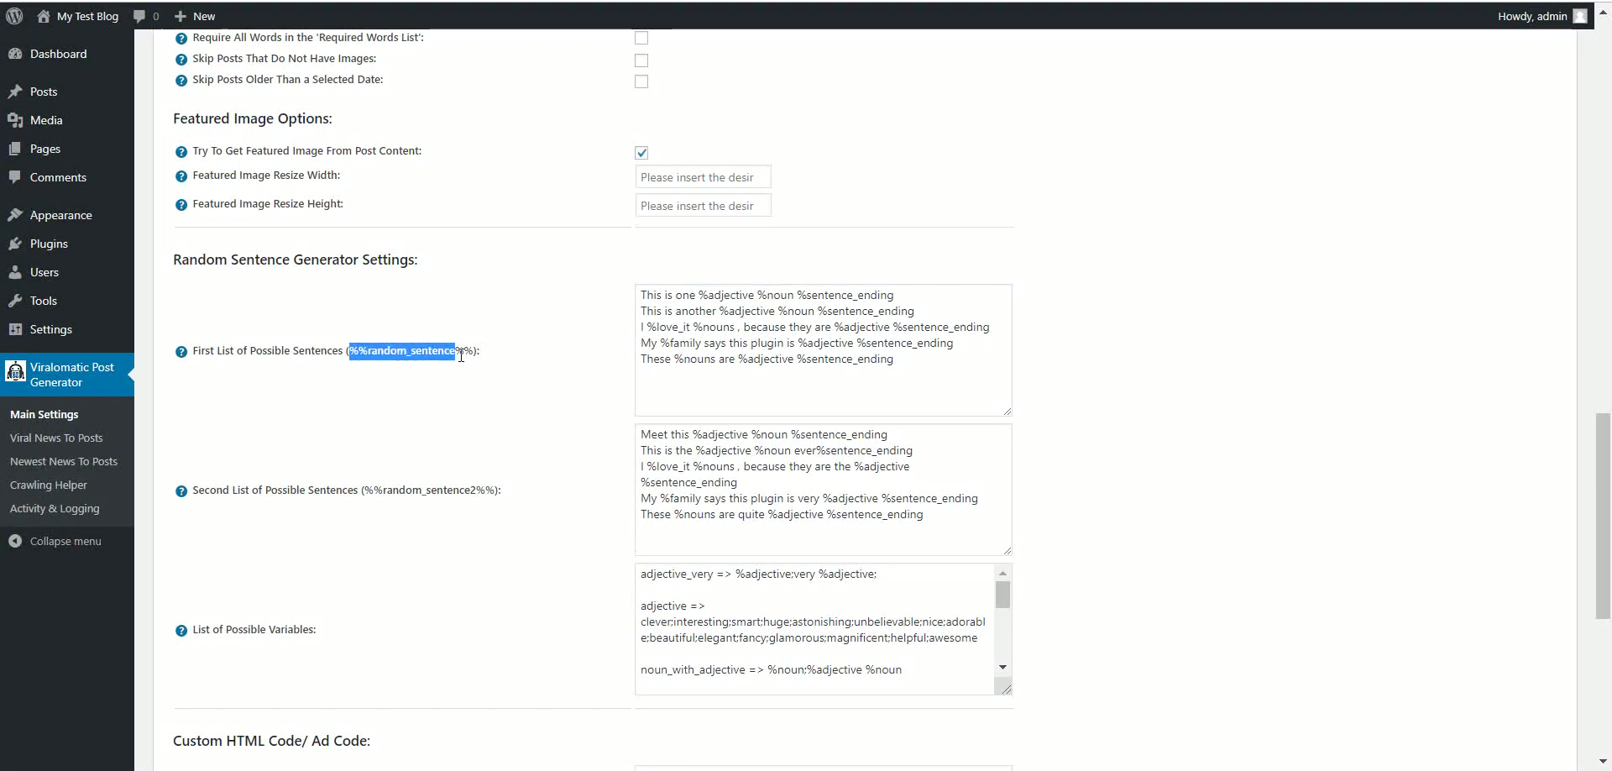
scroll(587, 369, down, 4)
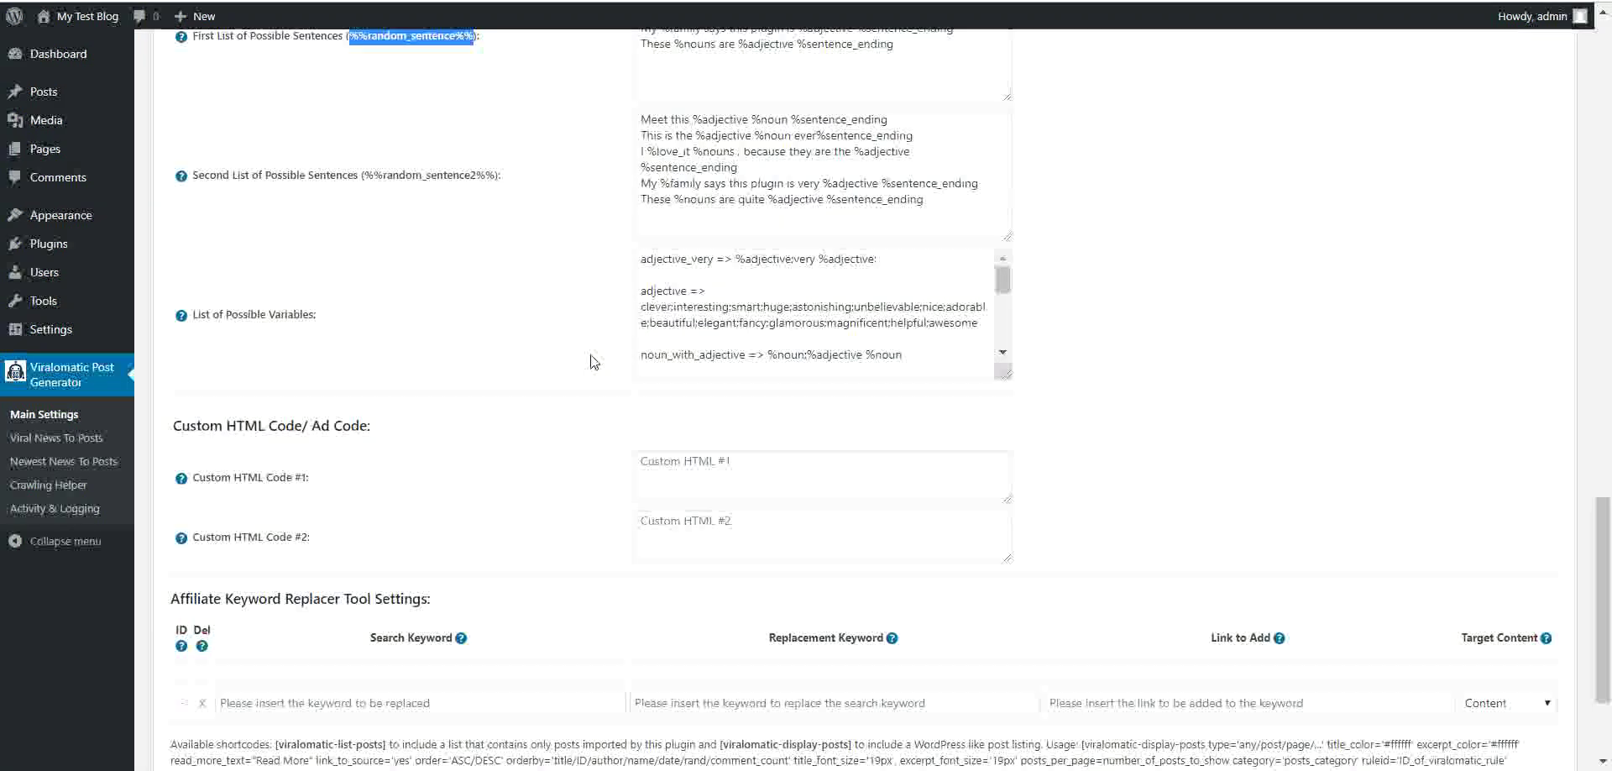
scroll(576, 390, down, 3)
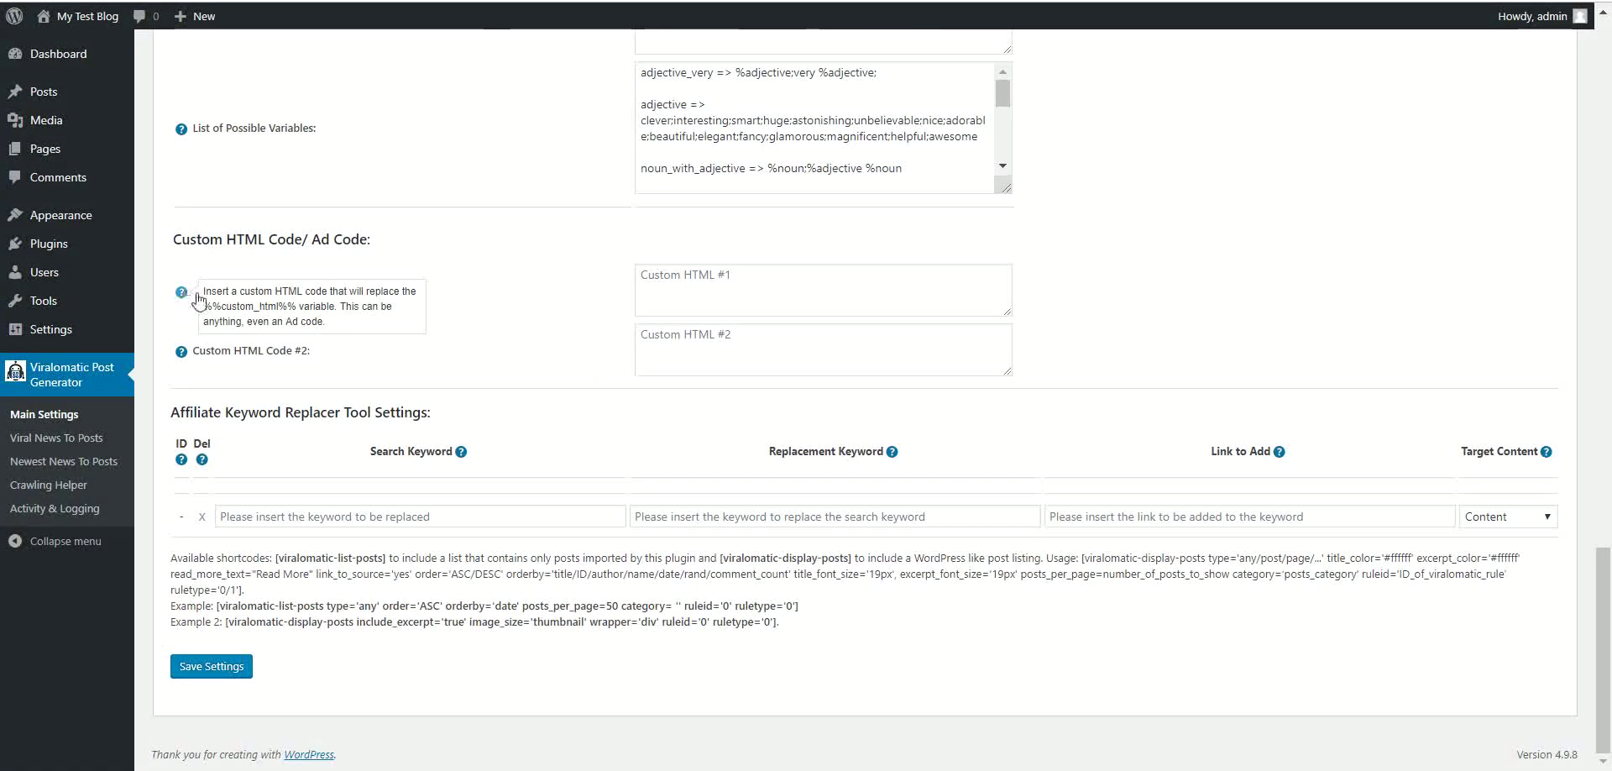
double_click(250, 306)
mouse_move(180, 351)
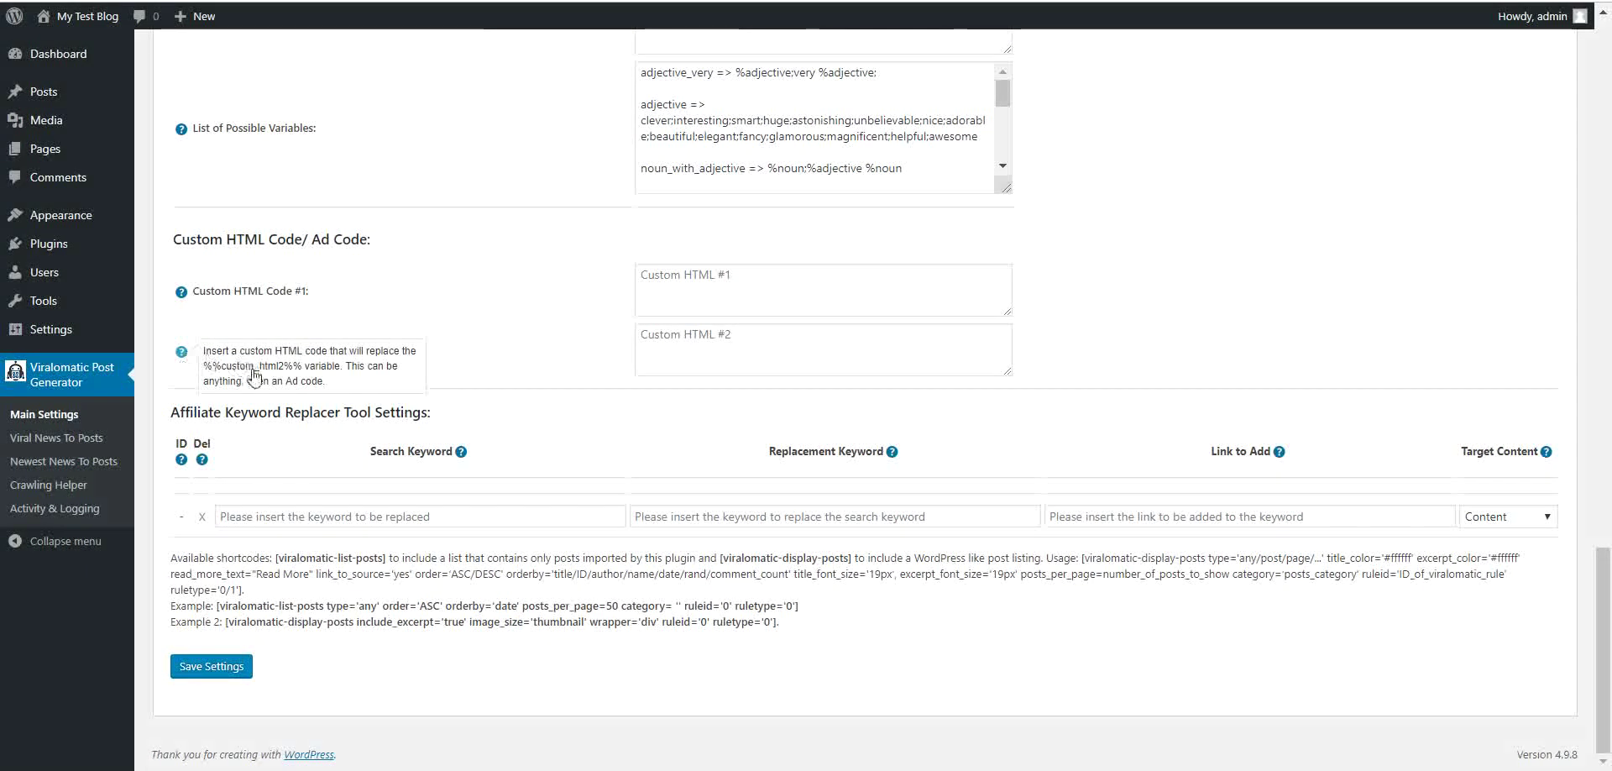
double_click(252, 366)
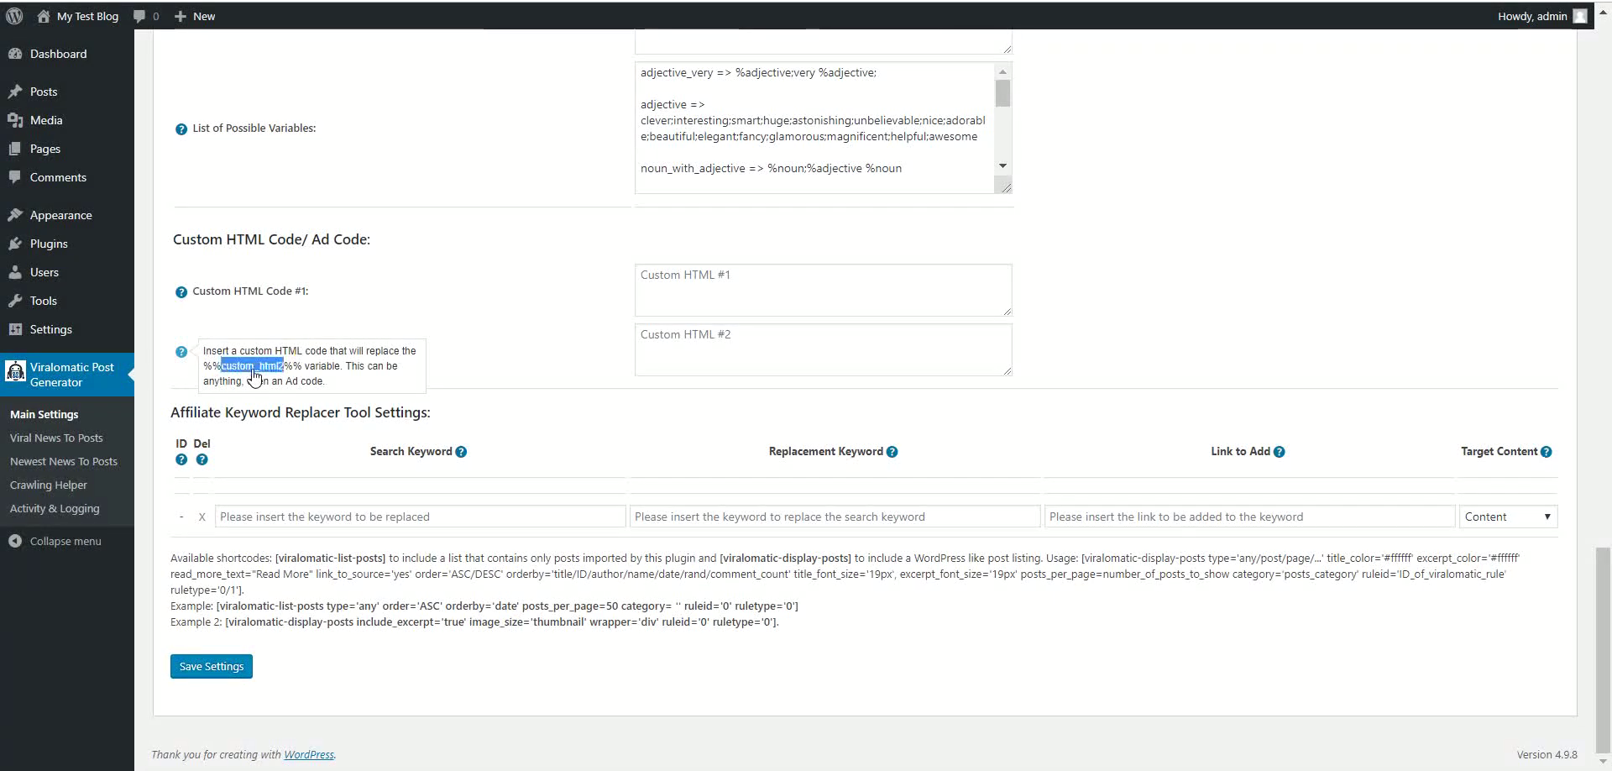
click(653, 284)
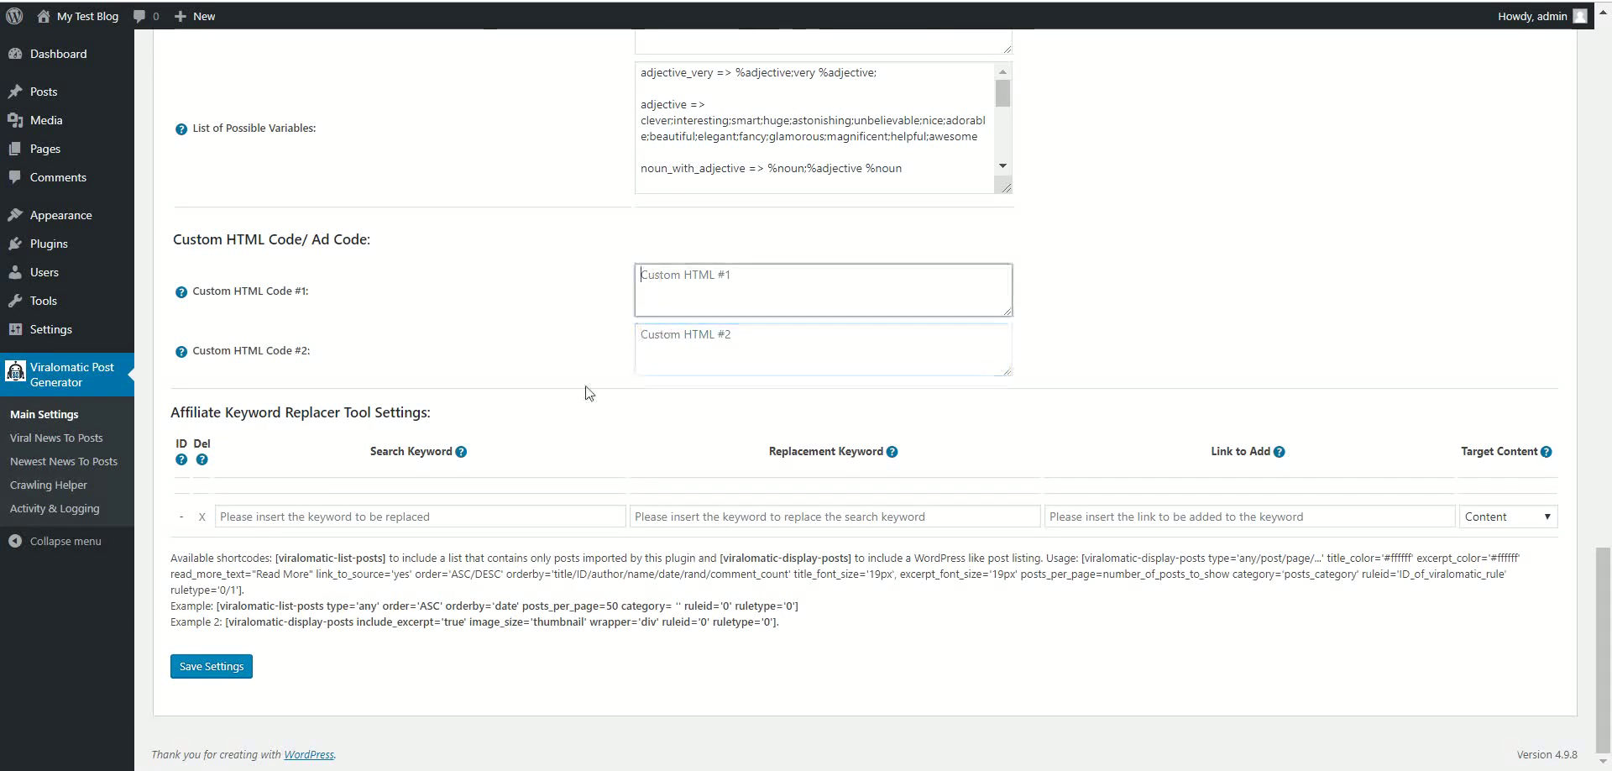
drag(202, 416, 424, 413)
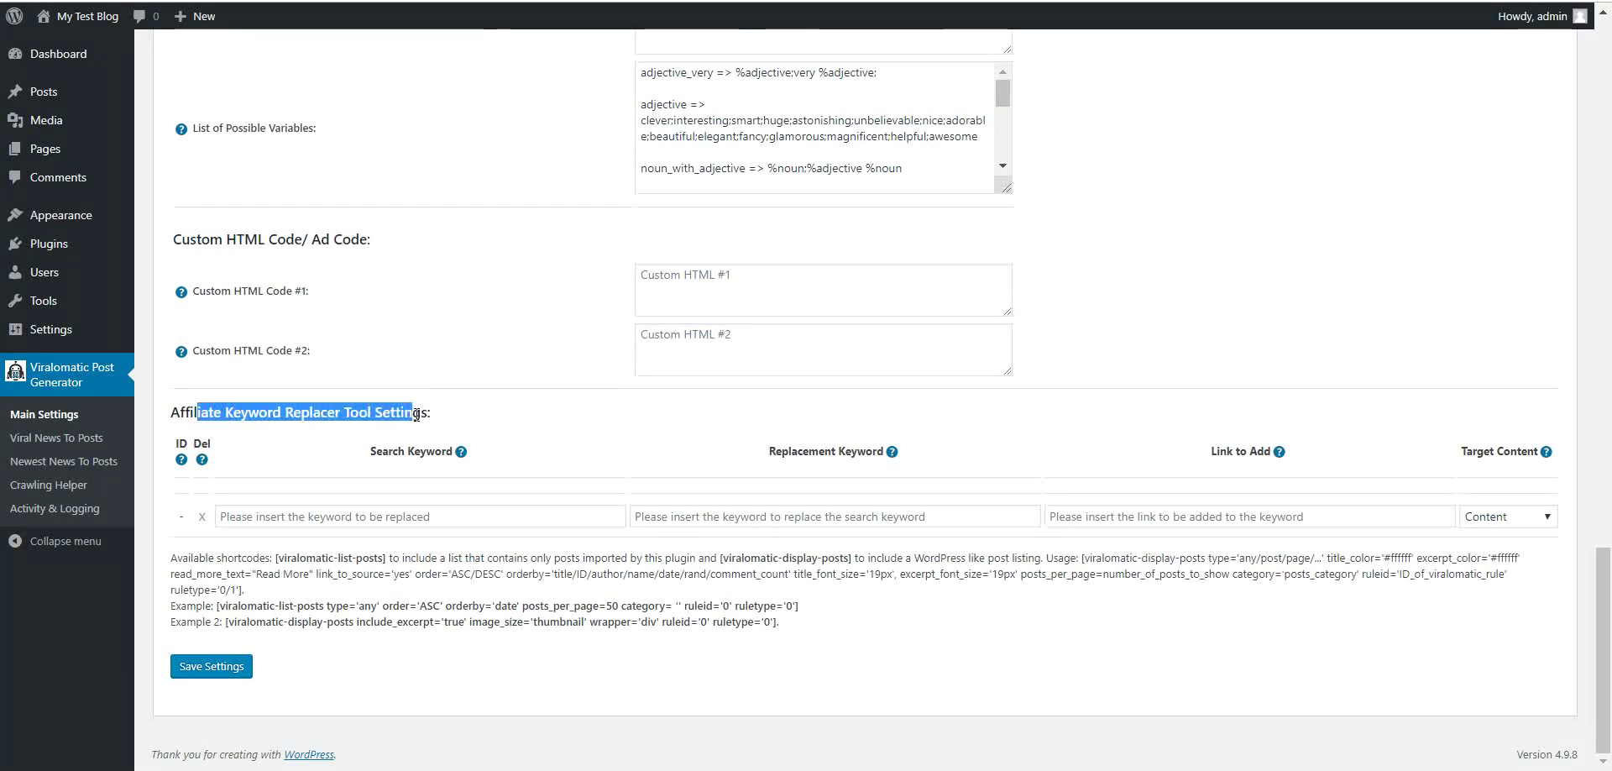
click(371, 518)
click(808, 517)
click(1099, 515)
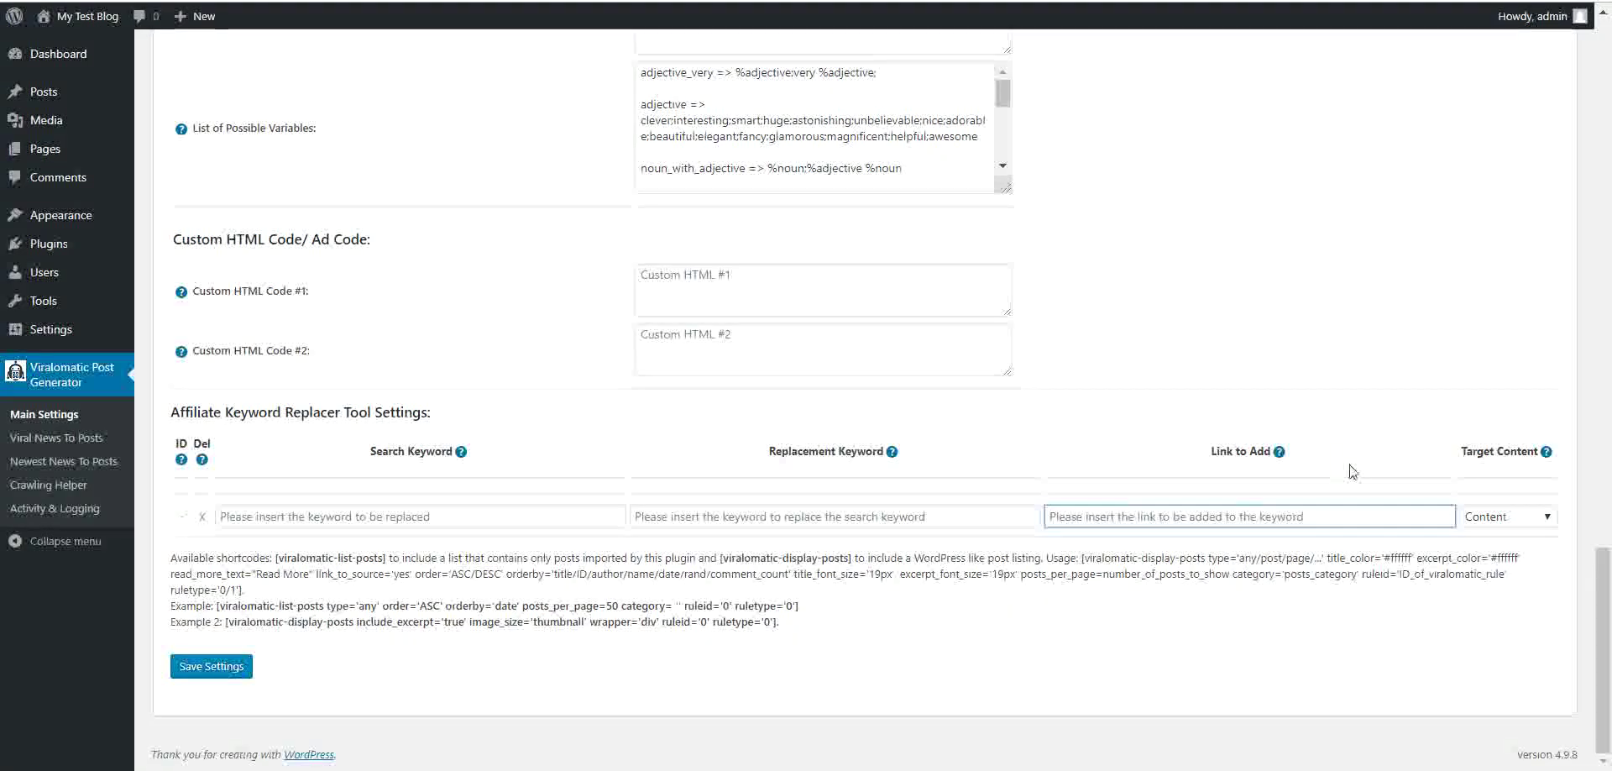
click(1490, 516)
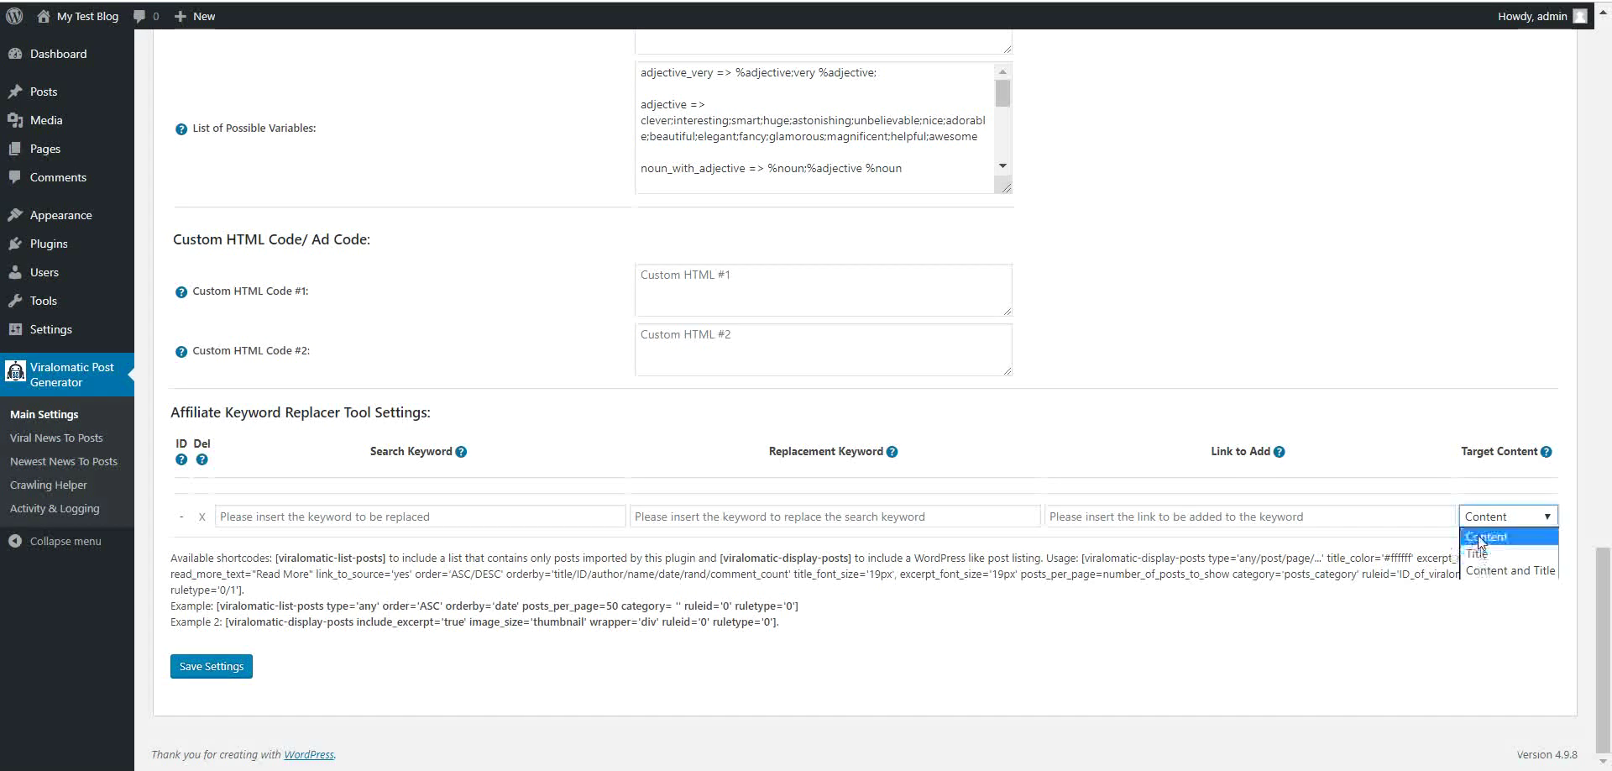
click(361, 601)
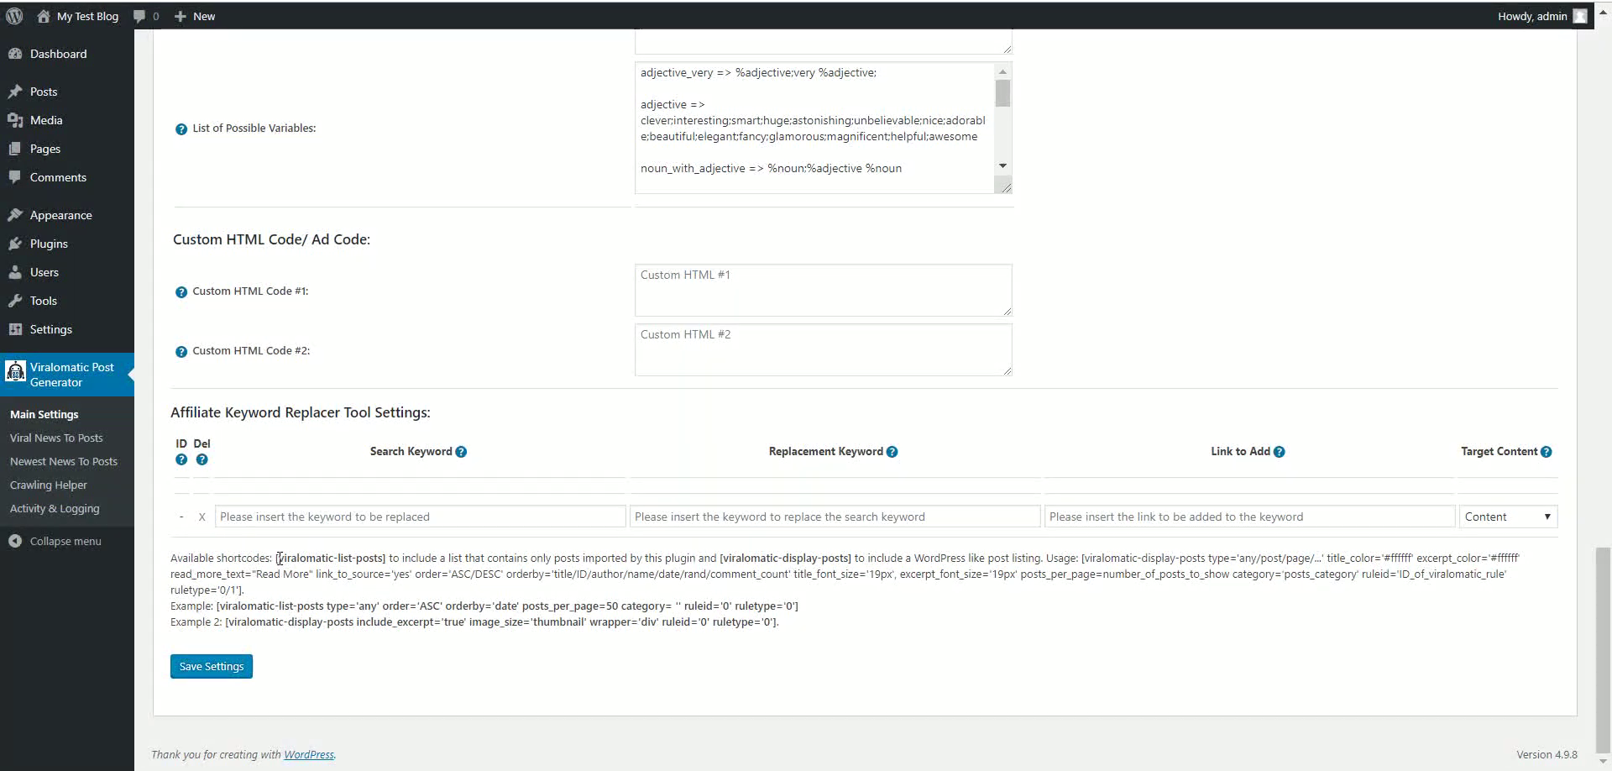
drag(274, 557, 385, 561)
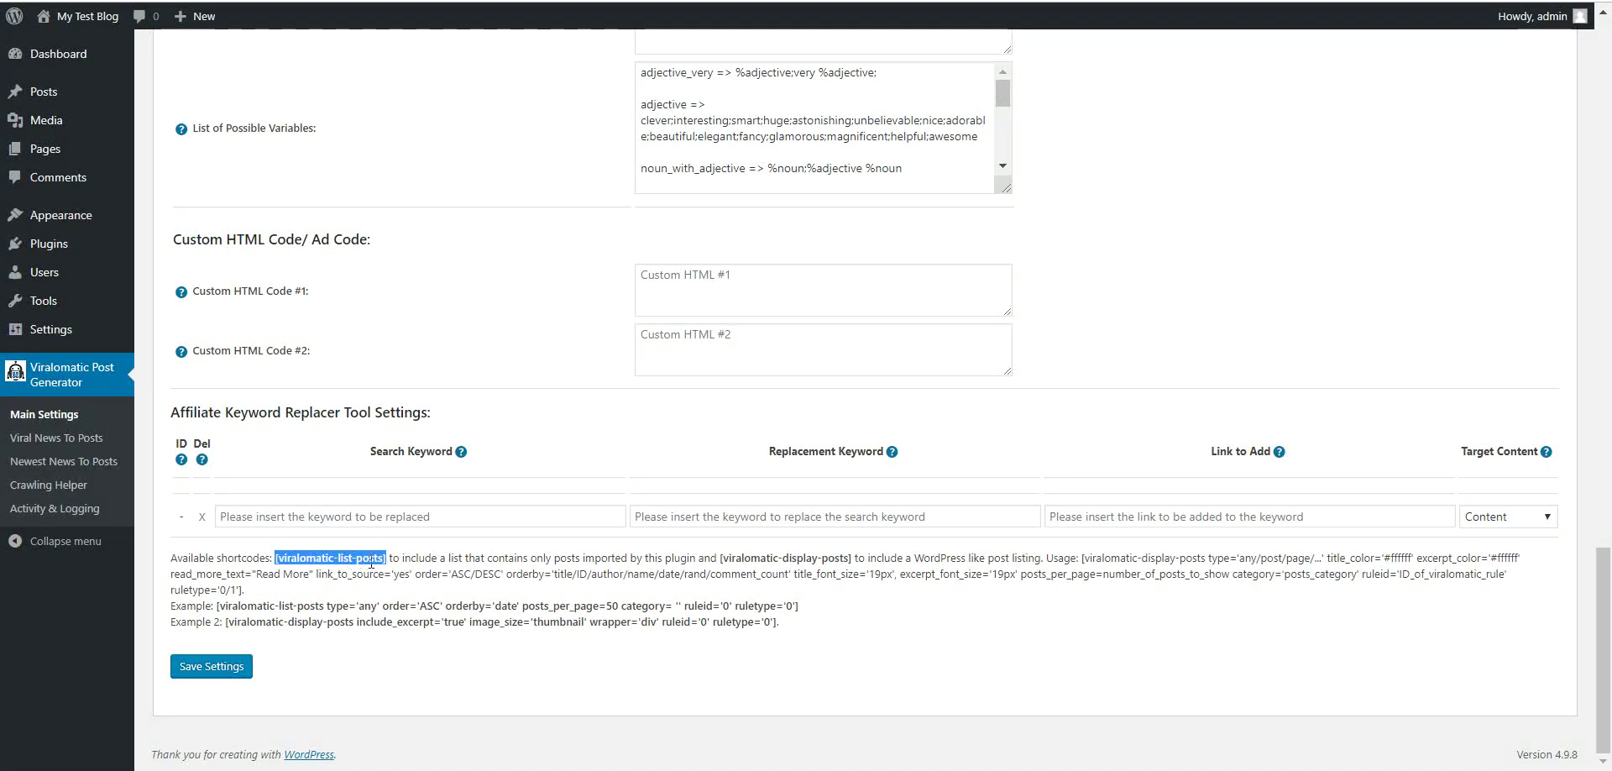
click(720, 558)
drag(720, 557, 851, 558)
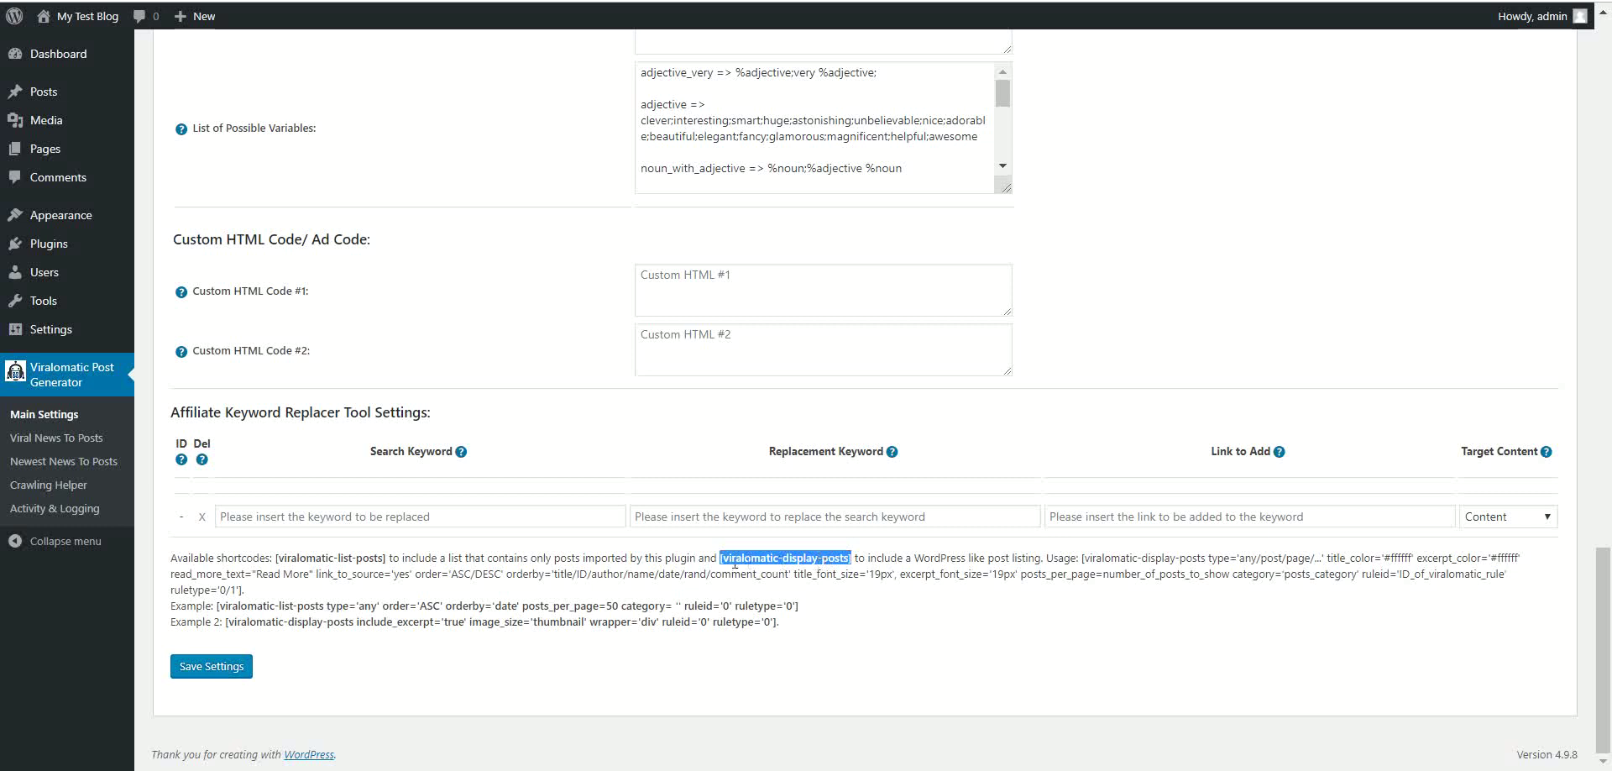
scroll(712, 559, up, 10)
scroll(684, 555, up, 10)
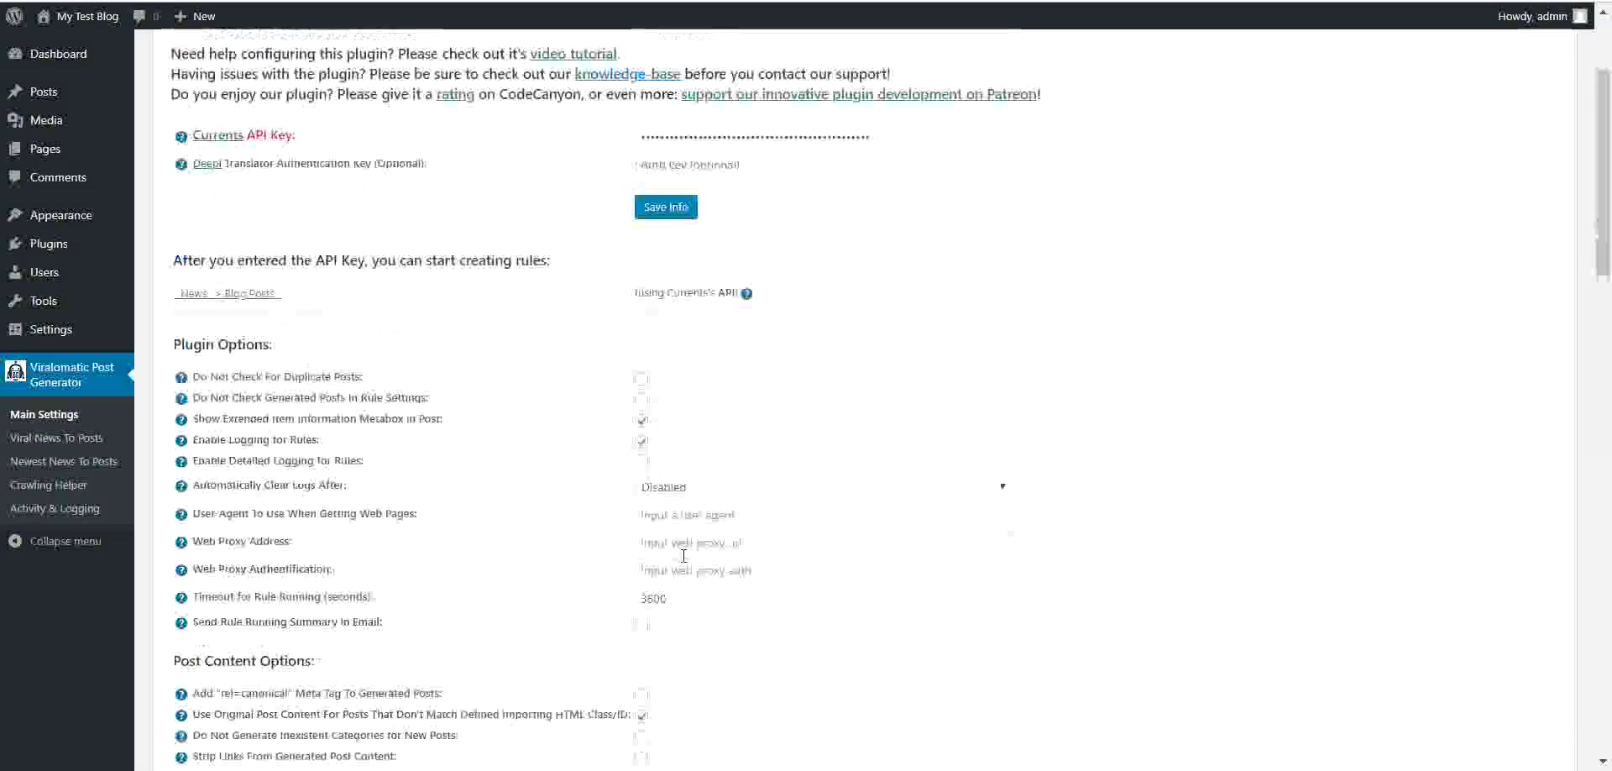
scroll(684, 555, up, 2)
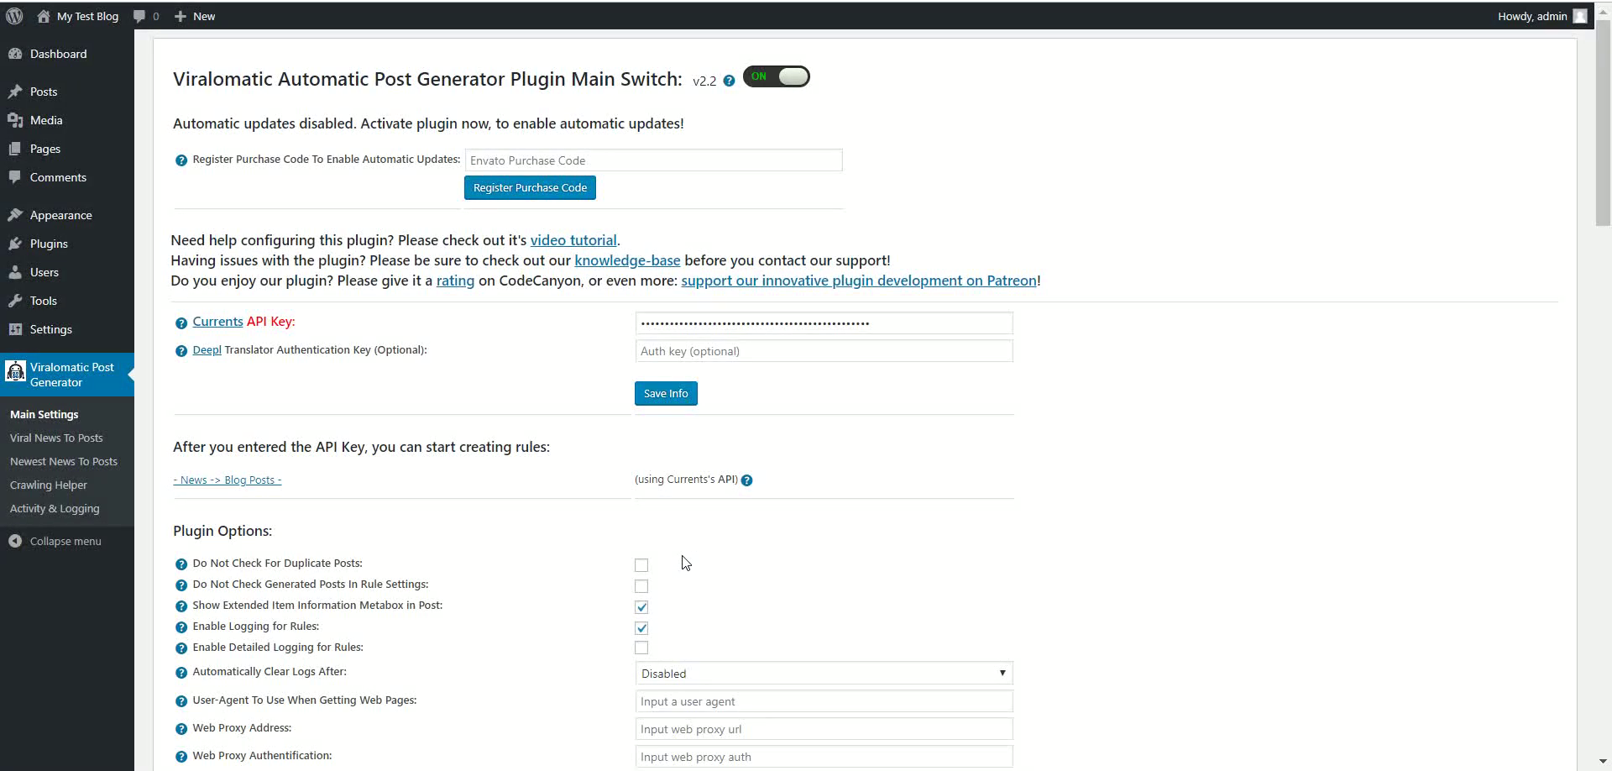
scroll(684, 562, down, 5)
scroll(684, 558, down, 5)
scroll(684, 557, down, 5)
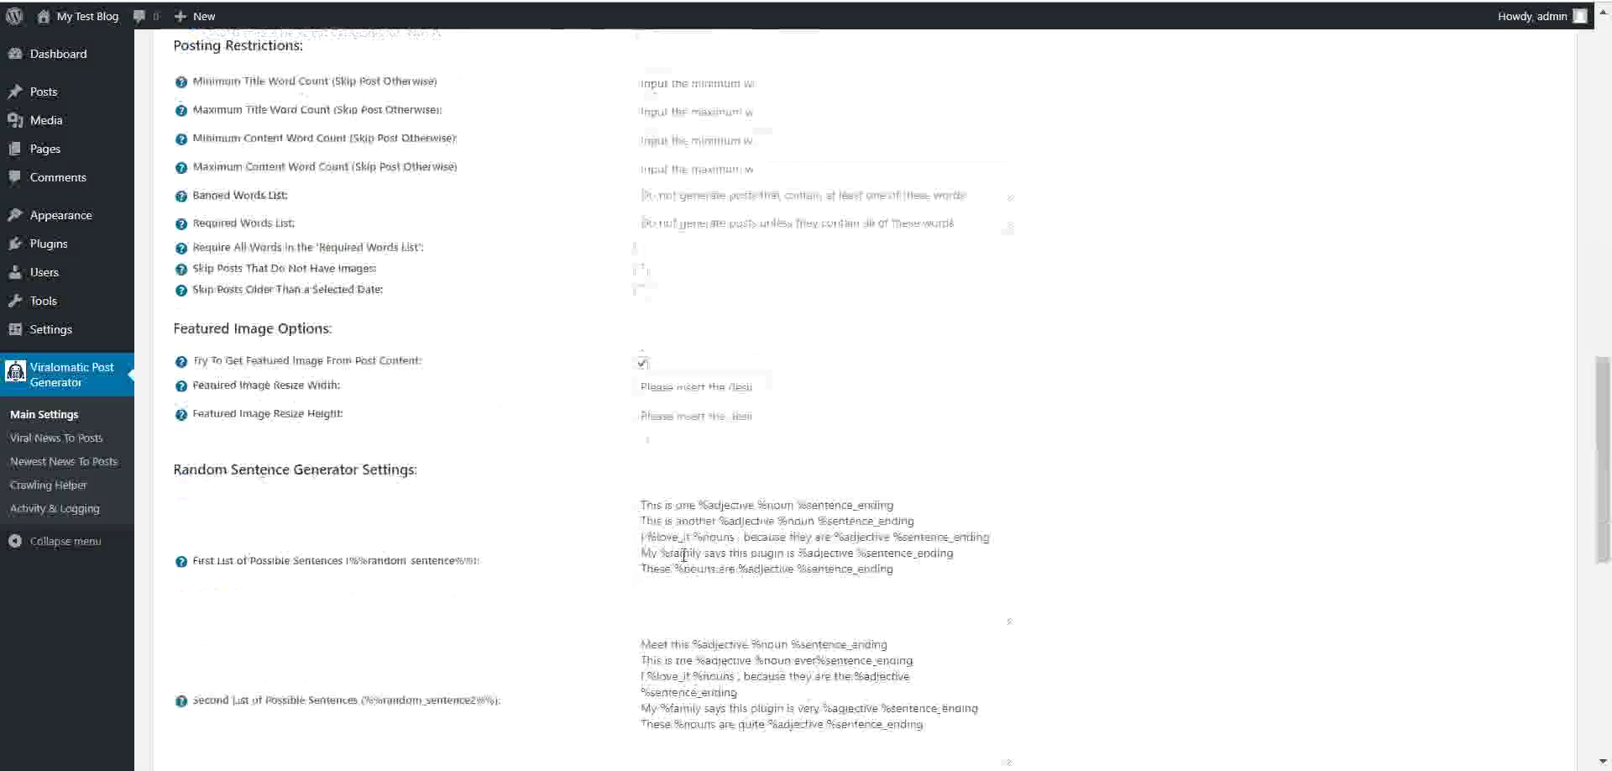
scroll(684, 555, down, 5)
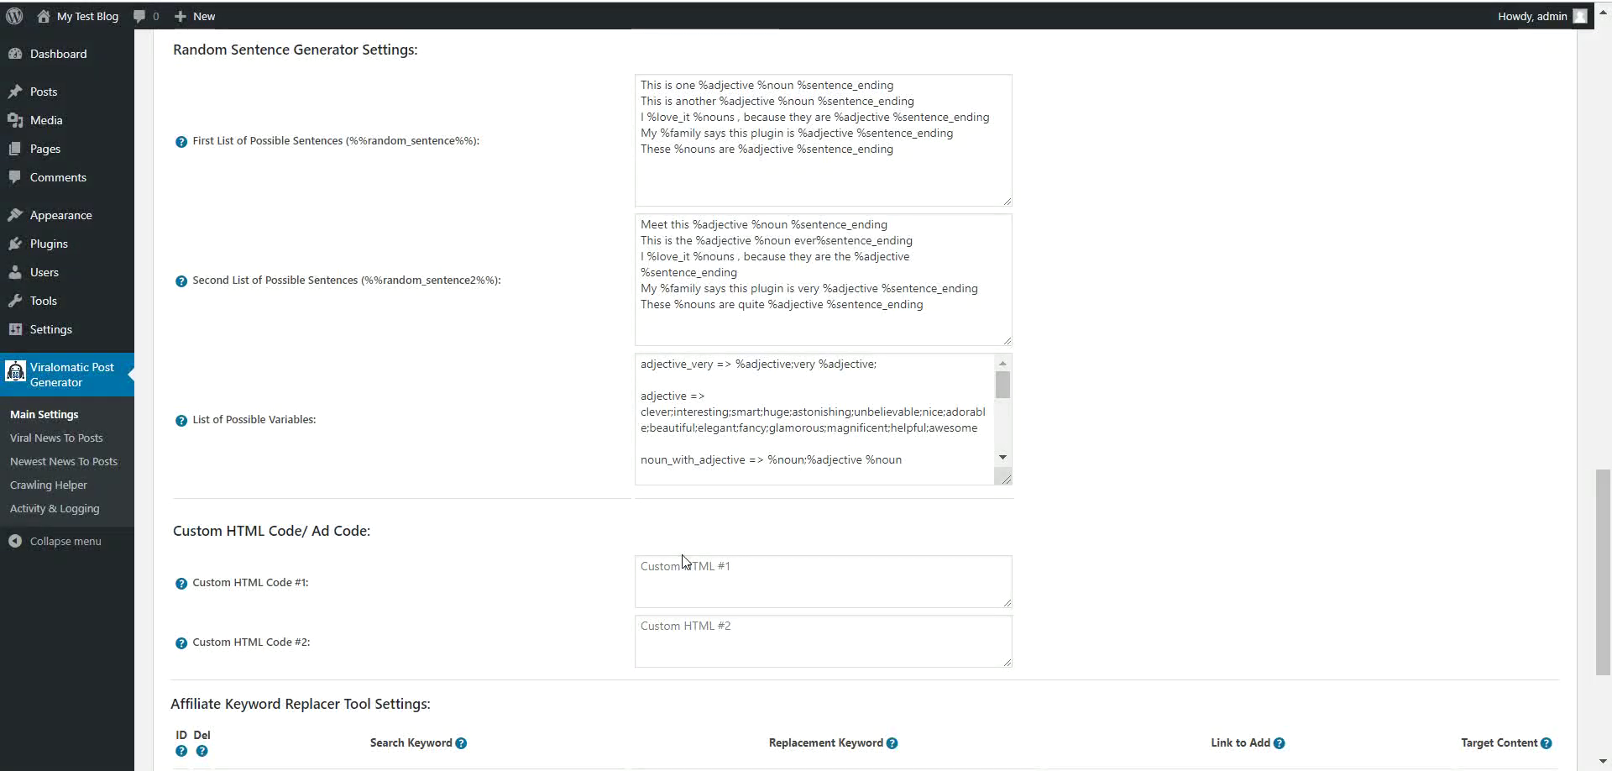